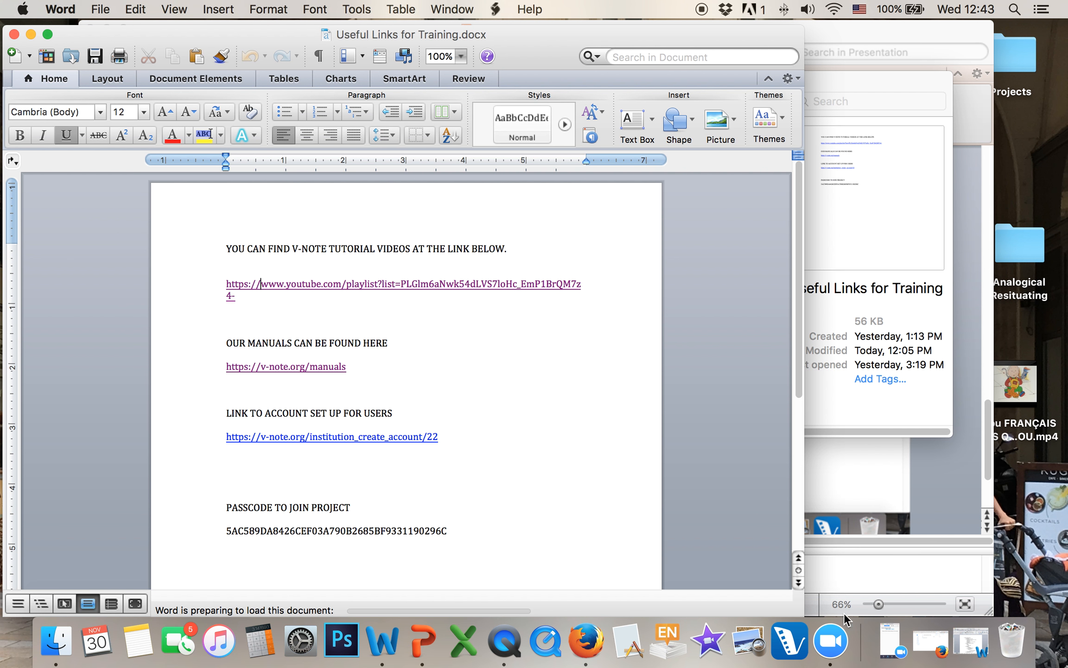
Bring Firefox back and scroll through the V-Note playlist's 13 videos, returning to the top
{"action": "left_click", "coordinate": [933, 649]}
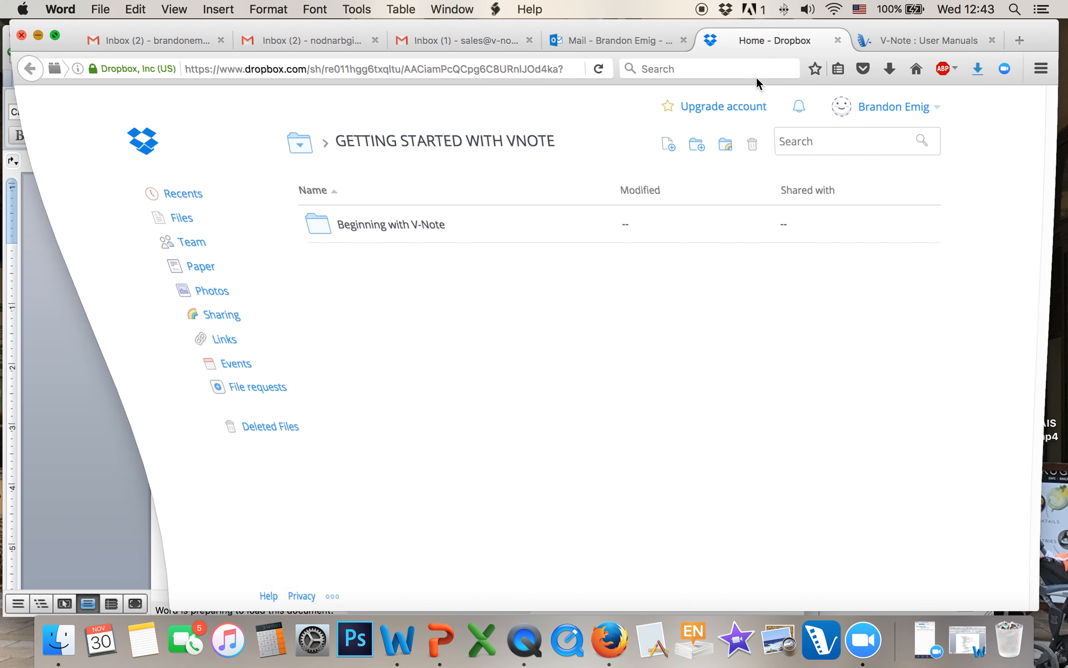
{"action": "left_click", "coordinate": [919, 46]}
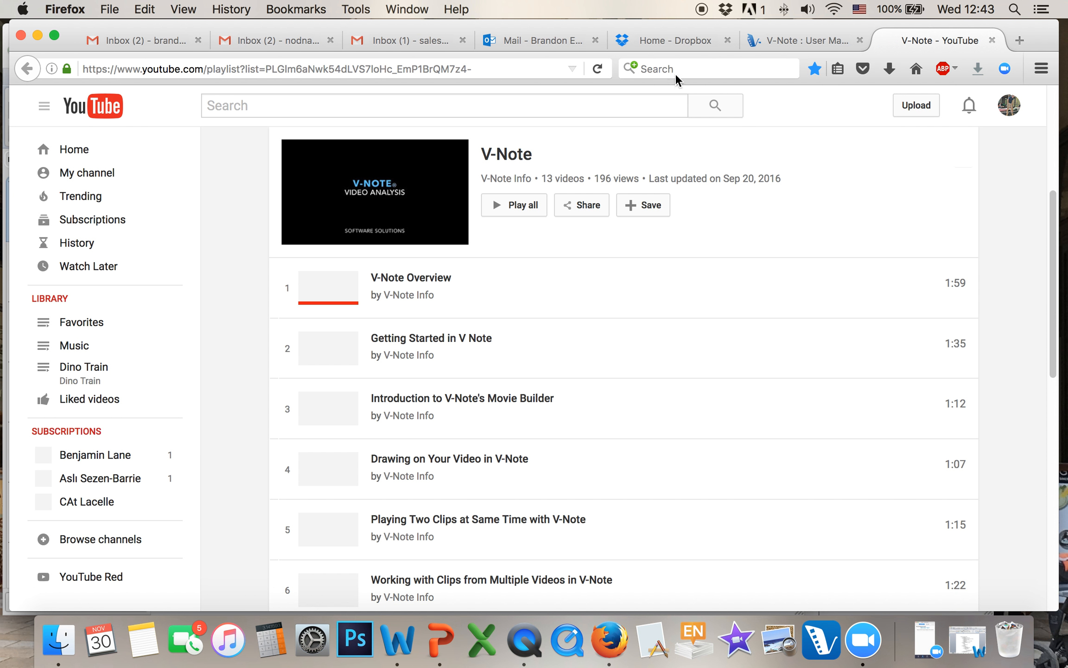
{"action": "scroll", "coordinate": [994, 490], "scroll_direction": "down", "scroll_amount": 10}
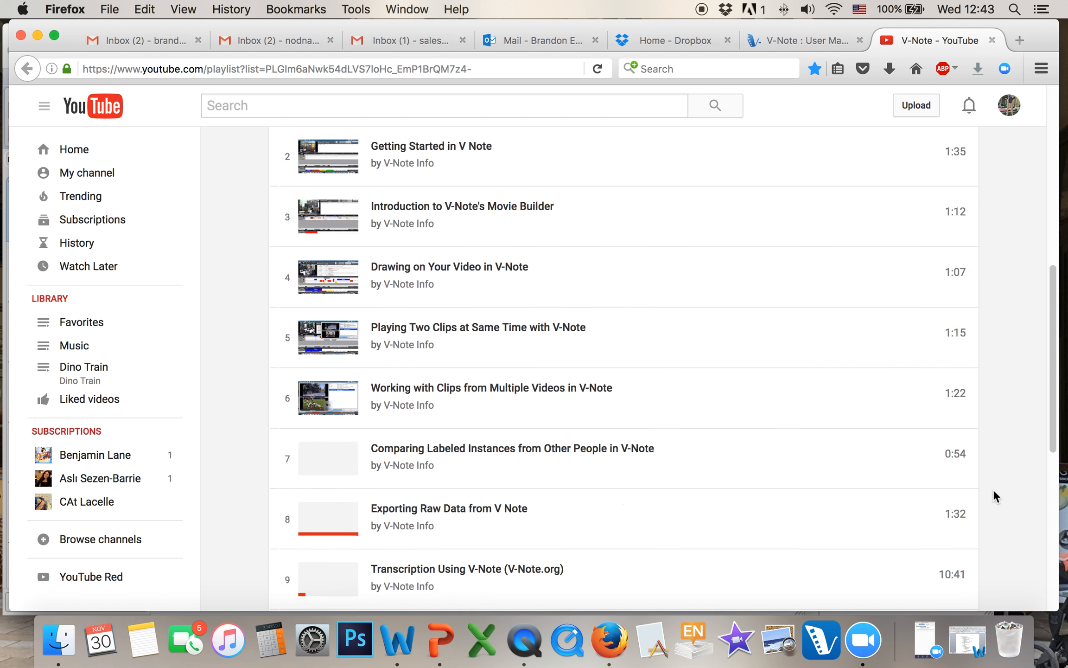
{"action": "scroll", "coordinate": [997, 486], "scroll_direction": "down", "scroll_amount": 5}
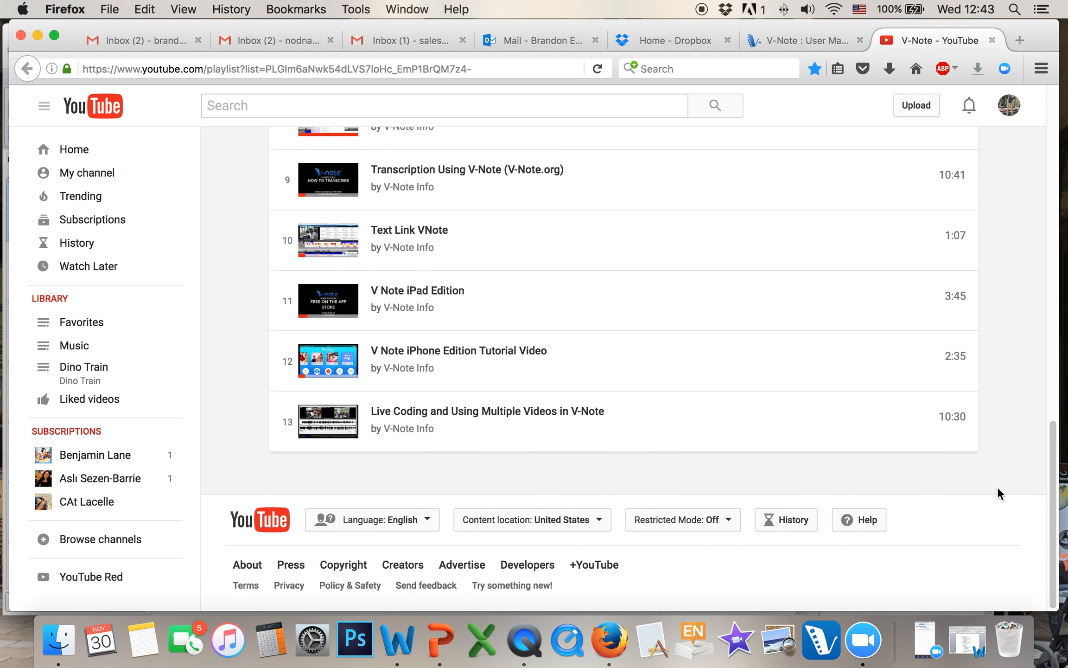
{"action": "scroll", "coordinate": [997, 487], "scroll_direction": "up", "scroll_amount": 15}
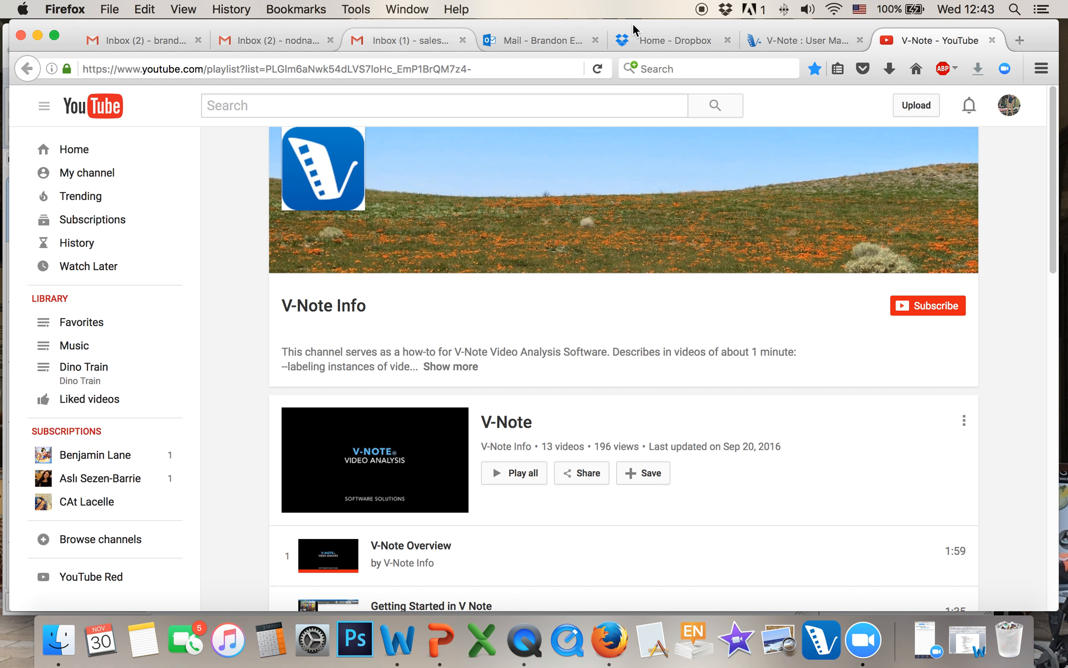
Load v-note.org in a new tab and go to the Create An Account page
{"action": "left_click", "coordinate": [1019, 40]}
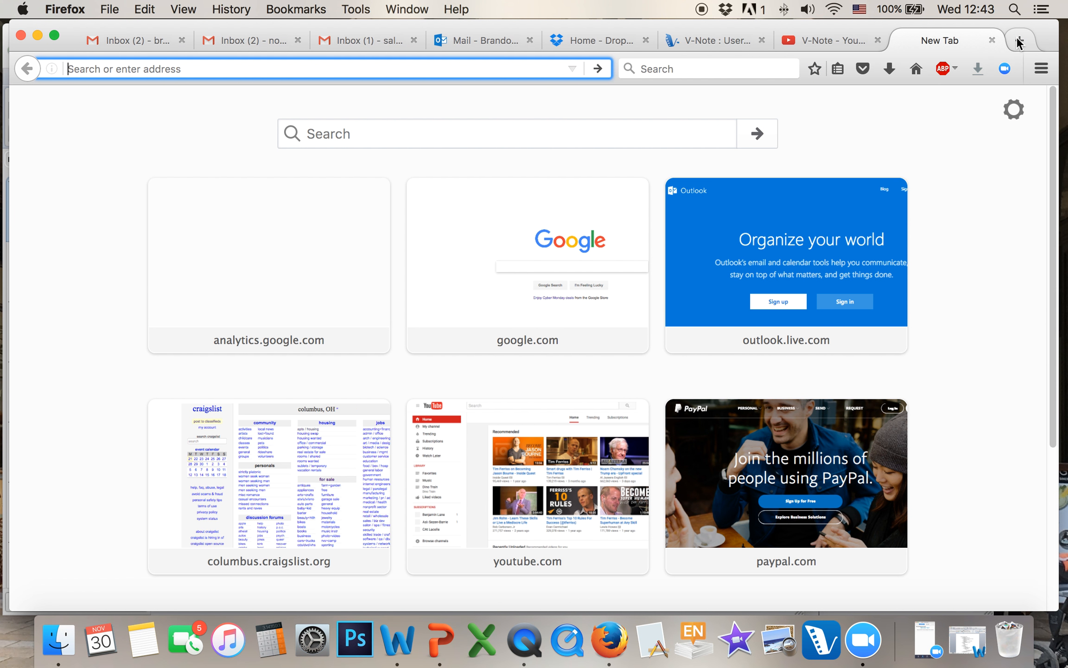
{"action": "type", "text": "v-note.org/"}
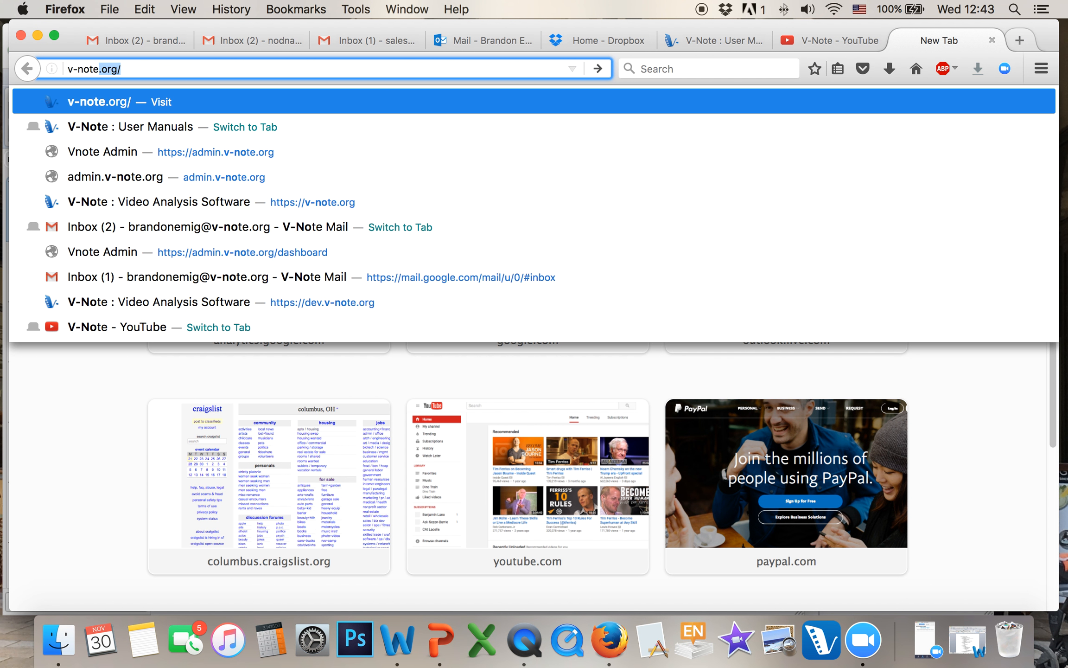
{"action": "key", "text": "Return"}
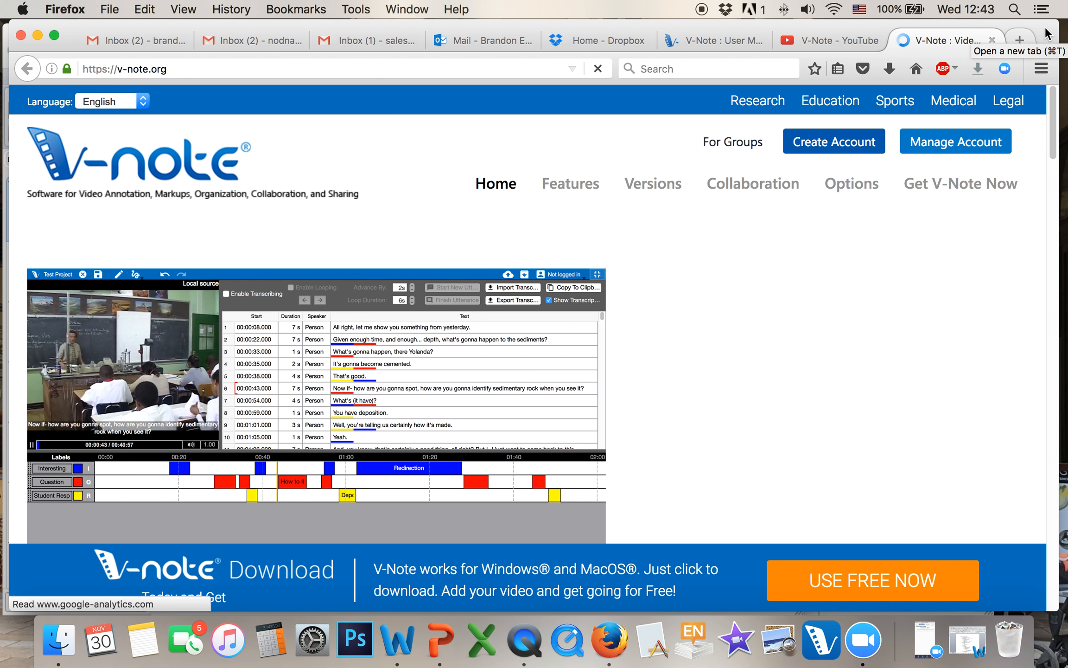
{"action": "left_click", "coordinate": [939, 187]}
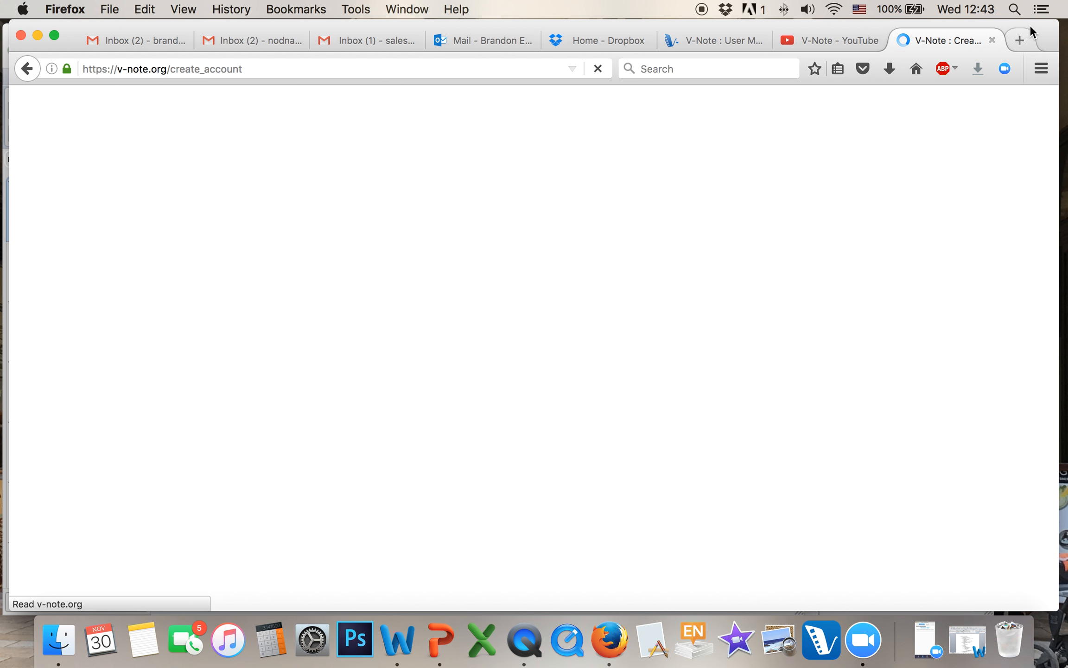
Review the sign-up form and plan list, keeping the free 1/2 hour plan, then minimise Firefox
{"action": "left_click", "coordinate": [464, 381]}
{"action": "scroll", "coordinate": [752, 484], "scroll_direction": "down", "scroll_amount": 5}
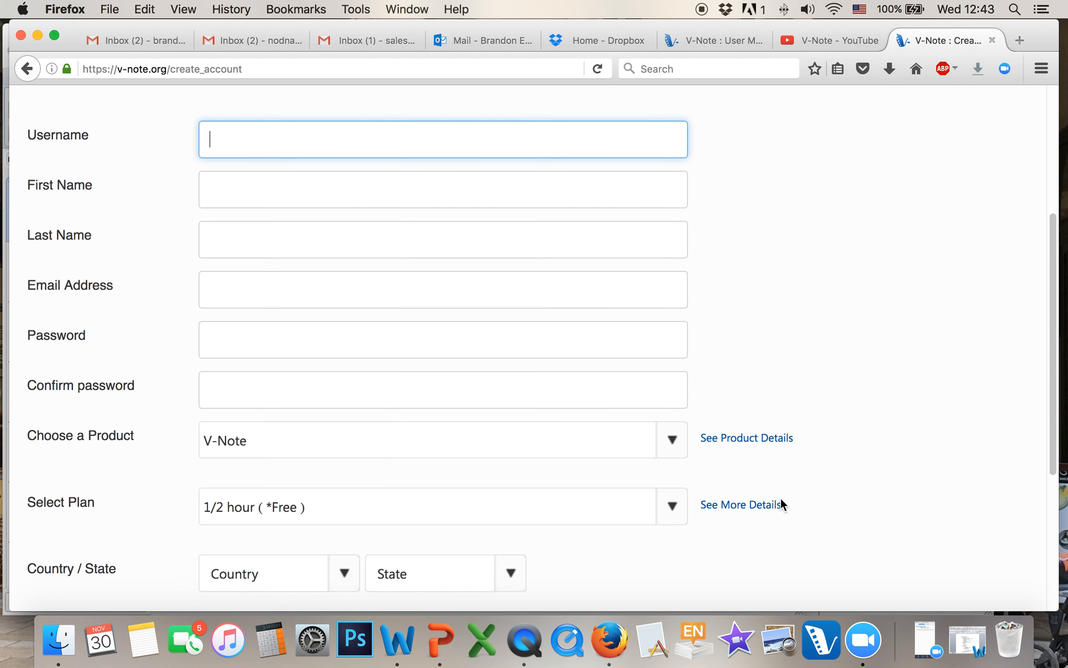
{"action": "scroll", "coordinate": [777, 496], "scroll_direction": "down", "scroll_amount": 3}
{"action": "scroll", "coordinate": [773, 494], "scroll_direction": "up", "scroll_amount": 1}
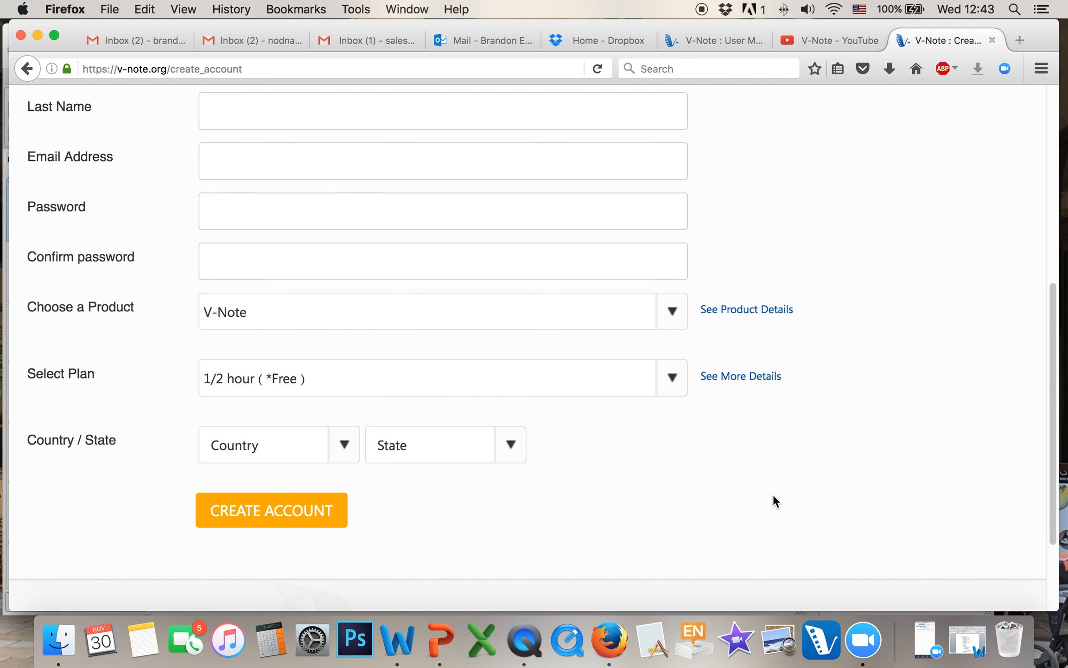
{"action": "left_click", "coordinate": [674, 394]}
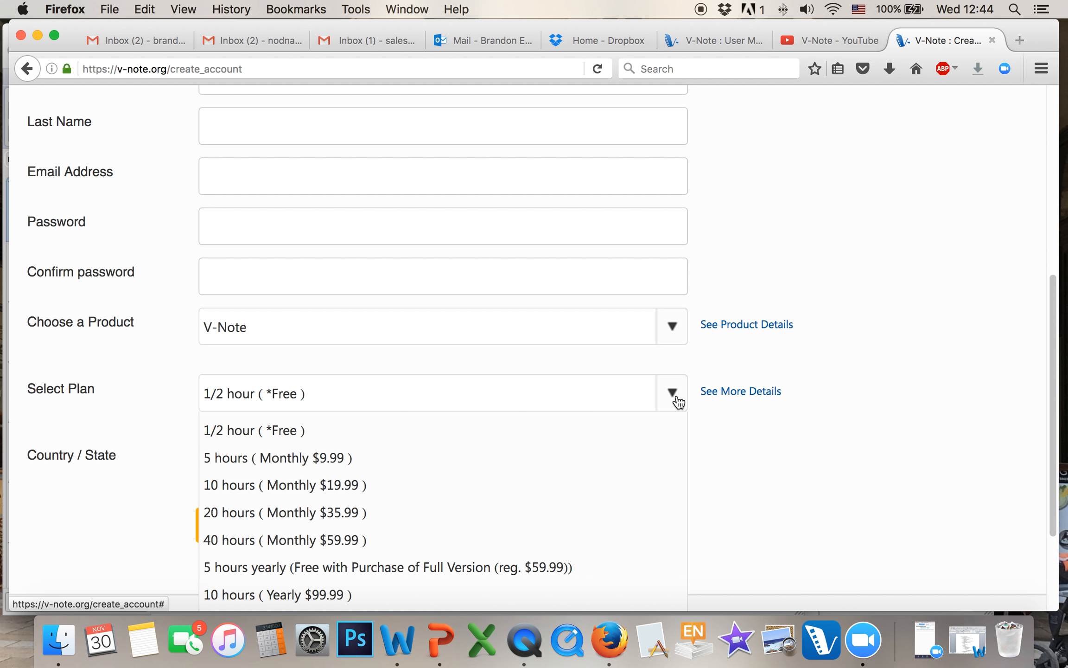
{"action": "left_click", "coordinate": [782, 454]}
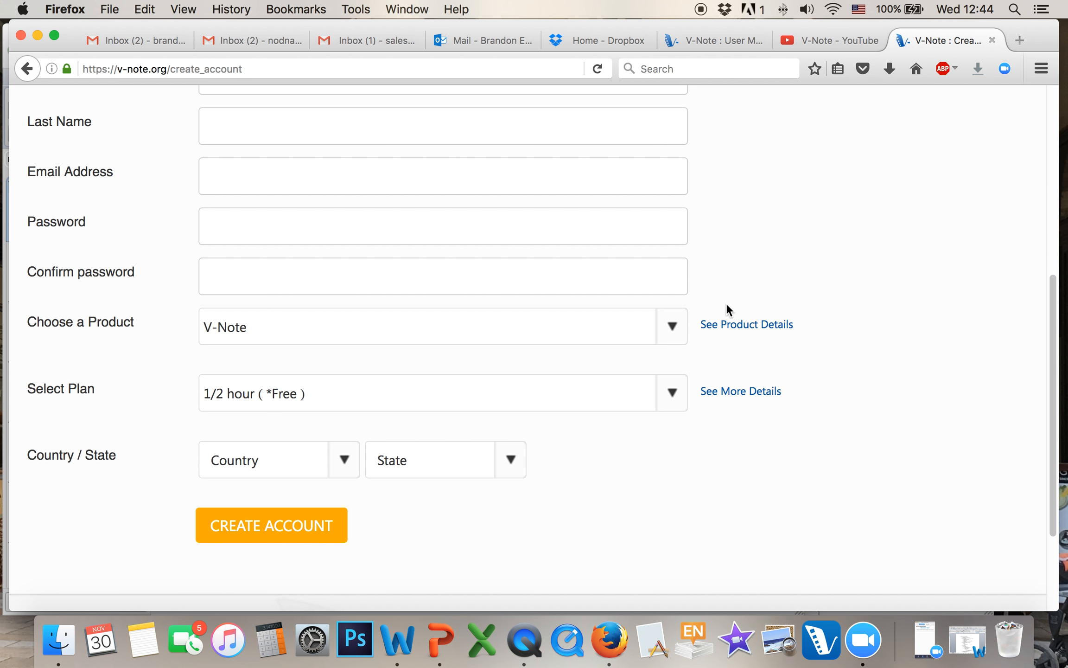
{"action": "scroll", "coordinate": [727, 306], "scroll_direction": "up", "scroll_amount": 7}
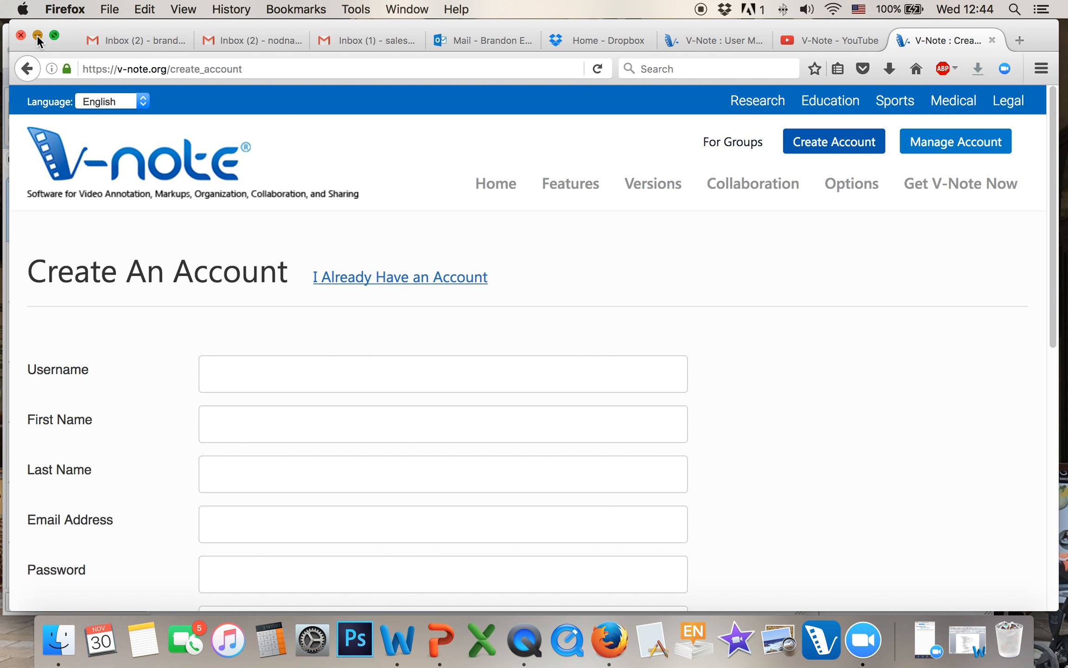
{"action": "left_click", "coordinate": [38, 36]}
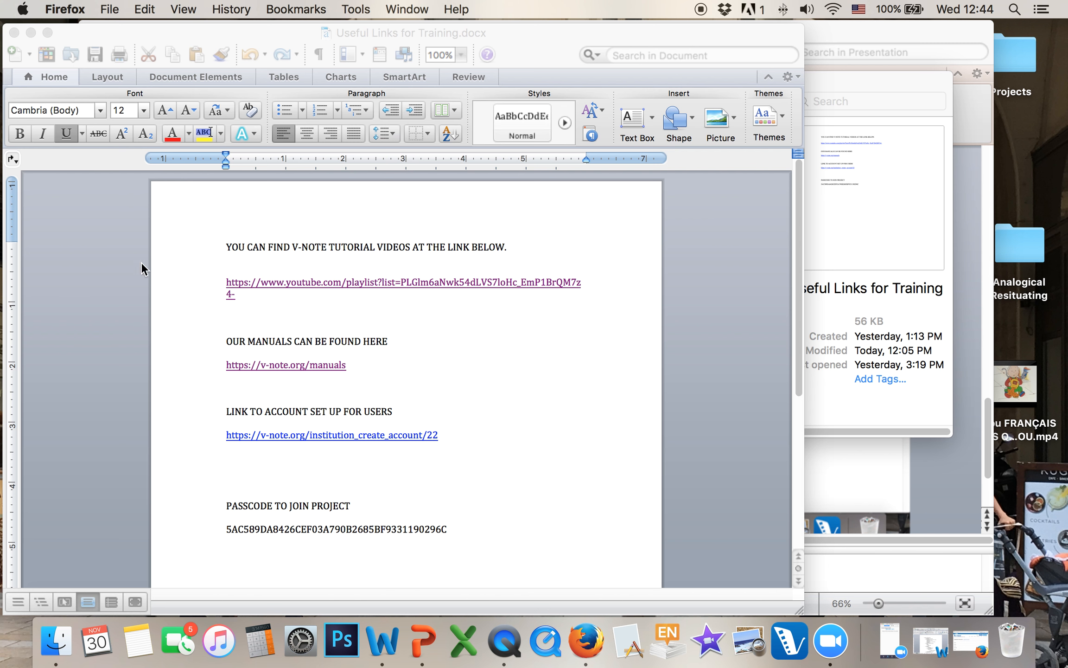
Minimise Word, launch V-Note Pro and start a new untitled project without logging in
{"action": "left_click", "coordinate": [31, 32]}
{"action": "left_click", "coordinate": [768, 646]}
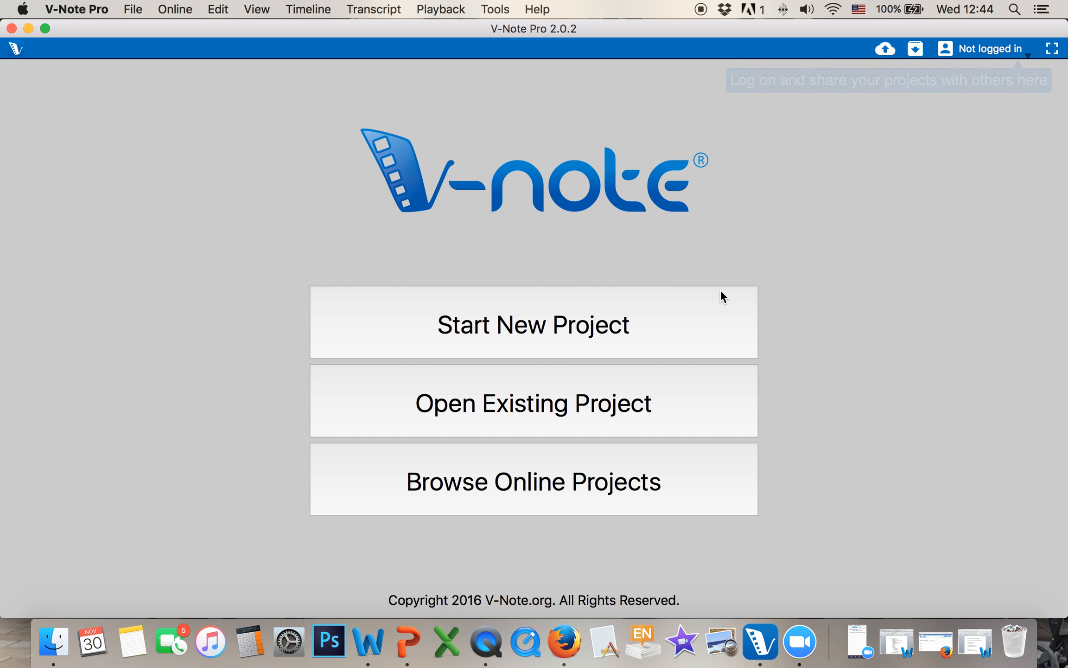
{"action": "left_click", "coordinate": [1004, 50]}
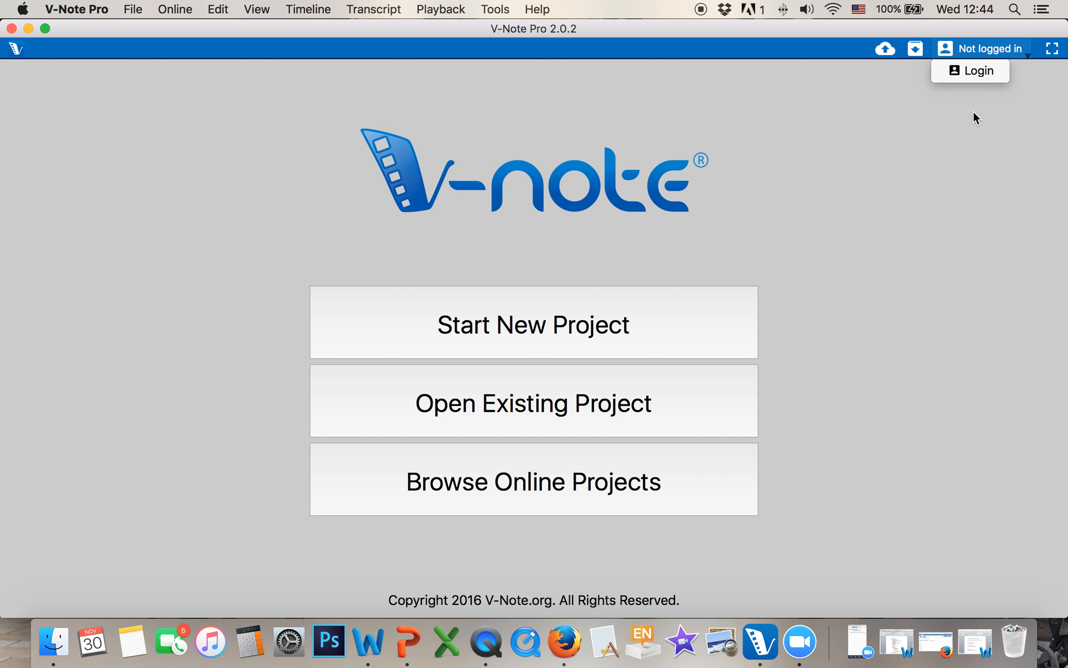
{"action": "left_click", "coordinate": [970, 214]}
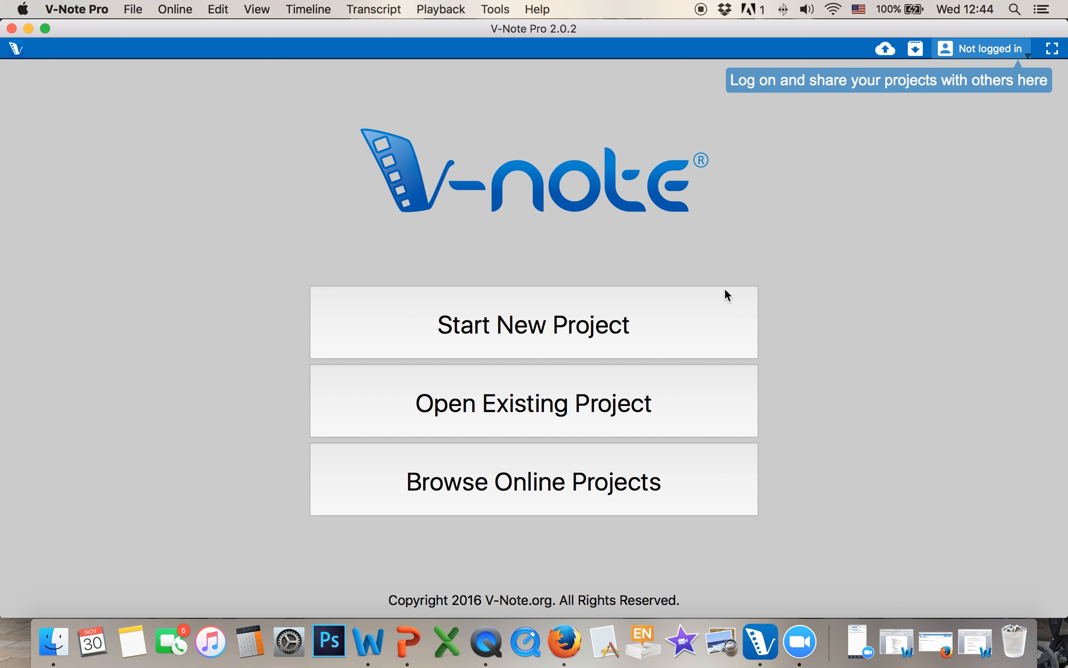
{"action": "left_click", "coordinate": [519, 325]}
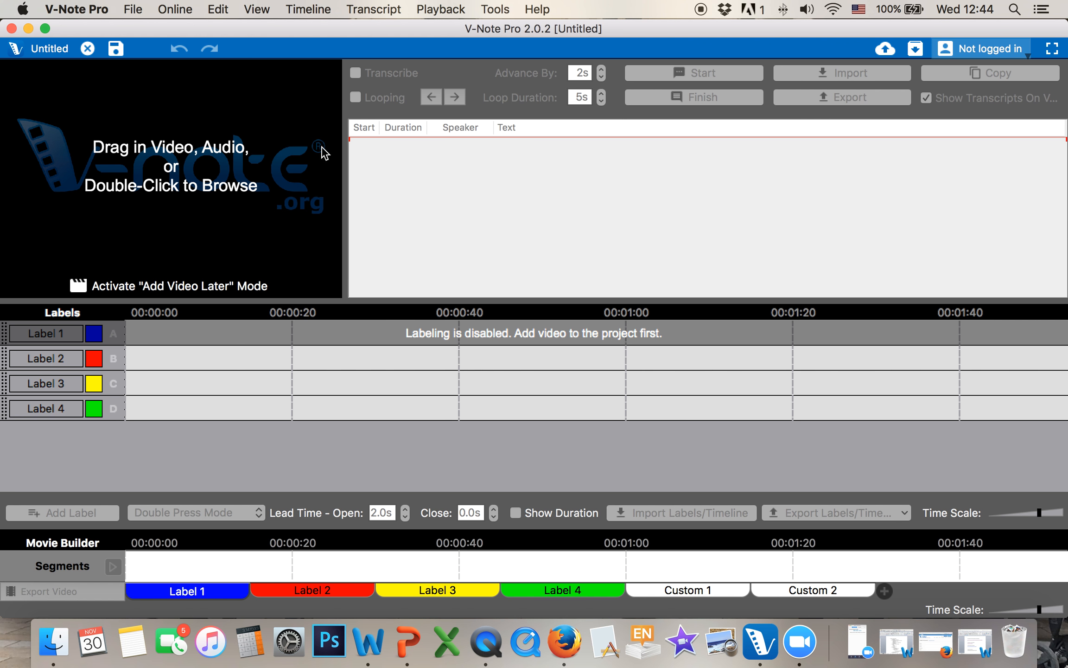
Drag Video - Rocks.mov from Finder's Getting Started folder into the V-Note project
{"action": "left_click_drag", "start_coordinate": [990, 27], "coordinate": [954, 26]}
{"action": "left_click", "coordinate": [54, 642]}
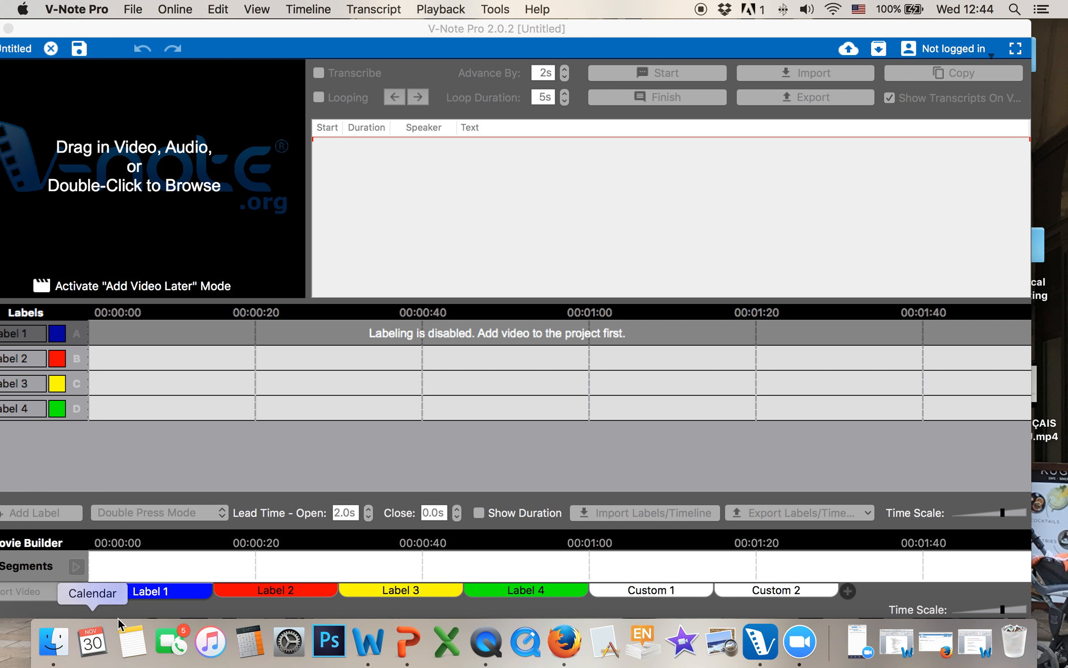
{"action": "left_click_drag", "start_coordinate": [630, 87], "coordinate": [756, 91]}
{"action": "left_click", "coordinate": [608, 128]}
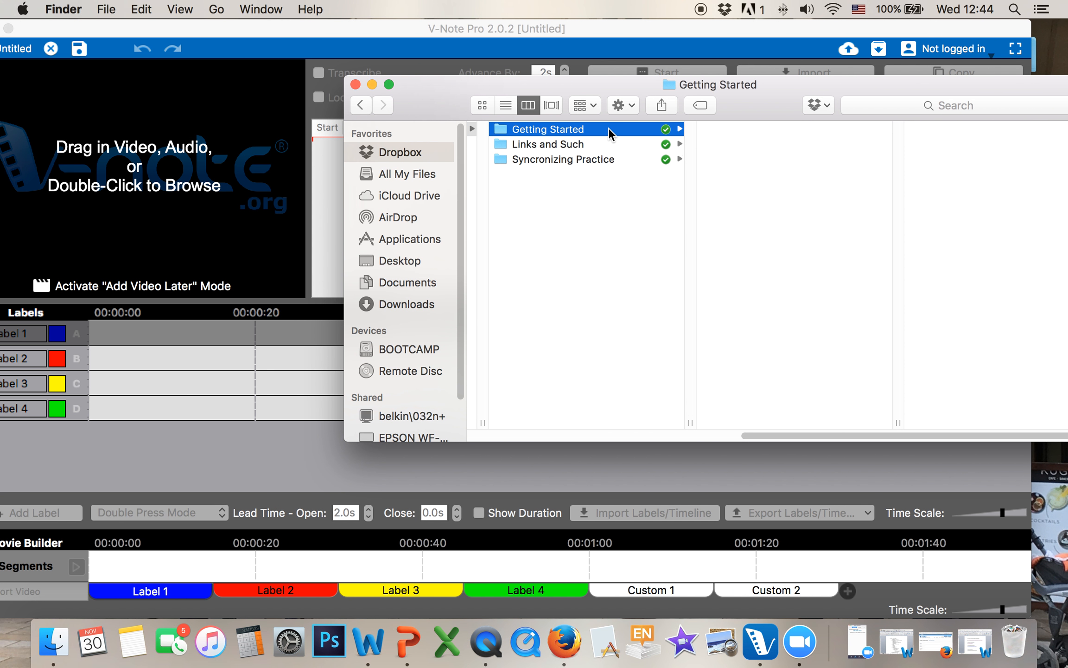
{"action": "left_click", "coordinate": [780, 176]}
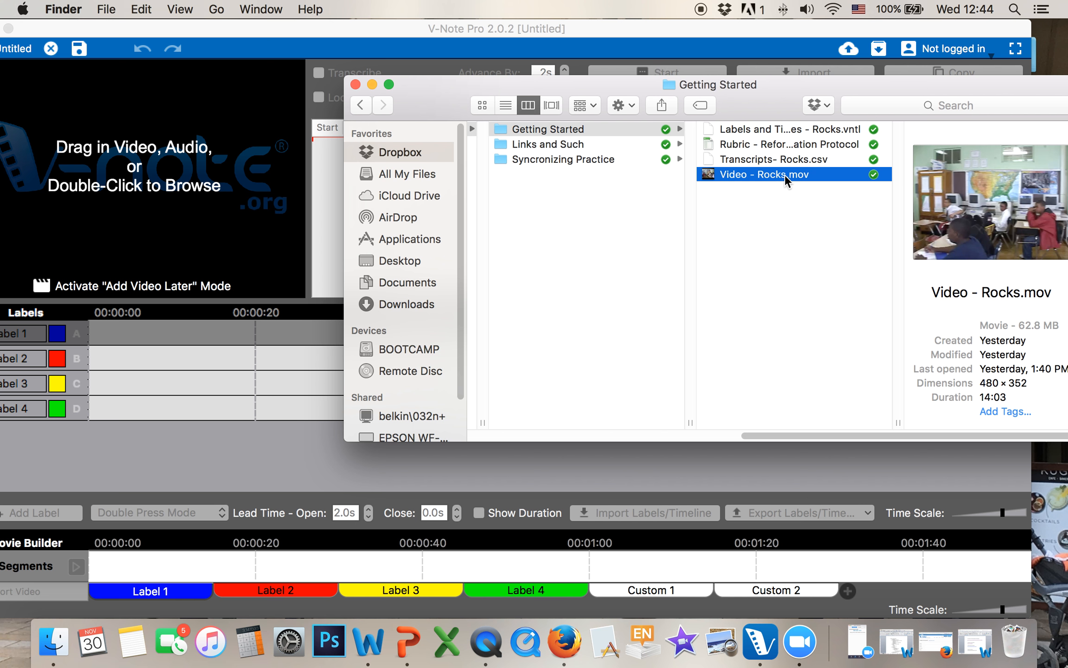
{"action": "left_click_drag", "start_coordinate": [784, 174], "coordinate": [212, 165]}
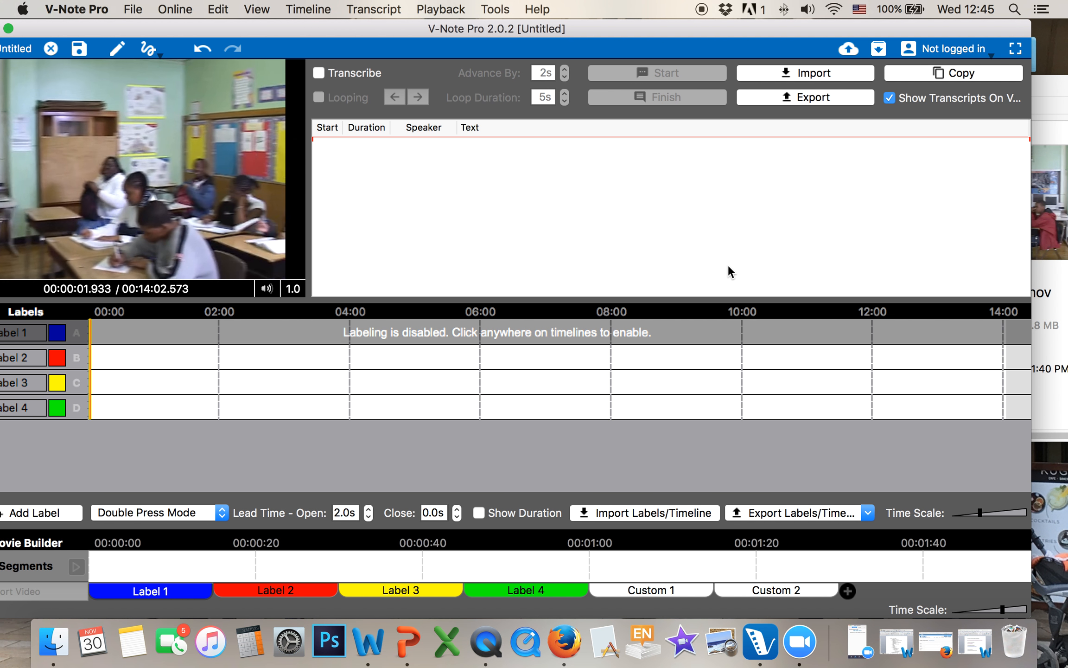
Turn the Track 1 video volume down slightly
{"action": "left_click", "coordinate": [271, 288]}
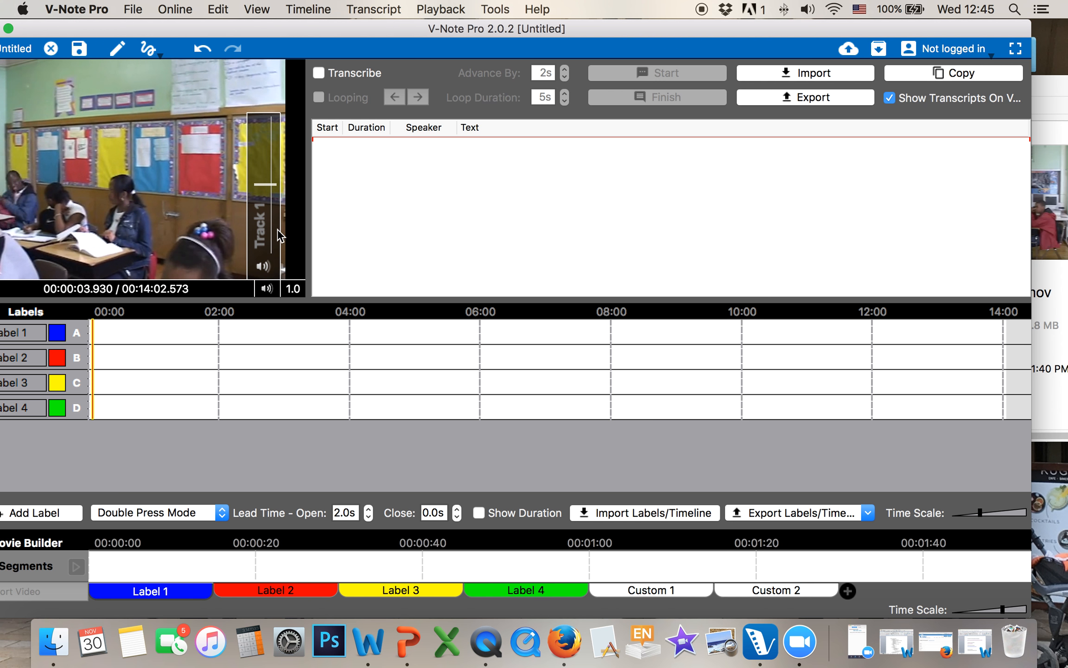
{"action": "left_click", "coordinate": [272, 250]}
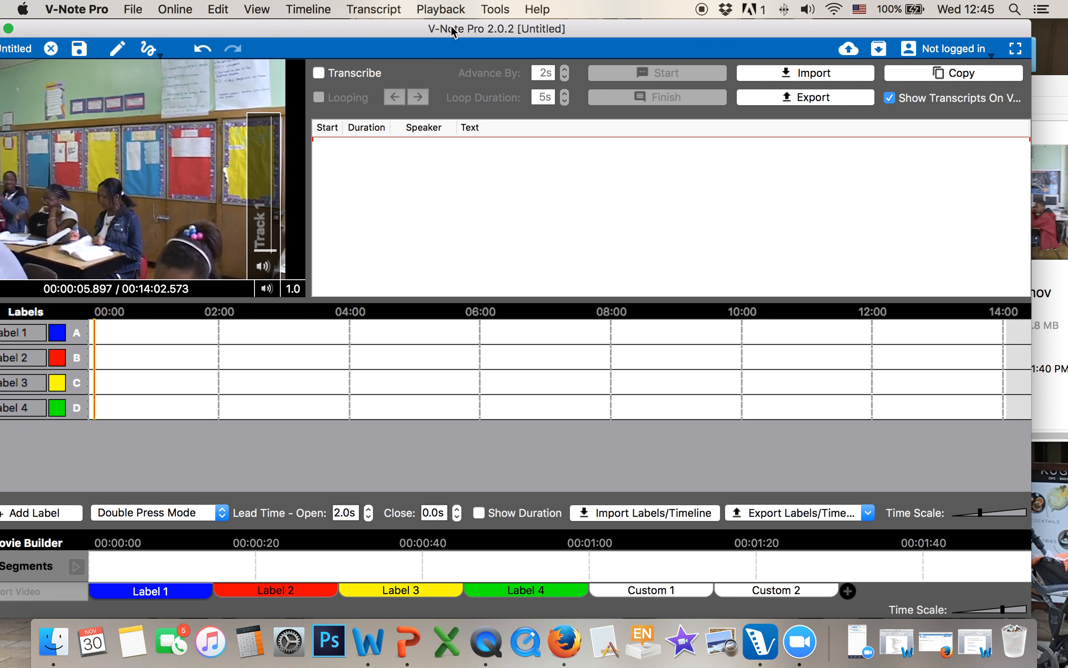
{"action": "left_click_drag", "start_coordinate": [452, 30], "coordinate": [489, 29]}
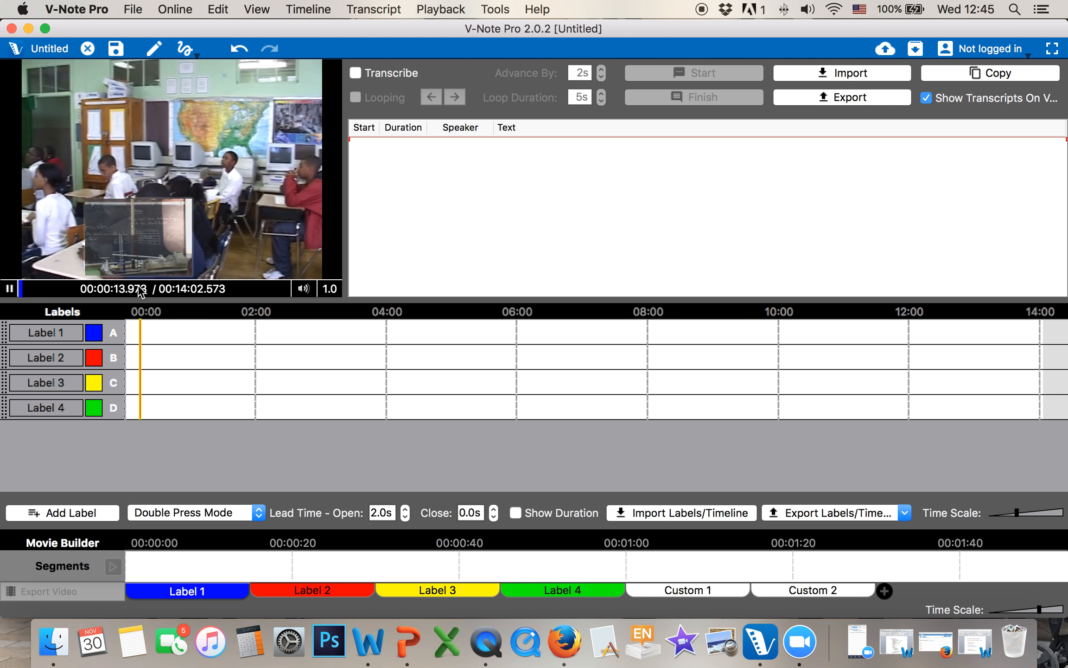
{"action": "left_click", "coordinate": [140, 290]}
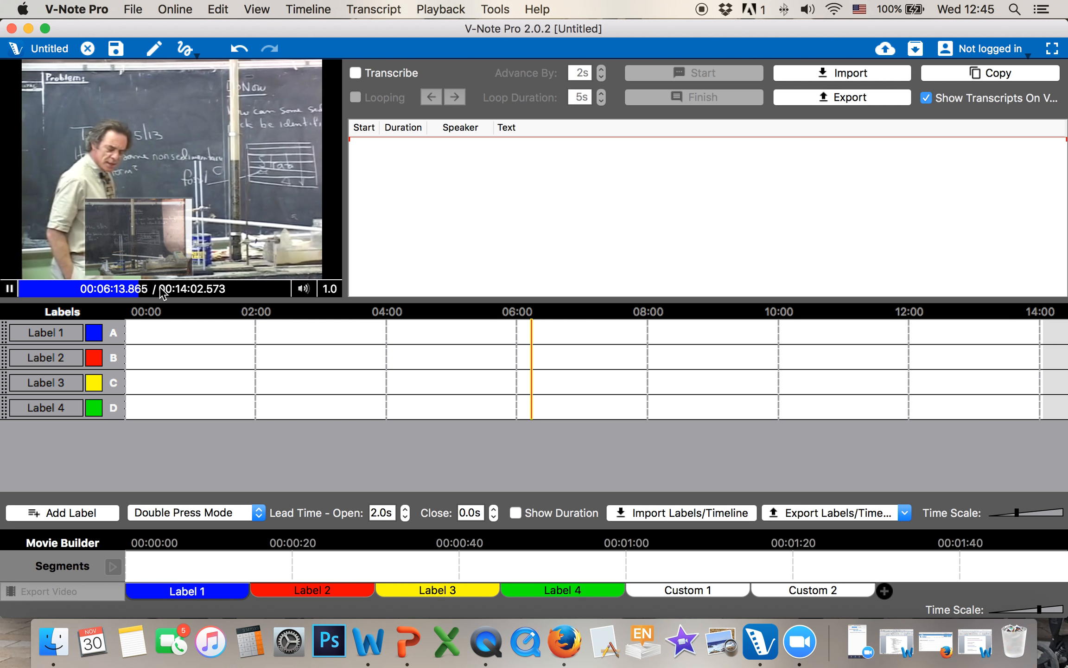
{"action": "left_click", "coordinate": [161, 290]}
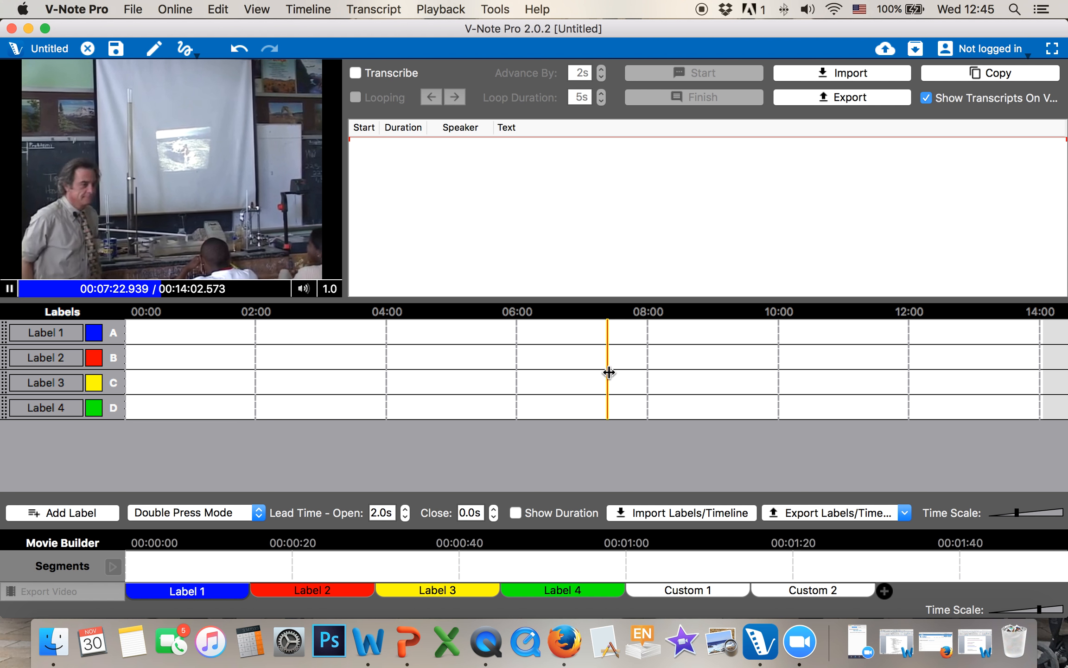
{"action": "left_click", "coordinate": [284, 377]}
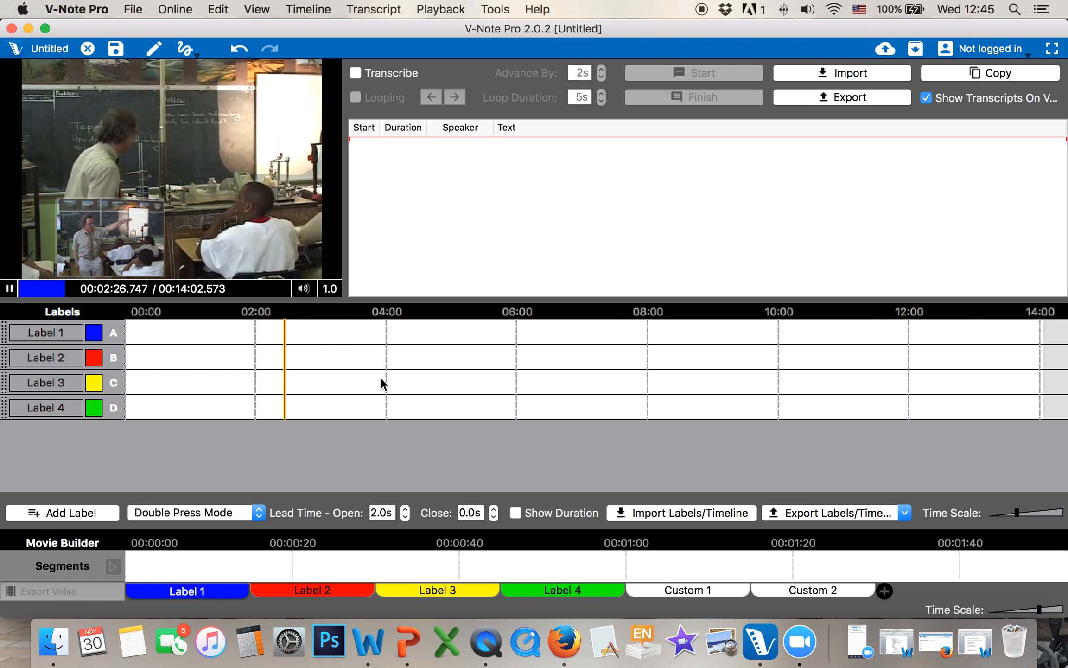
{"action": "left_click", "coordinate": [386, 377]}
{"action": "left_click", "coordinate": [427, 377]}
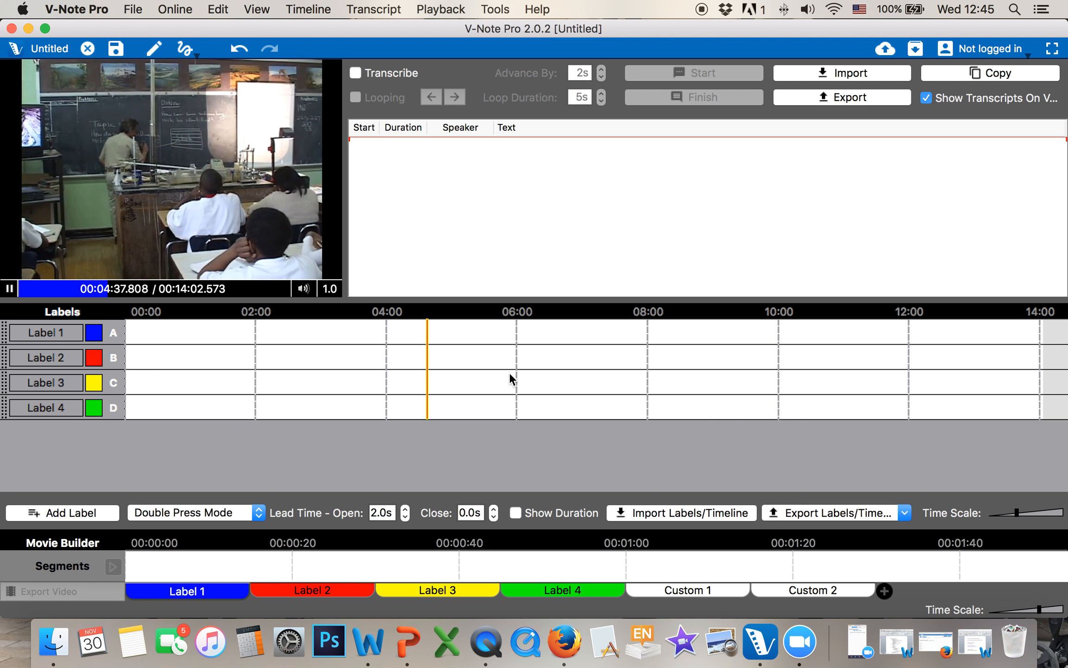
{"action": "left_click", "coordinate": [545, 377]}
{"action": "left_click", "coordinate": [10, 290]}
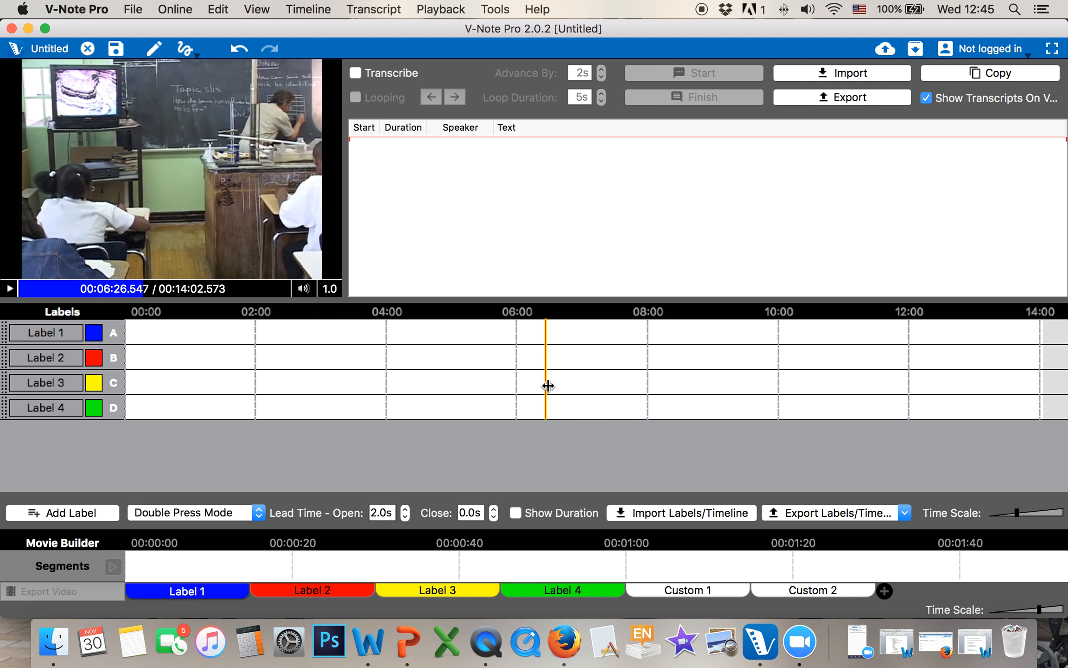
{"action": "mouse_move", "coordinate": [548, 386]}
{"action": "left_mouse_down"}
{"action": "mouse_move", "coordinate": [415, 384]}
{"action": "mouse_move", "coordinate": [527, 384]}
{"action": "left_mouse_up"}
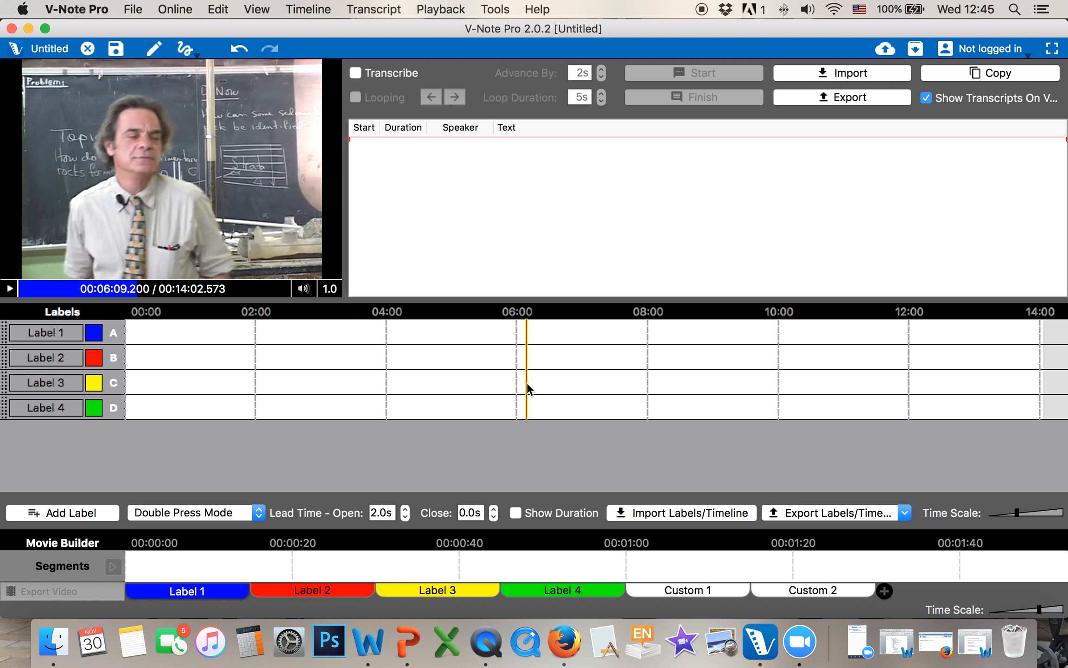
{"action": "left_click", "coordinate": [61, 335]}
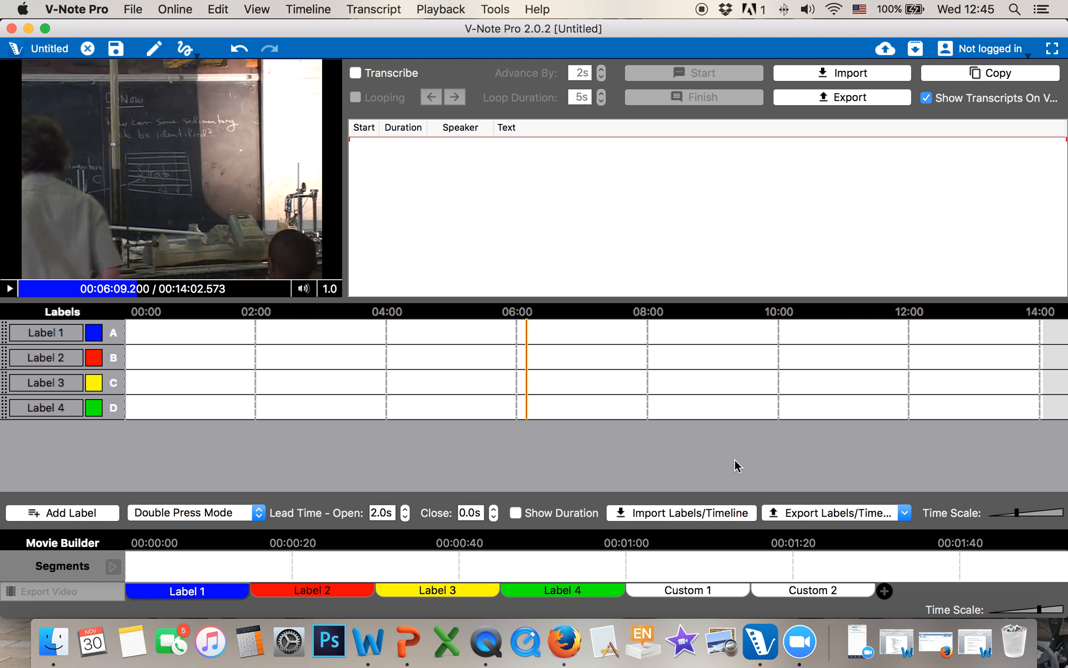
Rename Label 1 to Question and give it the shortcut key Q
{"action": "double_click", "coordinate": [75, 334]}
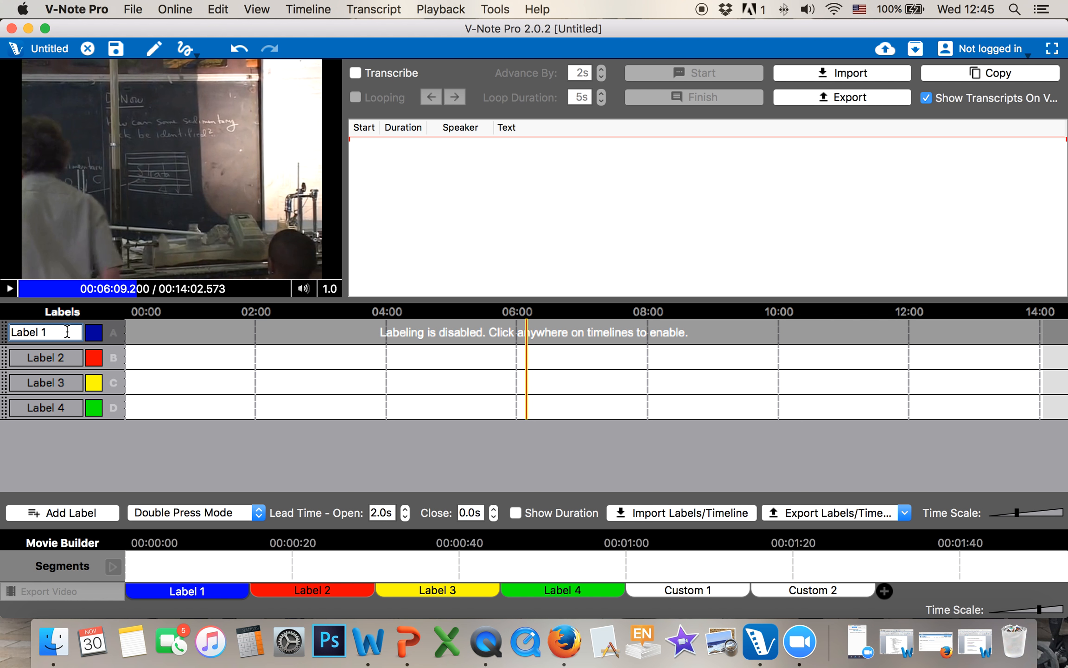
{"action": "key", "text": "super+a"}
{"action": "key", "text": "BackSpace"}
{"action": "left_click", "coordinate": [419, 363]}
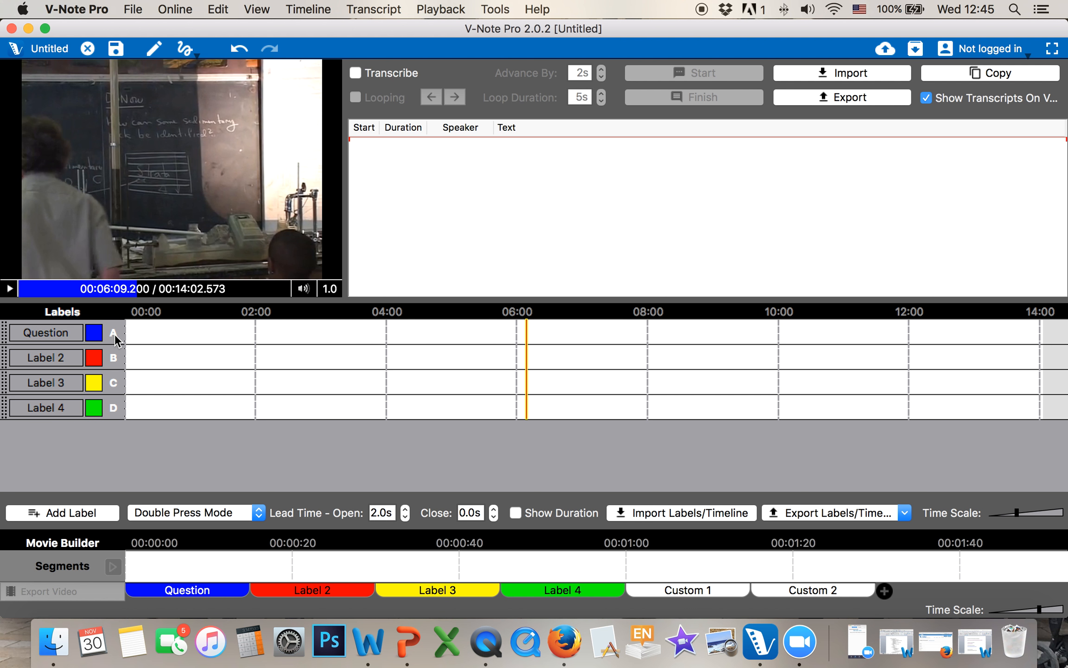
{"action": "left_click", "coordinate": [114, 333]}
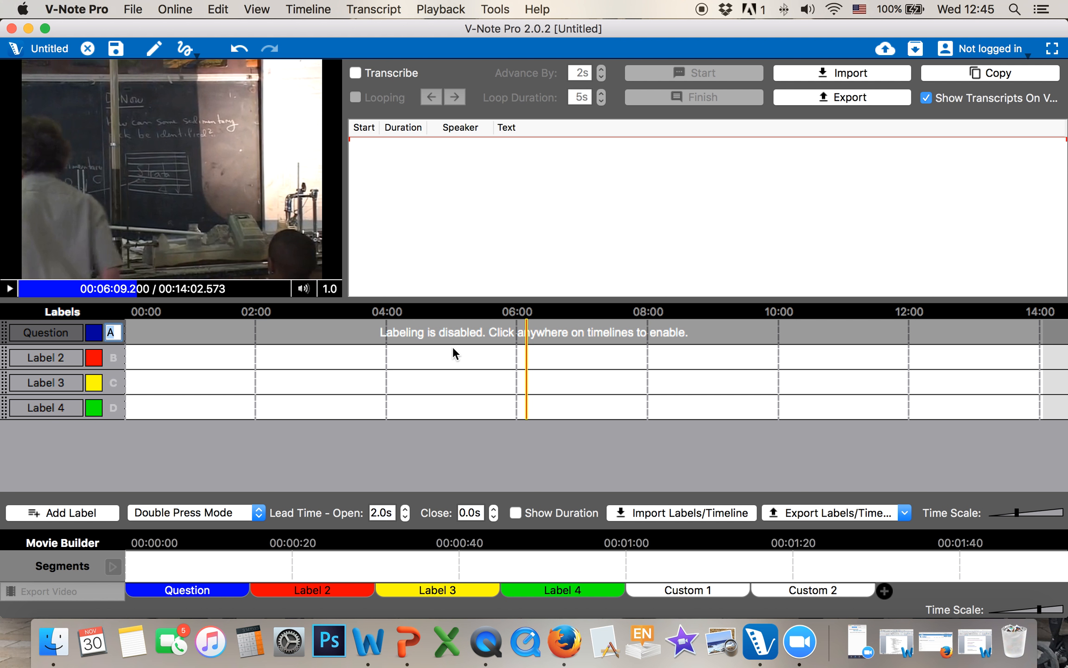
{"action": "type", "text": "q"}
{"action": "left_click", "coordinate": [452, 387]}
Give the Question label a custom cyan colour
{"action": "left_click", "coordinate": [93, 334]}
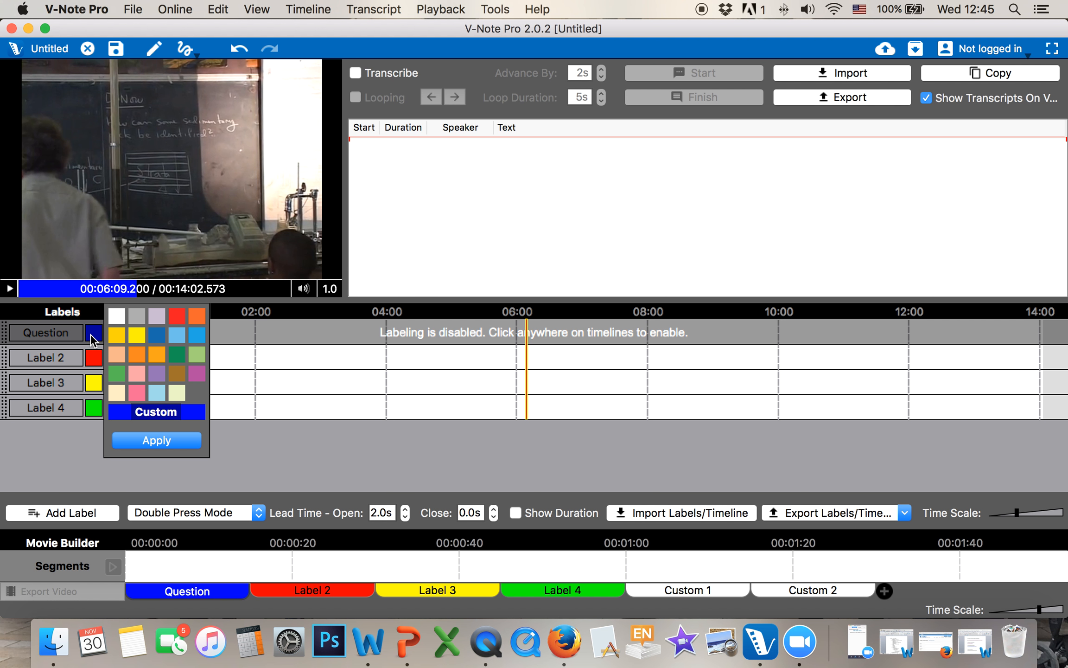
{"action": "left_click", "coordinate": [152, 411]}
{"action": "left_click", "coordinate": [306, 299]}
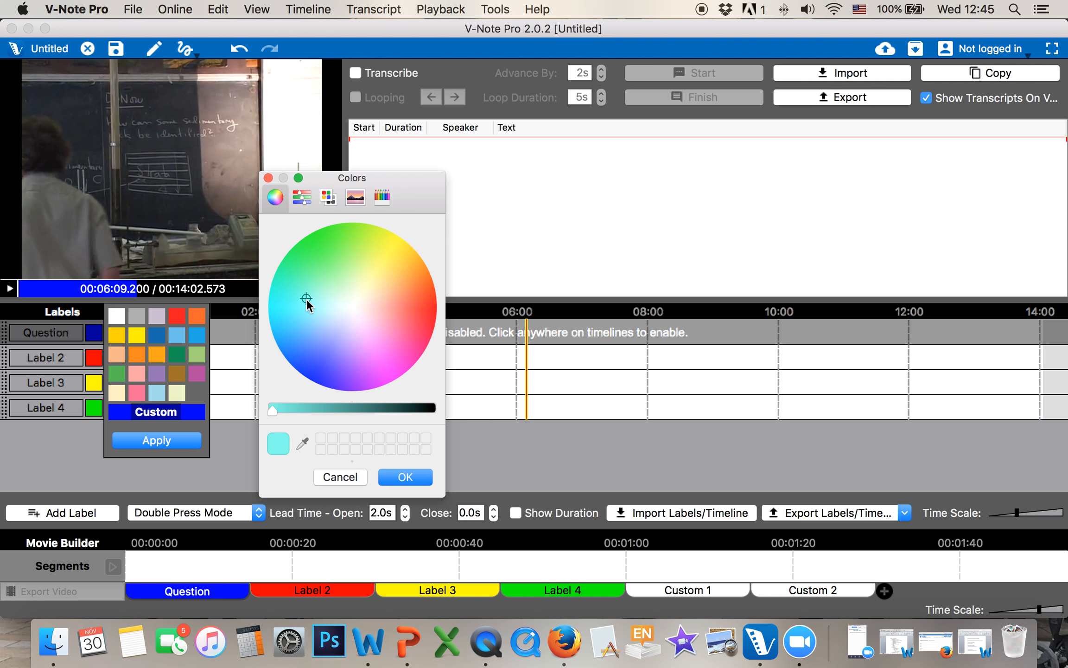
{"action": "left_click", "coordinate": [405, 477]}
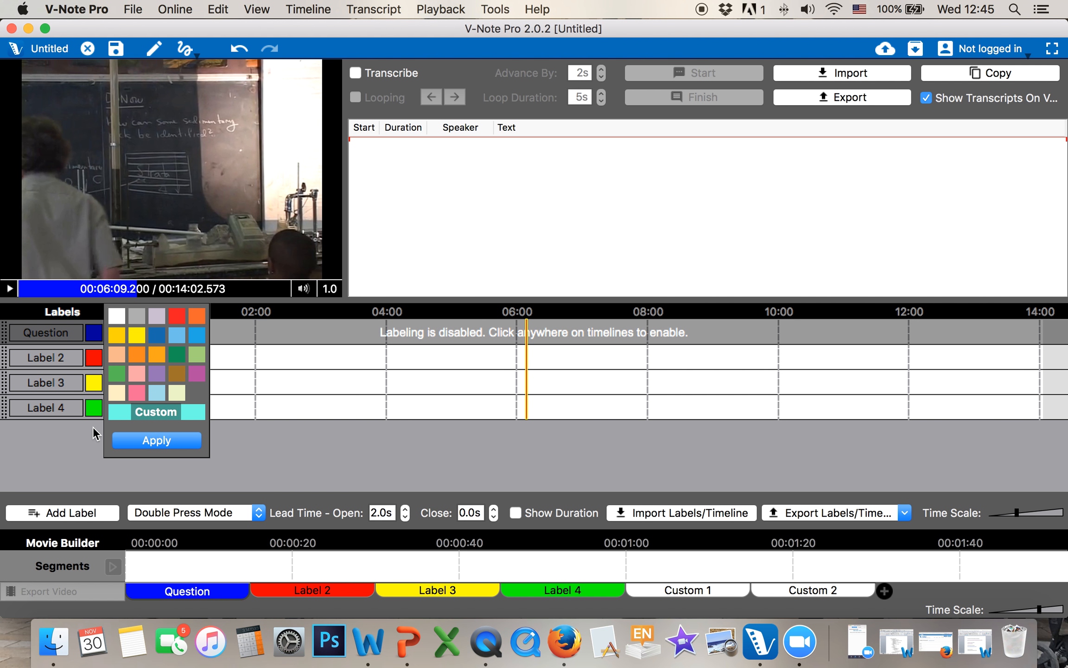
{"action": "left_click", "coordinate": [152, 444]}
Add two new label rows, Label 5 and Label 6
{"action": "left_click", "coordinate": [87, 513]}
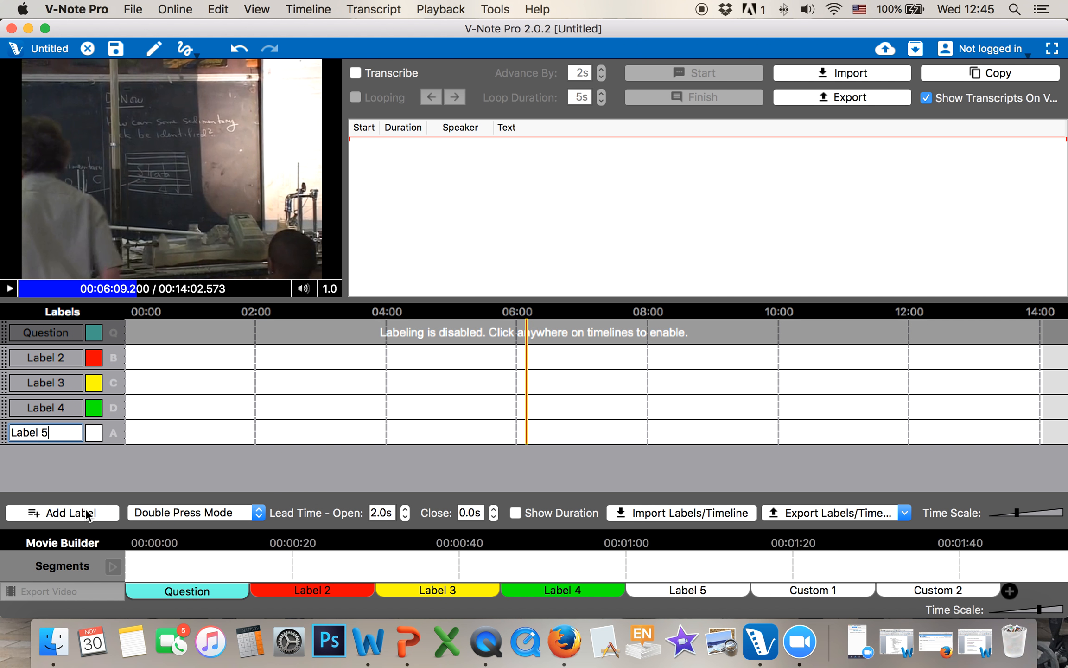
{"action": "left_click", "coordinate": [217, 426]}
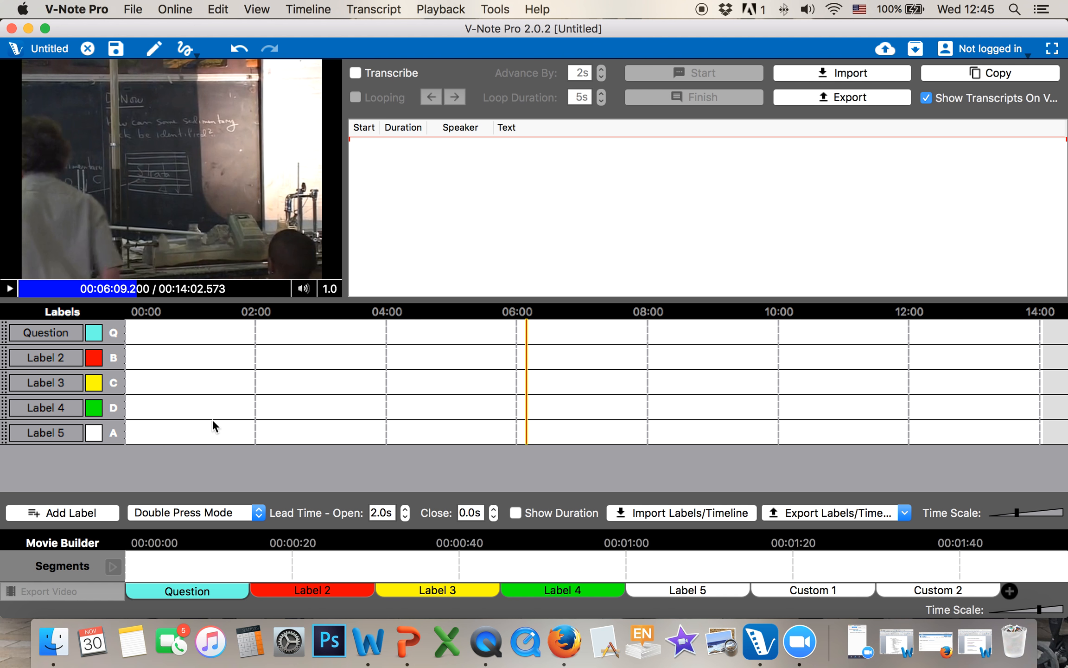
{"action": "left_click", "coordinate": [63, 513]}
{"action": "left_click", "coordinate": [202, 431]}
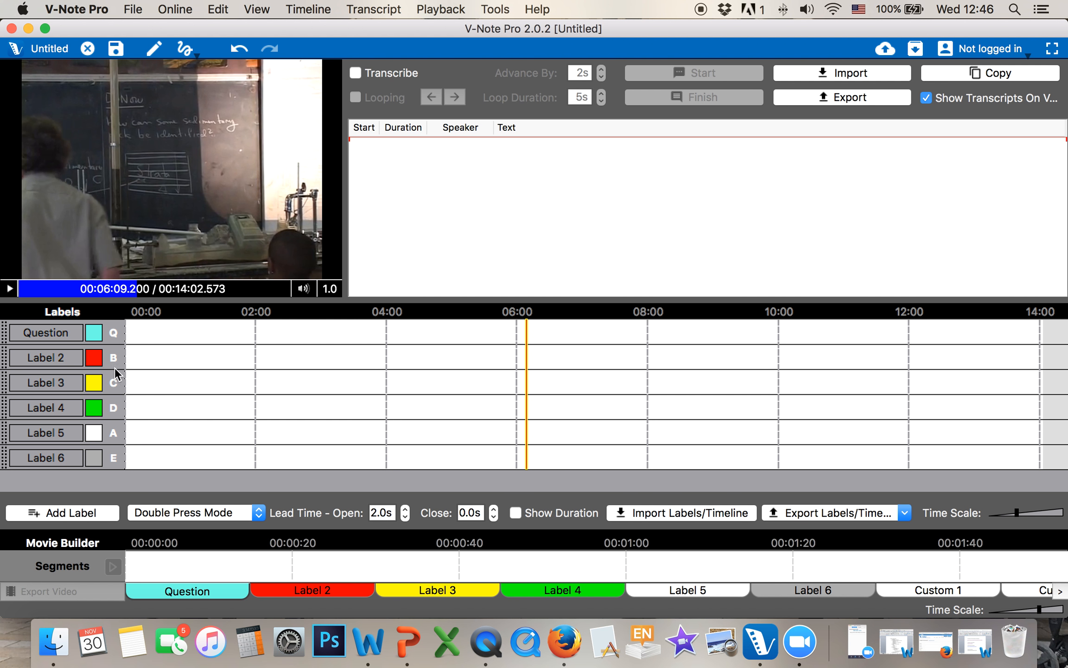
Delete Label 3 and move Label 4 above Label 2
{"action": "right_click", "coordinate": [78, 386]}
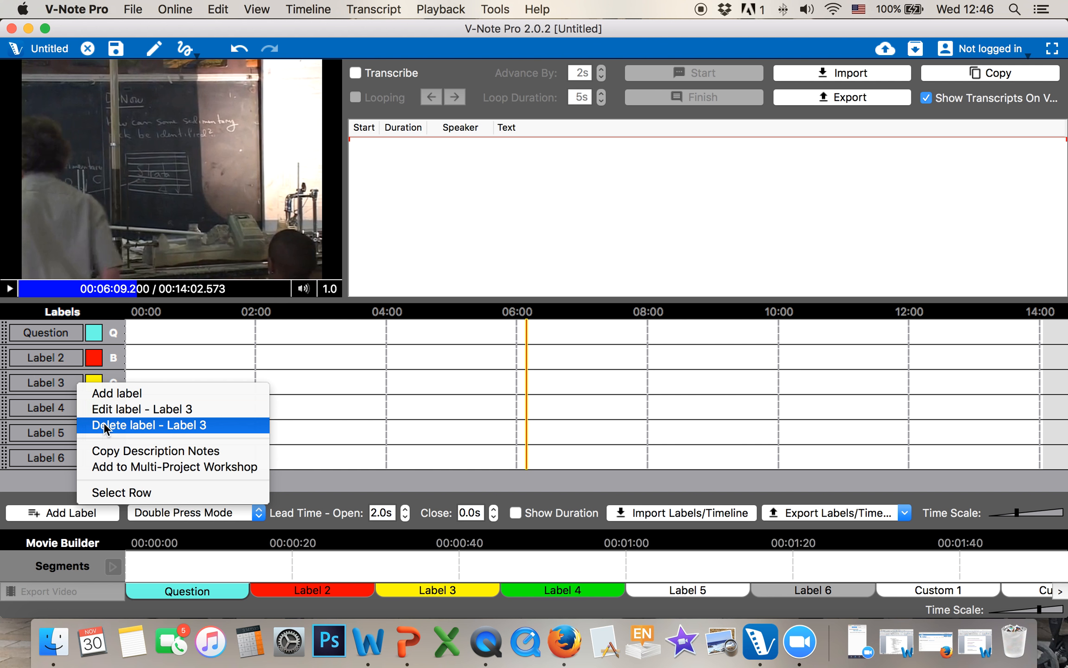
{"action": "left_click", "coordinate": [139, 424]}
{"action": "left_click", "coordinate": [579, 328]}
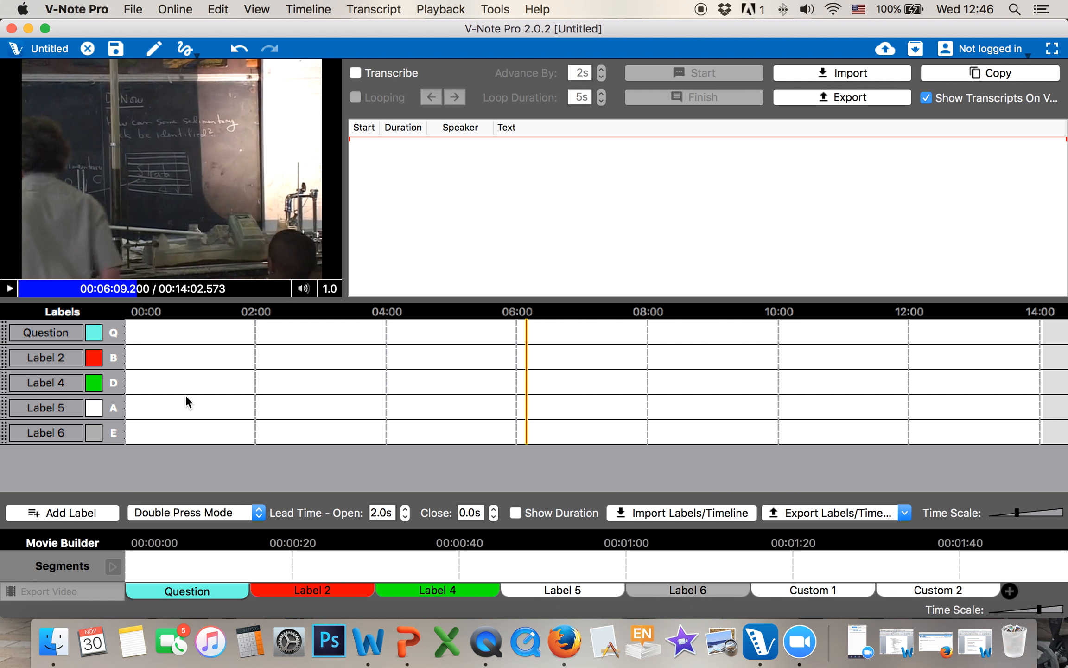
{"action": "left_click_drag", "start_coordinate": [6, 382], "coordinate": [7, 357]}
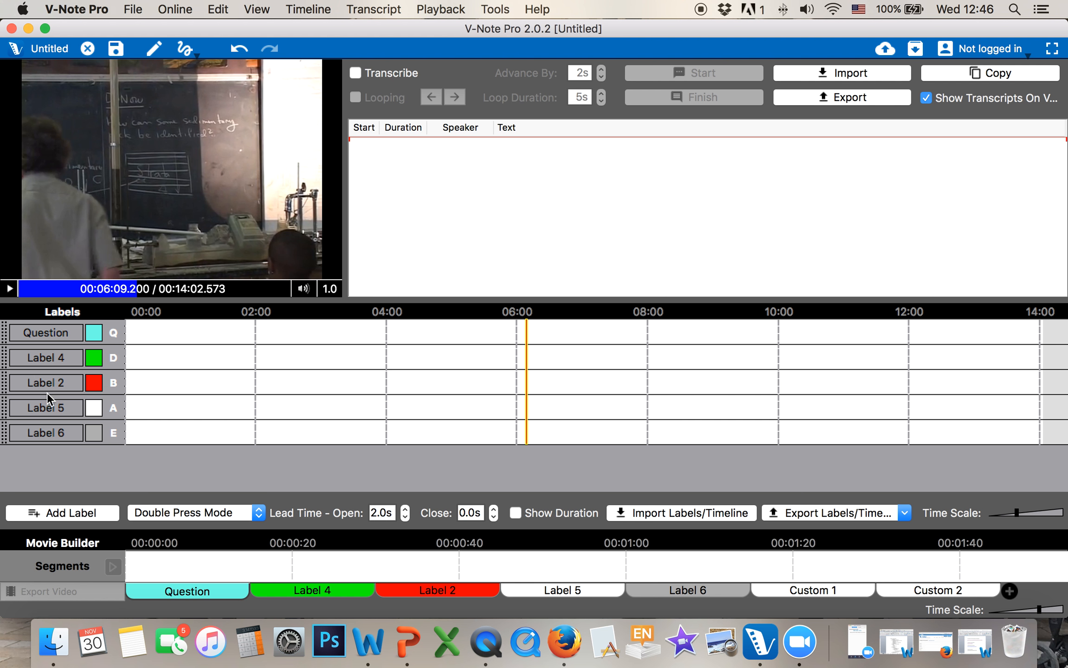
Delete Label 5 and Label 6, then resume the video near the start
{"action": "right_click", "coordinate": [9, 409]}
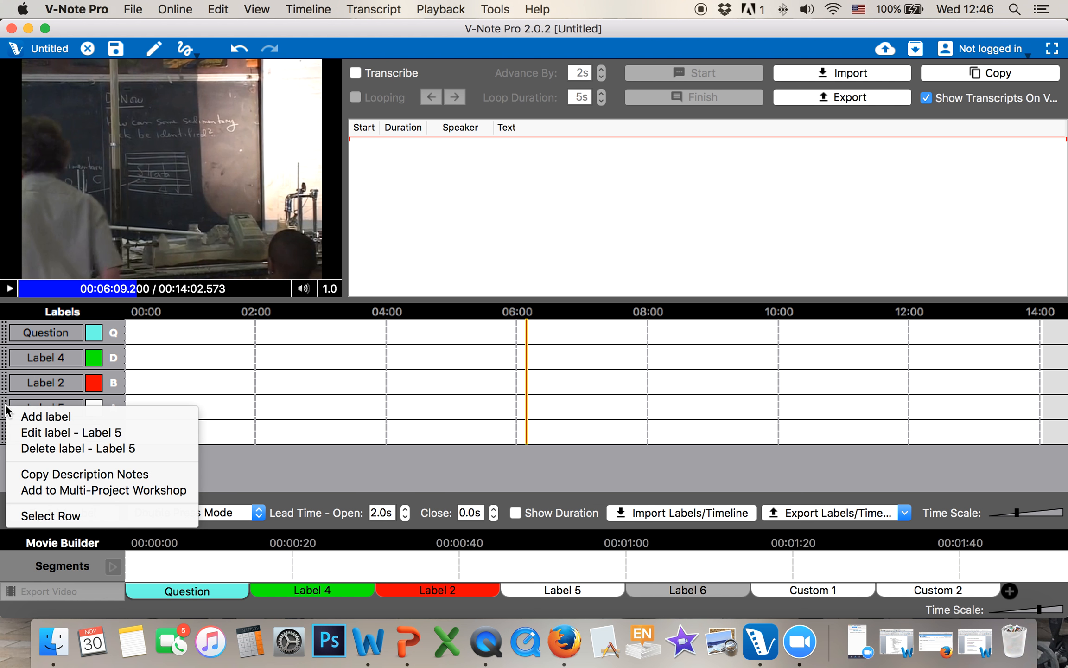
{"action": "left_click", "coordinate": [23, 448]}
{"action": "left_click", "coordinate": [582, 328]}
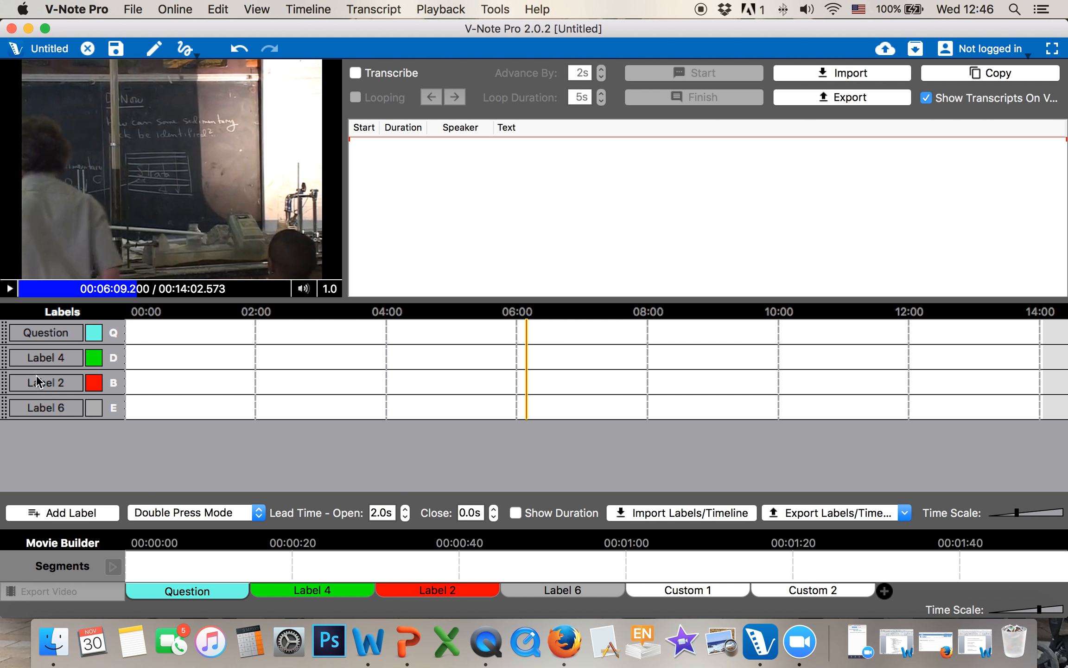
{"action": "right_click", "coordinate": [6, 406]}
{"action": "left_click", "coordinate": [23, 445]}
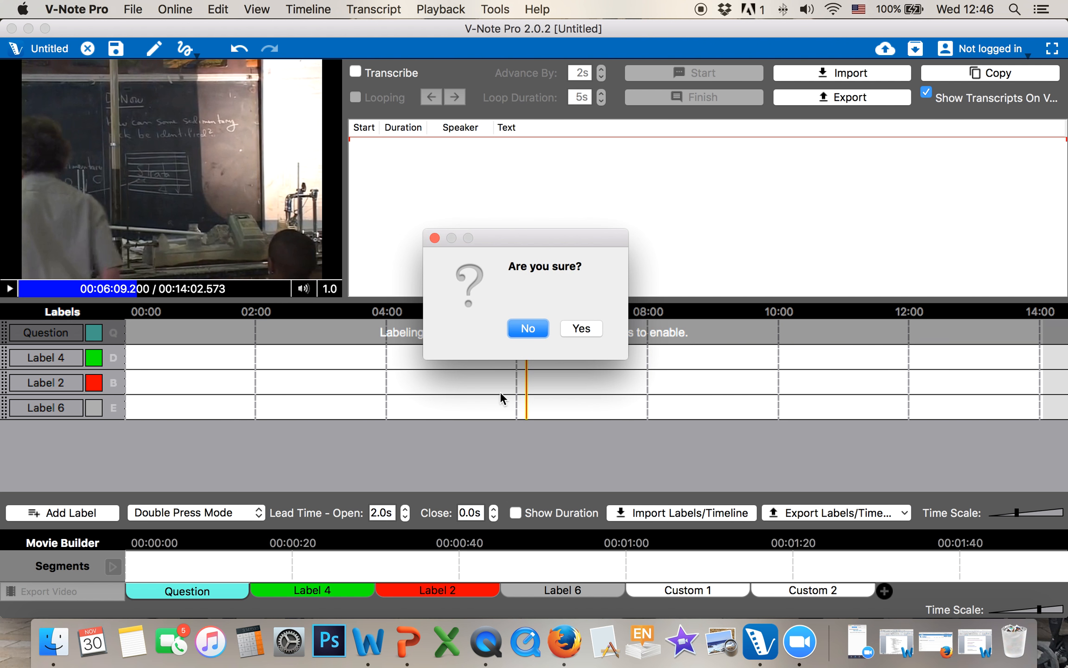
{"action": "left_click", "coordinate": [582, 329]}
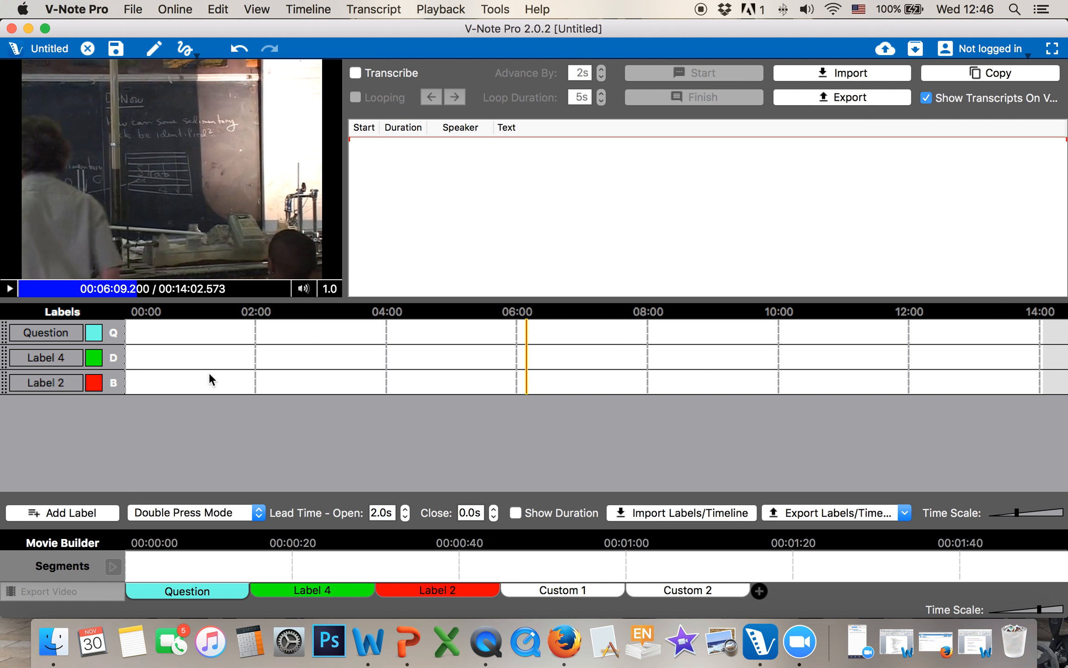
{"action": "left_click", "coordinate": [28, 288]}
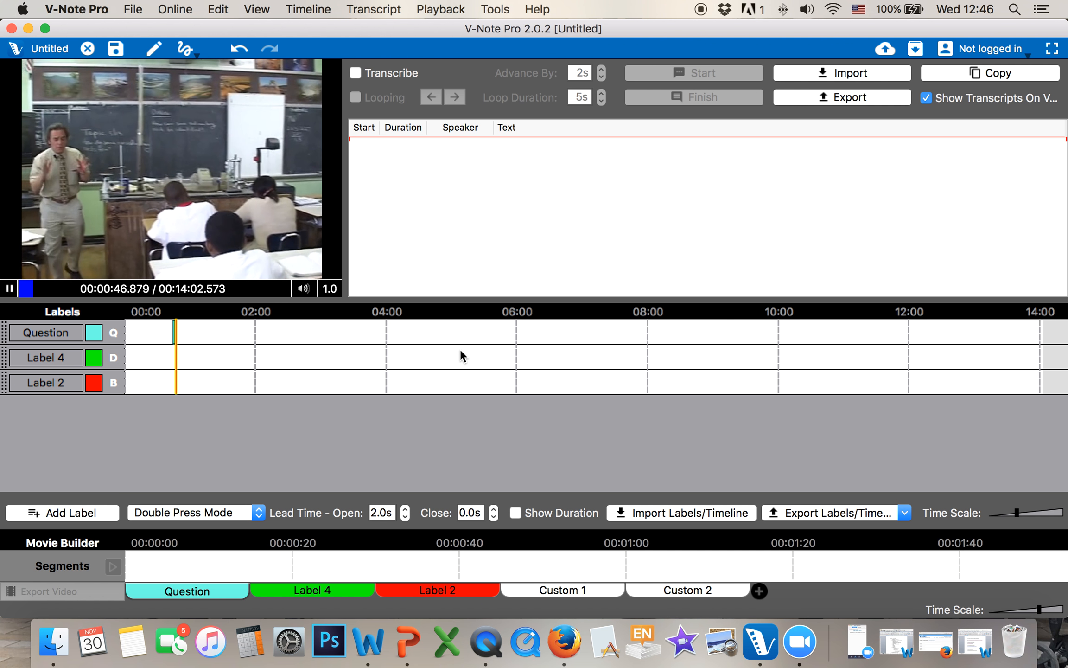
Widen the Time Scale, close a Question label around 0:58, and pause at 1:02
{"action": "left_click_drag", "start_coordinate": [1017, 513], "coordinate": [1030, 515]}
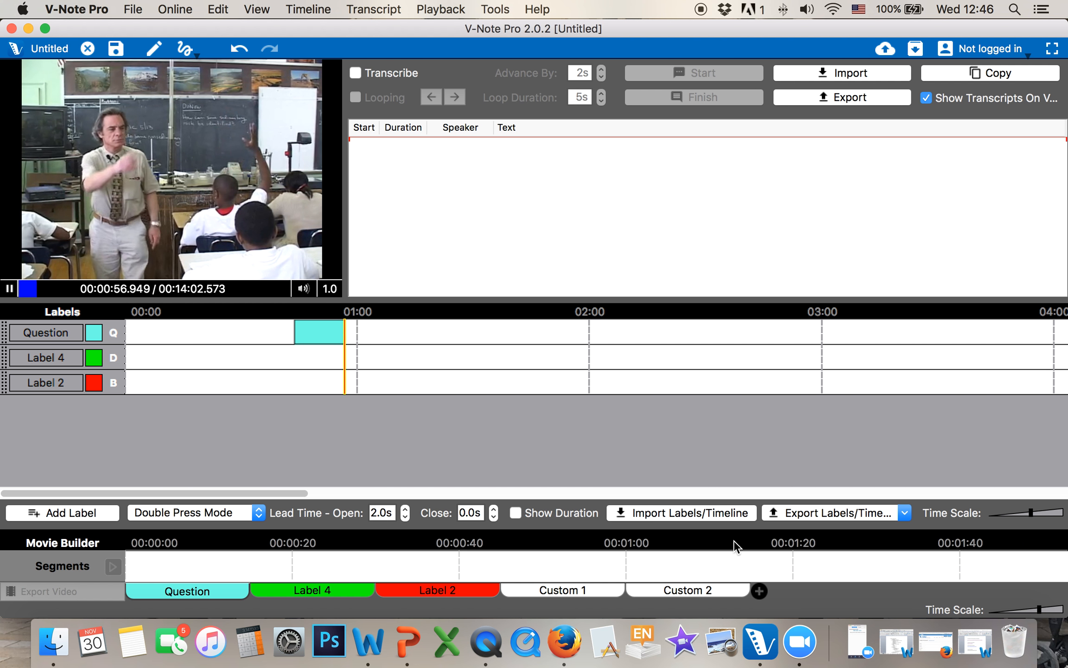
{"action": "key", "text": "q"}
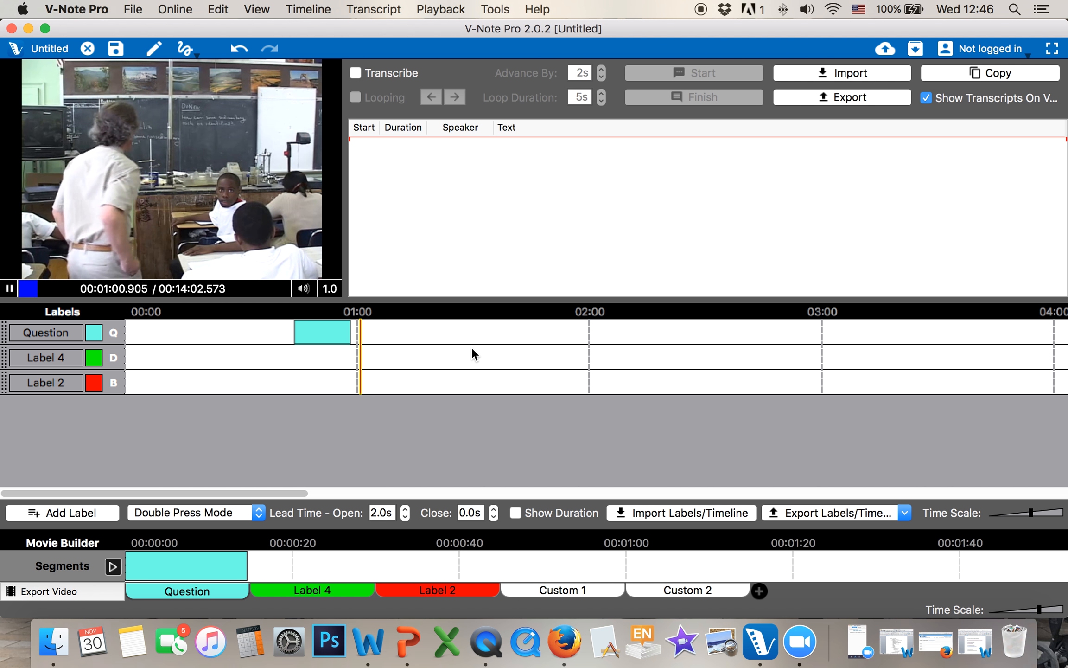
{"action": "left_click", "coordinate": [9, 289]}
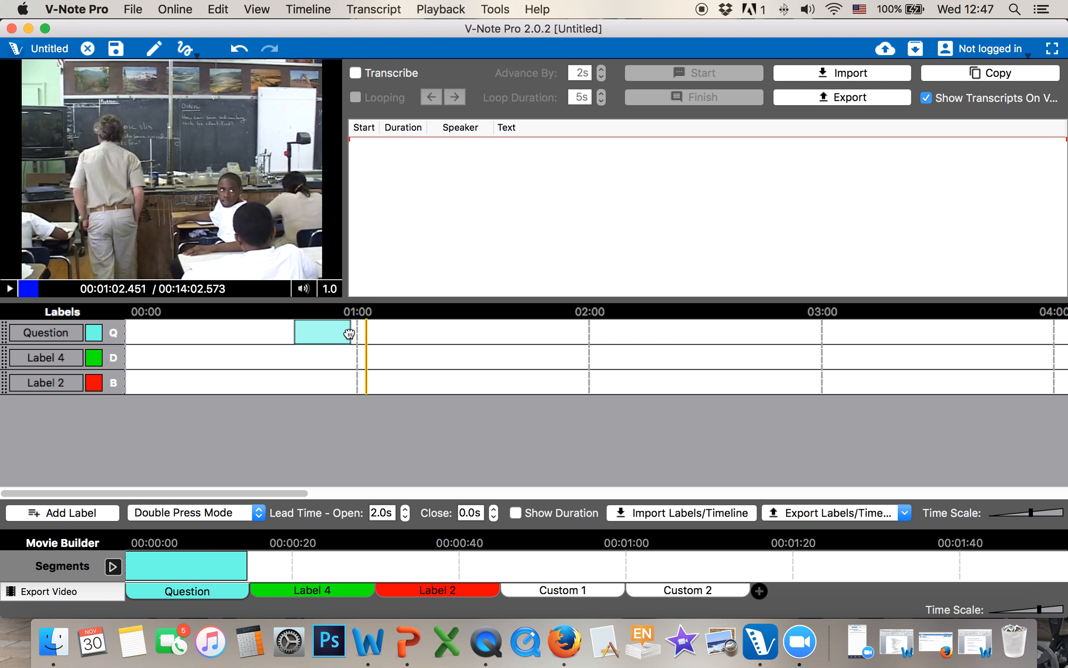
Mark a fixed-length Question label near 1:05 in Single Press Mode, then restore Double Press Mode
{"action": "left_click", "coordinate": [225, 512]}
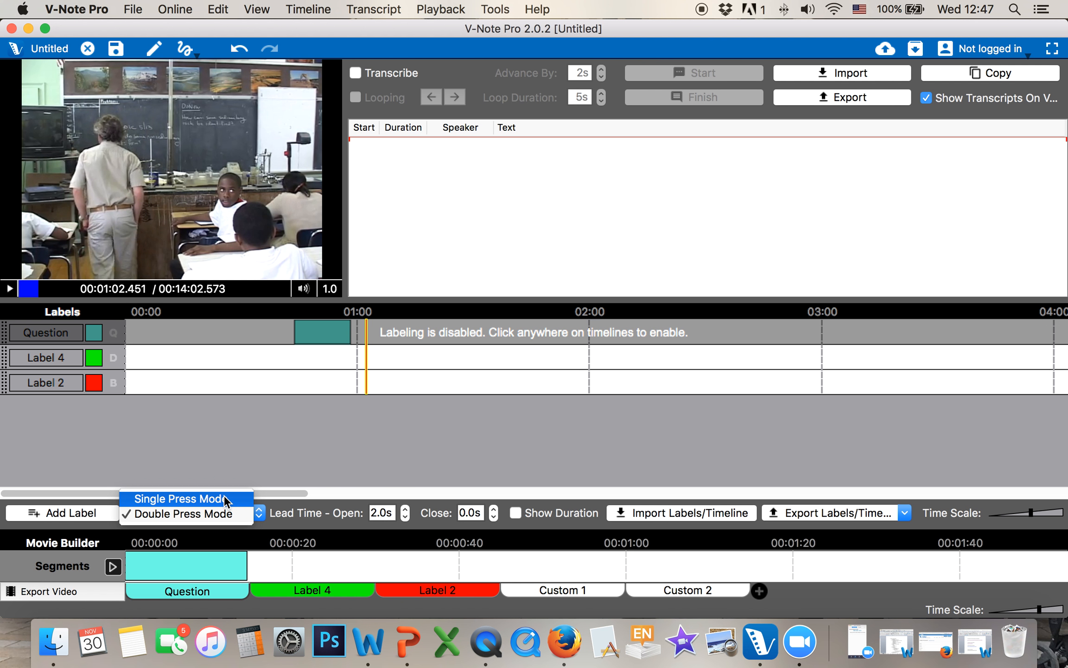
{"action": "left_click", "coordinate": [224, 497]}
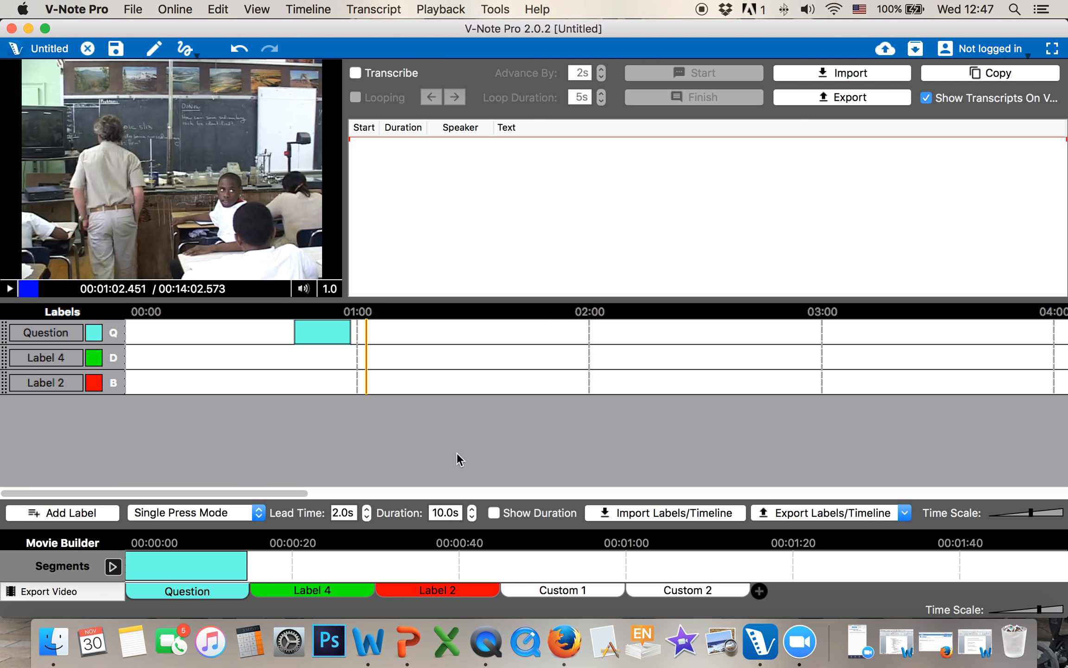
{"action": "left_click", "coordinate": [9, 289]}
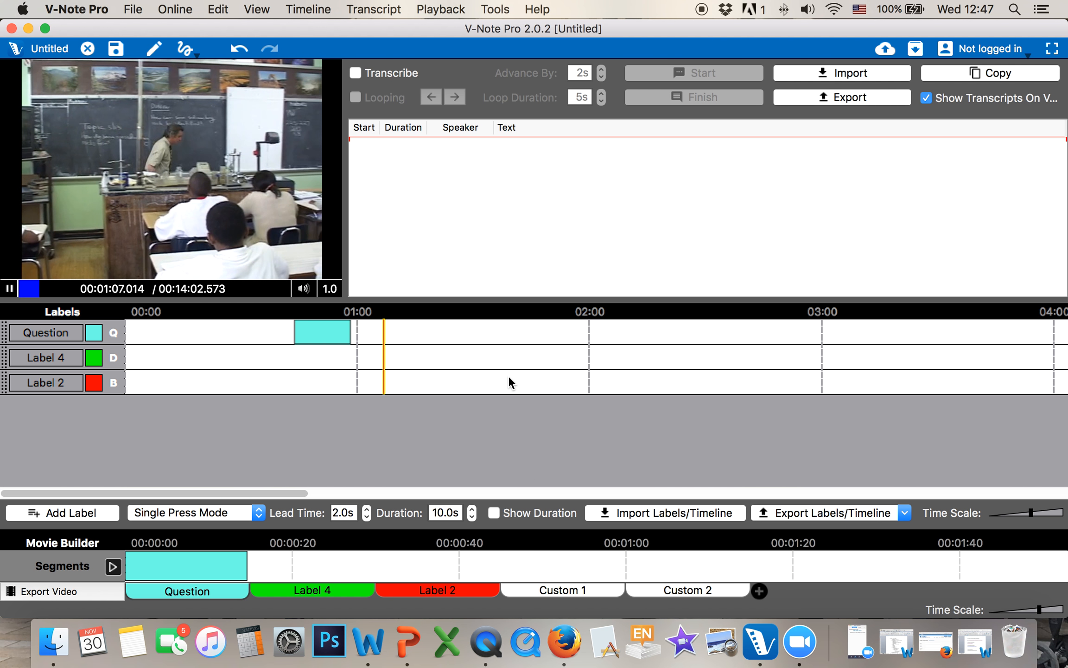
{"action": "key", "text": "q"}
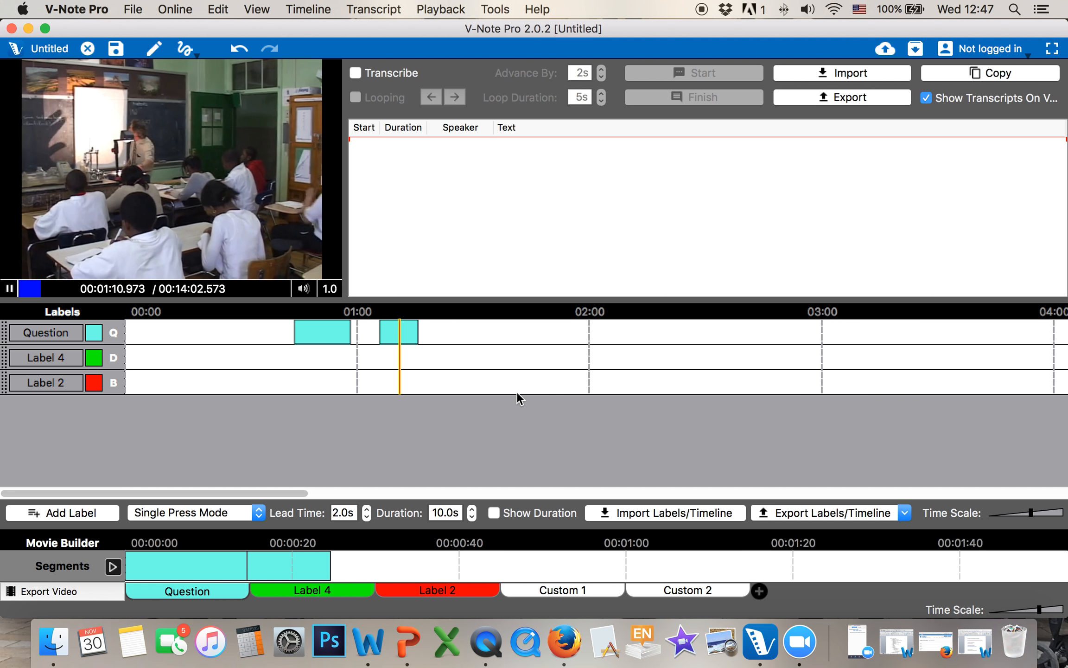
{"action": "left_click", "coordinate": [10, 288]}
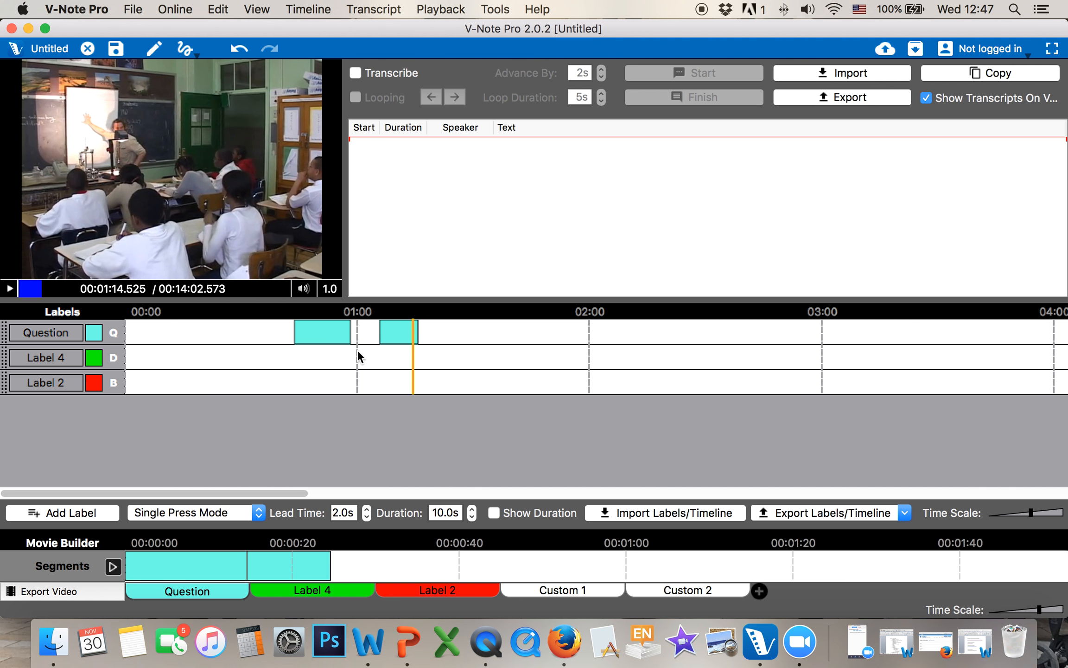
{"action": "left_click", "coordinate": [244, 511]}
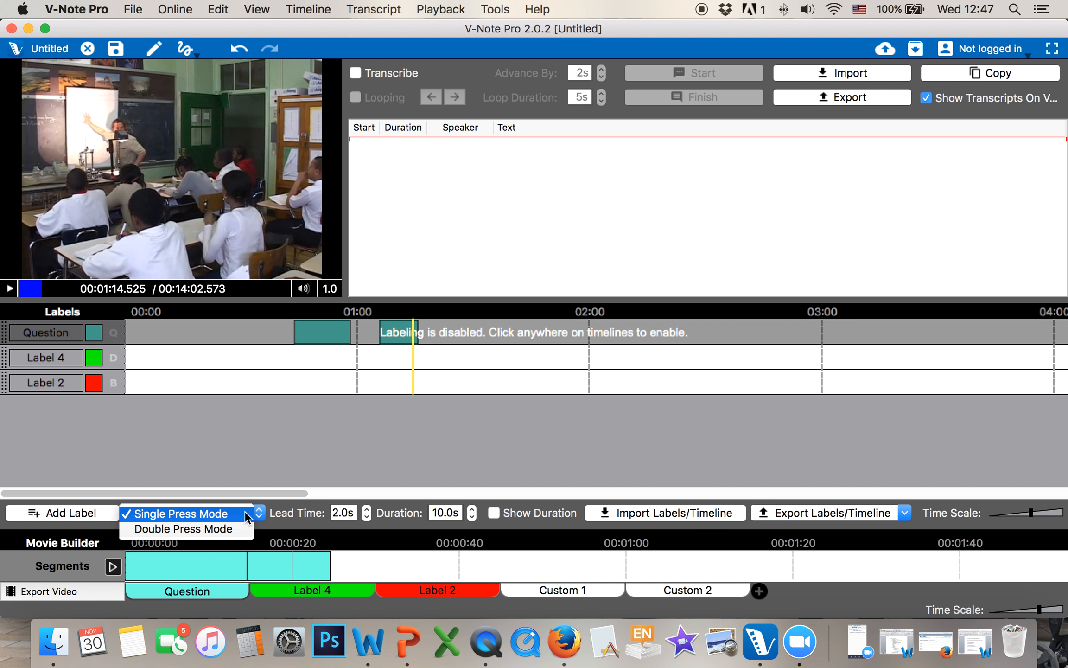
{"action": "left_click", "coordinate": [226, 531]}
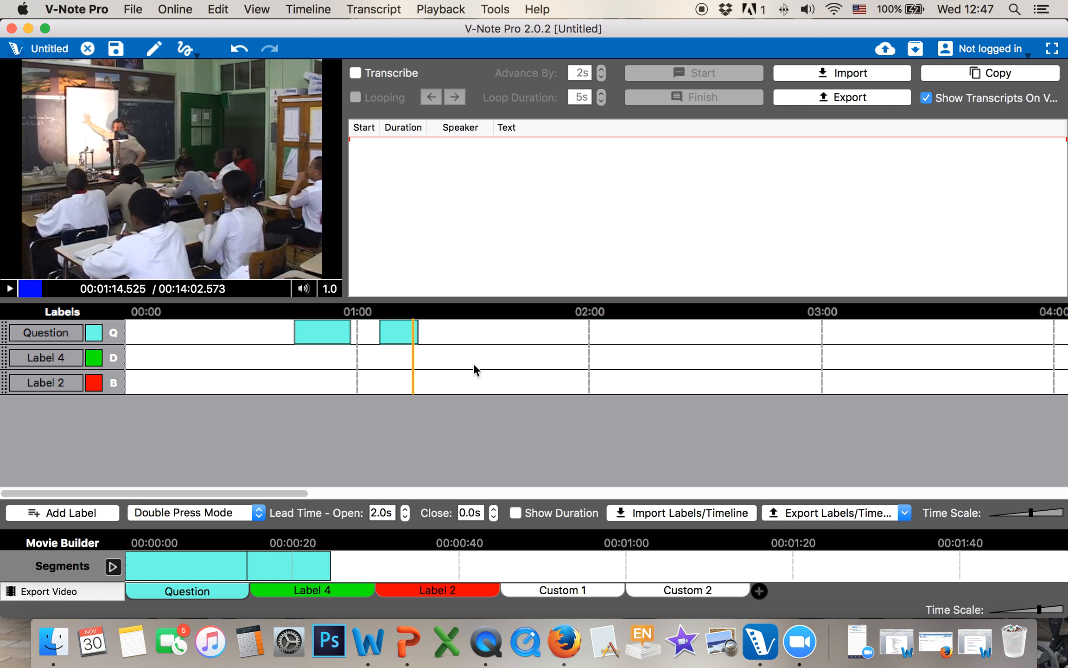
{"action": "double_click", "coordinate": [334, 331]}
{"action": "left_click", "coordinate": [607, 301]}
{"action": "type", "text": "N"}
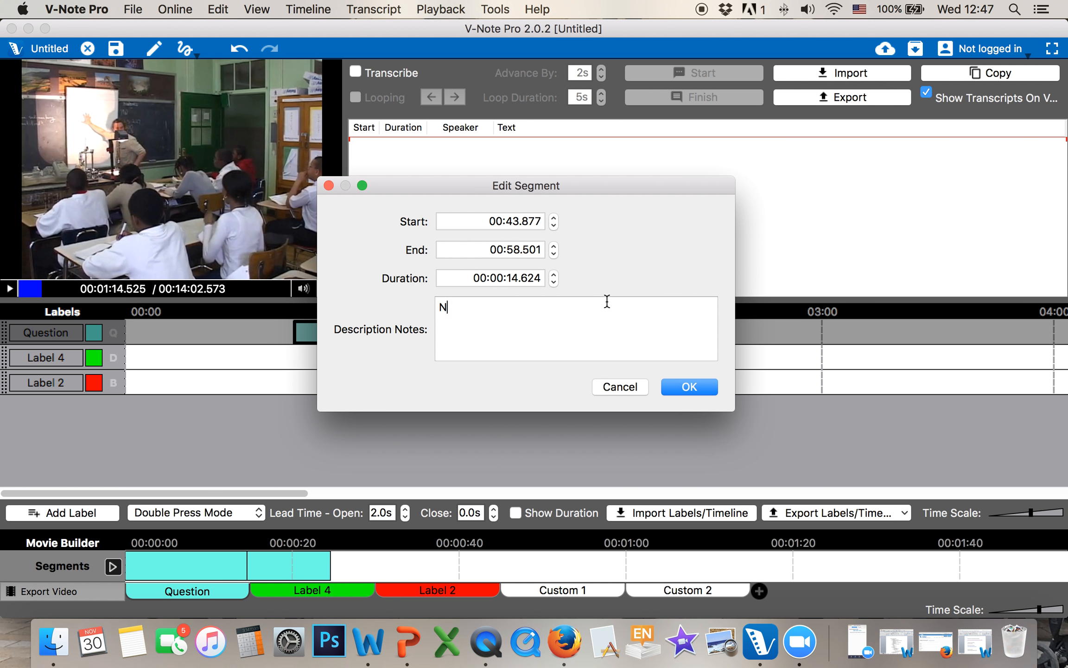
{"action": "type", "text": "otes go here"}
{"action": "left_click", "coordinate": [677, 385]}
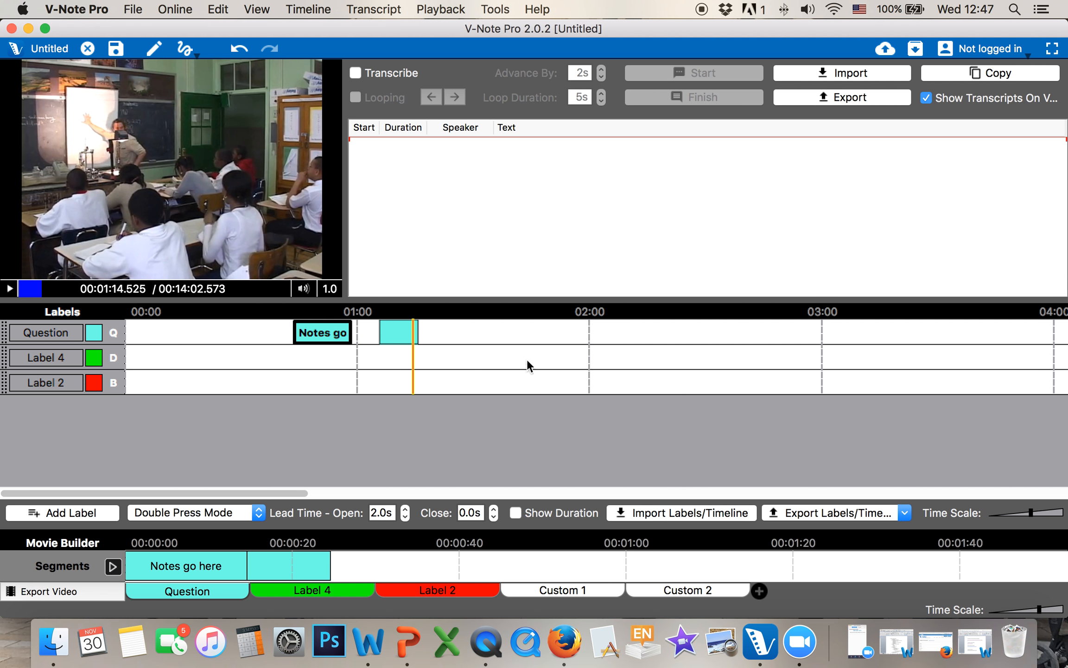
{"action": "left_click_drag", "start_coordinate": [1031, 513], "coordinate": [1035, 513]}
{"action": "mouse_move", "coordinate": [438, 332]}
{"action": "left_mouse_down"}
{"action": "mouse_move", "coordinate": [403, 333]}
{"action": "mouse_move", "coordinate": [463, 331]}
{"action": "mouse_move", "coordinate": [434, 330]}
{"action": "mouse_move", "coordinate": [445, 331]}
{"action": "left_mouse_up"}
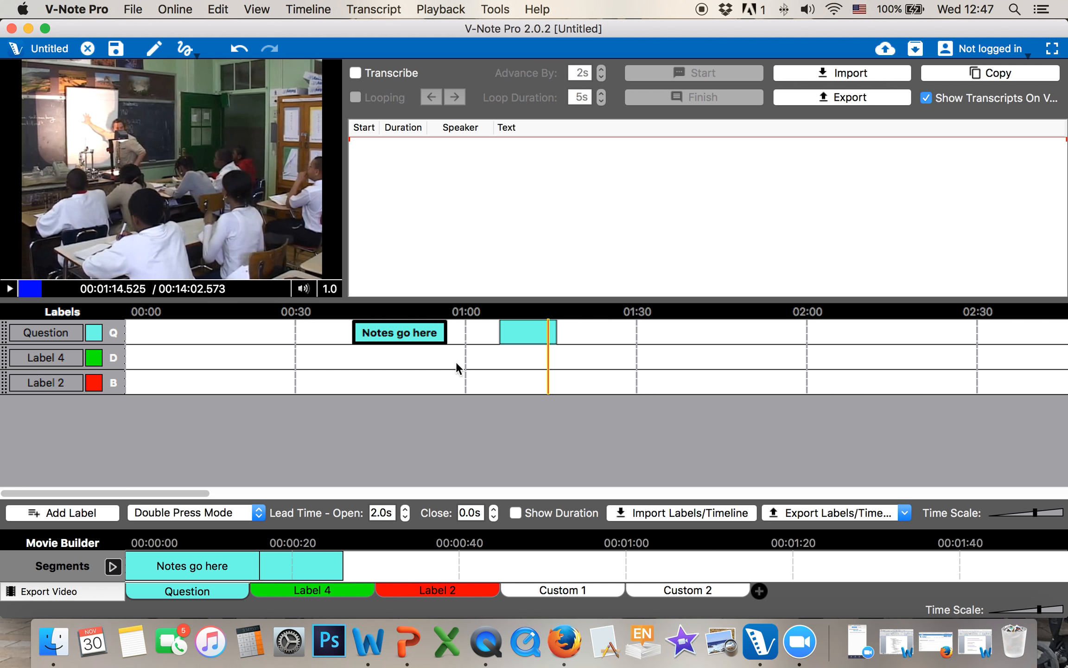
{"action": "left_click", "coordinate": [459, 374]}
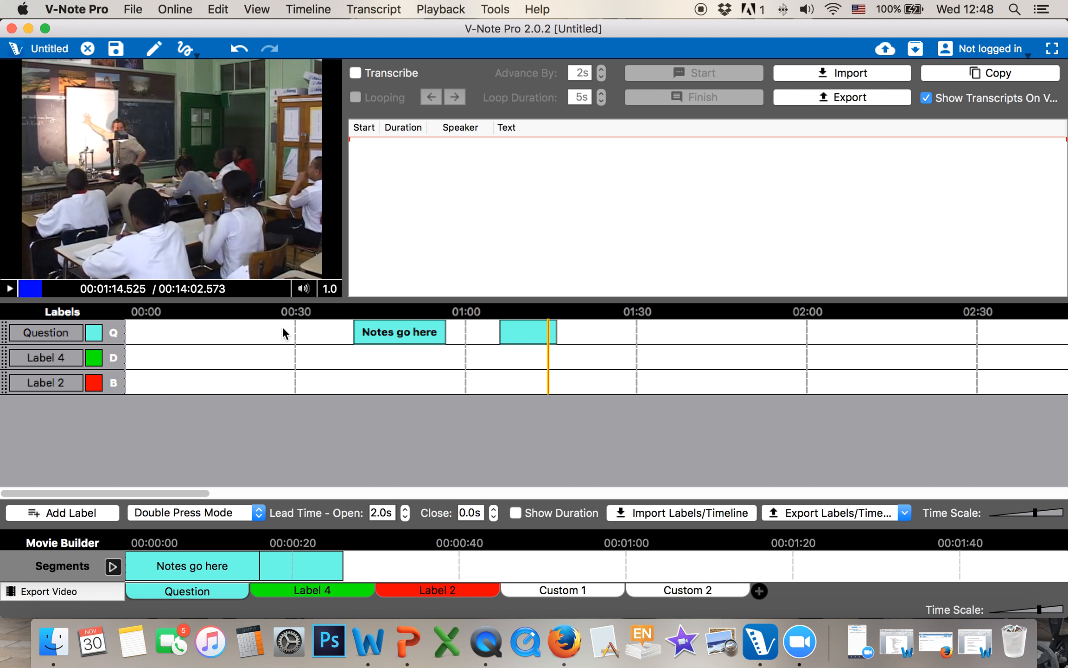
{"action": "mouse_move", "coordinate": [373, 333]}
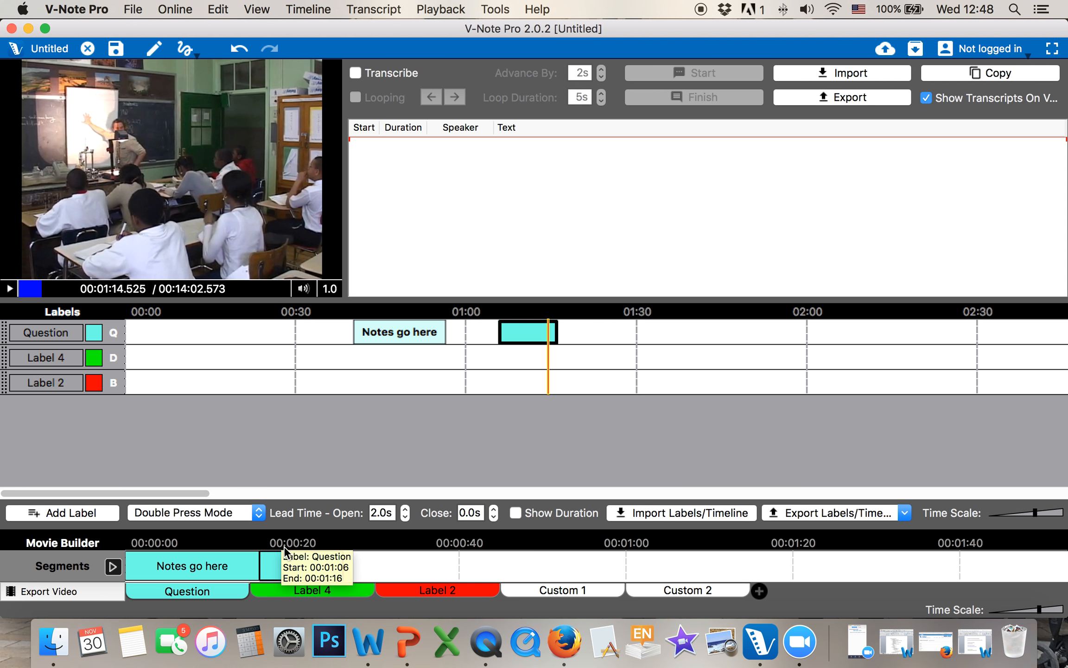
Delete the second Question segment from the timeline
{"action": "right_click", "coordinate": [521, 331]}
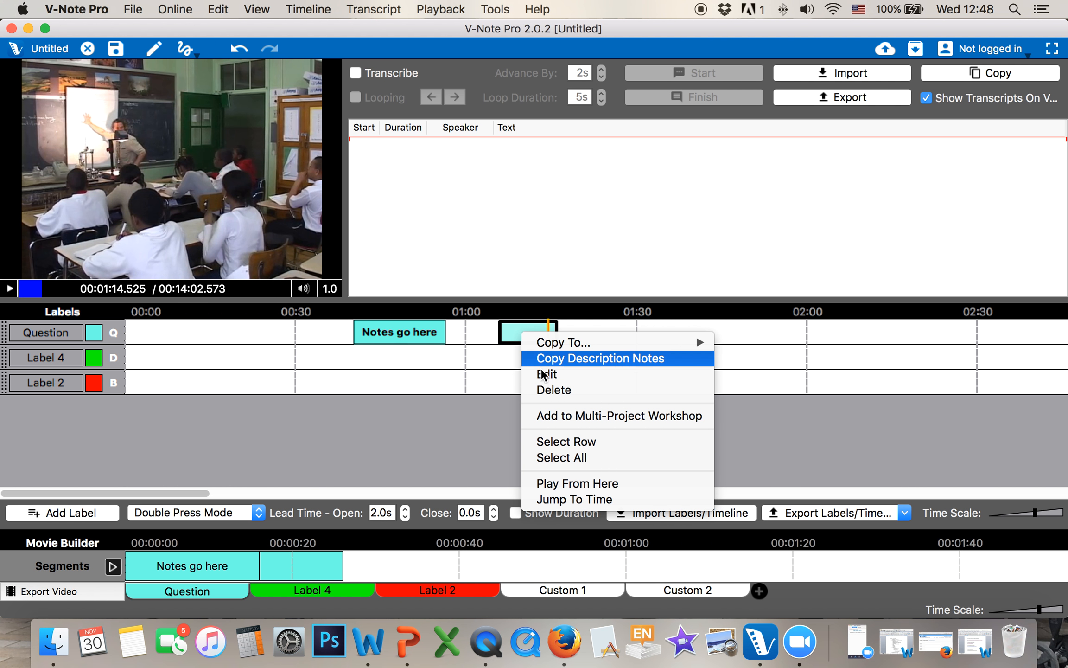
{"action": "left_click", "coordinate": [548, 389]}
{"action": "left_click", "coordinate": [656, 329]}
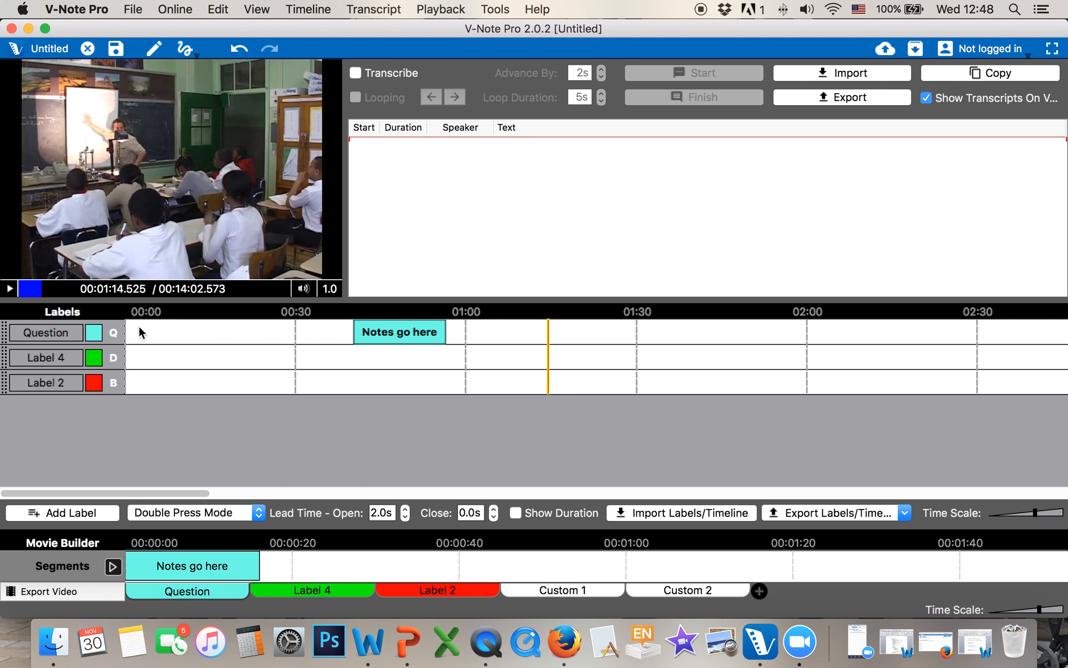
Code two new Question segments with Q, near 1:15 and around 1:35, then pause
{"action": "left_click", "coordinate": [8, 288]}
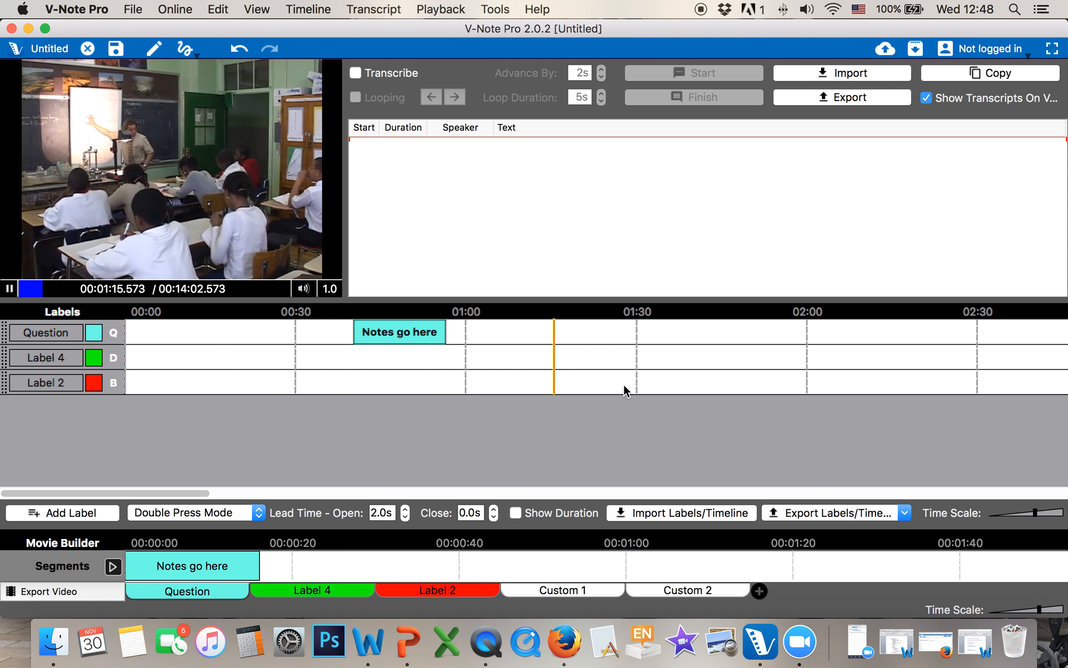
{"action": "key", "text": "q"}
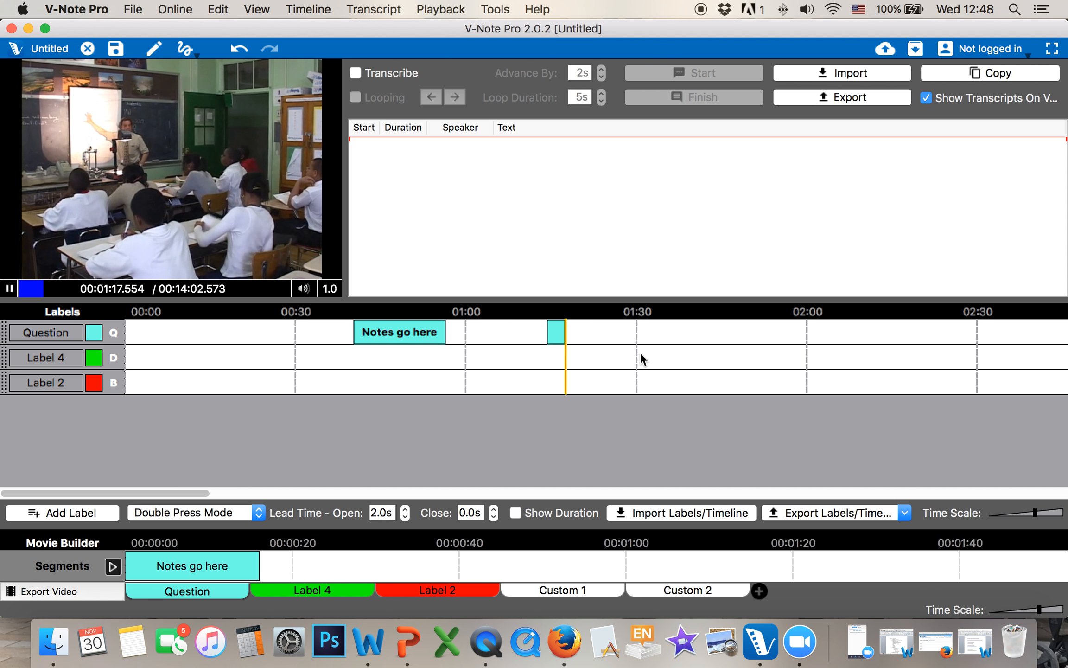
{"action": "key", "text": "q"}
{"action": "left_click", "coordinate": [682, 347]}
{"action": "key", "text": "q"}
{"action": "left_click", "coordinate": [752, 345]}
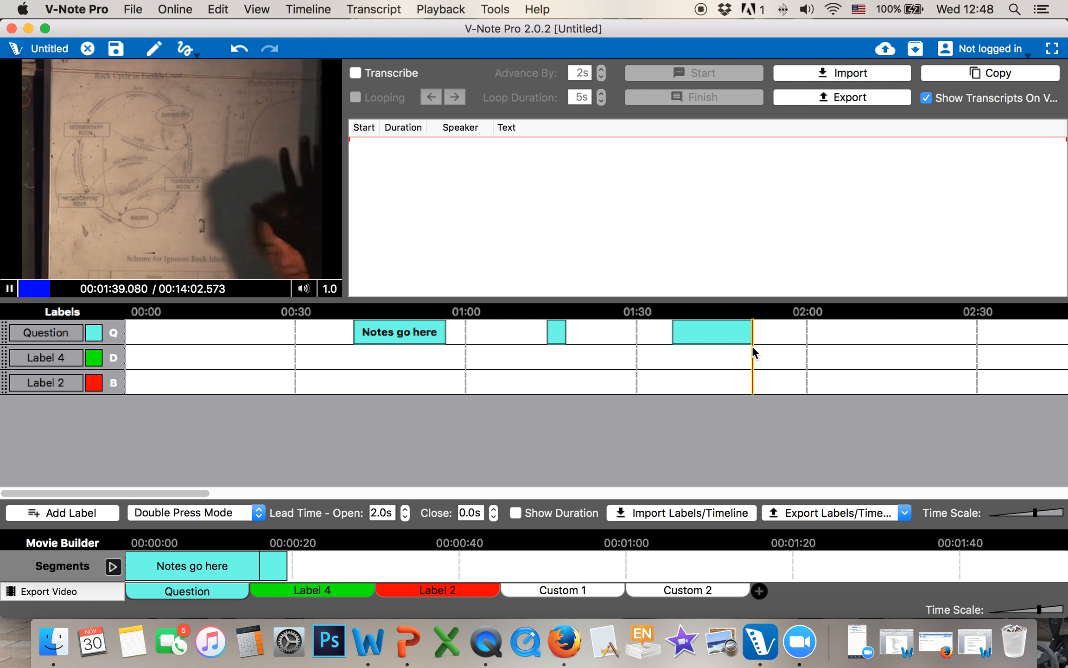
{"action": "key", "text": "q"}
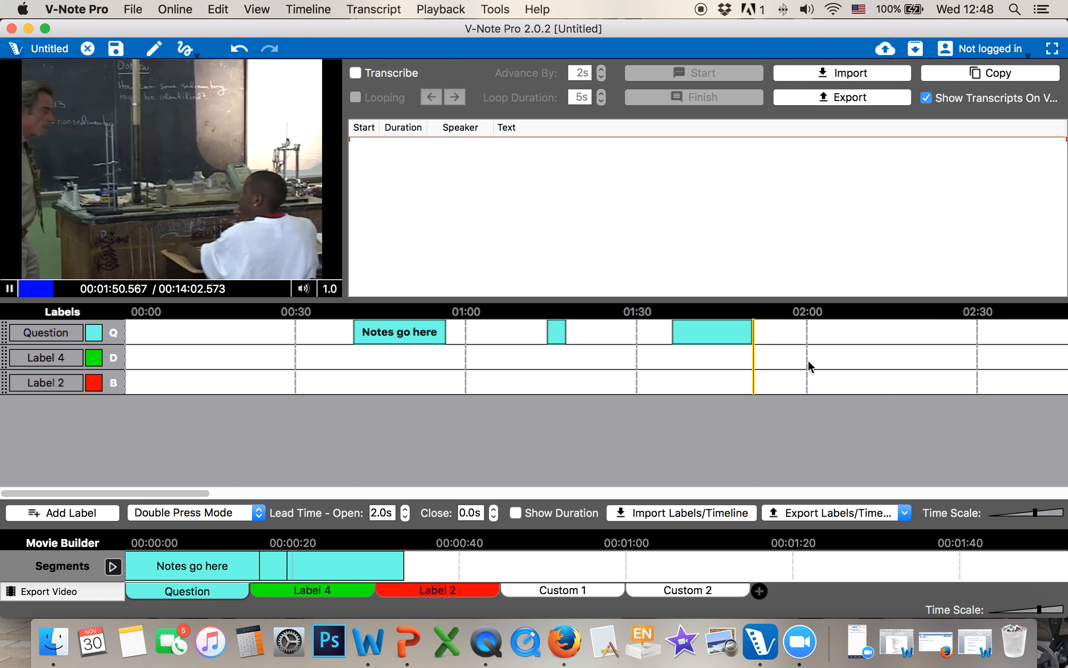
{"action": "left_click", "coordinate": [10, 288]}
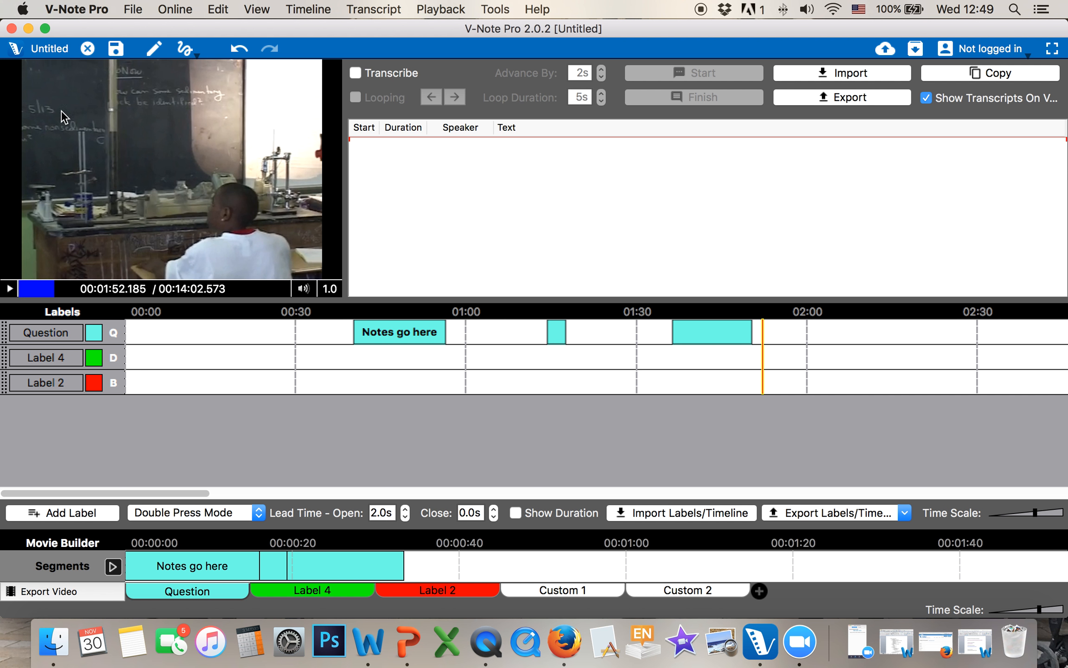
Draw red and cyan marks over the frame at 1:52, then resume playback and clear them
{"action": "left_click", "coordinate": [155, 47]}
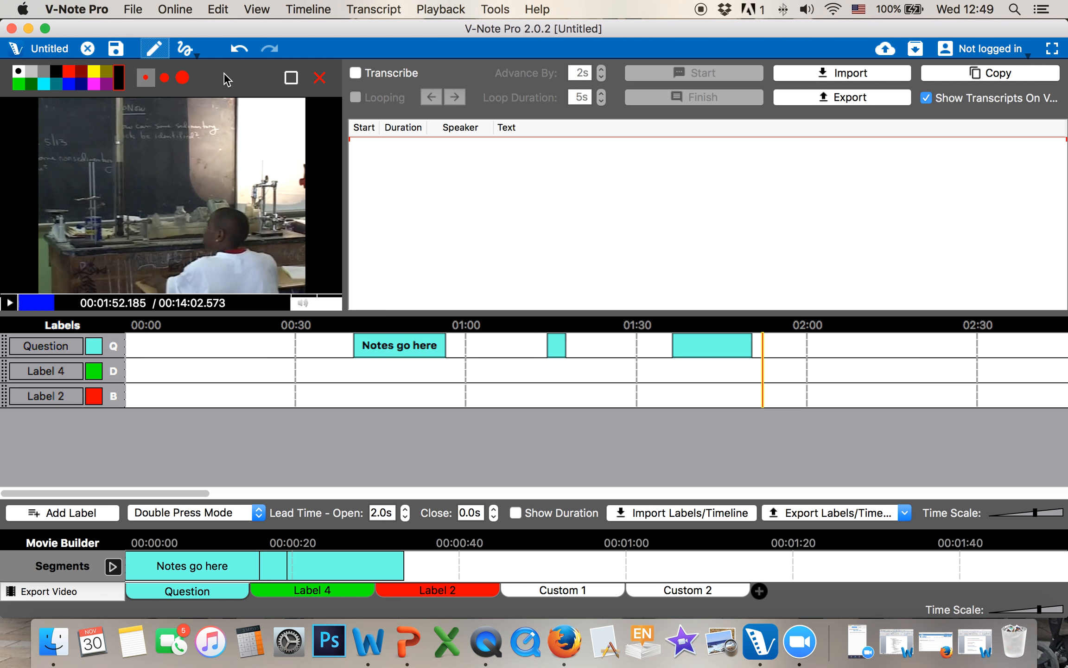
{"action": "left_click", "coordinate": [80, 71]}
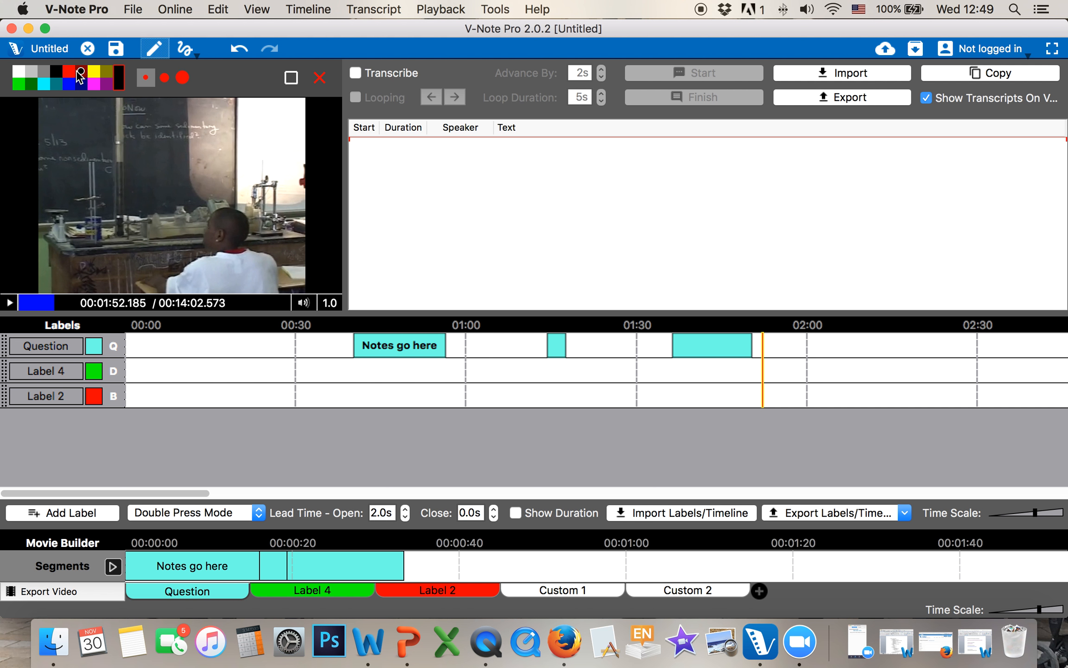
{"action": "mouse_move", "coordinate": [157, 130]}
{"action": "left_mouse_down"}
{"action": "mouse_move", "coordinate": [197, 204]}
{"action": "mouse_move", "coordinate": [151, 191]}
{"action": "mouse_move", "coordinate": [147, 239]}
{"action": "left_mouse_up"}
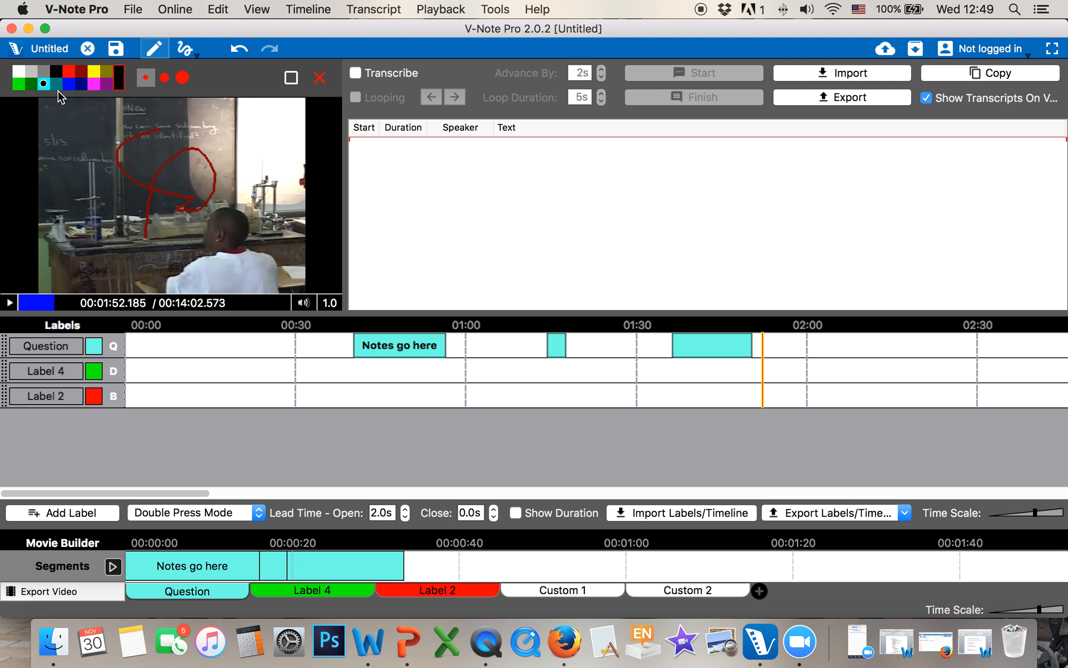
{"action": "left_click_drag", "start_coordinate": [224, 147], "coordinate": [92, 176]}
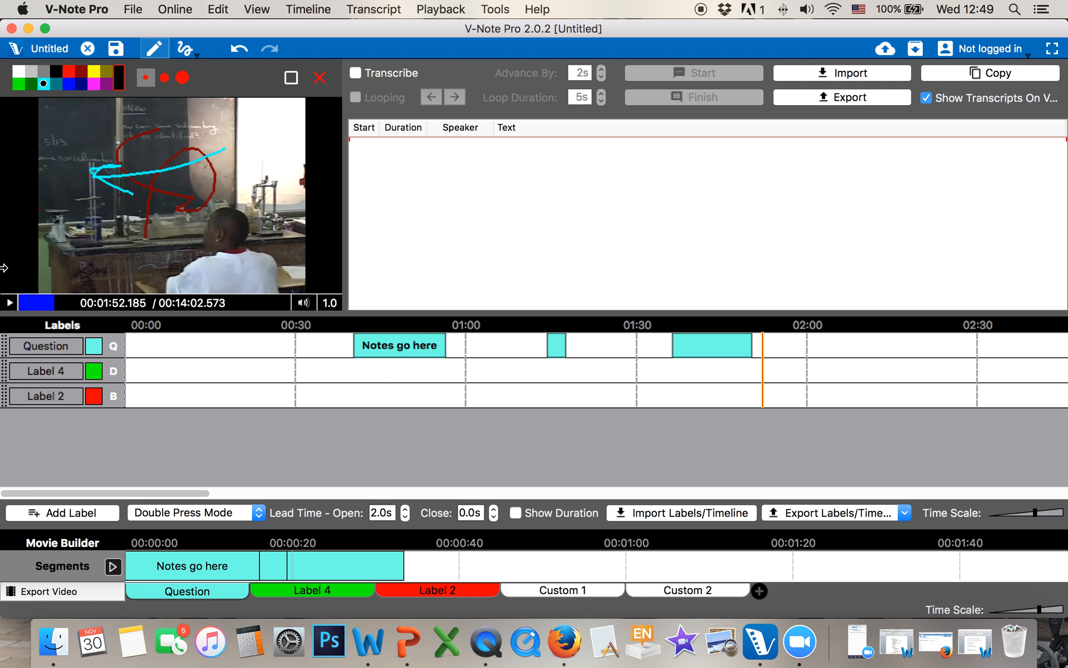
{"action": "left_click", "coordinate": [9, 303]}
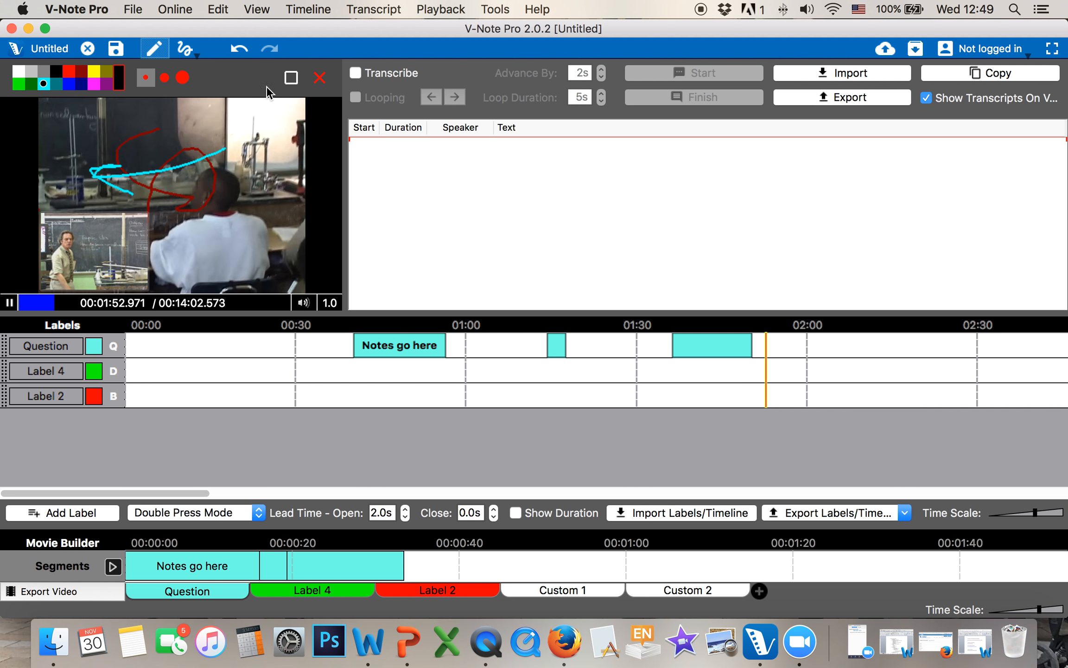
{"action": "left_click", "coordinate": [290, 79]}
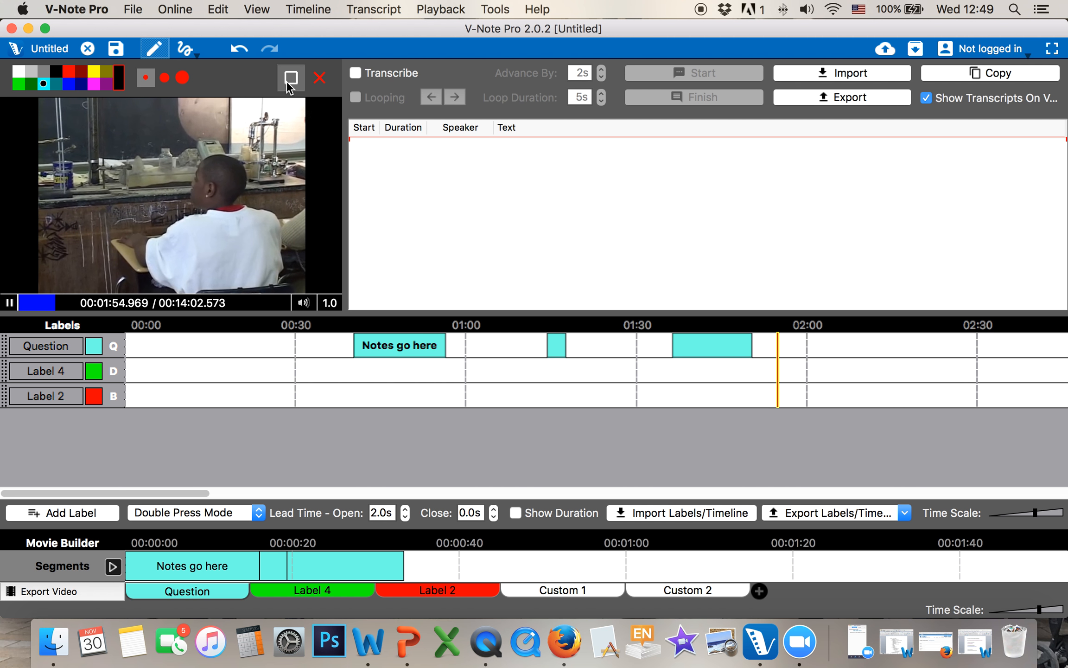
Show the Drawings row on the timeline and move playback back to about 1:50
{"action": "left_click", "coordinate": [256, 9]}
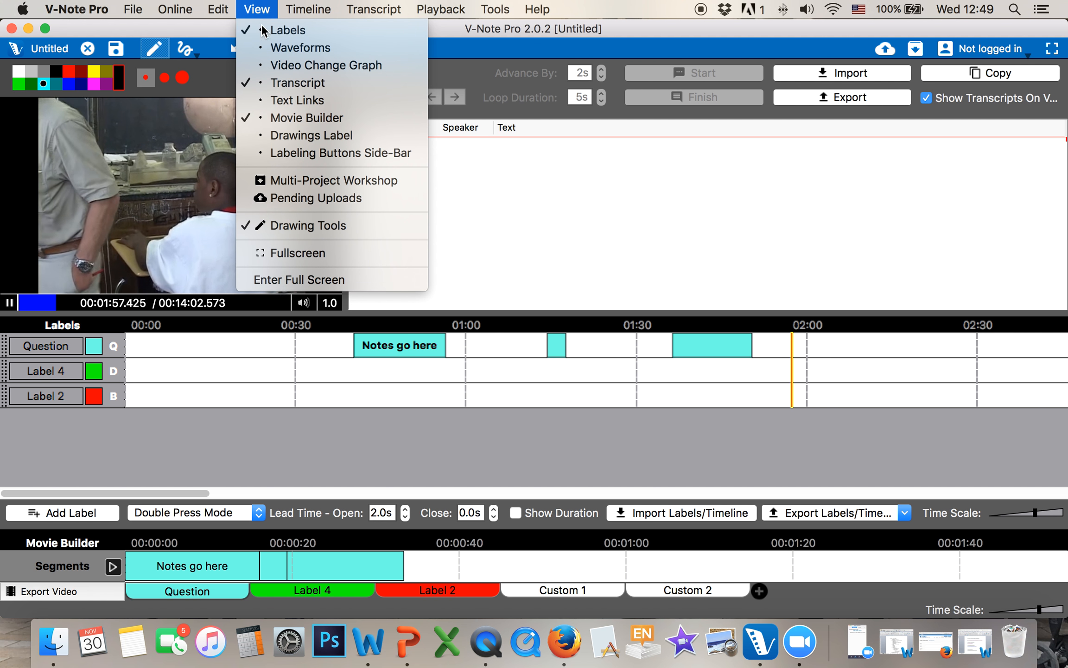
{"action": "left_click", "coordinate": [303, 132]}
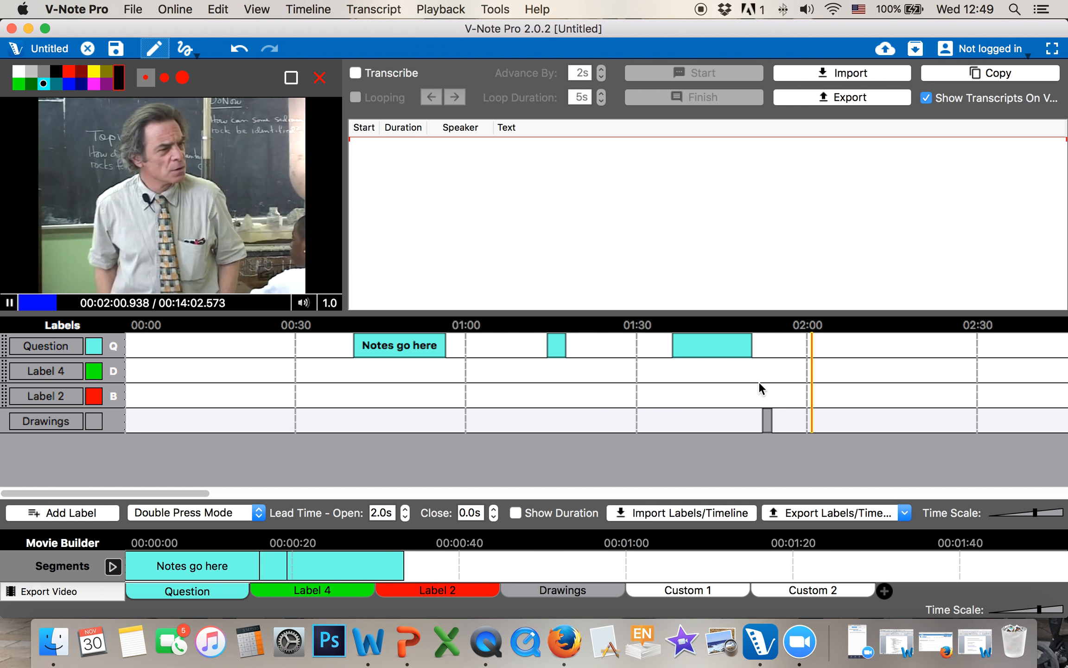
{"action": "left_click", "coordinate": [751, 385]}
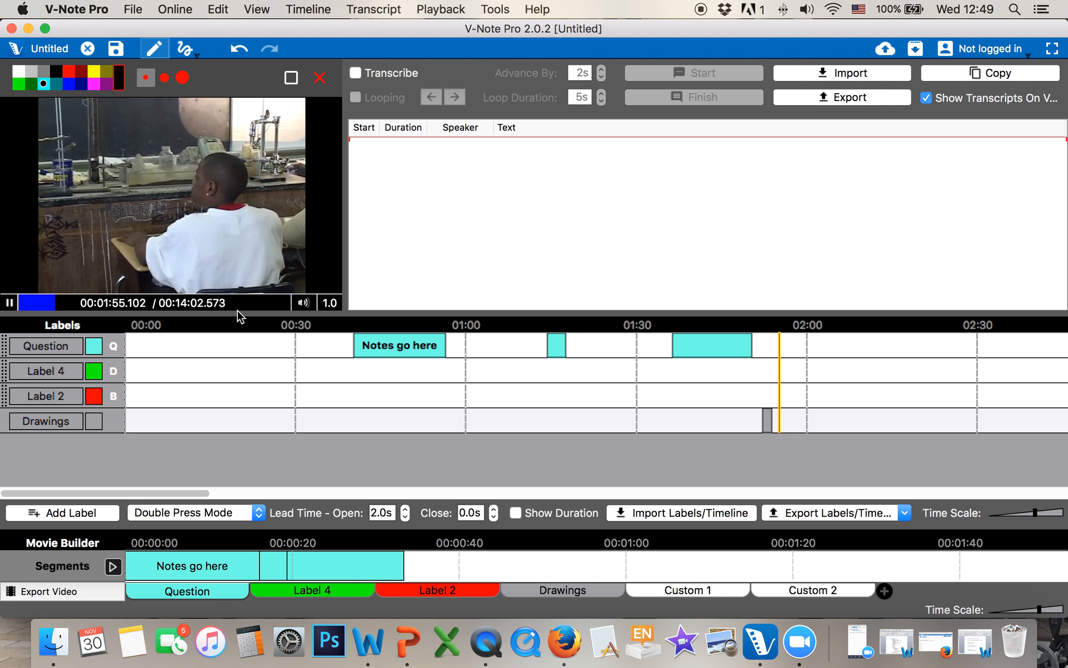
Draw a white stroke across the video, clear it, then play the 8.5-second Drawings compilation
{"action": "left_click", "coordinate": [18, 70]}
{"action": "left_click_drag", "start_coordinate": [117, 154], "coordinate": [242, 230]}
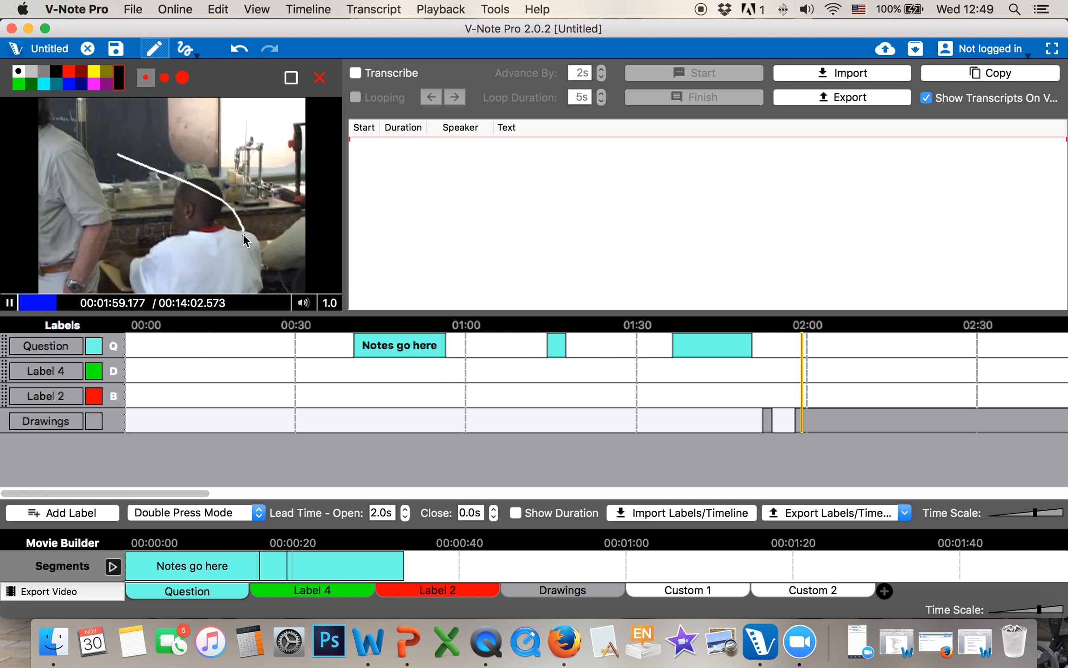
{"action": "left_click", "coordinate": [287, 77]}
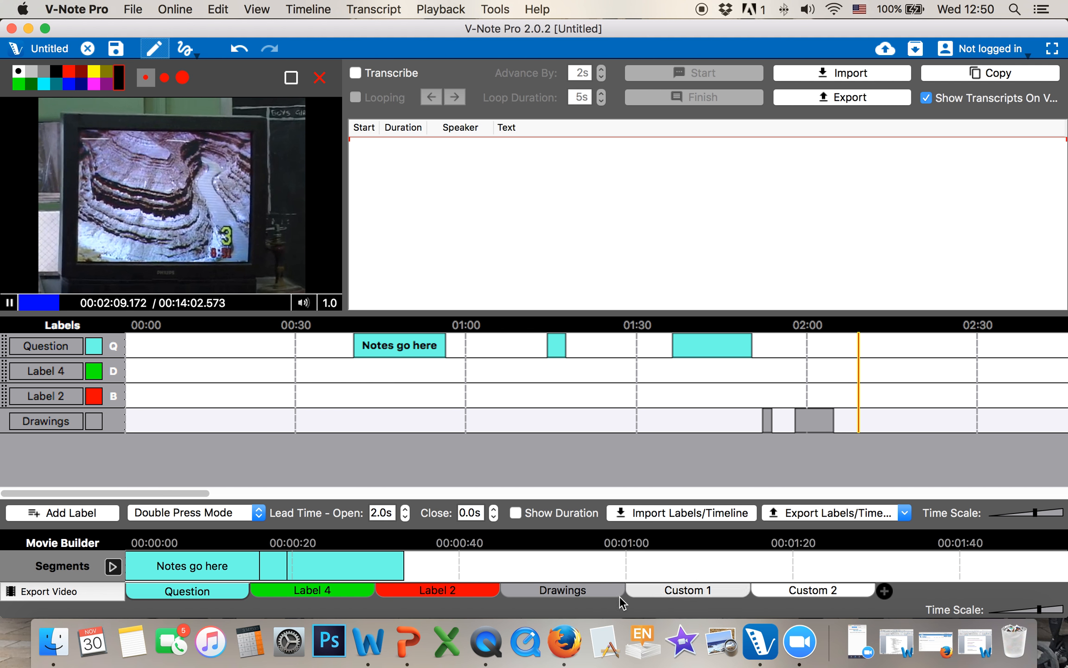
{"action": "left_click", "coordinate": [563, 591]}
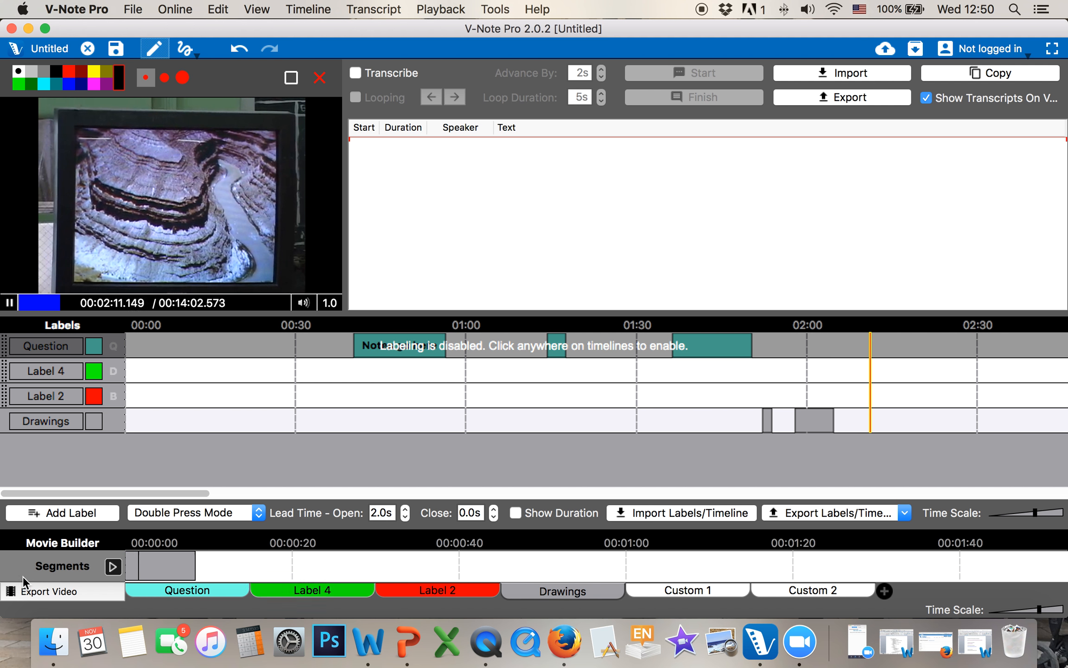
{"action": "left_click", "coordinate": [112, 565]}
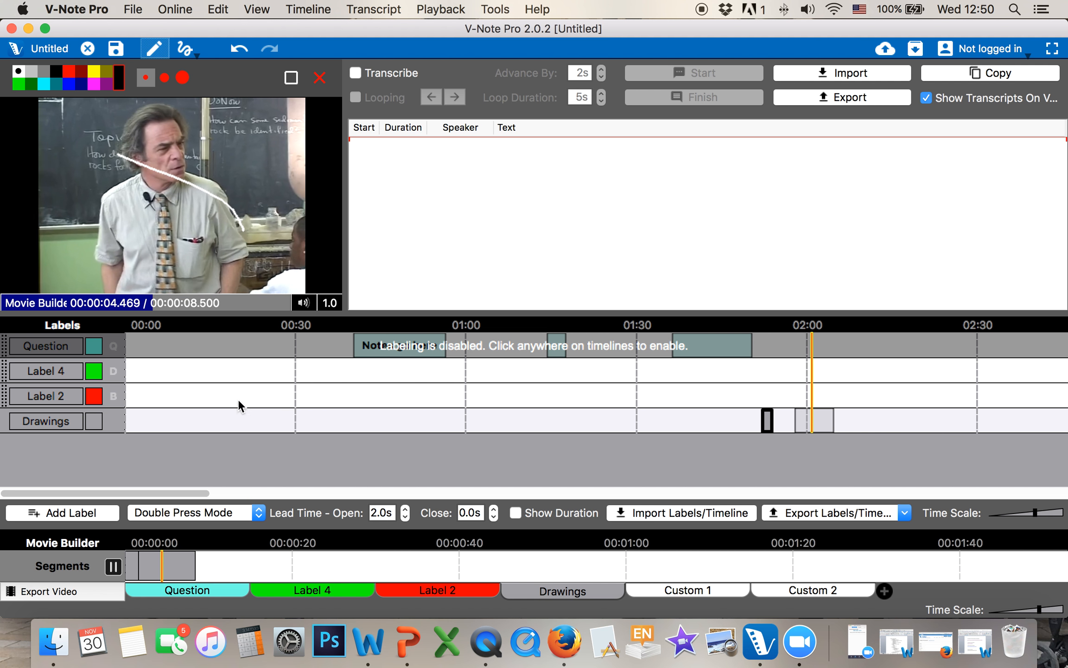
Play the 33.5-second Question clips compilation in Movie Builder, then stop it at 0:50
{"action": "left_click", "coordinate": [217, 591]}
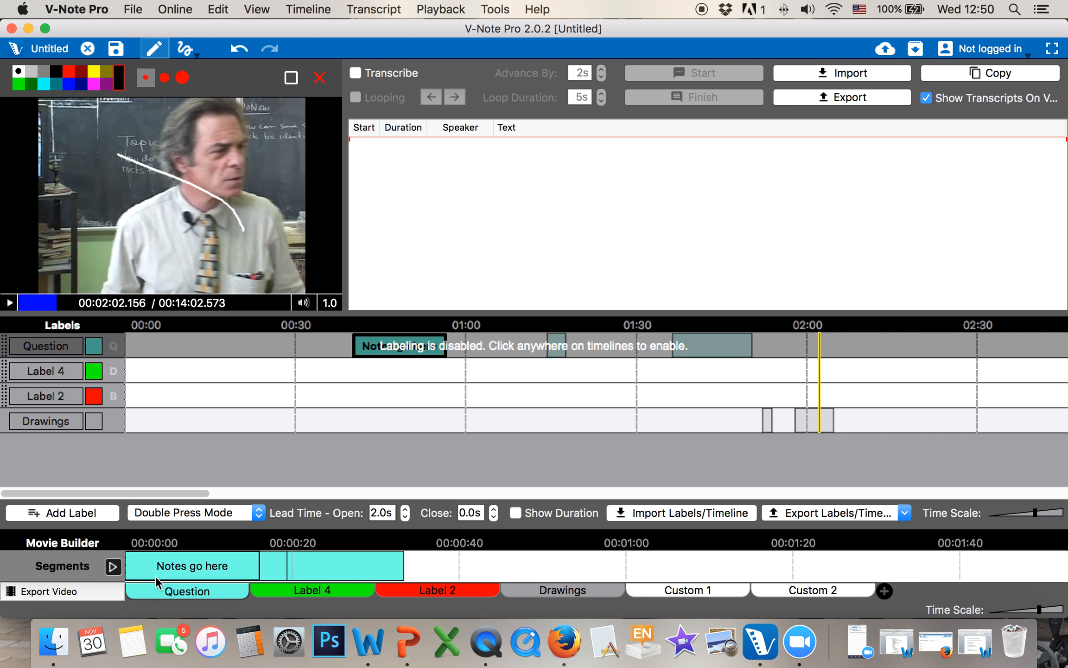
{"action": "left_click", "coordinate": [113, 566]}
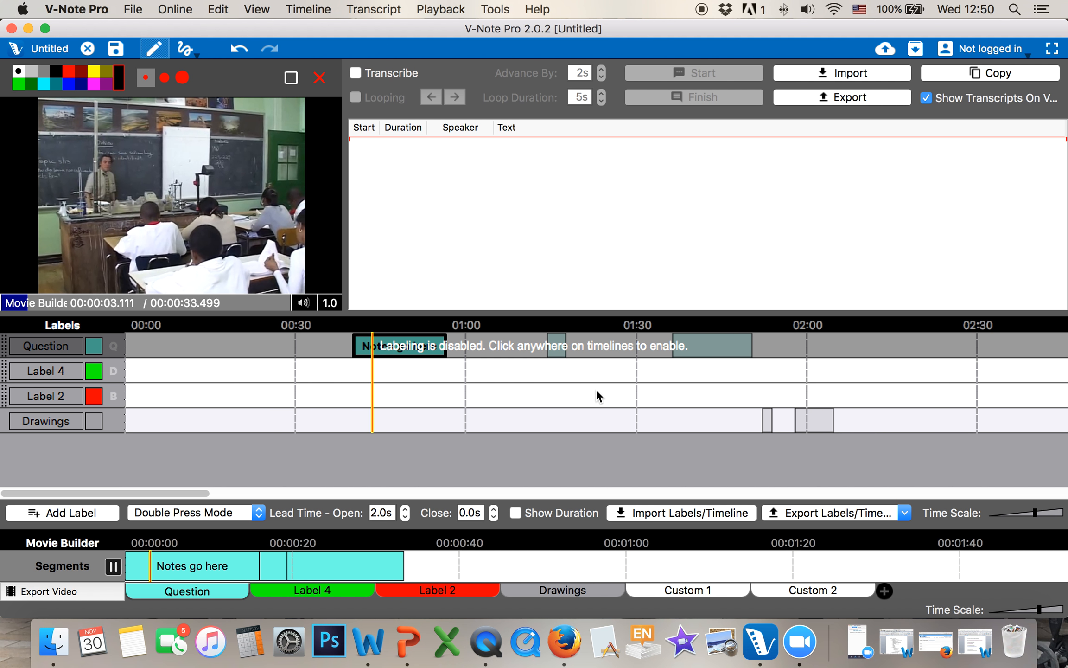
{"action": "left_click", "coordinate": [587, 403]}
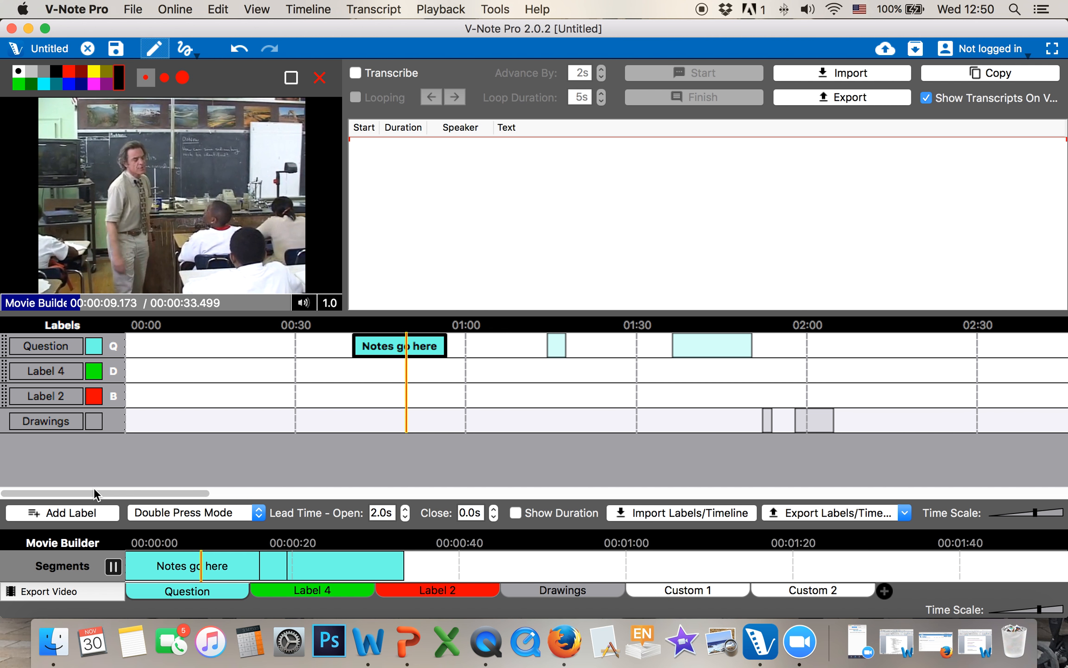
{"action": "left_click", "coordinate": [114, 567]}
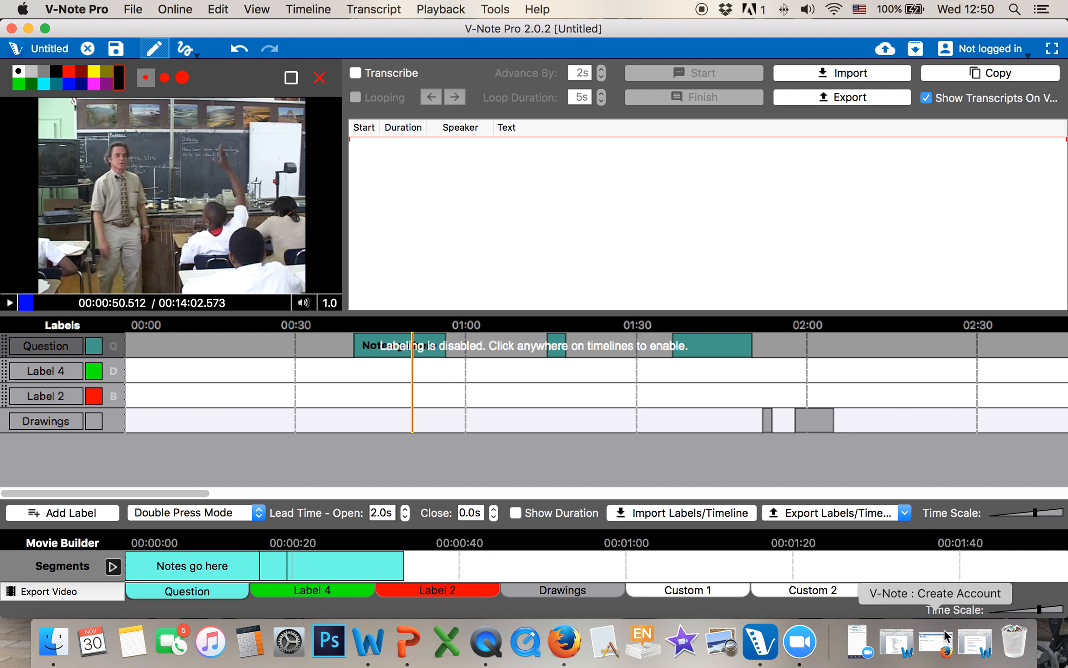
Add the 1:36–1:50 and 'Notes go here' Question clips to Custom 1, with 'Notes go here' first
{"action": "left_click", "coordinate": [296, 592]}
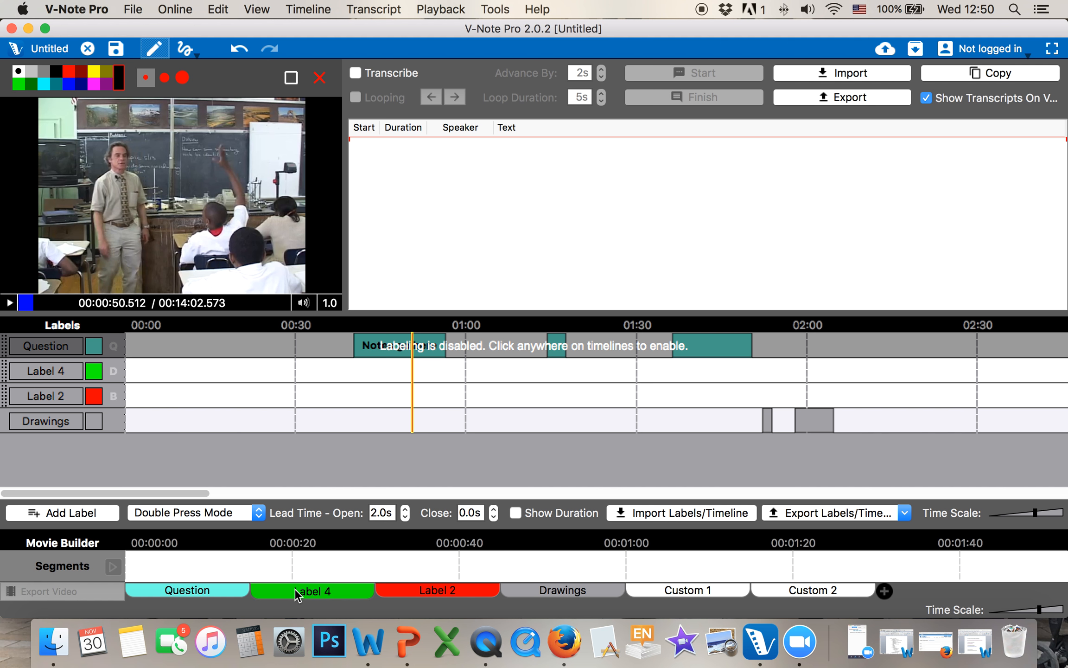
{"action": "left_click", "coordinate": [588, 595]}
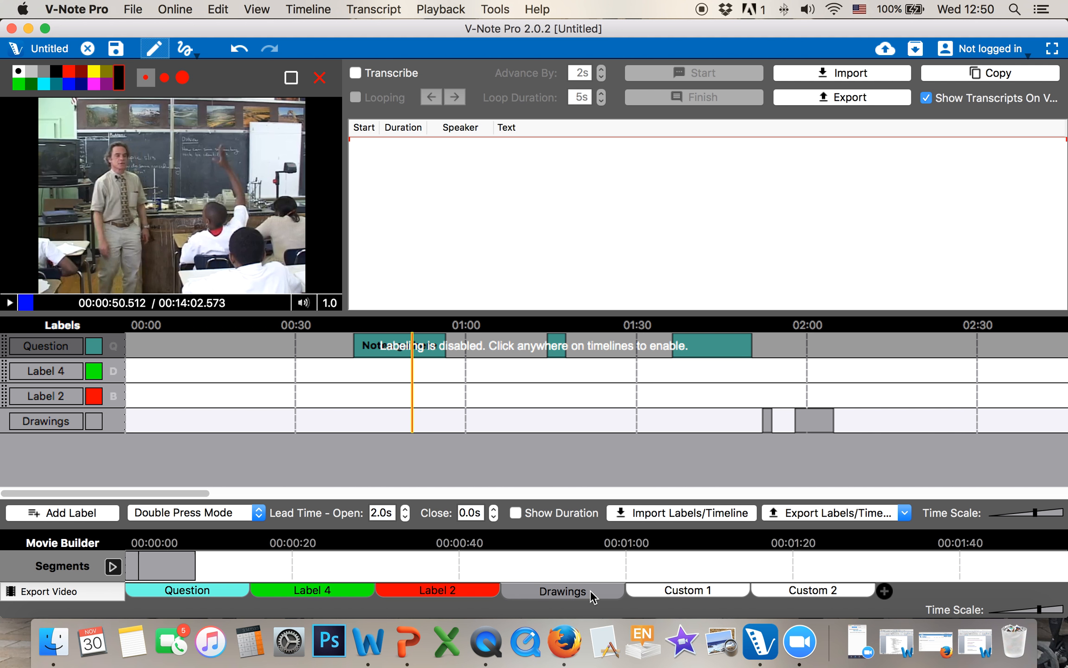
{"action": "left_click", "coordinate": [693, 596]}
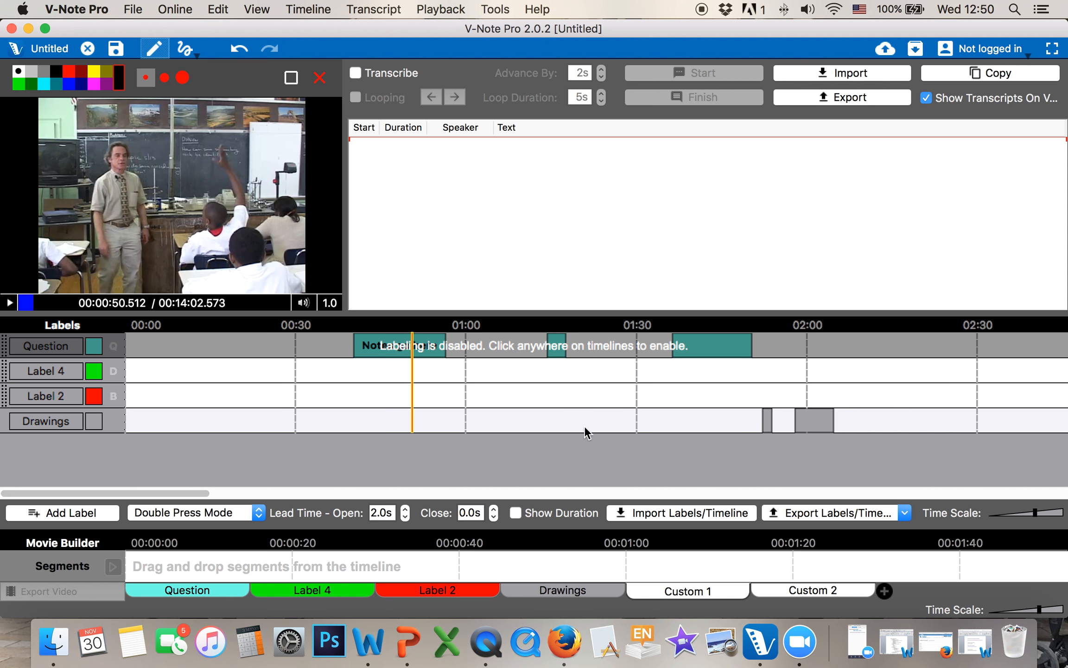
{"action": "left_click", "coordinate": [574, 393]}
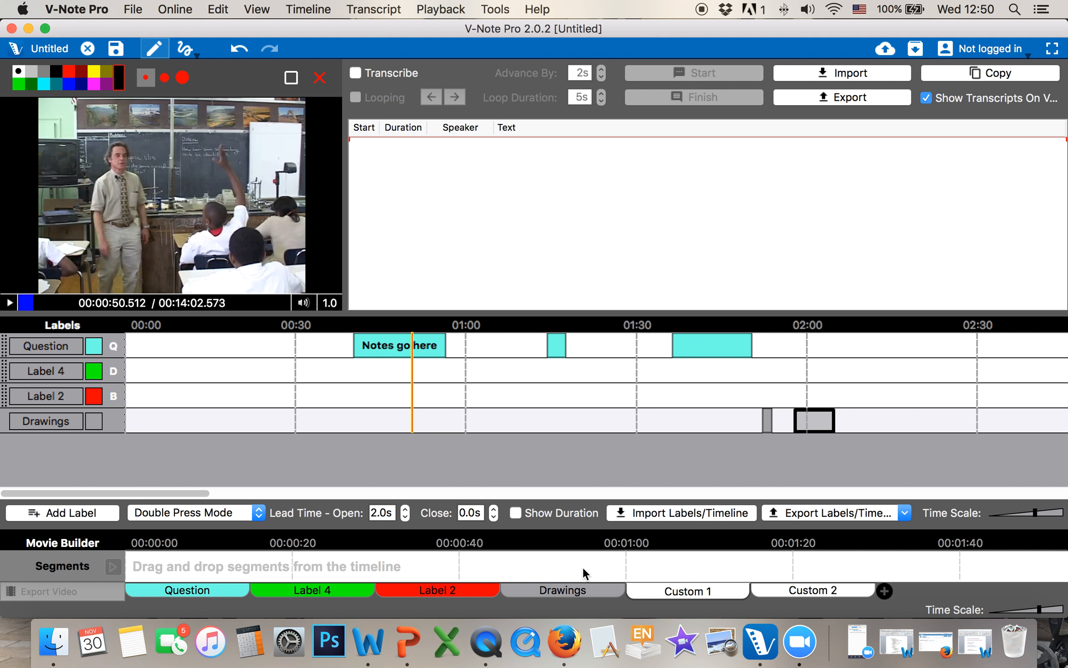
{"action": "left_click_drag", "start_coordinate": [687, 345], "coordinate": [513, 572]}
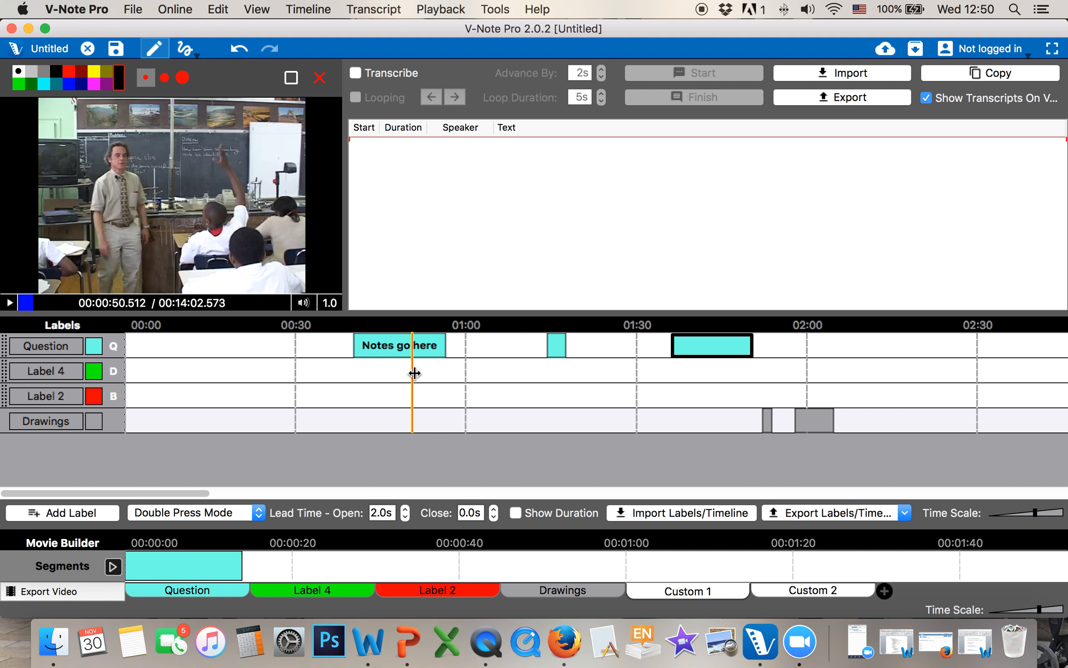
{"action": "left_click_drag", "start_coordinate": [406, 345], "coordinate": [475, 563]}
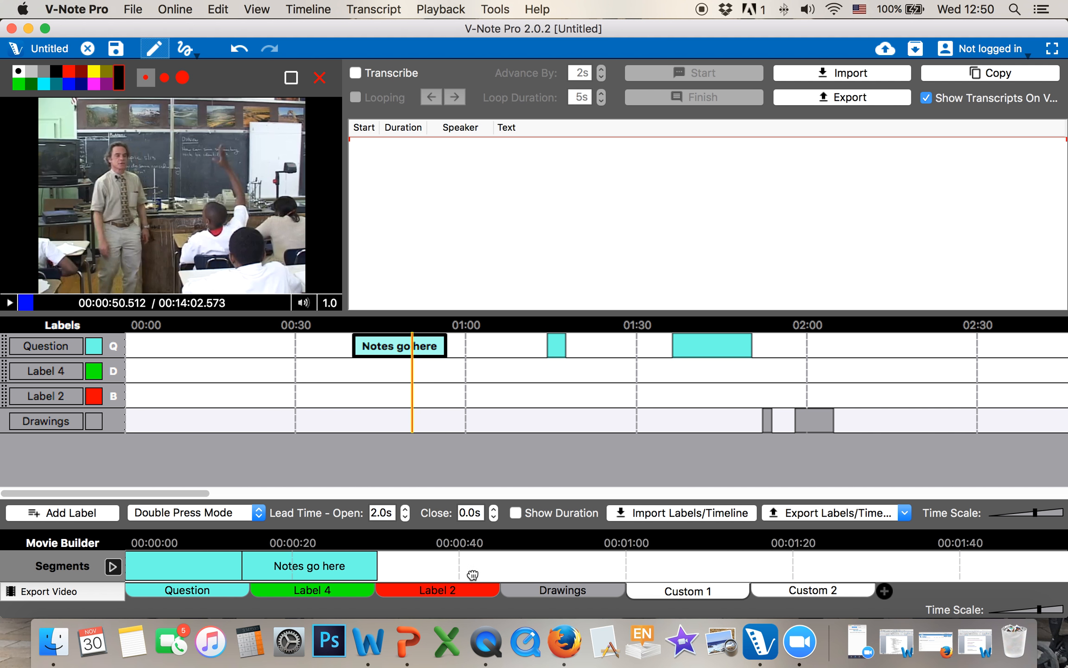
{"action": "left_click_drag", "start_coordinate": [169, 565], "coordinate": [446, 571]}
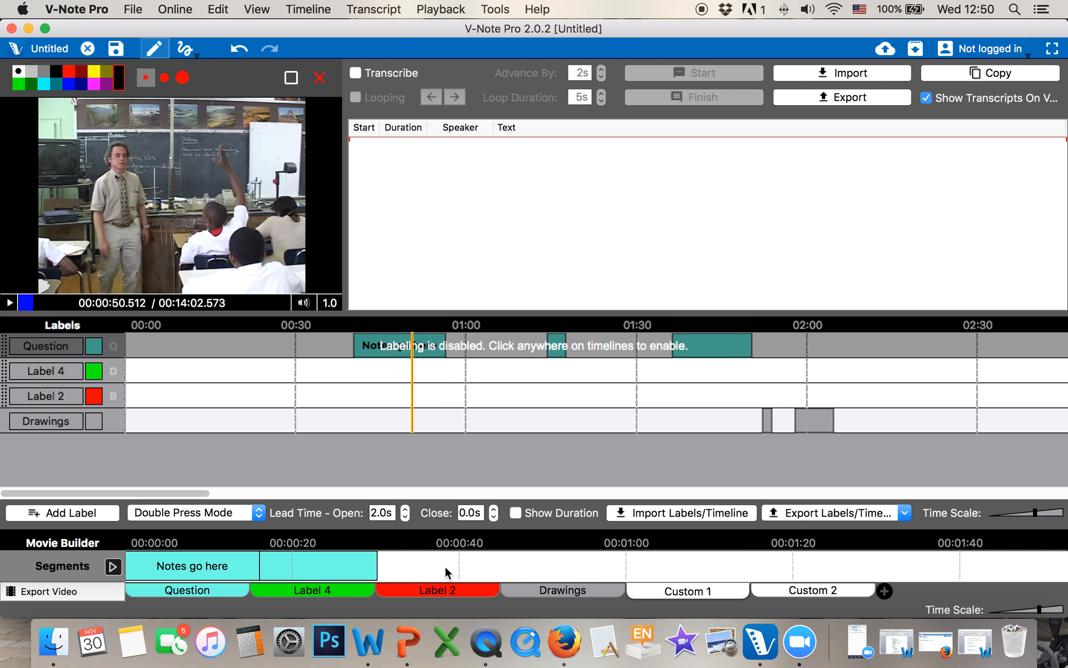
{"action": "left_click", "coordinate": [200, 402]}
Mark a red Label 2 clip with the B key and place it between the two Question clips
{"action": "key", "text": "b"}
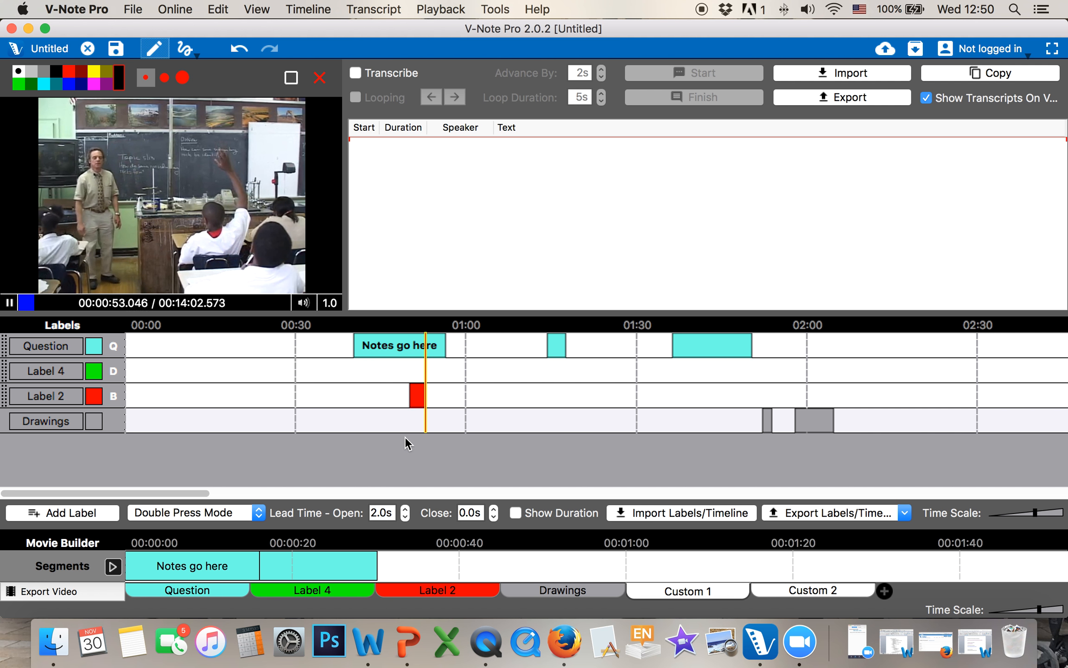
{"action": "key", "text": "b"}
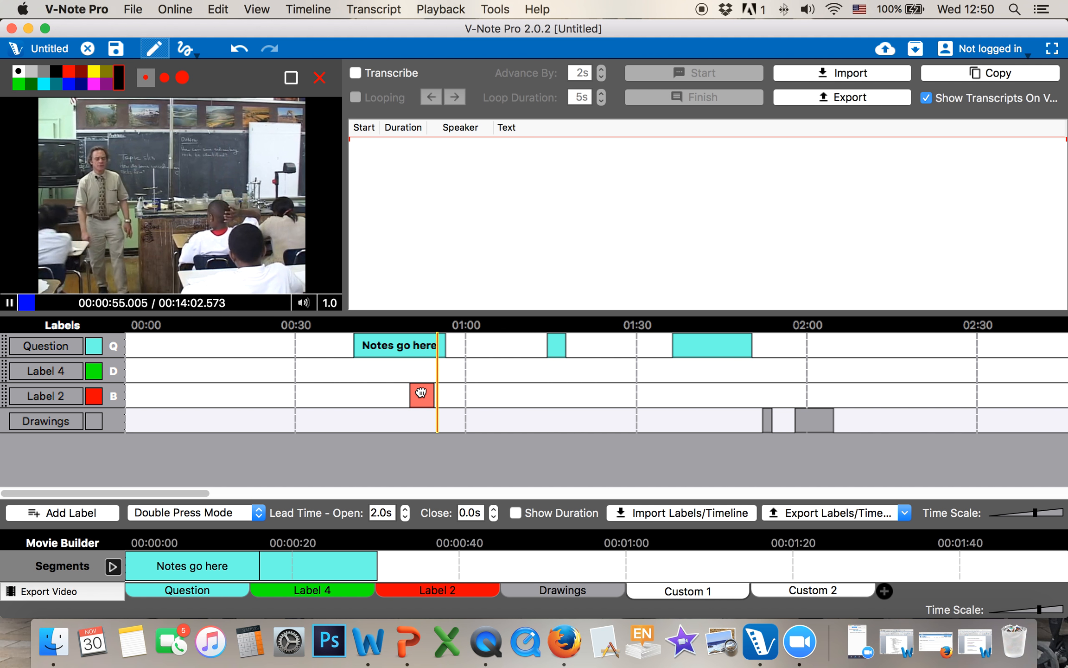
{"action": "left_click_drag", "start_coordinate": [402, 526], "coordinate": [325, 565]}
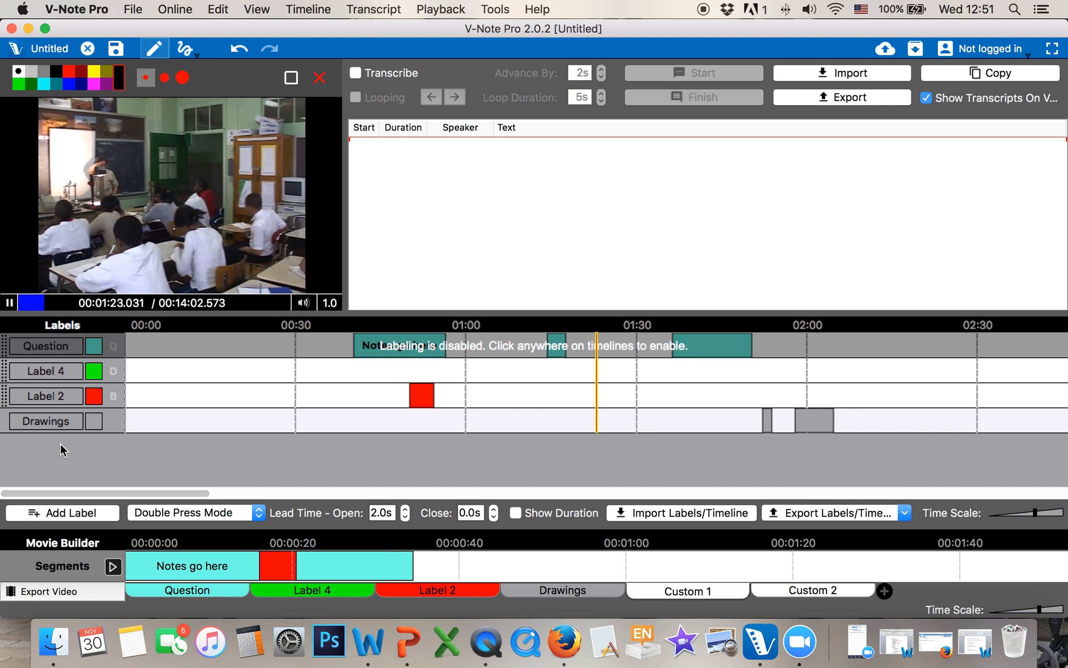
Hide the Movie Builder panel and switch the window to full screen
{"action": "left_click", "coordinate": [272, 6]}
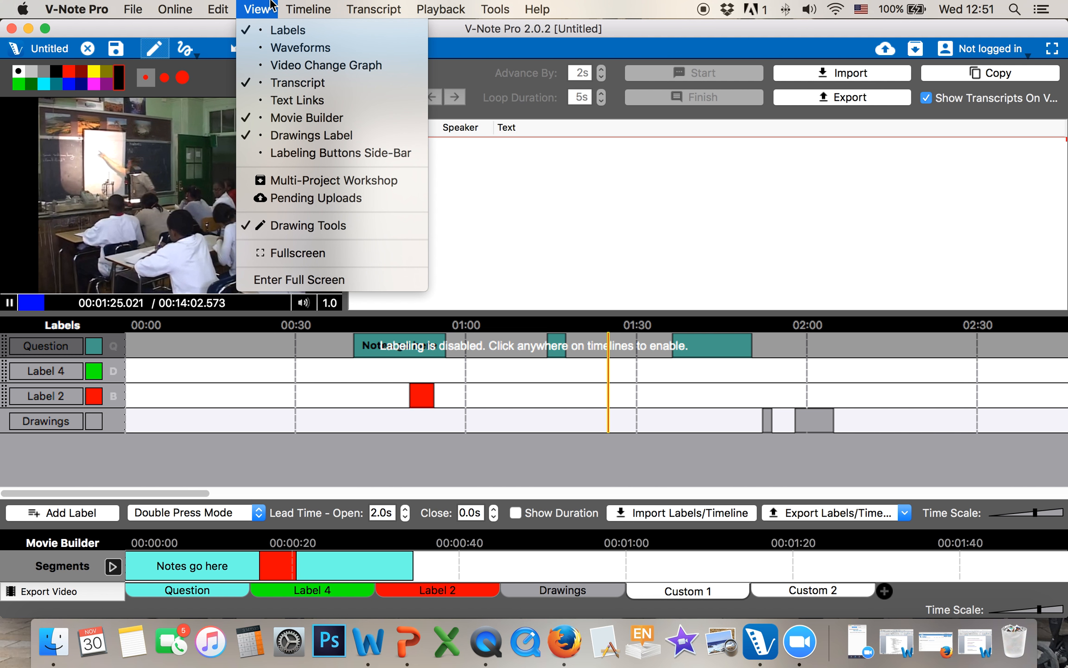
{"action": "left_click", "coordinate": [295, 119]}
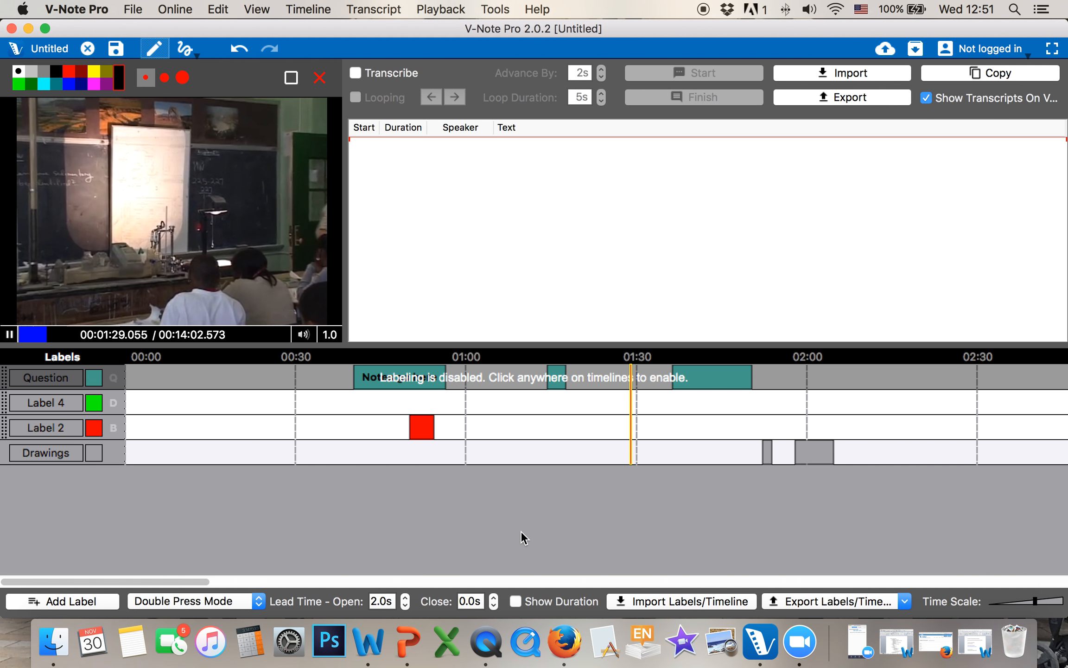
{"action": "left_click", "coordinate": [1053, 48]}
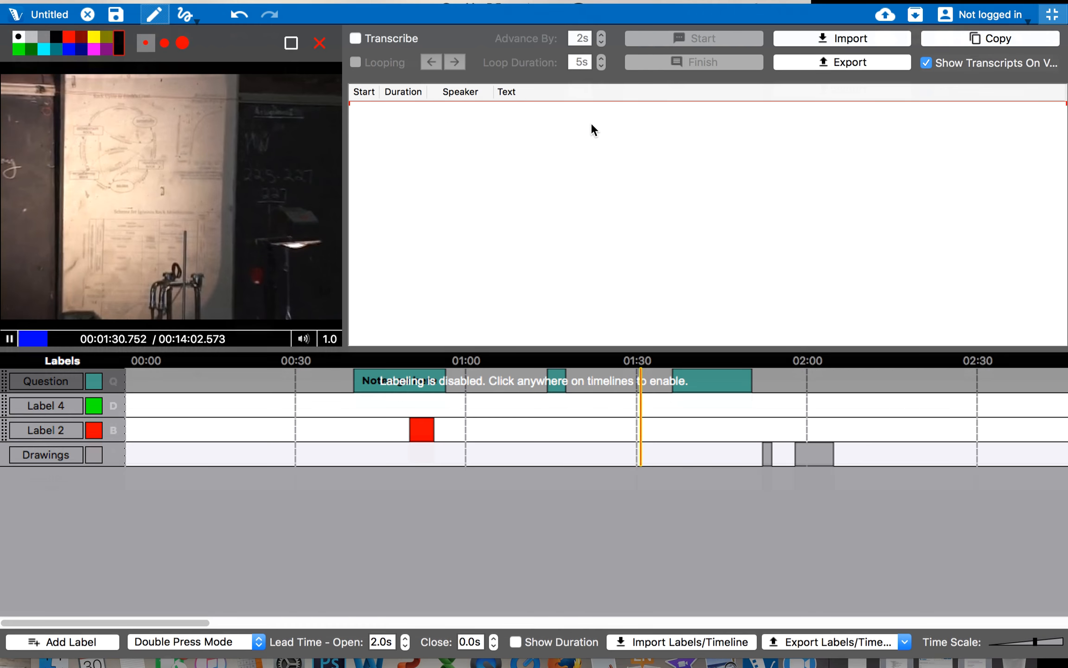
{"action": "left_click", "coordinate": [480, 437]}
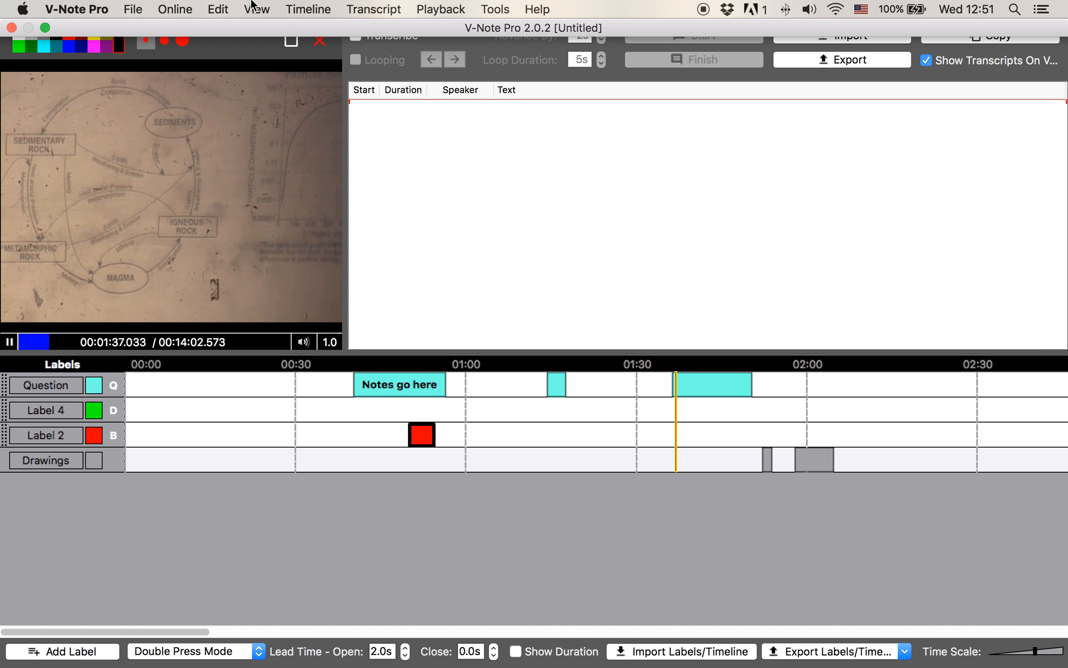
Hide the transcript panel so the video spans the width
{"action": "left_click", "coordinate": [252, 6]}
{"action": "left_click", "coordinate": [279, 86]}
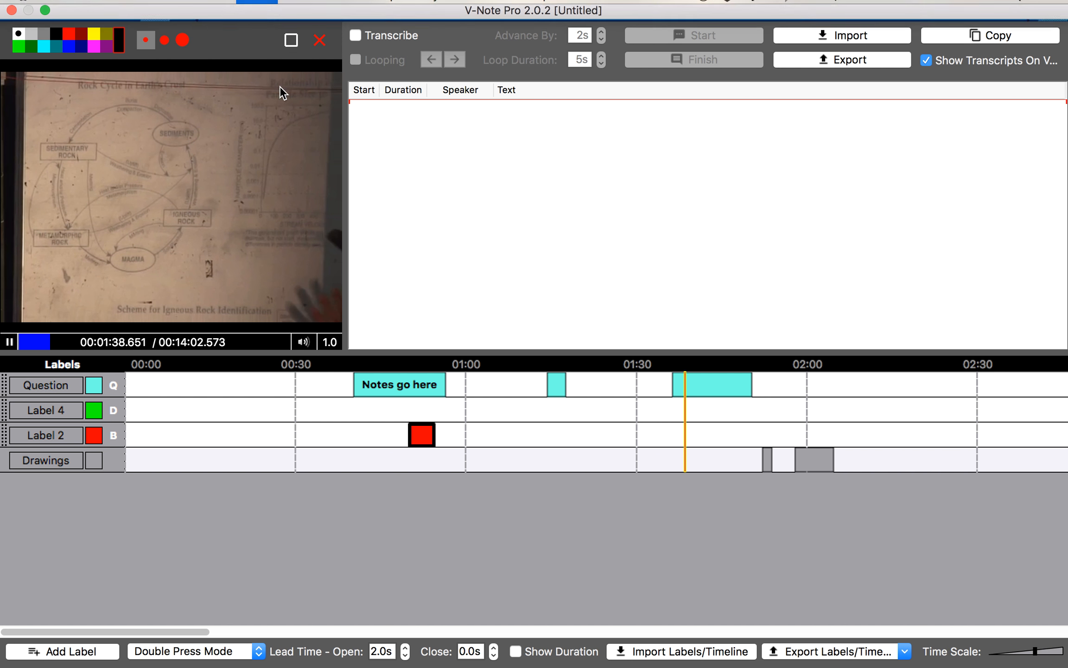
{"action": "mouse_move", "coordinate": [219, 1]}
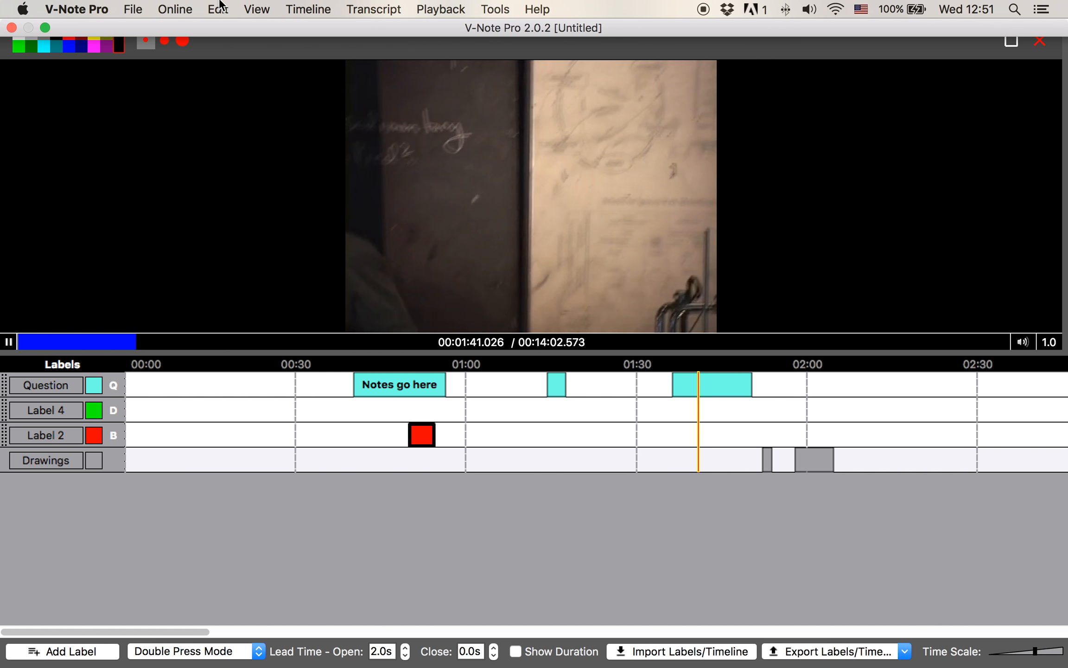
{"action": "left_click", "coordinate": [309, 7]}
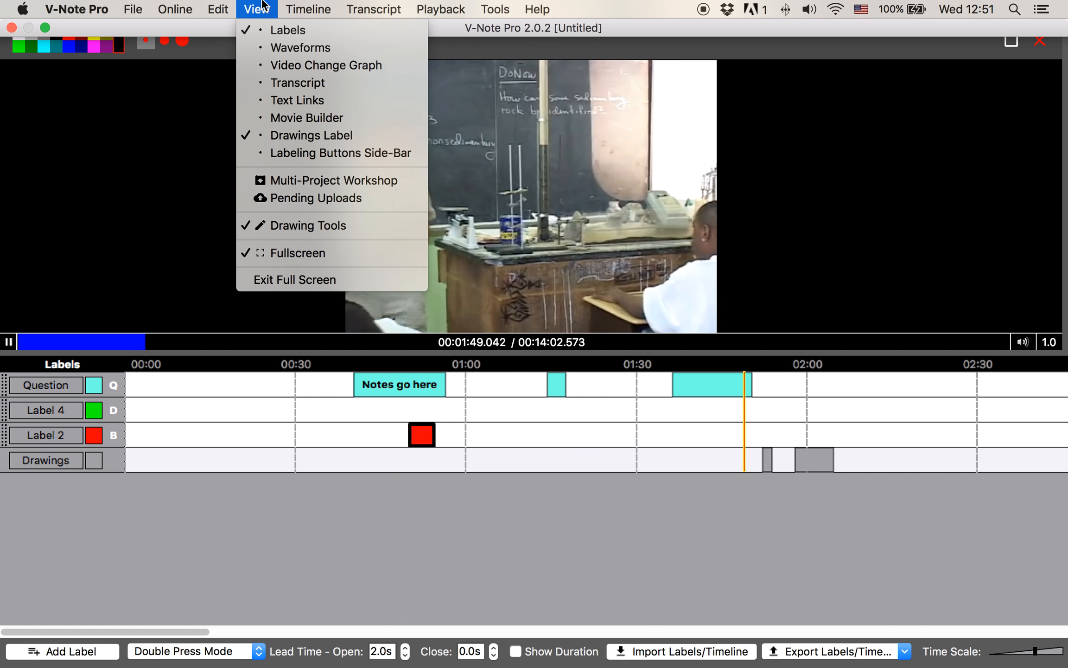
Show the audio waveform panel above the label timelines
{"action": "left_click", "coordinate": [292, 48]}
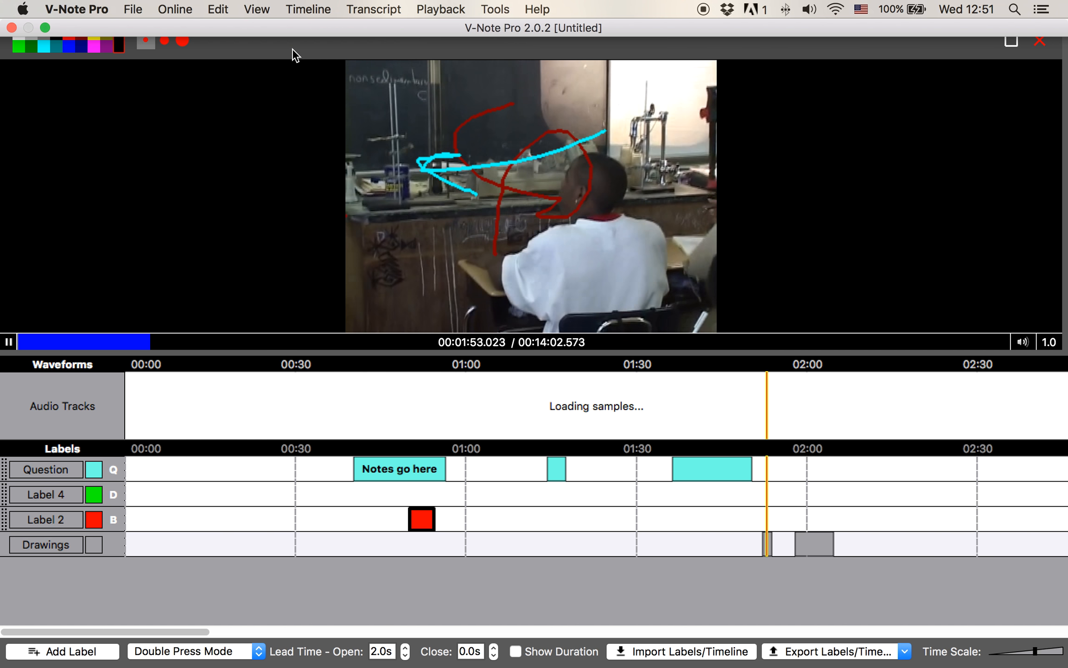
{"action": "left_click", "coordinate": [259, 8]}
{"action": "left_click", "coordinate": [7, 348]}
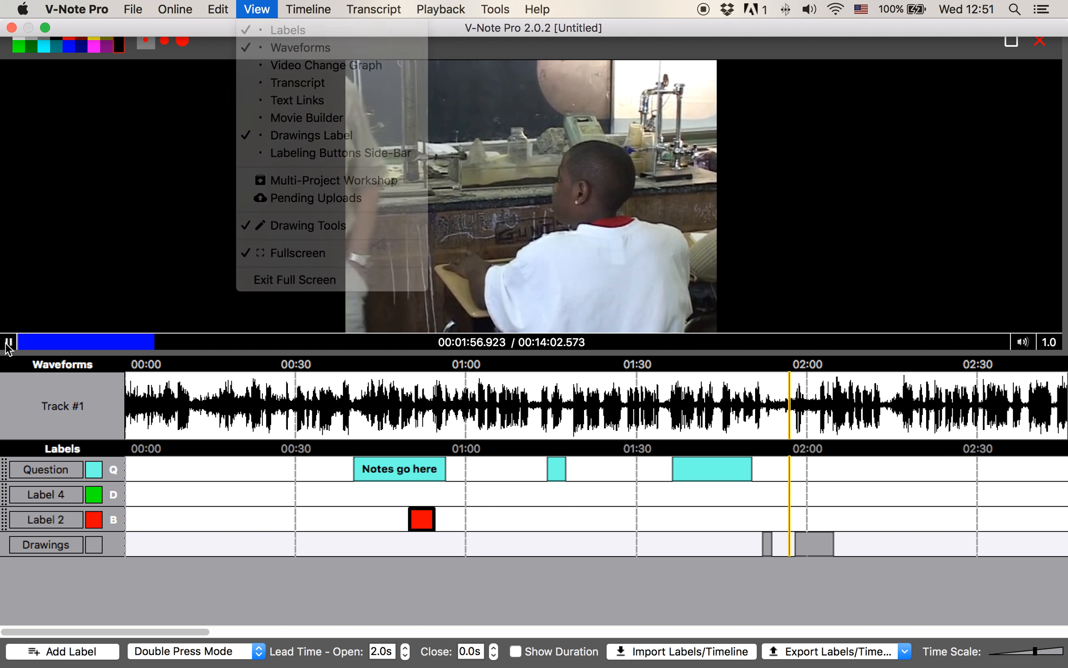
Show the video change graph and pause the lesson at 2:06
{"action": "left_click", "coordinate": [252, 8]}
{"action": "mouse_move", "coordinate": [231, 6]}
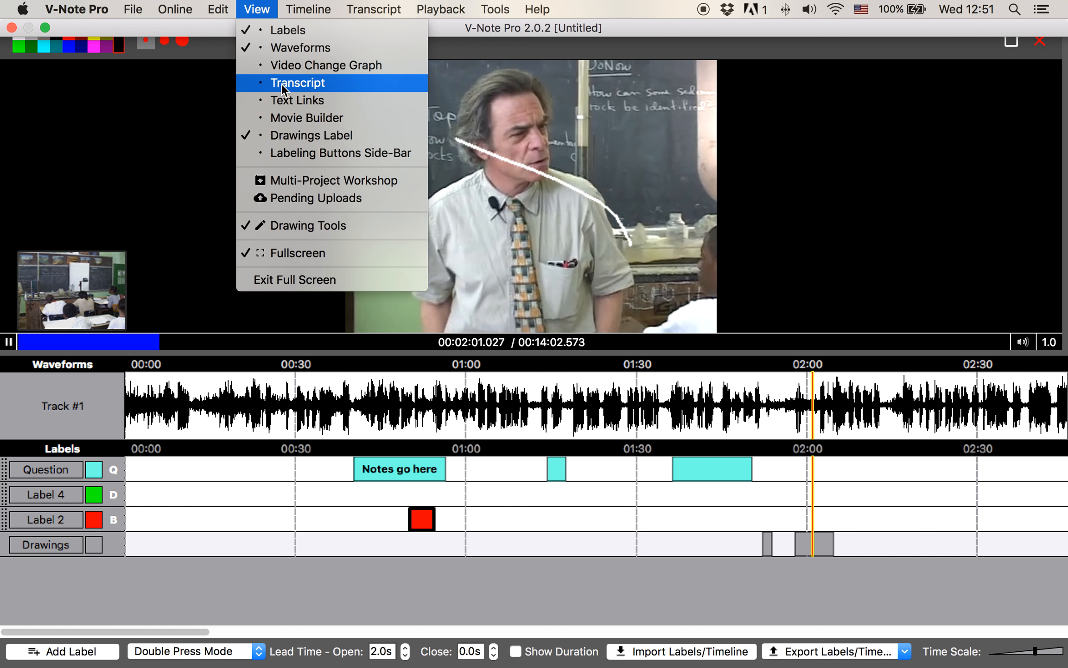
{"action": "left_click", "coordinate": [286, 68]}
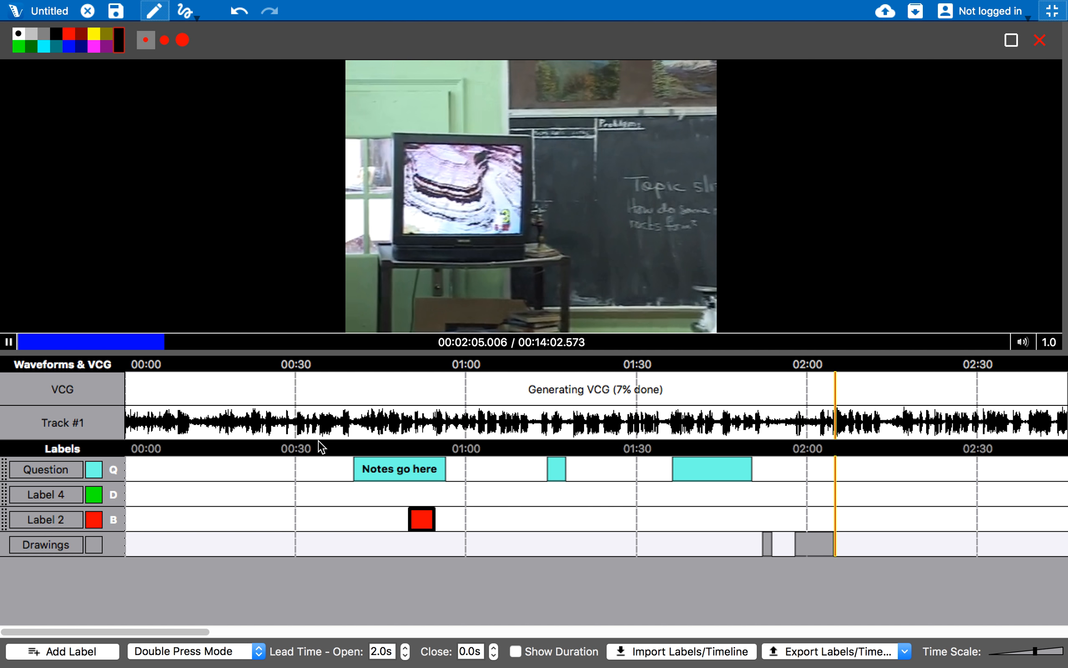
{"action": "left_click", "coordinate": [6, 343]}
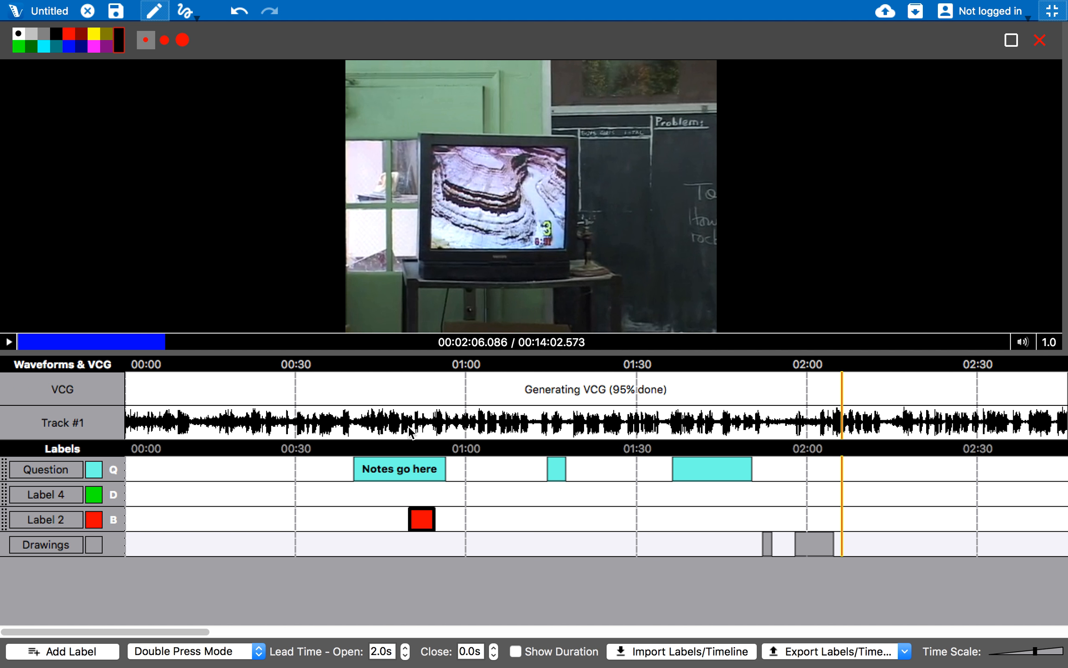
{"action": "mouse_move", "coordinate": [323, 6]}
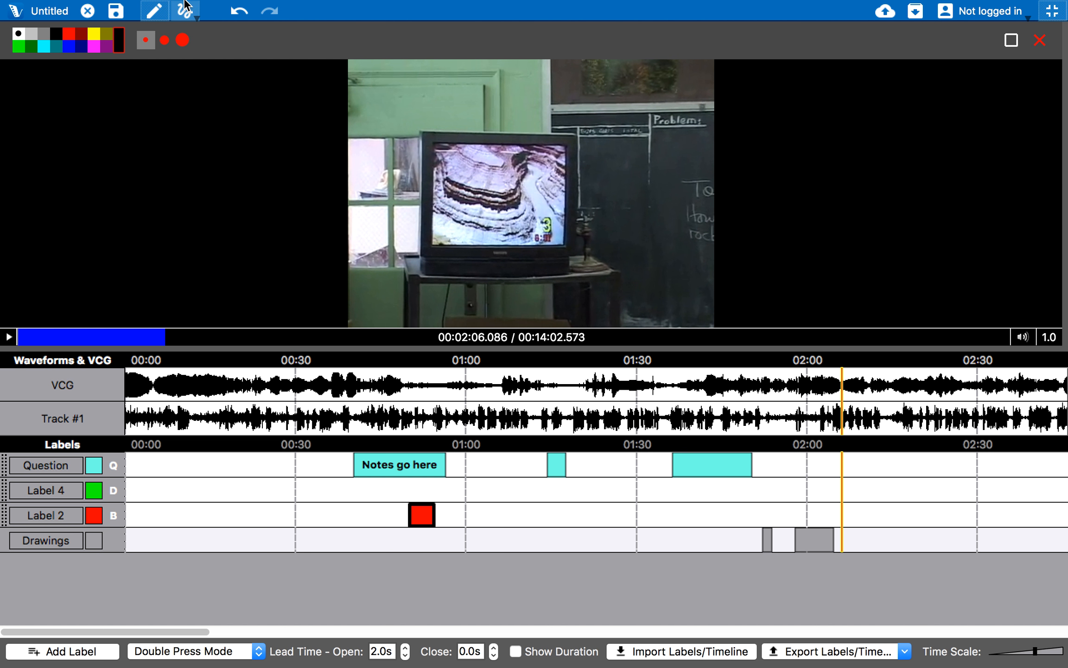
Show the labeling buttons sidebar and widen it
{"action": "mouse_move", "coordinate": [268, 4]}
{"action": "left_click", "coordinate": [317, 5]}
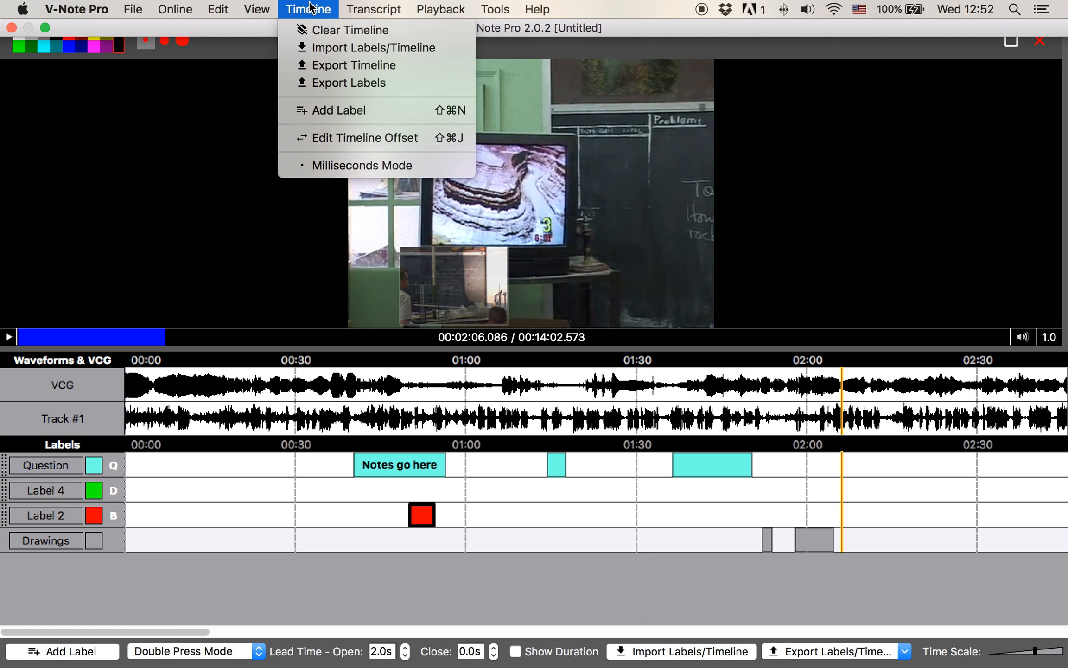
{"action": "mouse_move", "coordinate": [257, 9]}
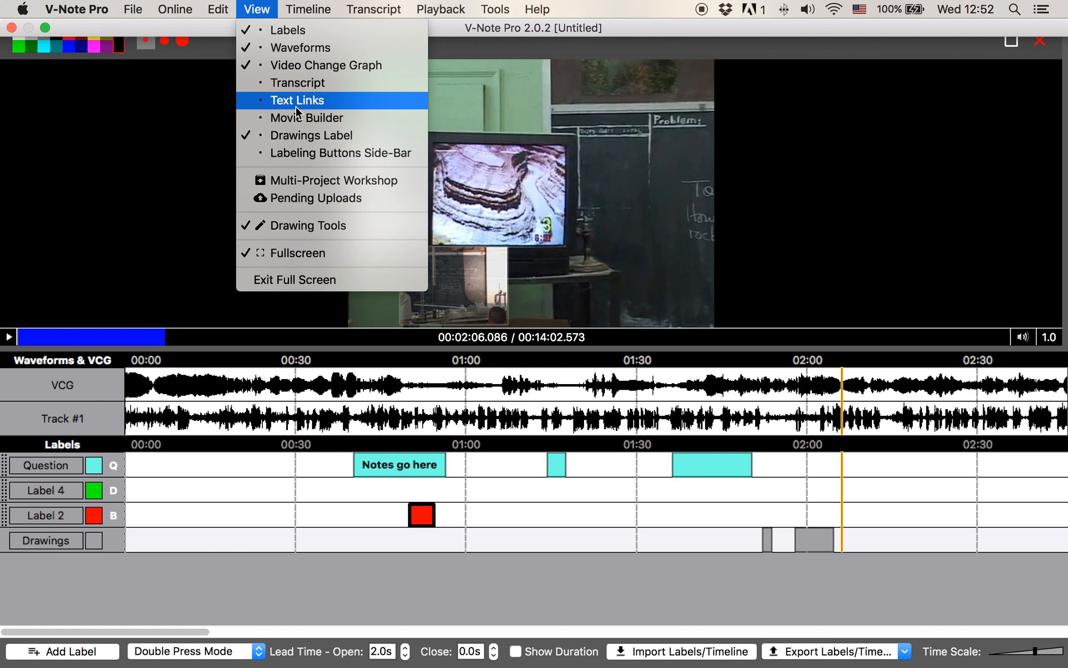
{"action": "left_click", "coordinate": [320, 153]}
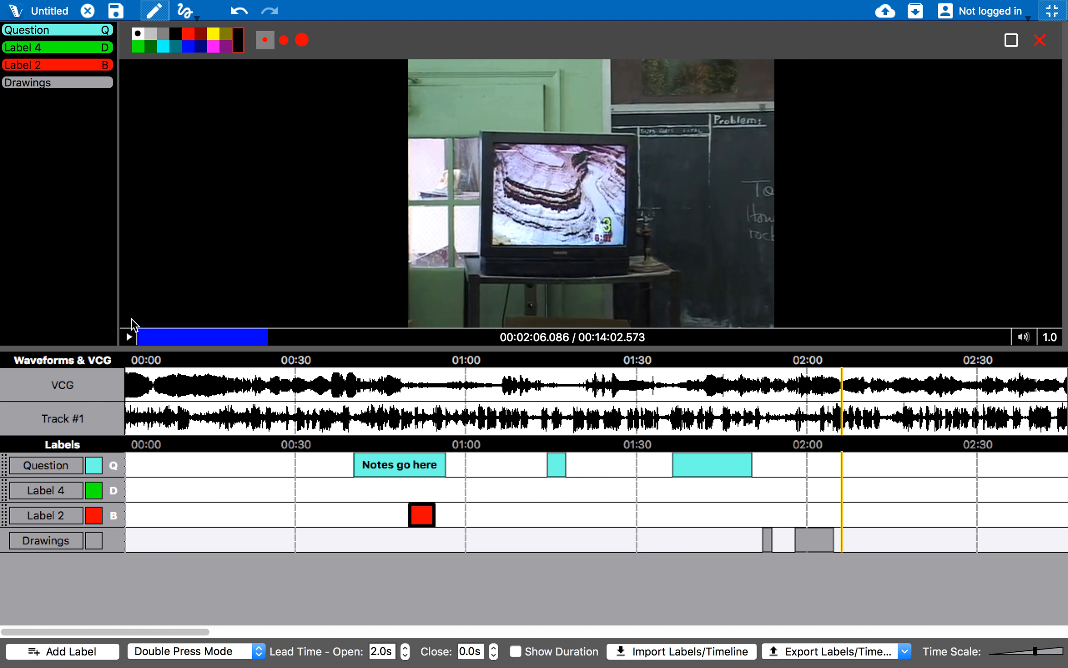
{"action": "left_click_drag", "start_coordinate": [118, 297], "coordinate": [145, 292]}
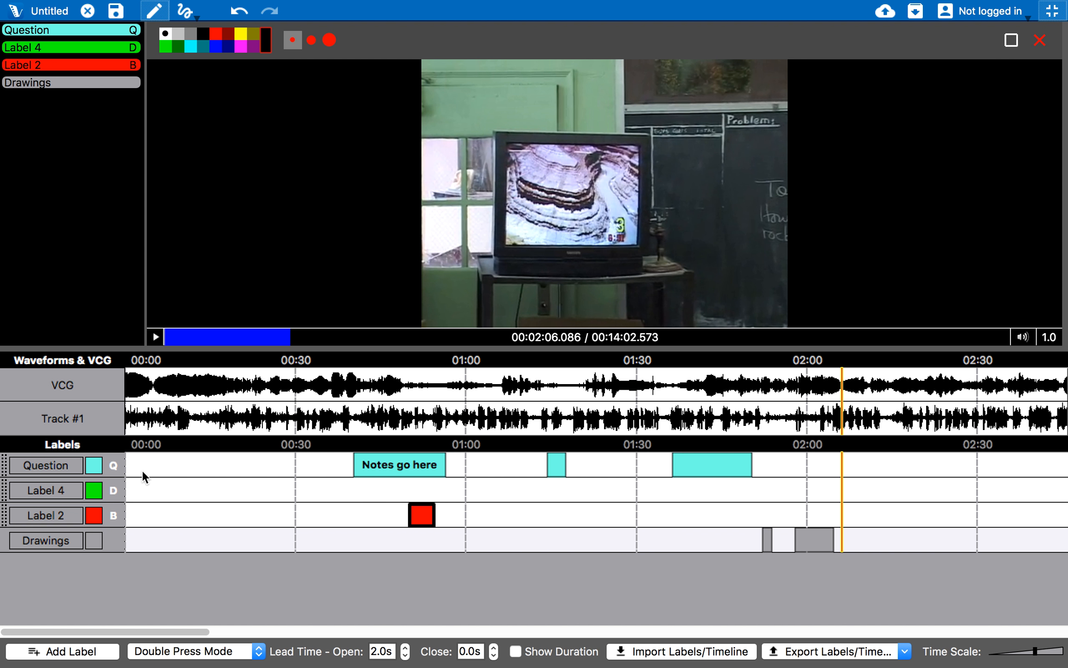
Play the video and record a red Label 2 clip around 2:10–2:16 with the sidebar button
{"action": "left_click", "coordinate": [154, 338]}
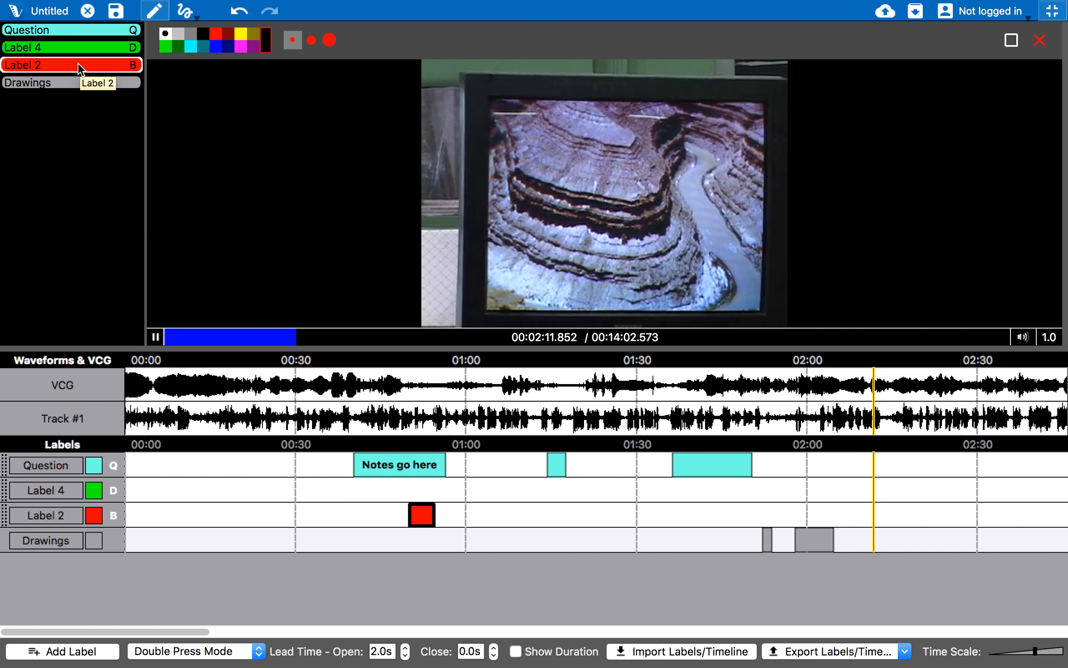
{"action": "left_click", "coordinate": [78, 63]}
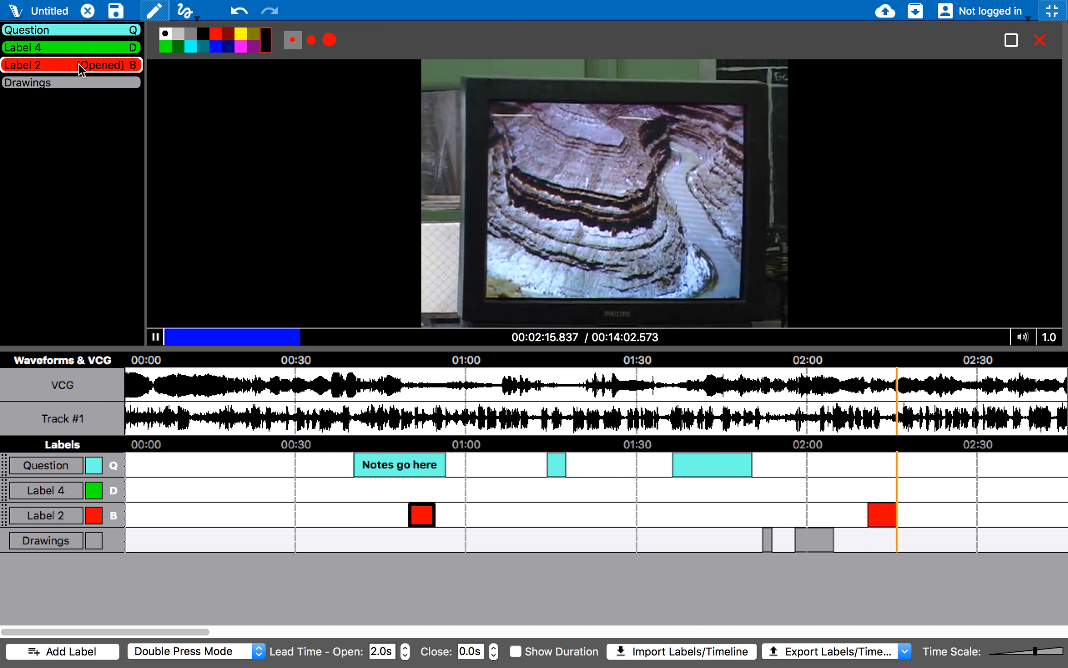
{"action": "left_click", "coordinate": [78, 64]}
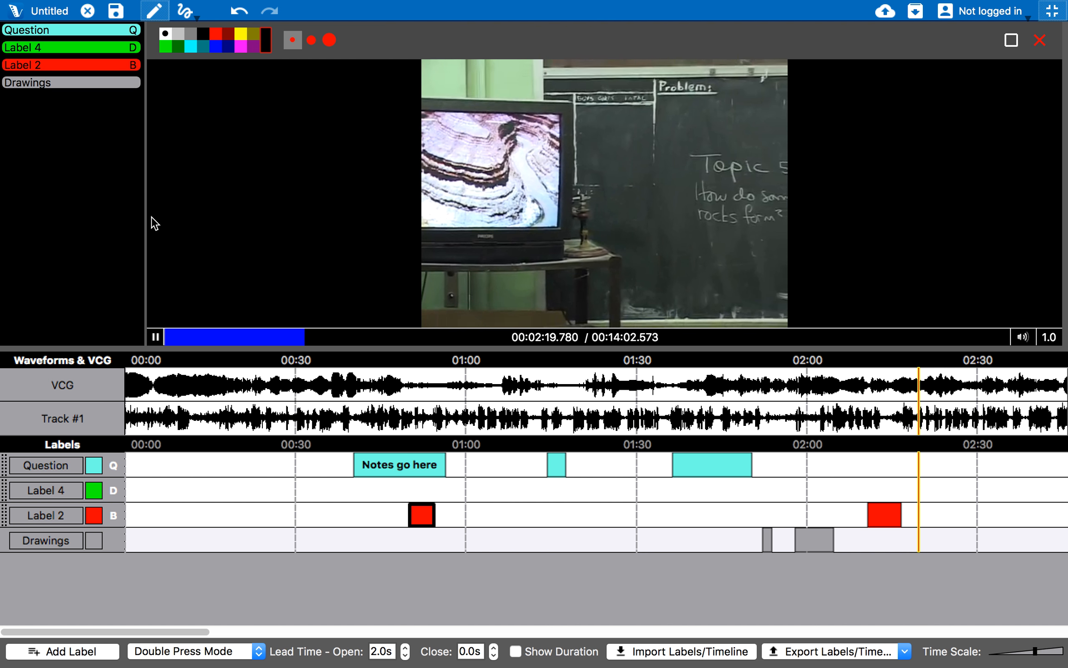
{"action": "mouse_move", "coordinate": [154, 4]}
{"action": "left_click", "coordinate": [267, 8]}
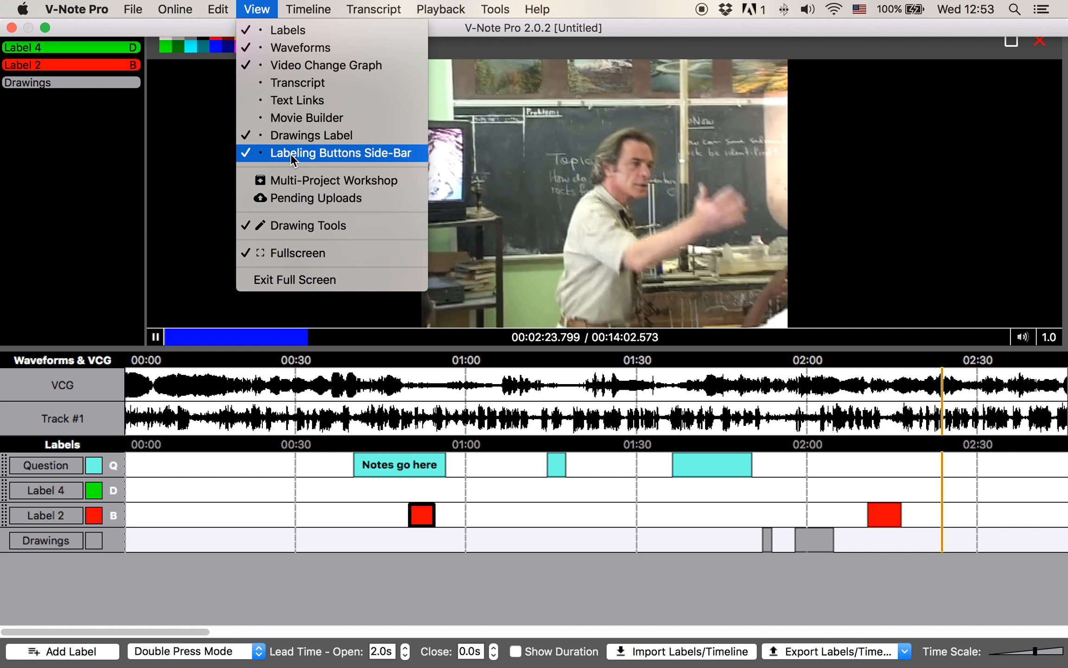
Hide the labeling sidebar and video change graph, and show the transcript panel again
{"action": "left_click", "coordinate": [290, 154]}
{"action": "left_click", "coordinate": [256, 8]}
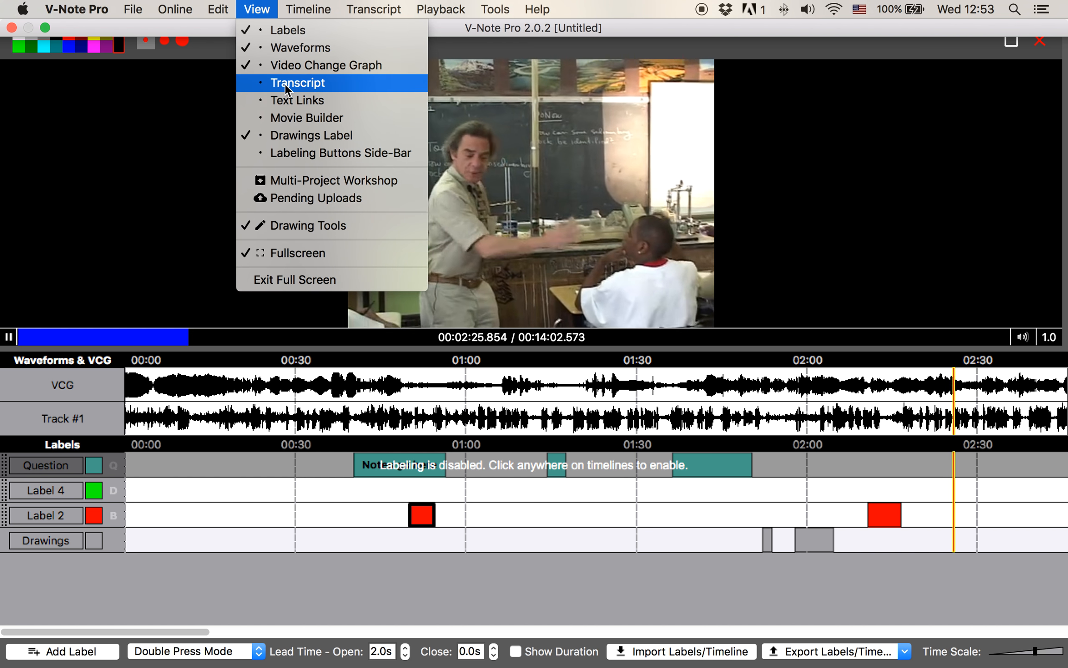
{"action": "left_click", "coordinate": [284, 83]}
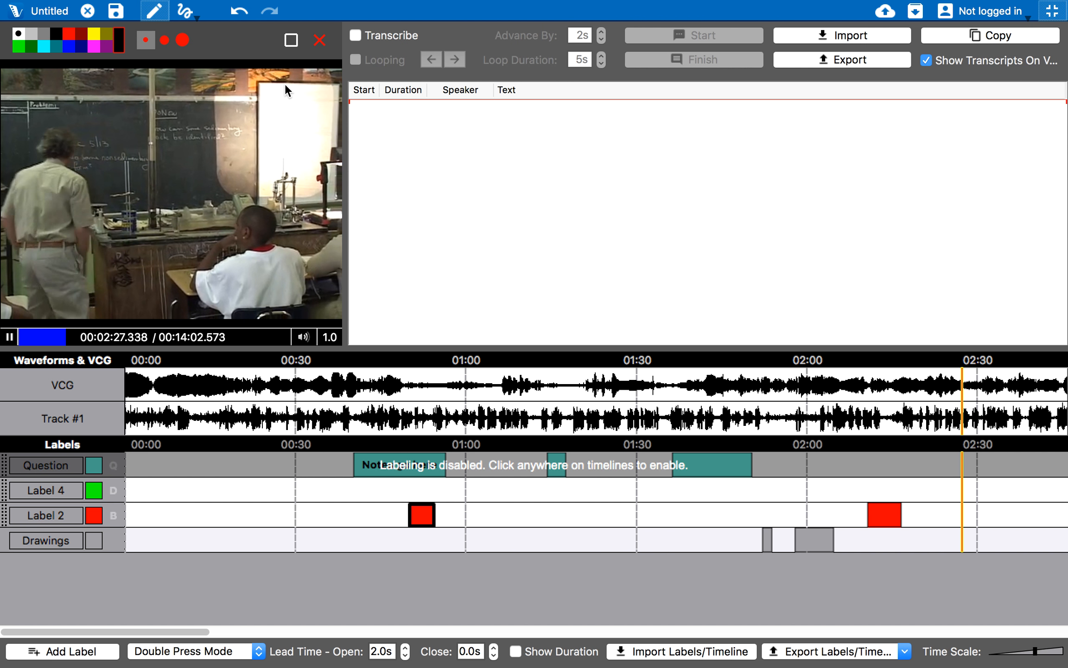
{"action": "left_click", "coordinate": [256, 9]}
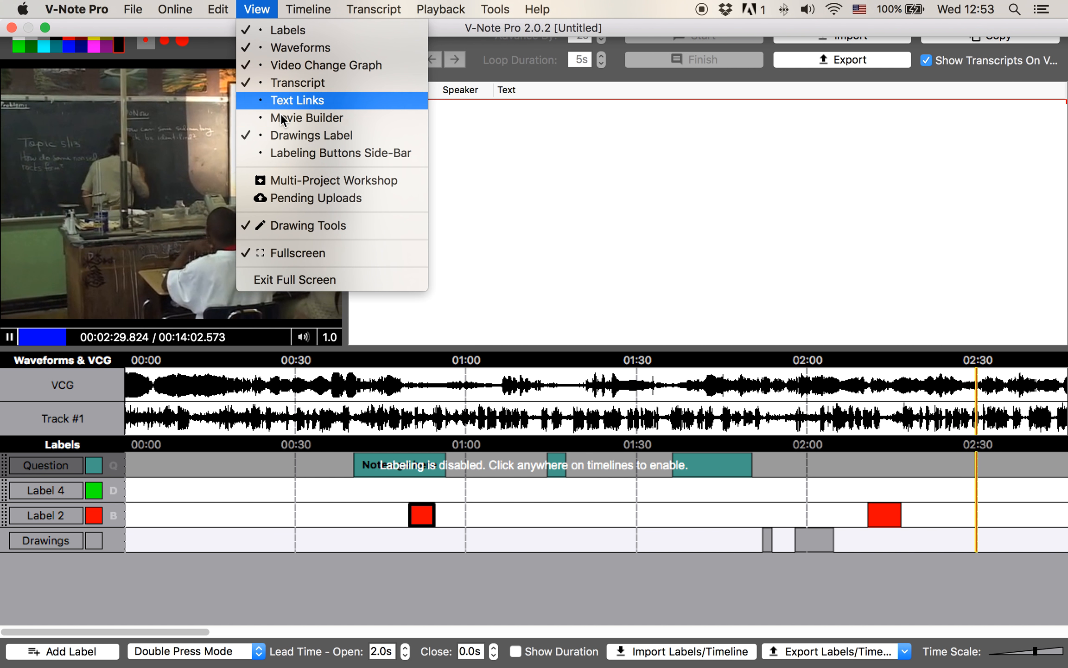
{"action": "left_click", "coordinate": [299, 61]}
Hide the waveform, restore the Movie Builder, and pause the video at 00:02:42.917
{"action": "left_click", "coordinate": [257, 9]}
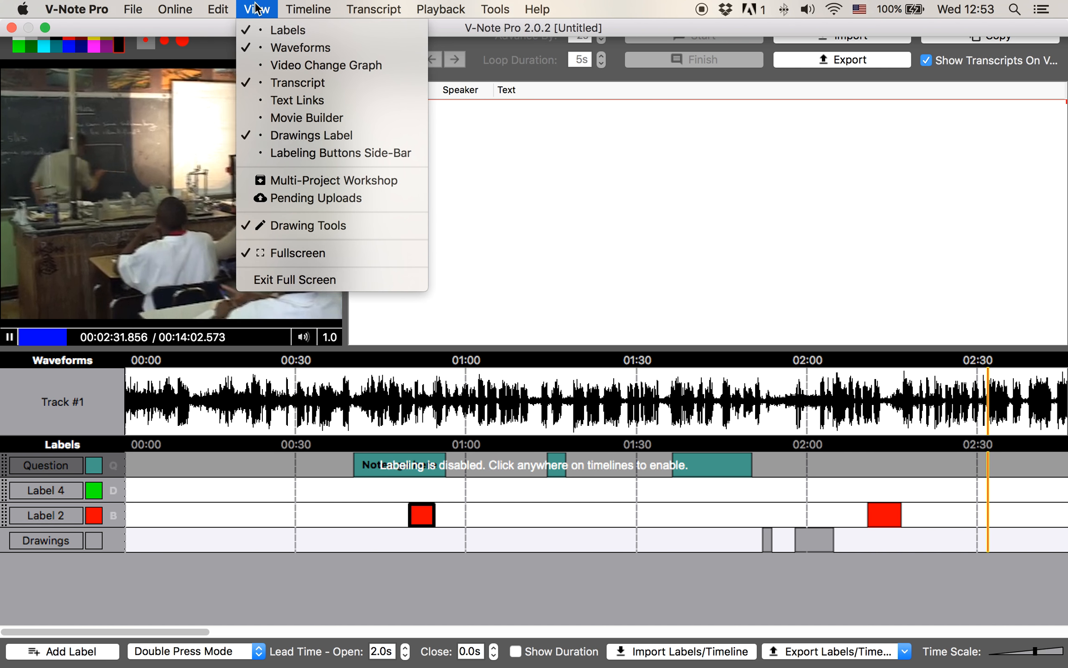
{"action": "left_click", "coordinate": [301, 47]}
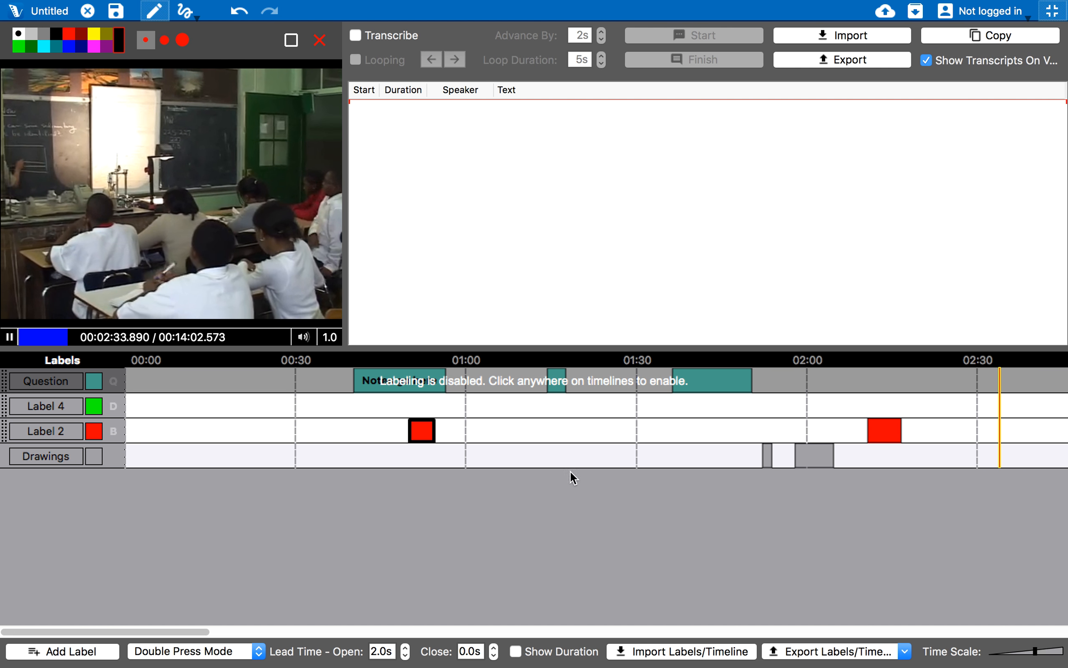
{"action": "left_click", "coordinate": [546, 445]}
{"action": "mouse_move", "coordinate": [259, 4]}
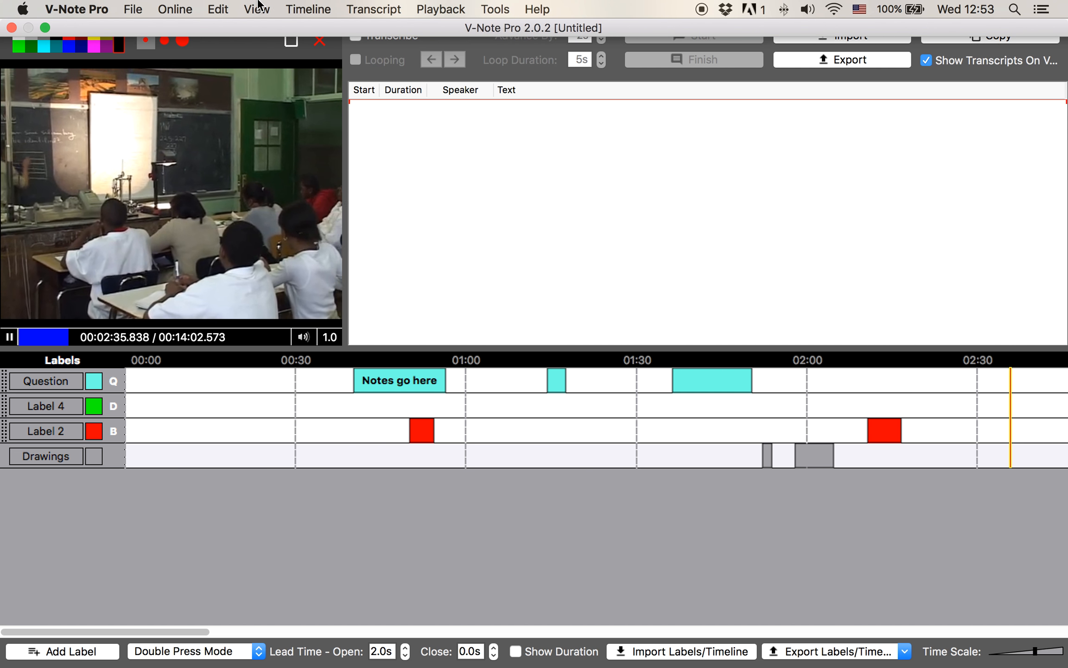
{"action": "left_click", "coordinate": [307, 9]}
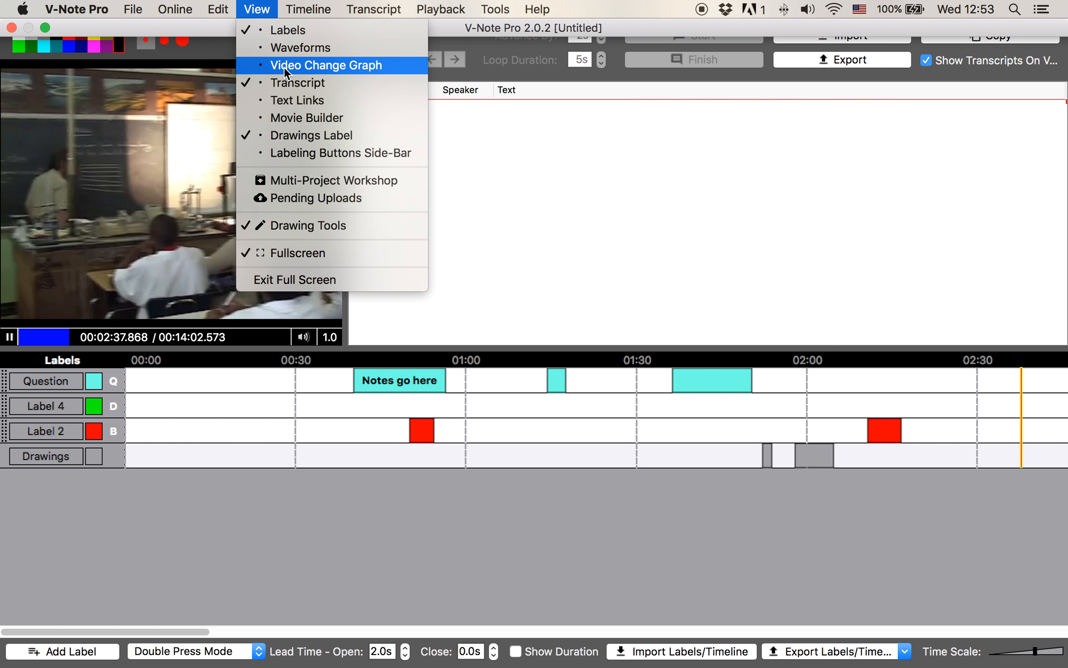
{"action": "left_click", "coordinate": [293, 119]}
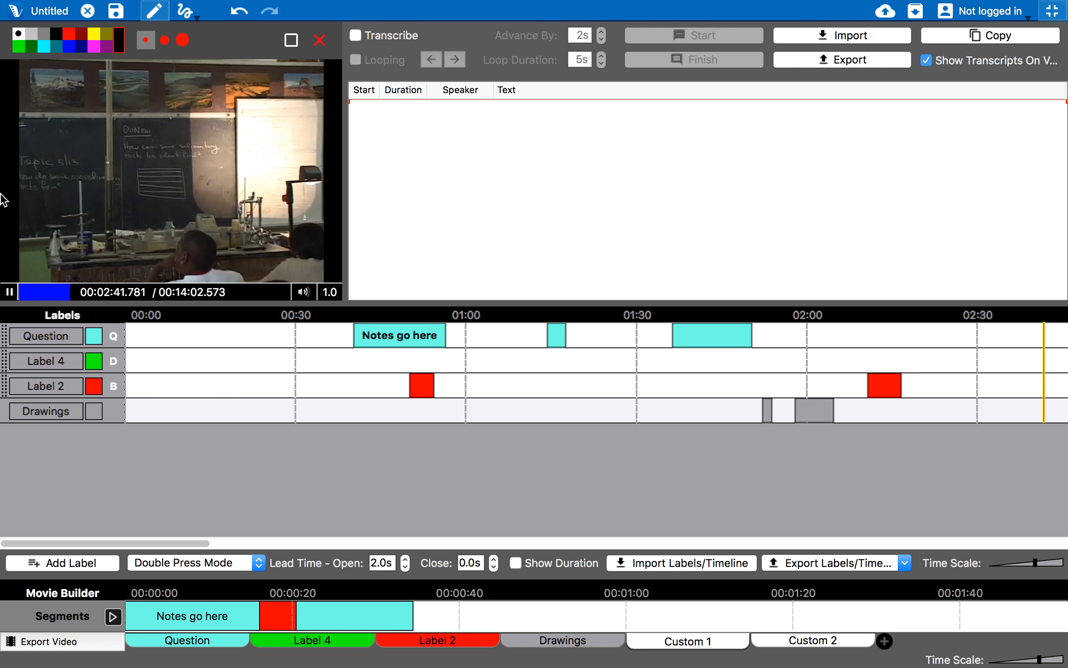
{"action": "left_click", "coordinate": [10, 292]}
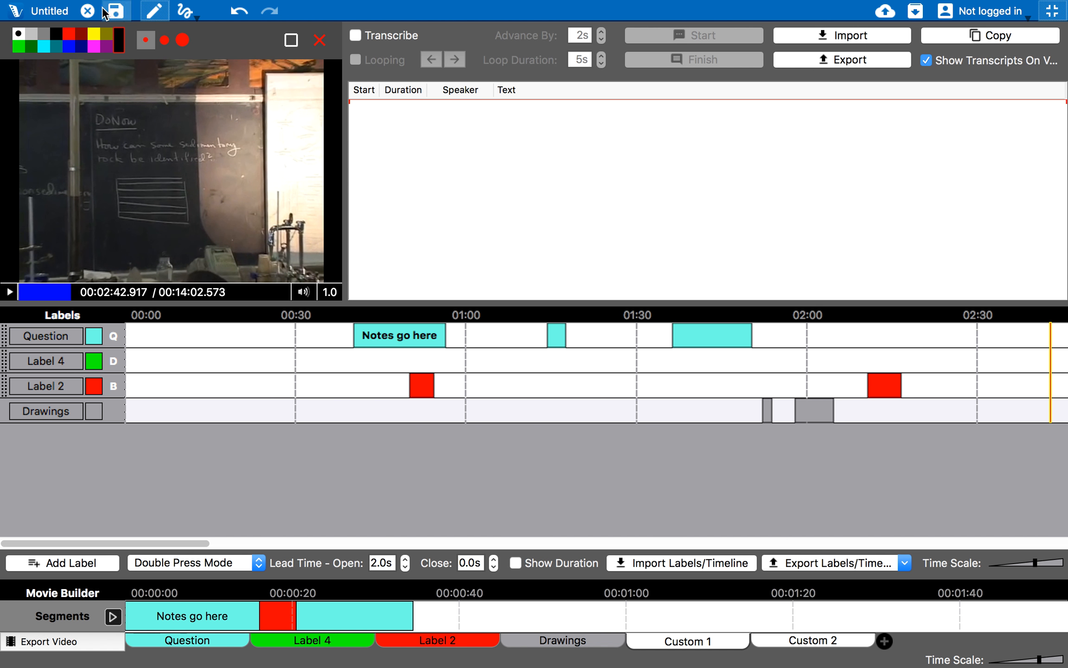
Close the project, discarding unsaved changes, and start a new empty project
{"action": "left_click", "coordinate": [85, 12]}
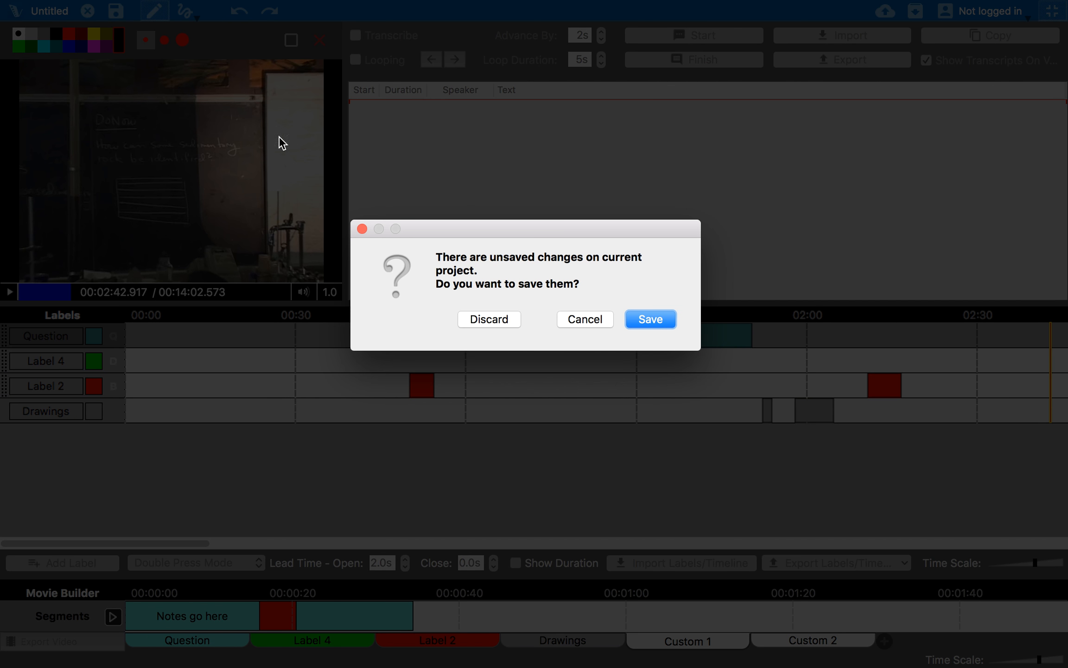
{"action": "left_click", "coordinate": [486, 319]}
{"action": "left_click", "coordinate": [543, 352]}
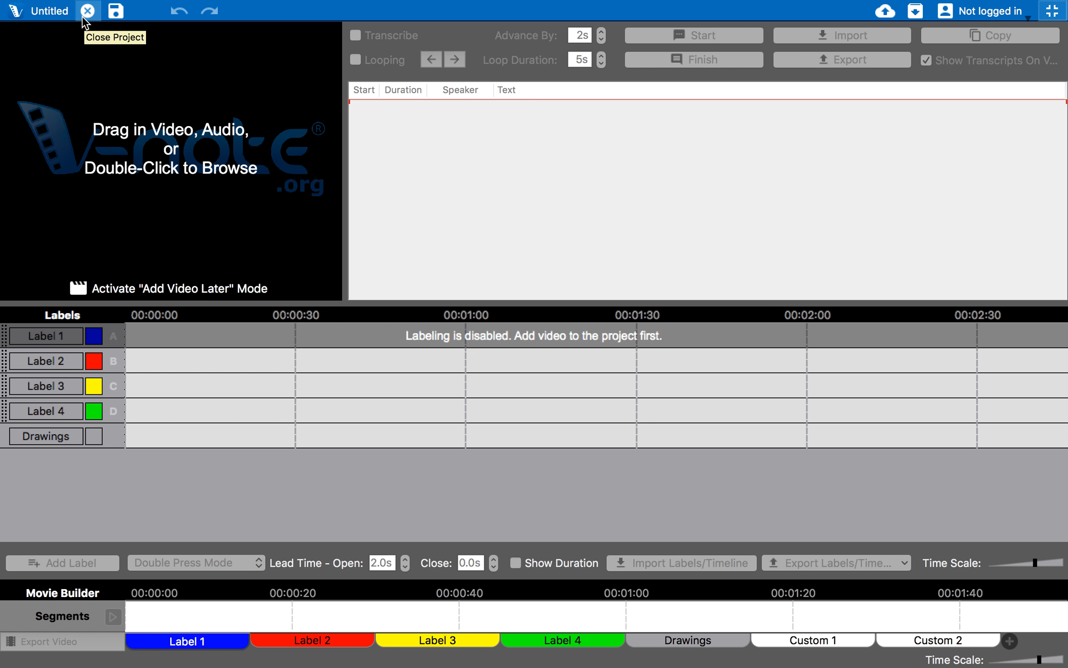
Load Video - Rocks.mov into the new project
{"action": "double_click", "coordinate": [184, 151]}
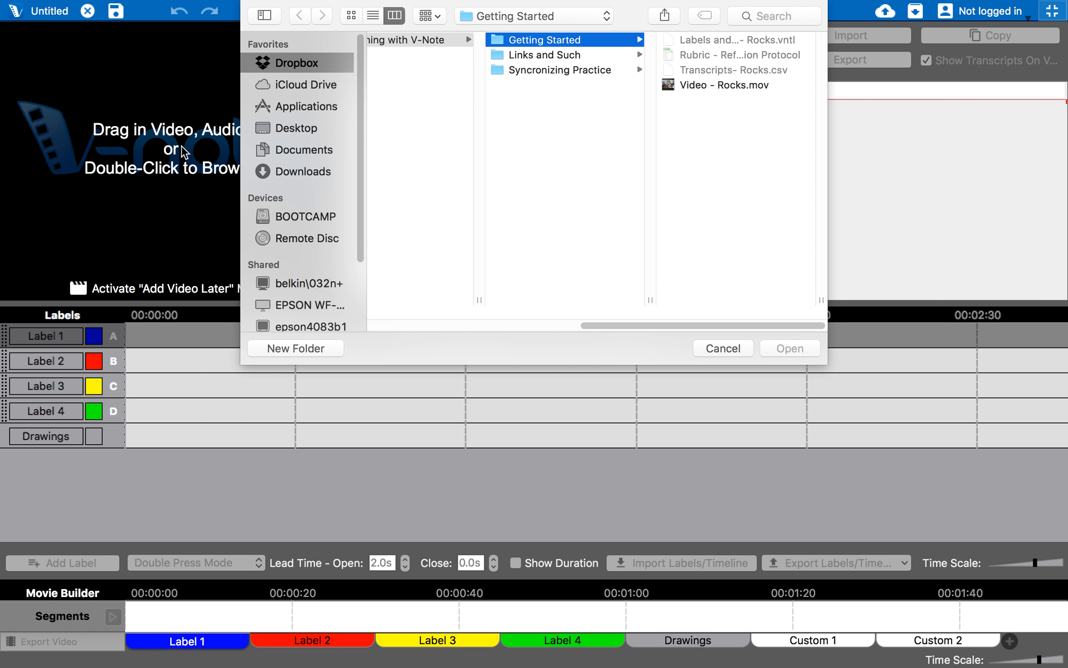
{"action": "left_click", "coordinate": [713, 85]}
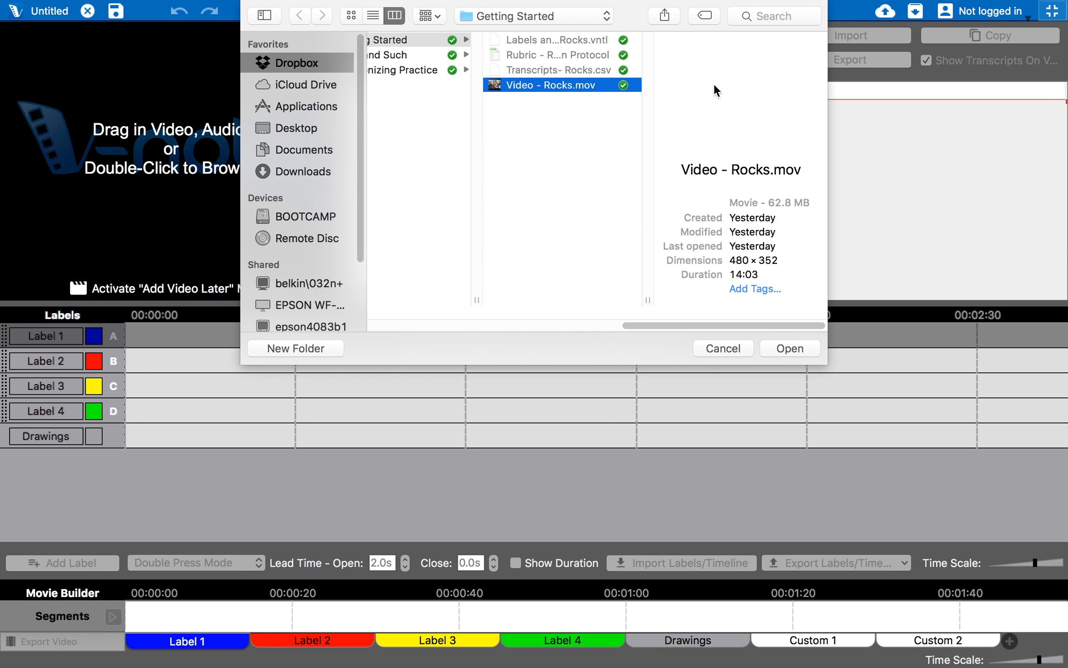
{"action": "double_click", "coordinate": [547, 86]}
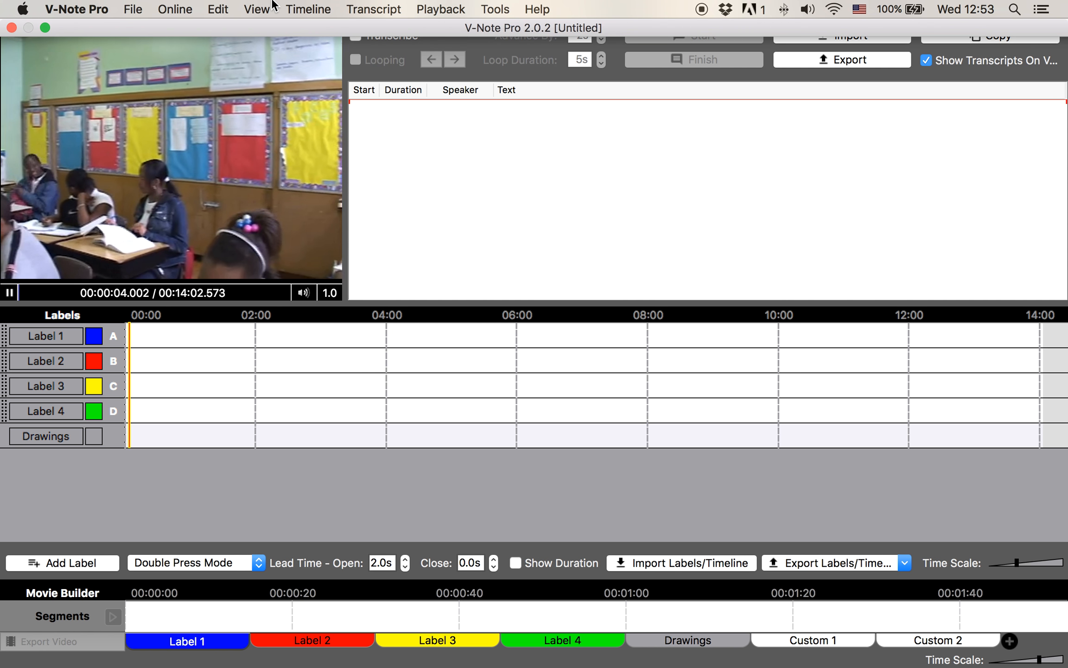
Hide the Drawings track and import Labels and Timelines - Rocks.vntl, replacing the default labels
{"action": "left_click", "coordinate": [242, 6]}
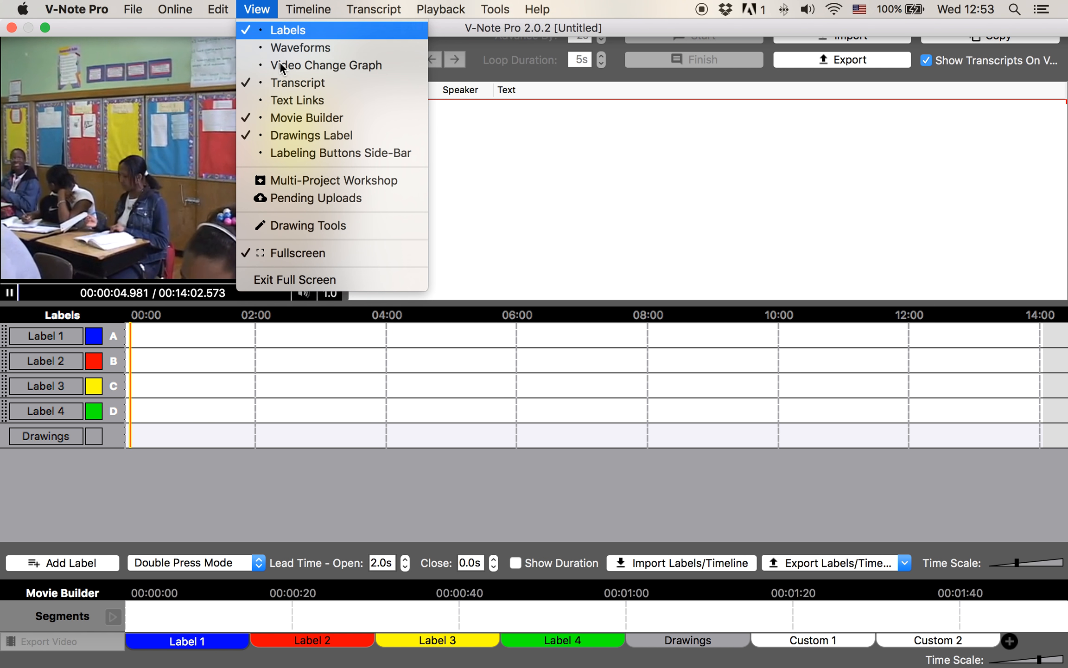
{"action": "left_click", "coordinate": [290, 135]}
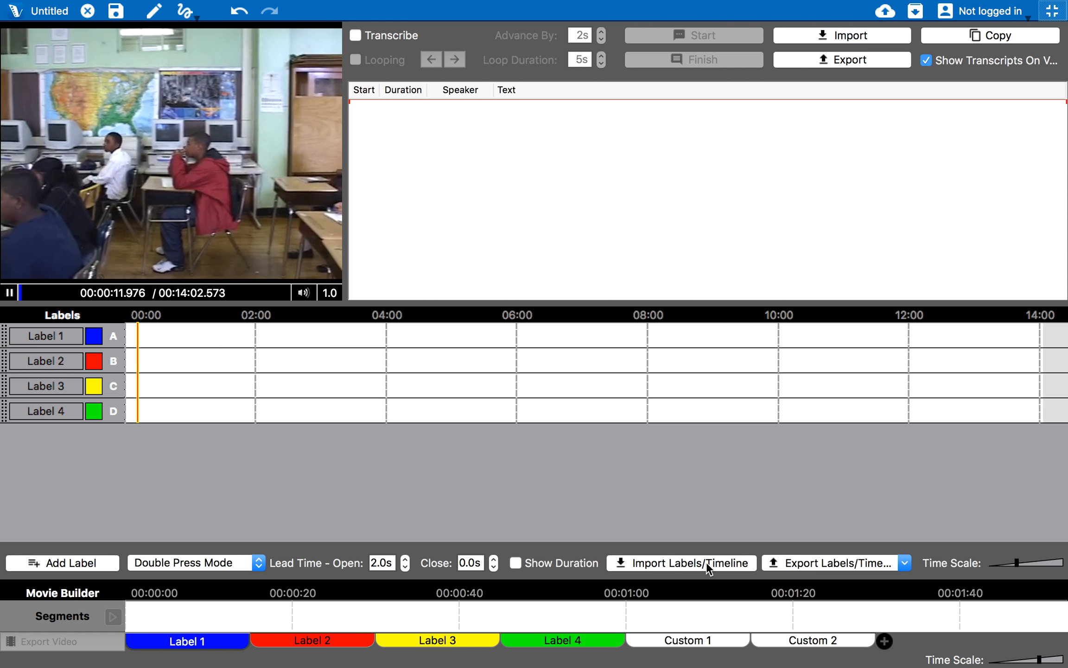
{"action": "left_click", "coordinate": [706, 562]}
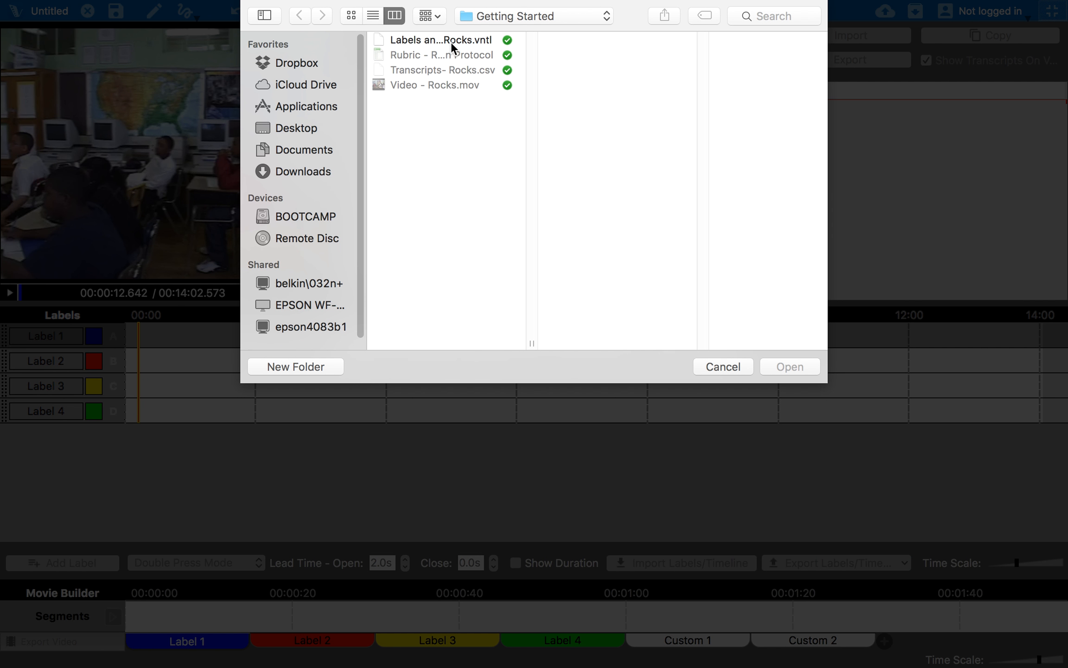
{"action": "left_click", "coordinate": [452, 42]}
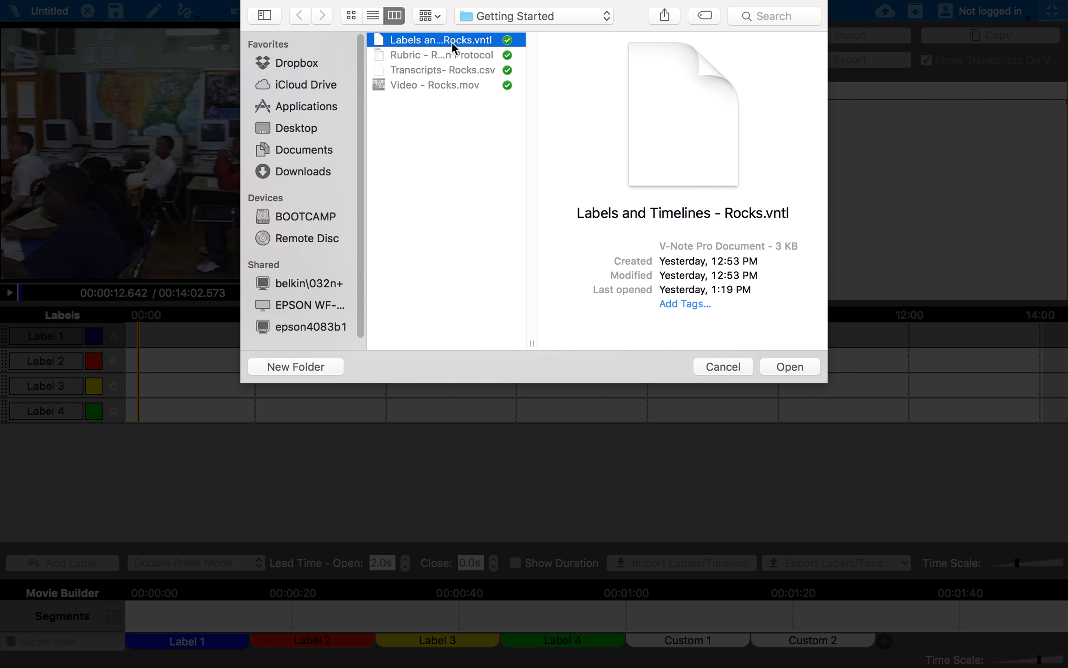
{"action": "double_click", "coordinate": [451, 42]}
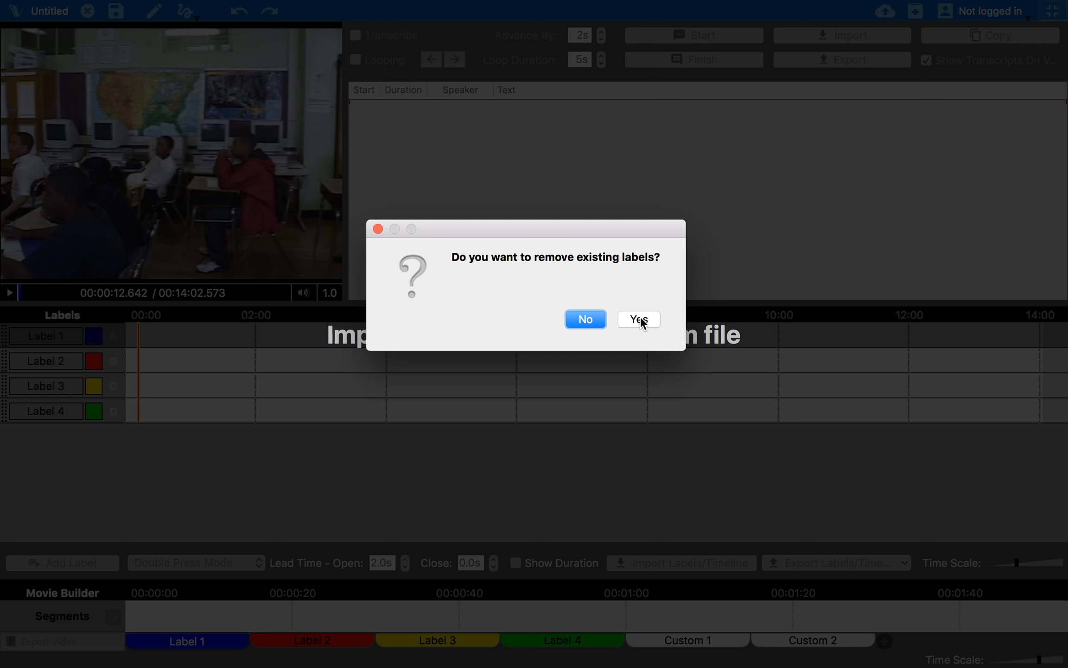
{"action": "left_click", "coordinate": [641, 317]}
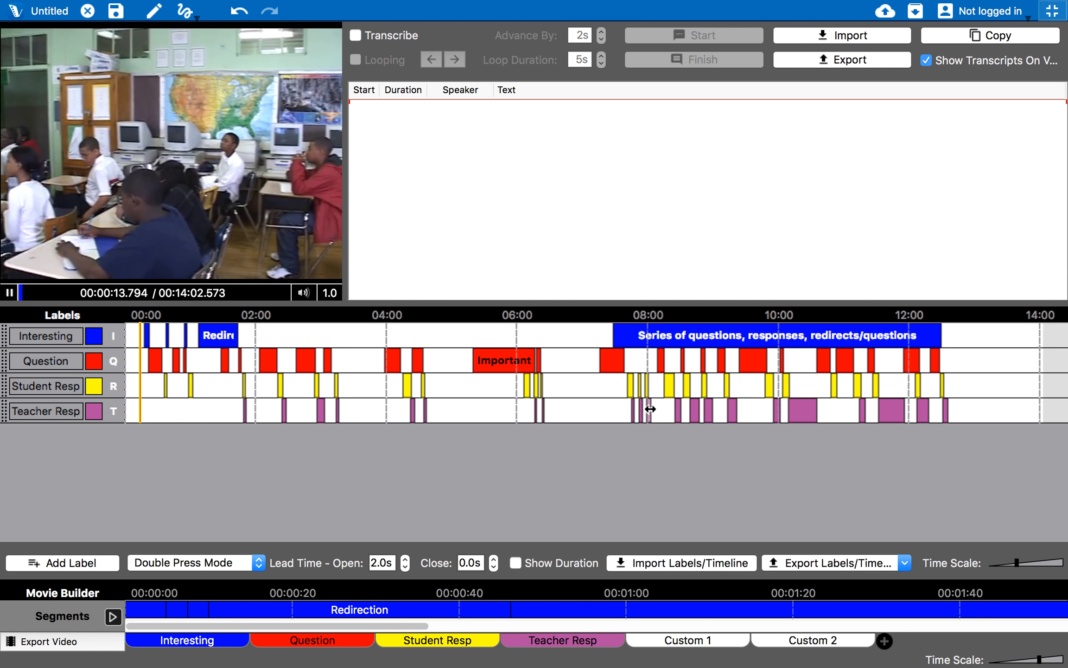
{"action": "left_click_drag", "start_coordinate": [1017, 563], "coordinate": [1015, 564]}
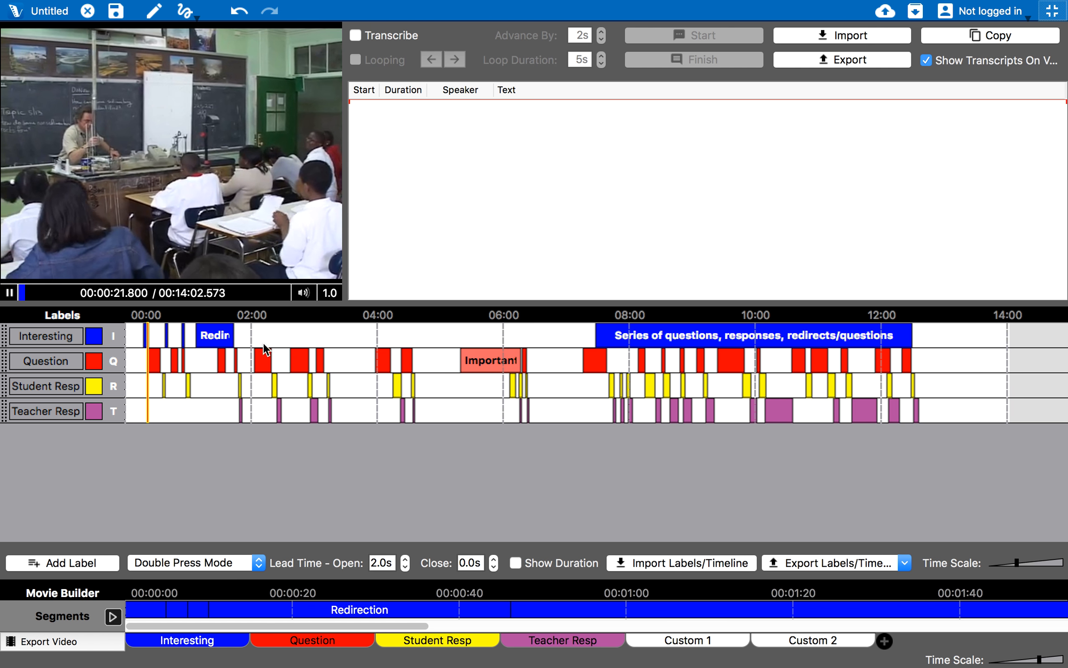
{"action": "key", "text": "space"}
Import Transcripts- Rocks.csv into the transcript table, keeping the default column mapping
{"action": "mouse_move", "coordinate": [201, 1]}
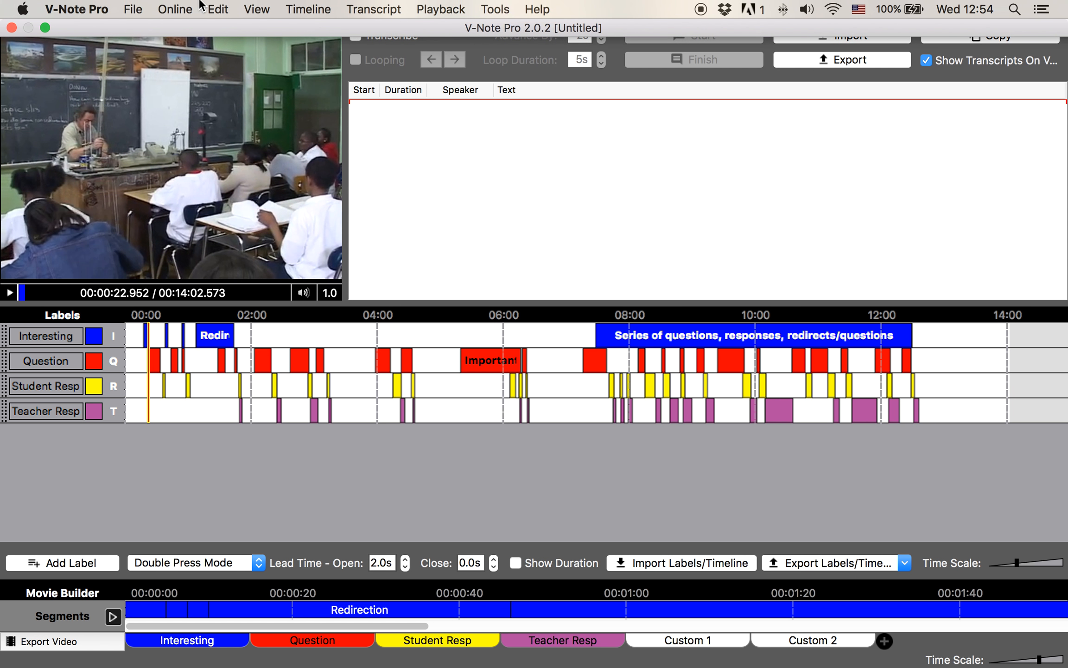
{"action": "left_click", "coordinate": [832, 38]}
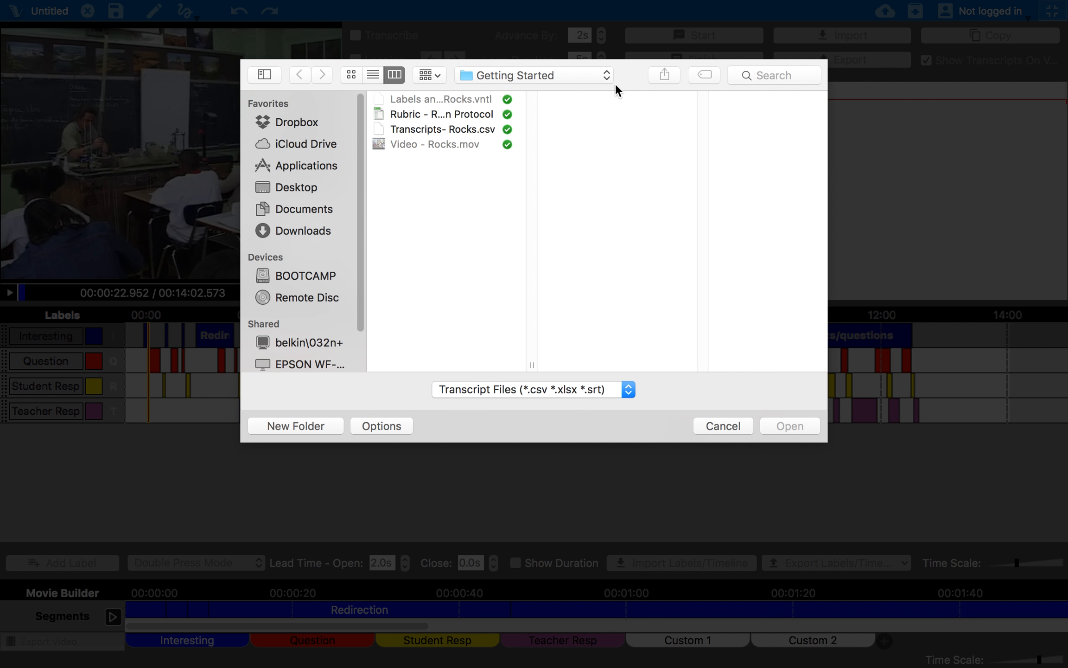
{"action": "double_click", "coordinate": [465, 127]}
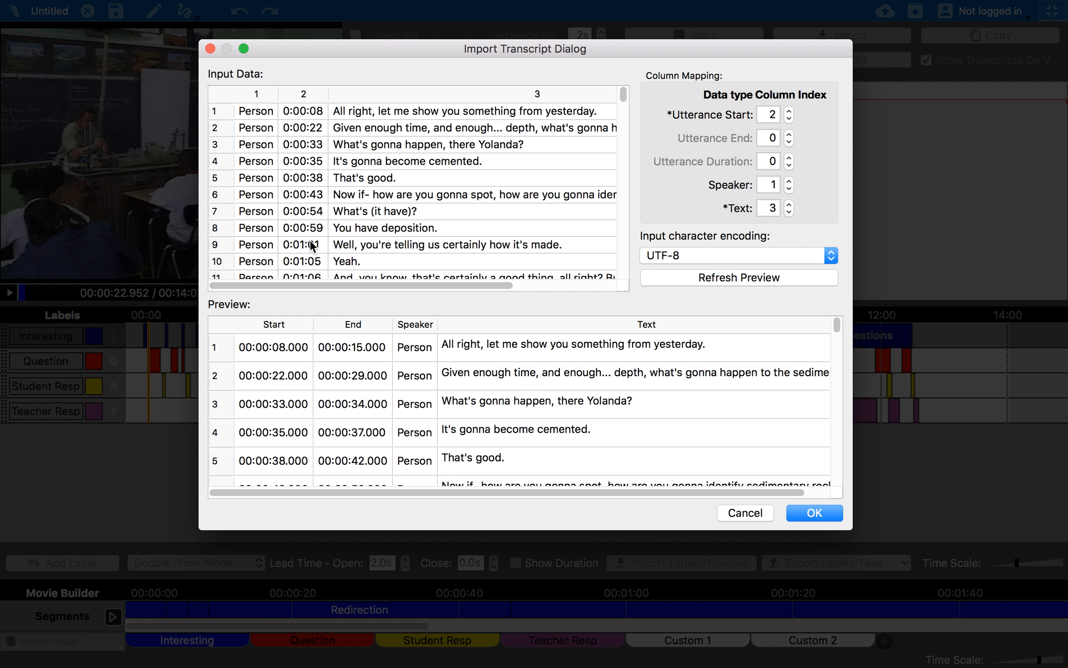
{"action": "left_click_drag", "start_coordinate": [271, 282], "coordinate": [264, 282]}
{"action": "left_click", "coordinate": [814, 512]}
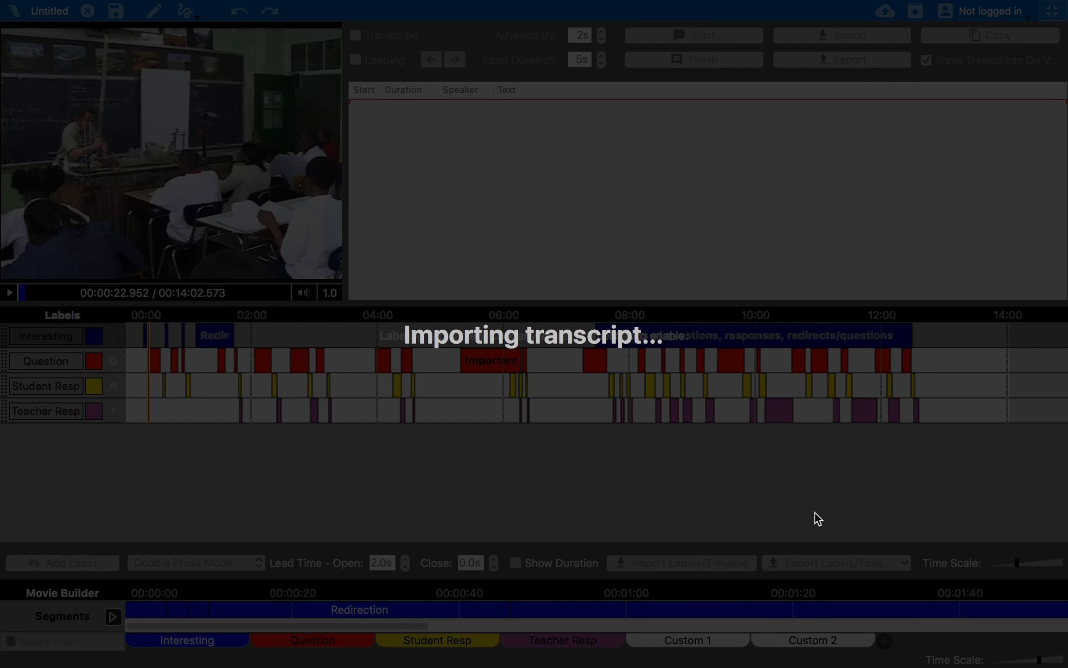
Resume video playback and set the transcript to scroll with playback
{"action": "left_click", "coordinate": [10, 293]}
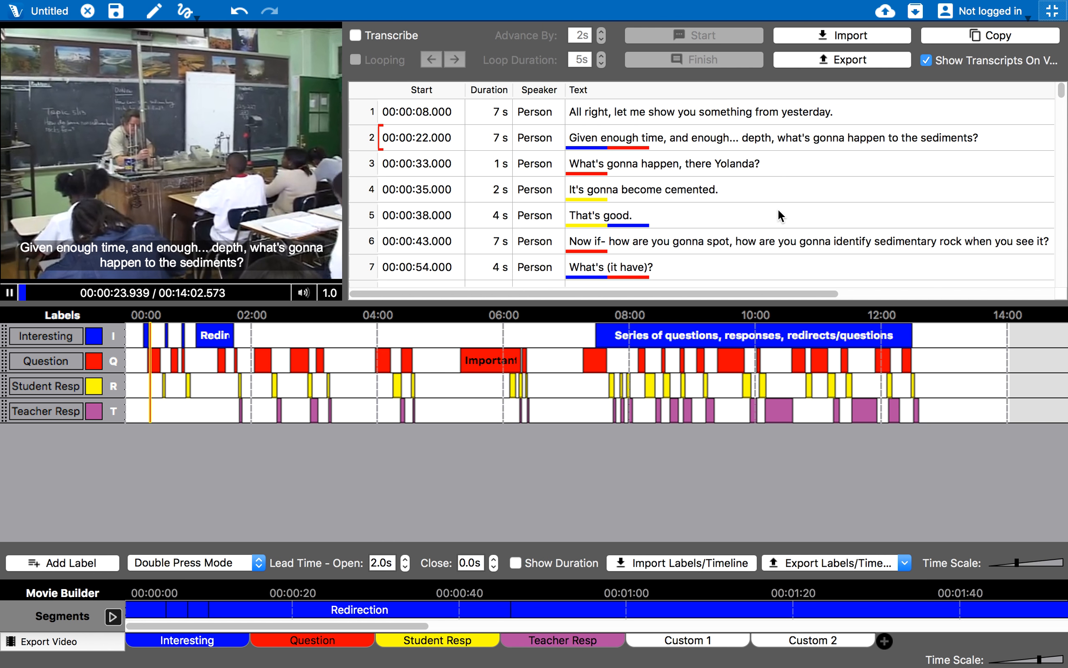
{"action": "right_click", "coordinate": [782, 211]}
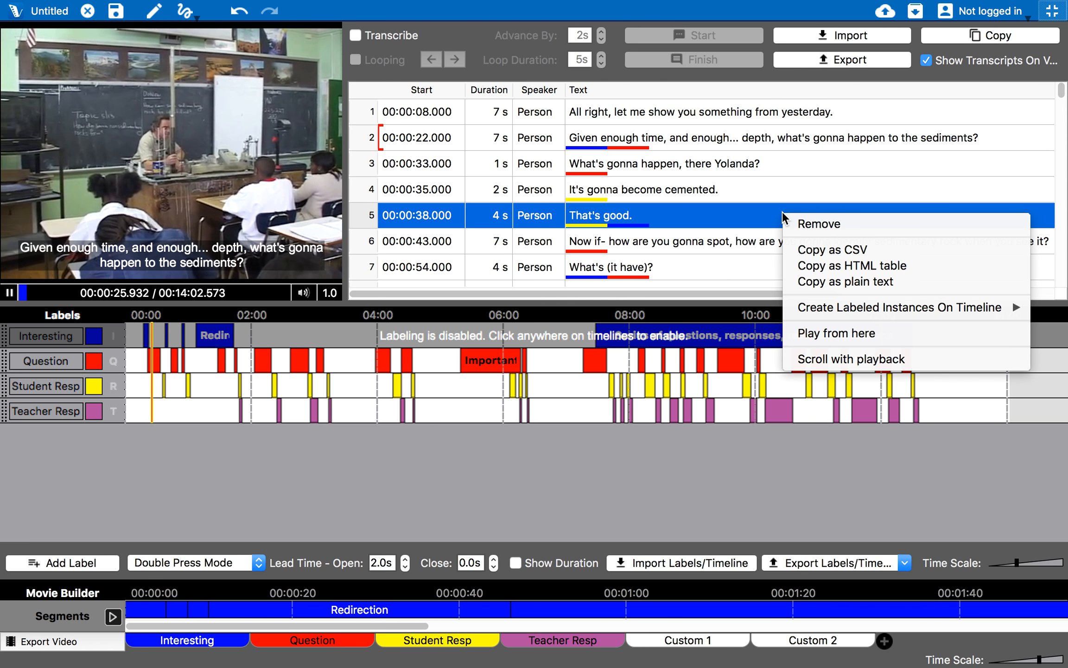
{"action": "left_click", "coordinate": [838, 356]}
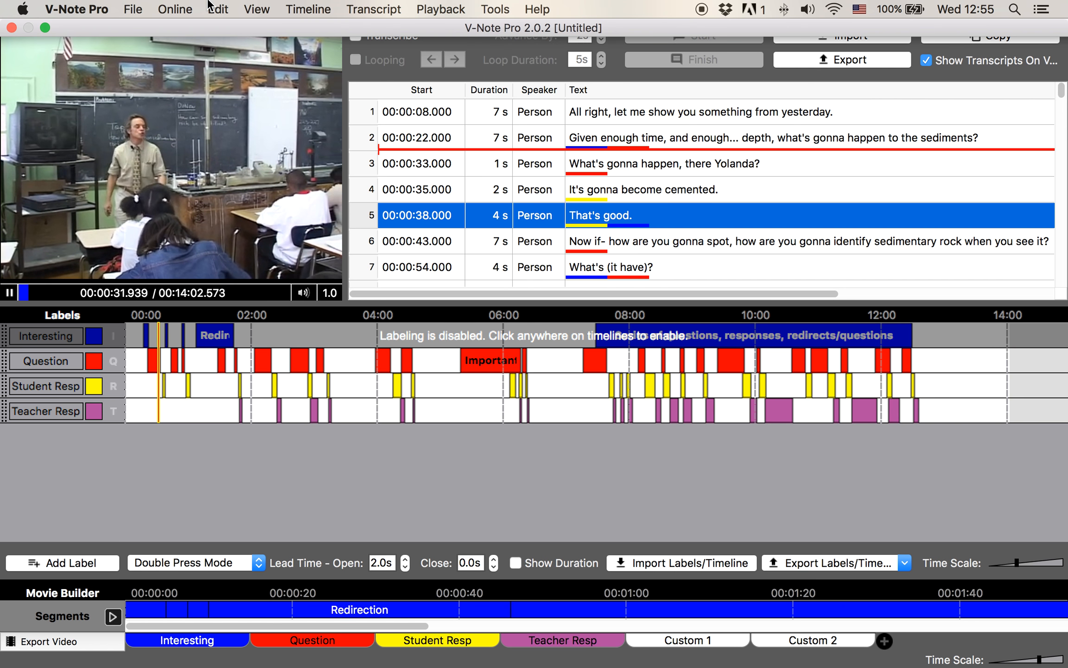
Open V-Note Pro's Preferences to the Settings window
{"action": "left_click", "coordinate": [264, 7]}
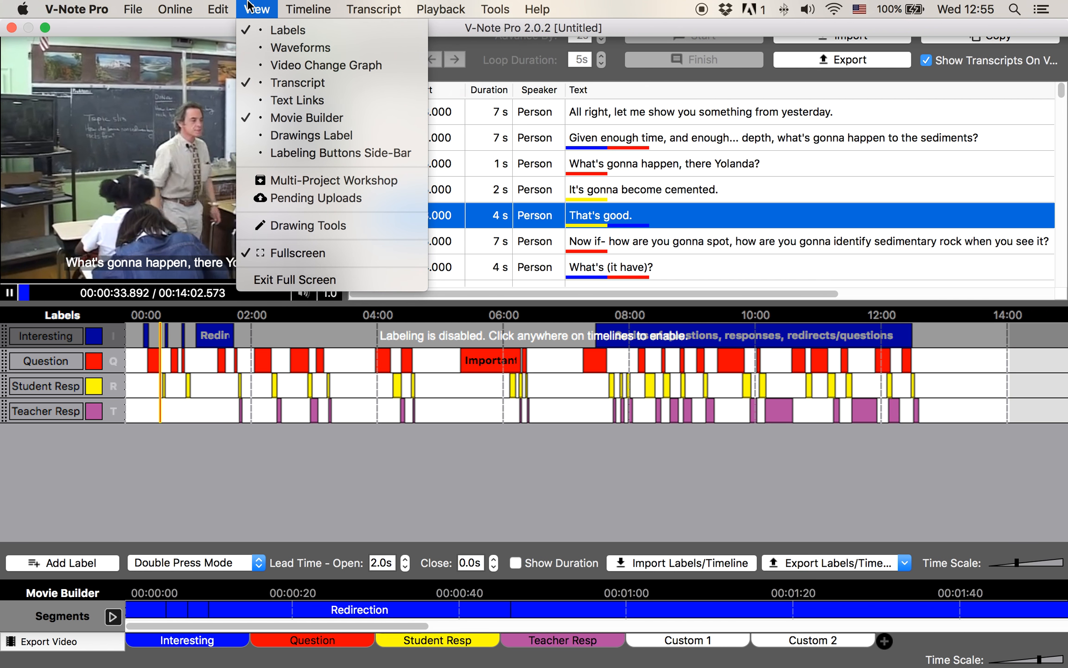
{"action": "mouse_move", "coordinate": [373, 9]}
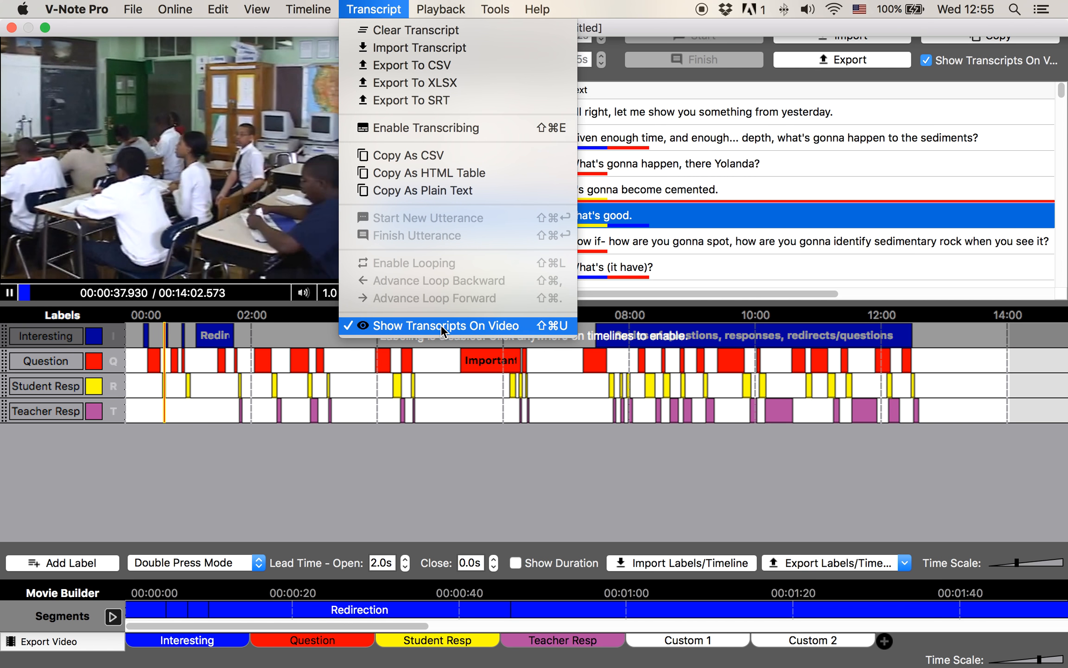
{"action": "left_click", "coordinate": [433, 484]}
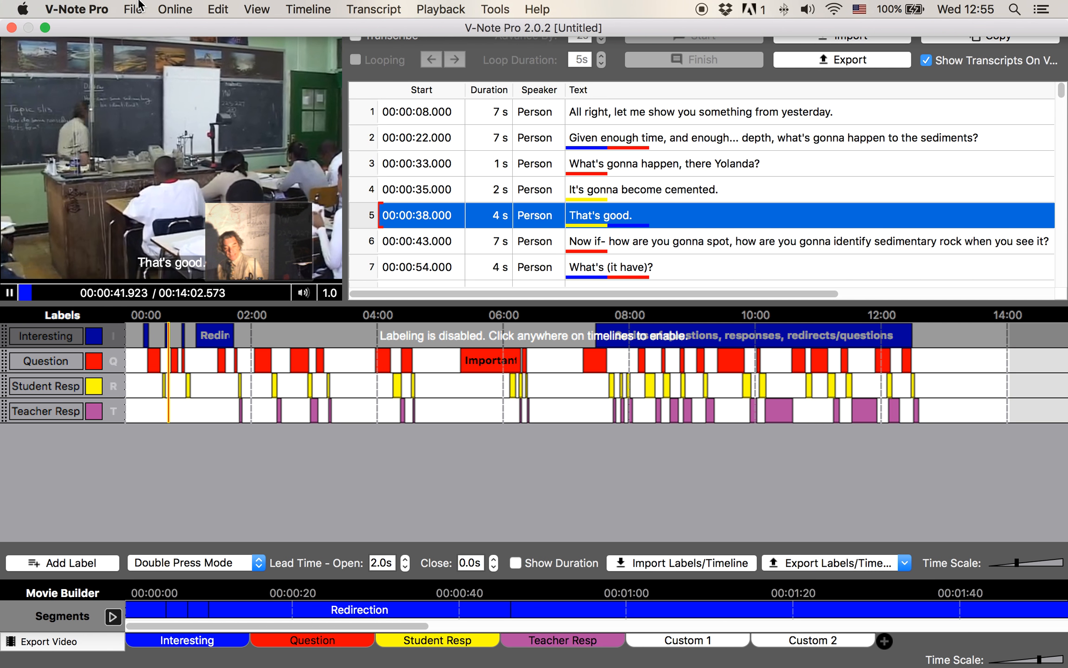
{"action": "left_click", "coordinate": [89, 7]}
{"action": "mouse_move", "coordinate": [133, 9]}
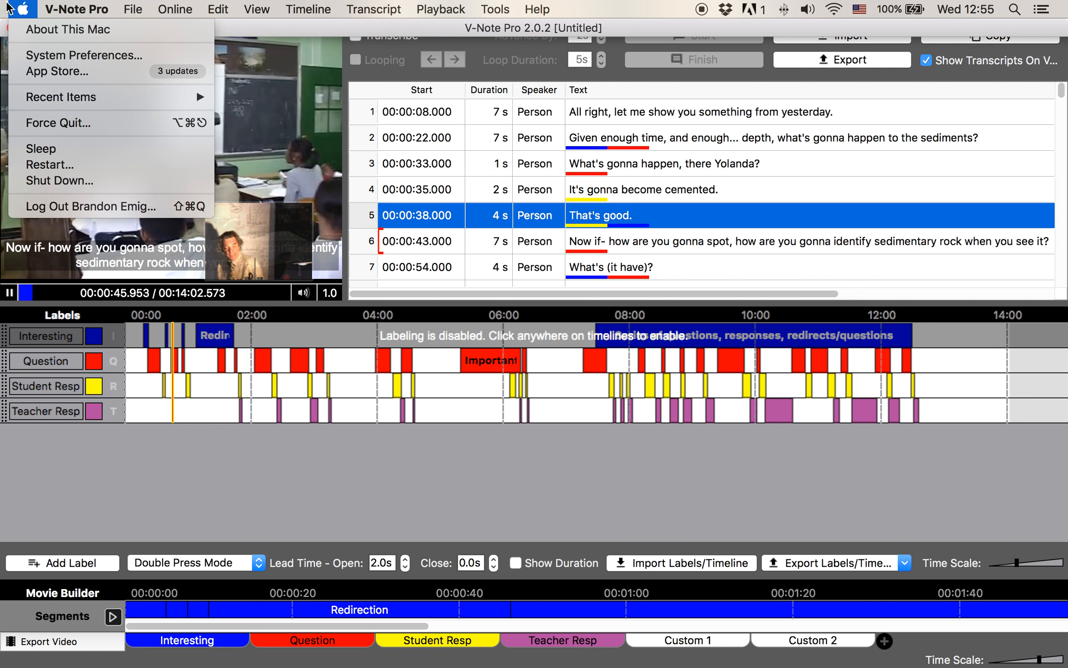
{"action": "mouse_move", "coordinate": [76, 10]}
{"action": "left_click", "coordinate": [94, 56]}
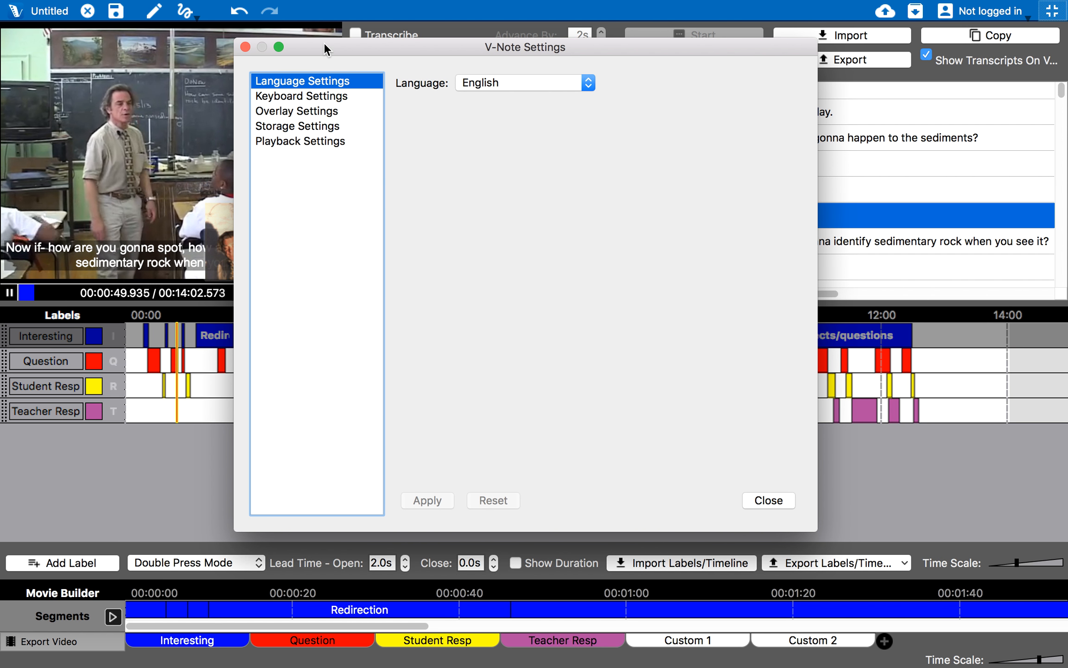
Review the Overlay Settings caption font, Arial 24pt, and close Settings unchanged
{"action": "left_click", "coordinate": [326, 111]}
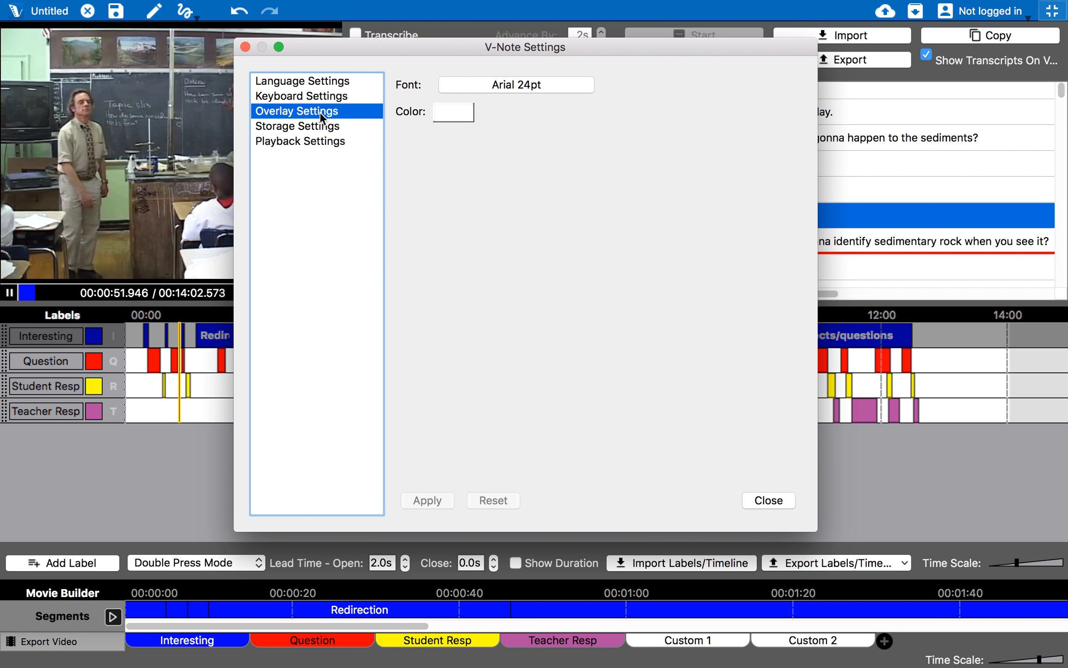
{"action": "left_click", "coordinate": [487, 83]}
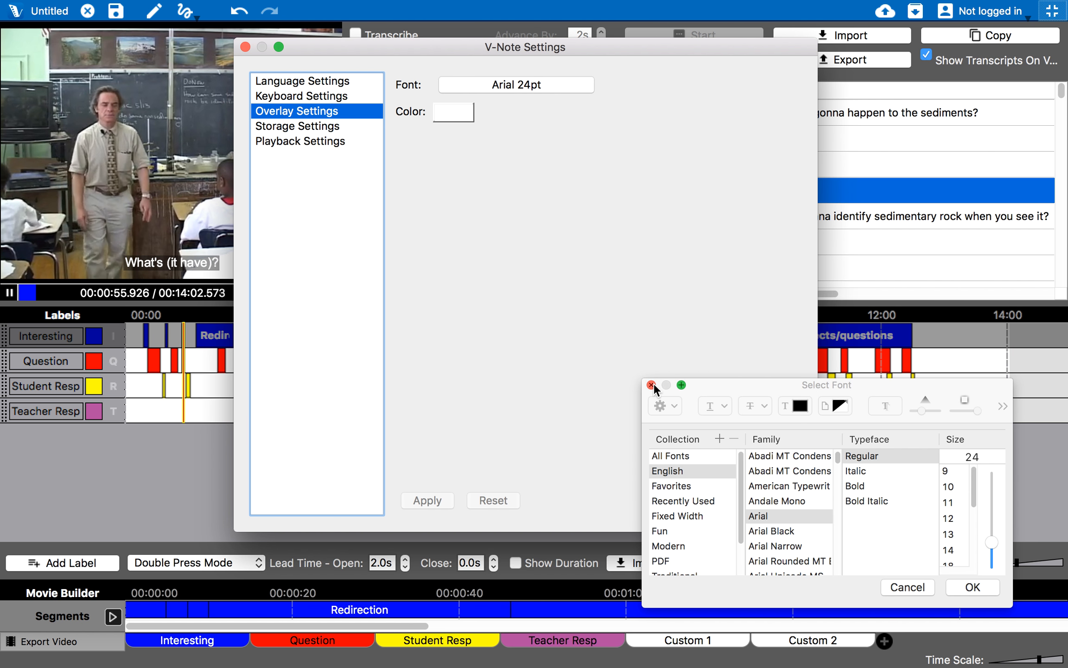
{"action": "left_click", "coordinate": [651, 384]}
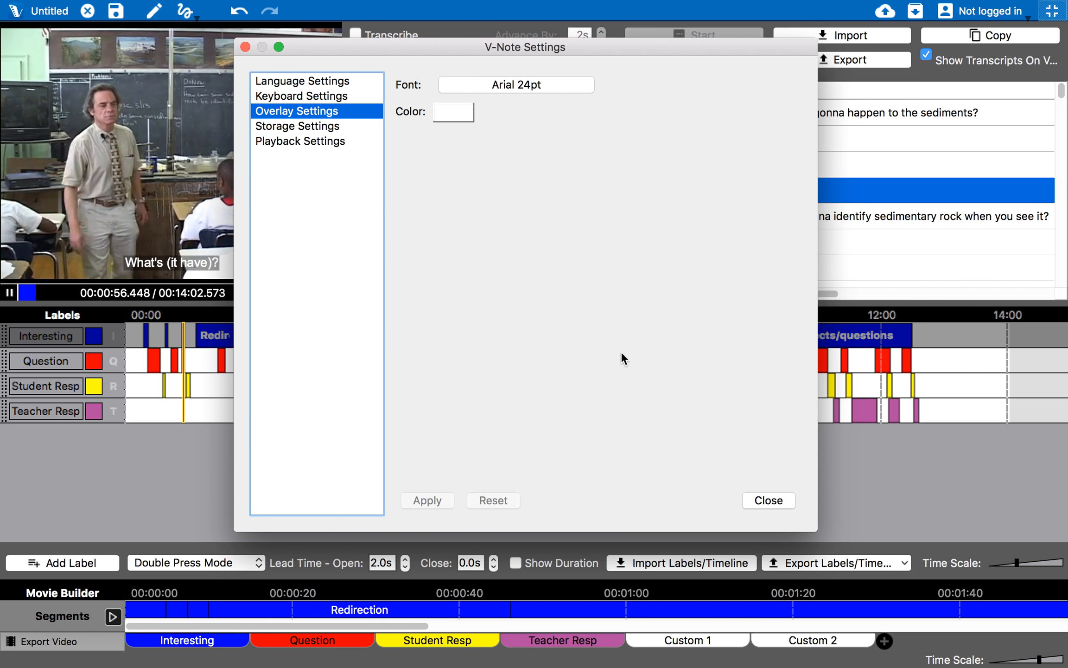
{"action": "left_click", "coordinate": [769, 501]}
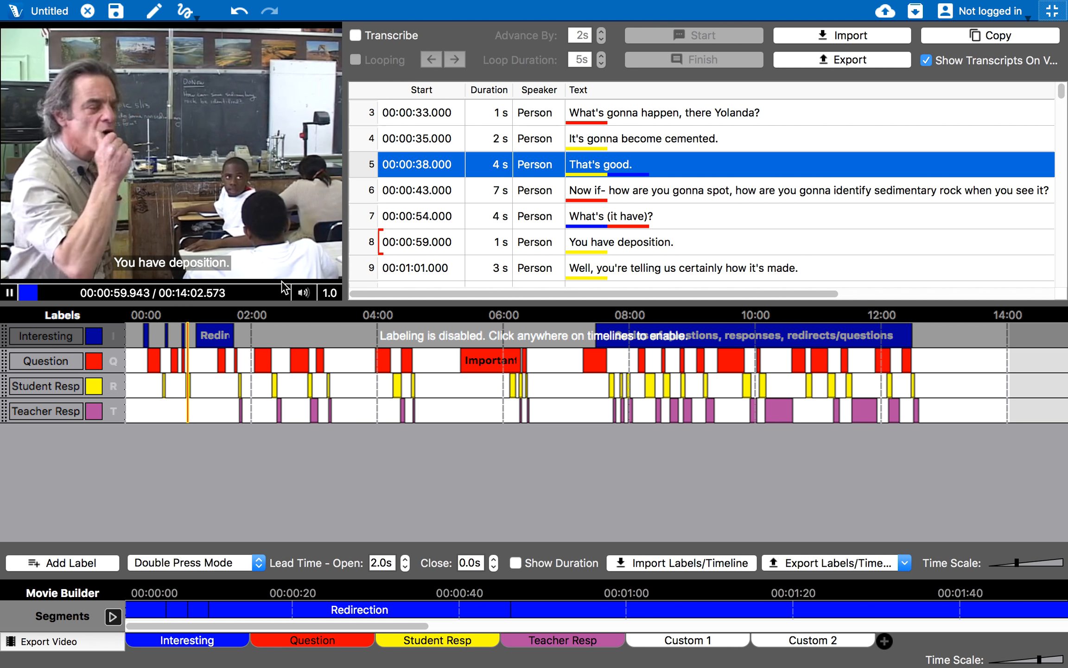
Re-enable labeling, pause the video and select transcript row 10, "Yeah."
{"action": "left_click", "coordinate": [457, 410]}
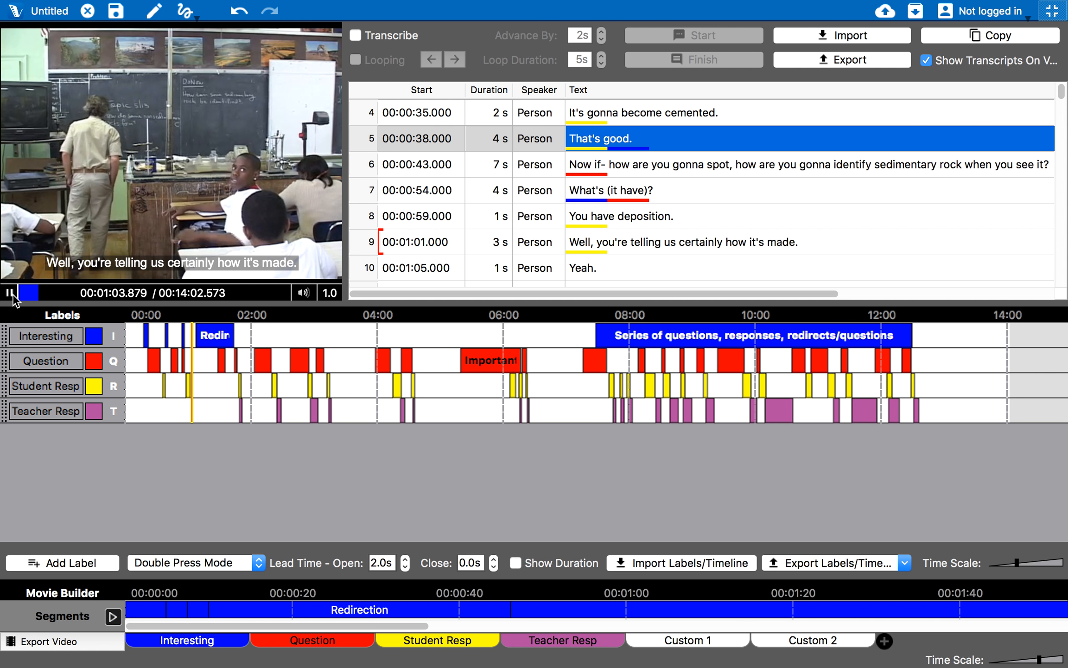
{"action": "key", "text": "space"}
{"action": "scroll", "coordinate": [674, 227], "scroll_direction": "down", "scroll_amount": 5}
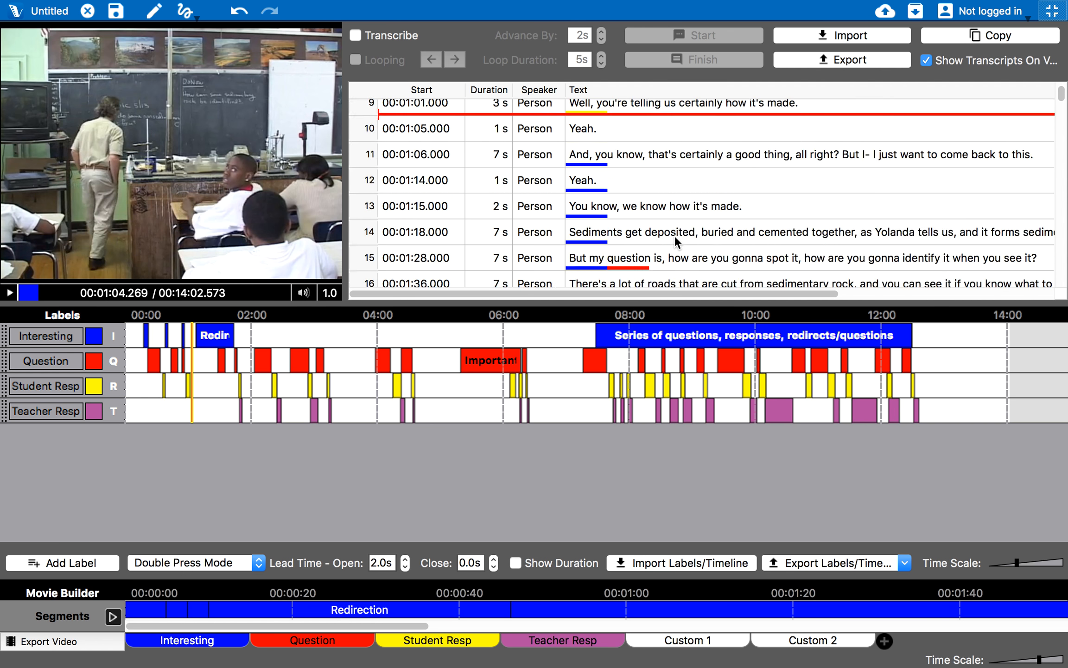
{"action": "scroll", "coordinate": [673, 232], "scroll_direction": "up", "scroll_amount": 4}
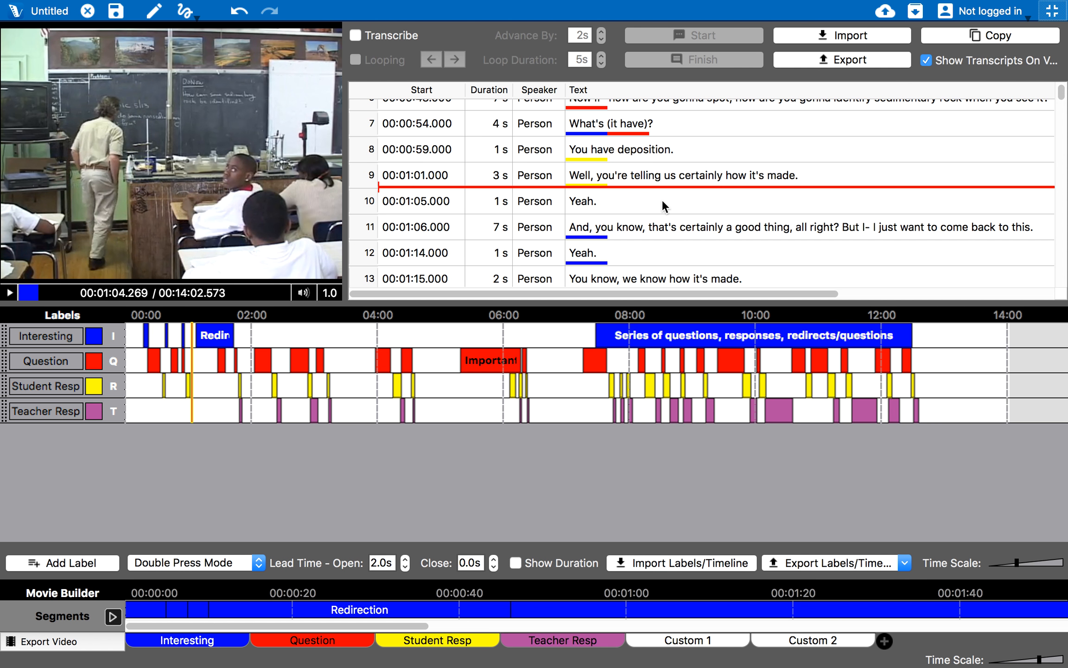
{"action": "left_click", "coordinate": [660, 204]}
{"action": "scroll", "coordinate": [656, 205], "scroll_direction": "right", "scroll_amount": 5}
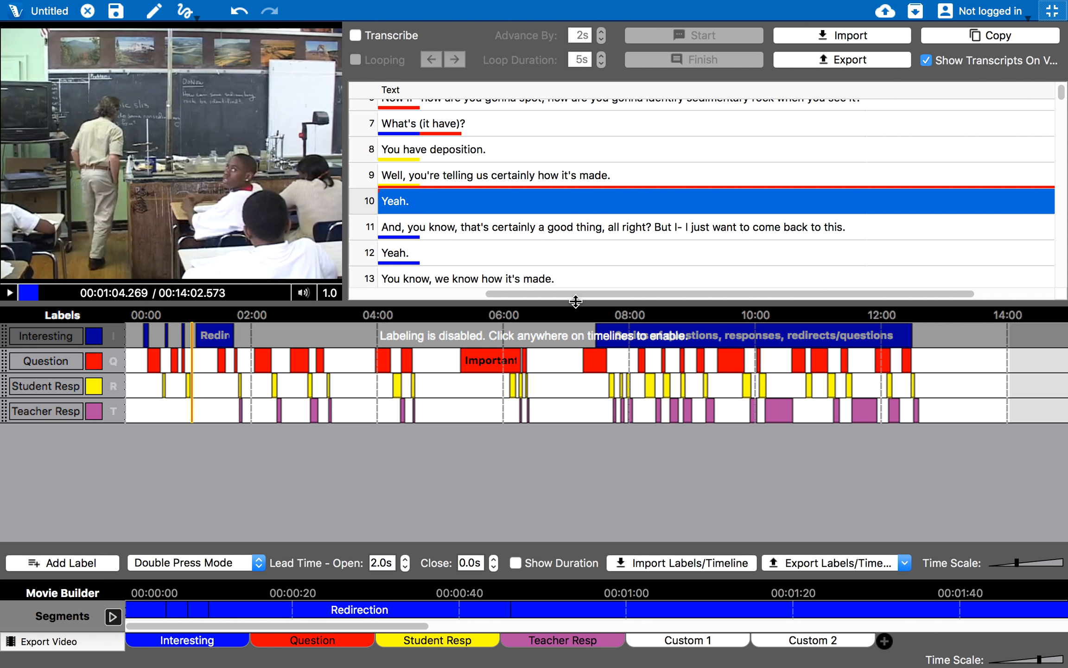
{"action": "left_click_drag", "start_coordinate": [566, 291], "coordinate": [447, 295]}
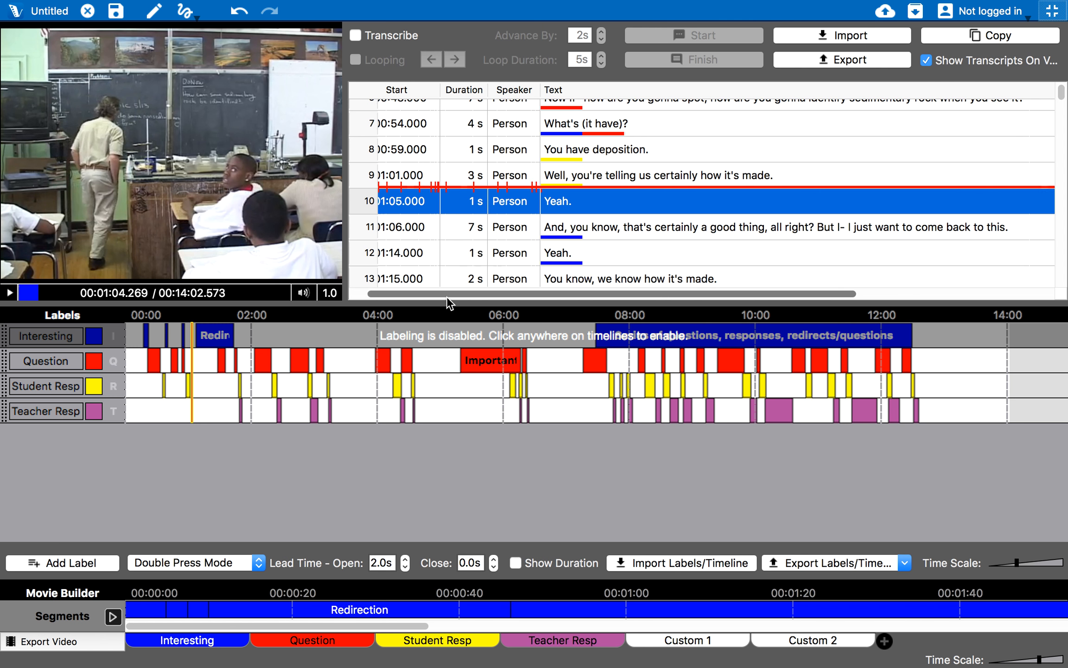
Review row 10's Create Labeled Instances On Timeline option and the Export Labels/Timeline choices without changes
{"action": "right_click", "coordinate": [658, 204]}
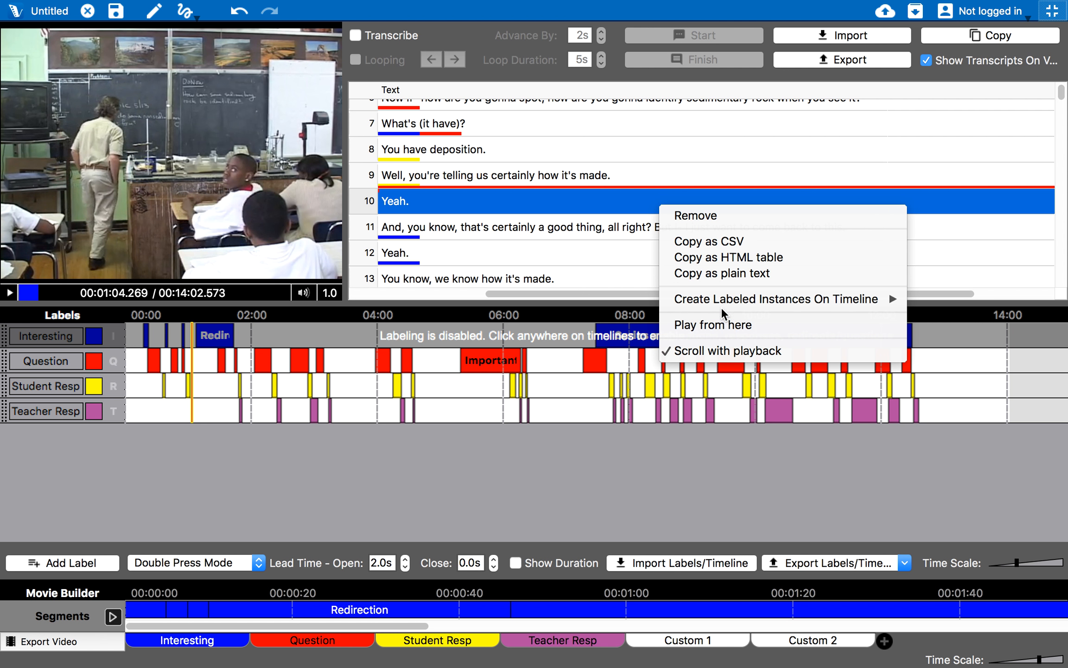
{"action": "mouse_move", "coordinate": [726, 302]}
{"action": "left_click", "coordinate": [507, 290]}
{"action": "scroll", "coordinate": [415, 290], "scroll_direction": "left", "scroll_amount": 5}
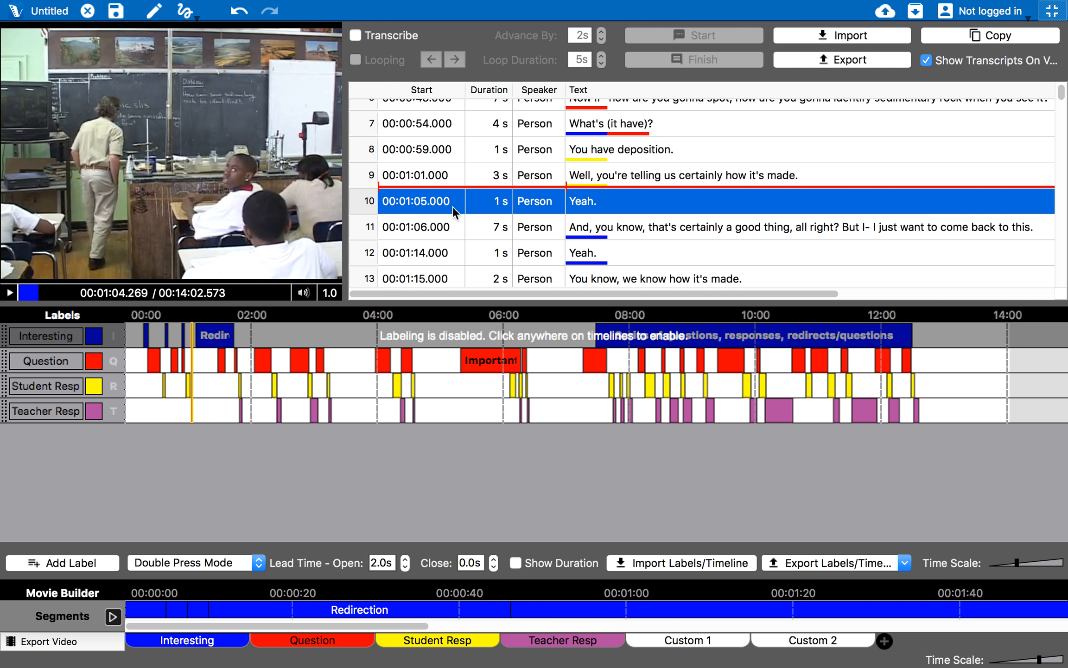
{"action": "right_click", "coordinate": [423, 209]}
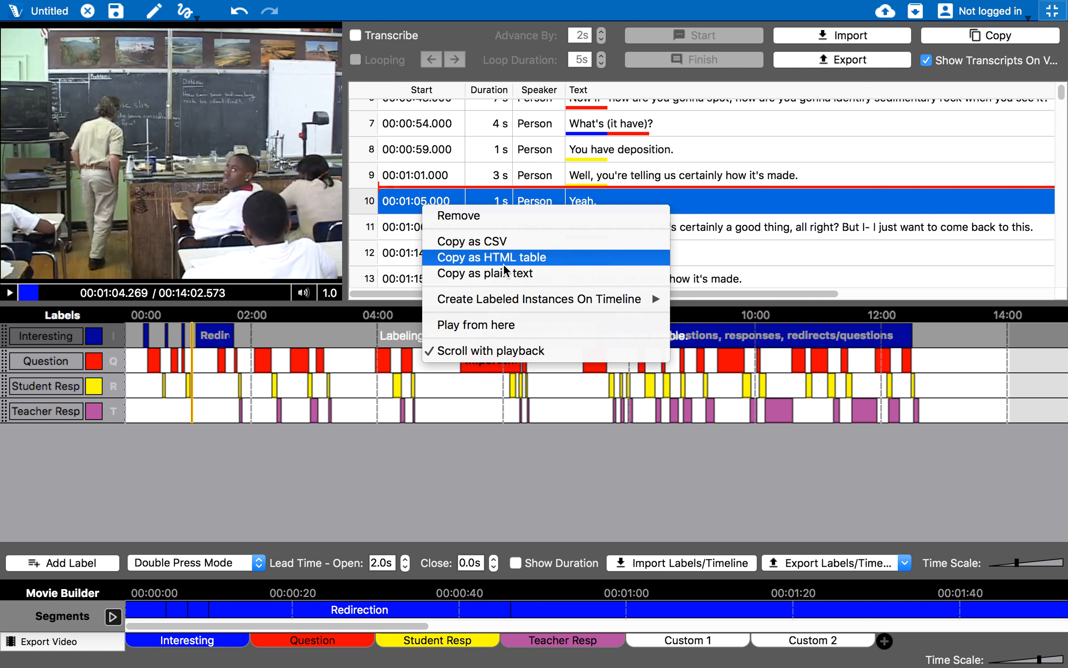
{"action": "mouse_move", "coordinate": [528, 299]}
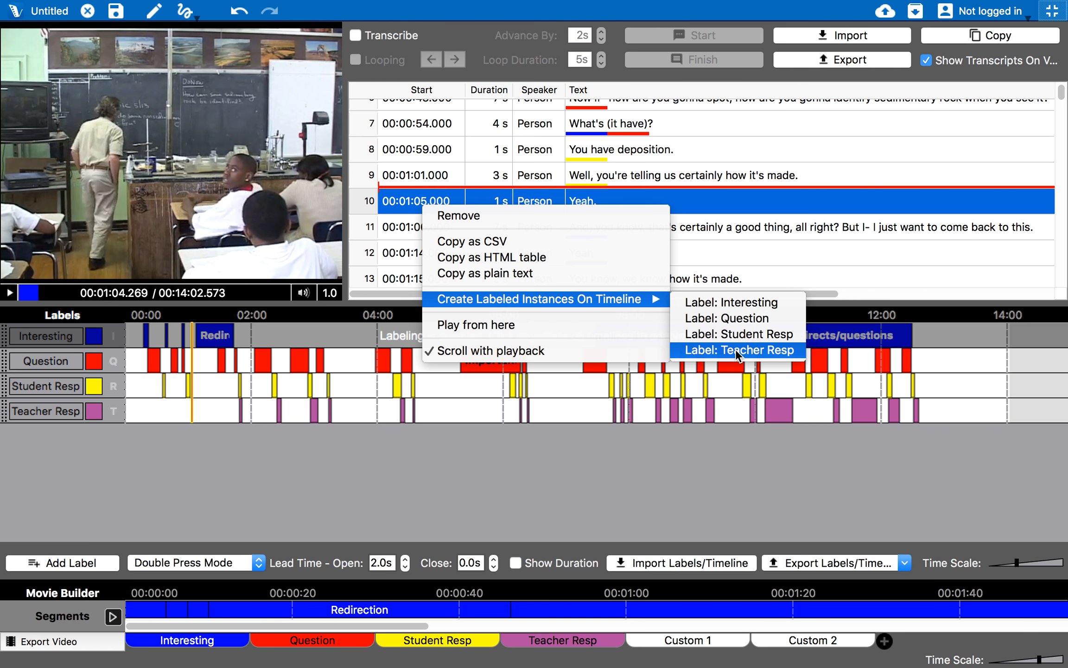
{"action": "left_click", "coordinate": [613, 502]}
{"action": "left_click", "coordinate": [570, 393]}
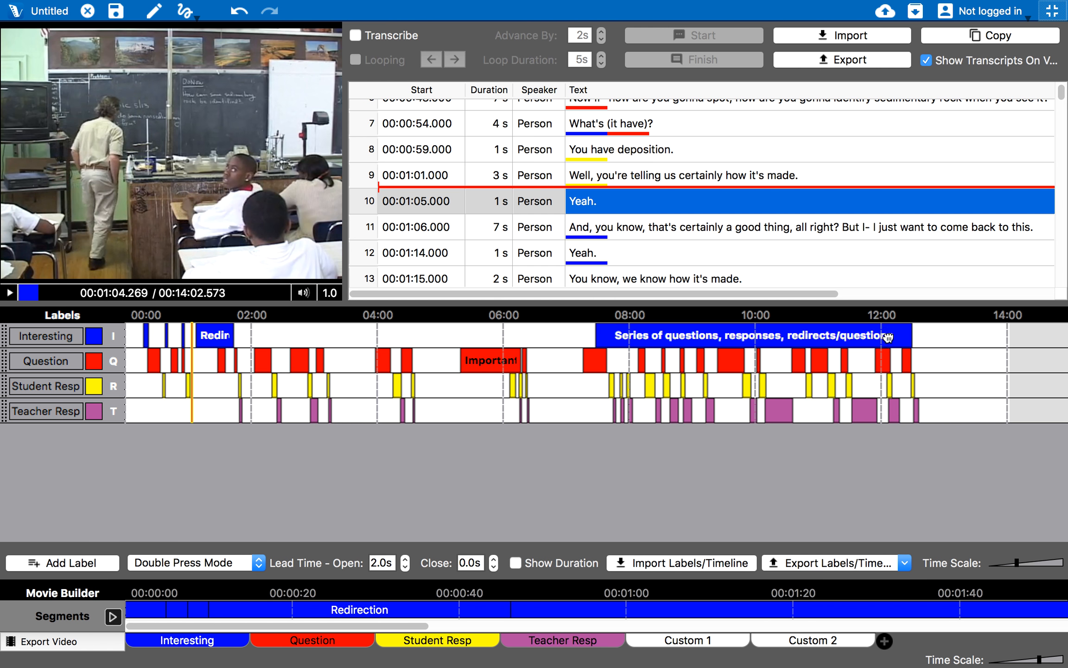
{"action": "left_click", "coordinate": [820, 561]}
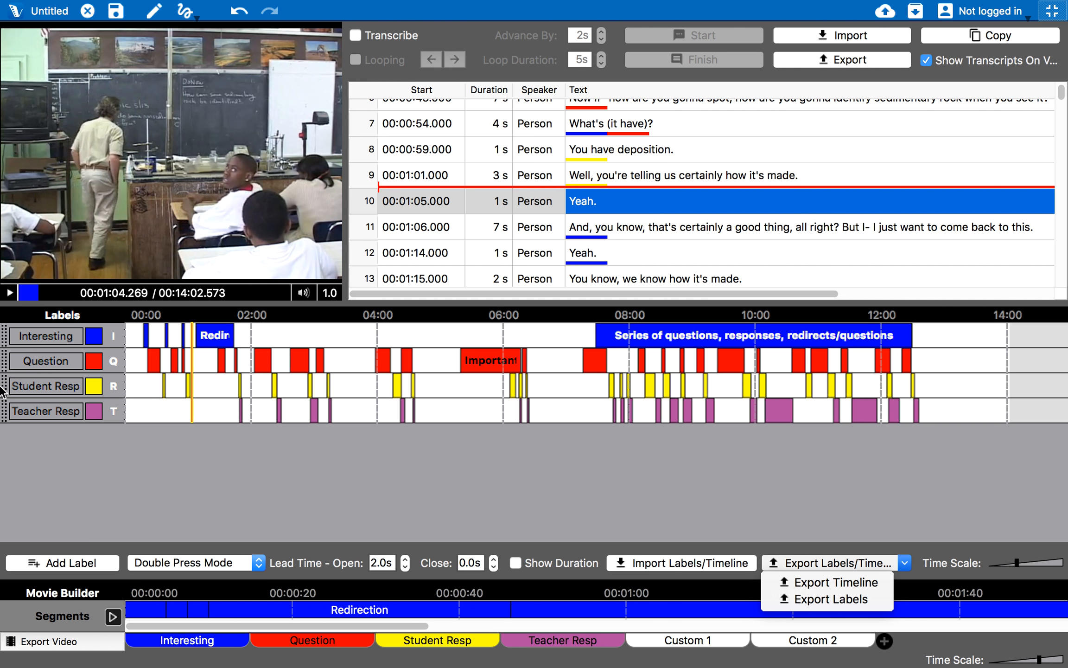
{"action": "left_click", "coordinate": [758, 514]}
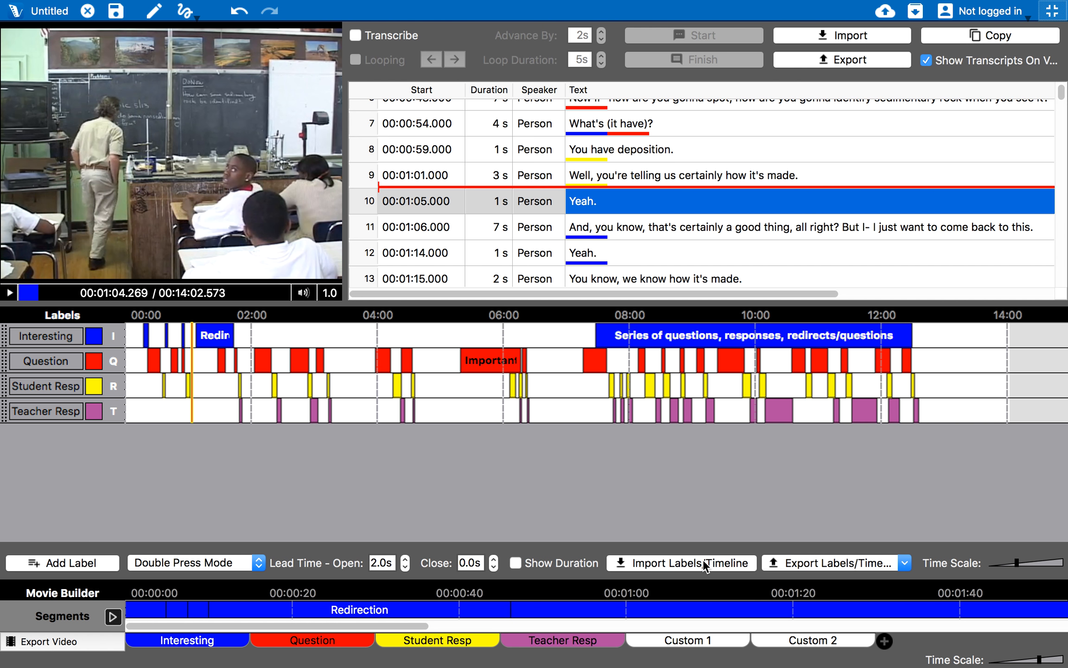
Export the whole timeline to the Desktop as a V-Note Timeline file named 'test timelines'
{"action": "left_click", "coordinate": [799, 561]}
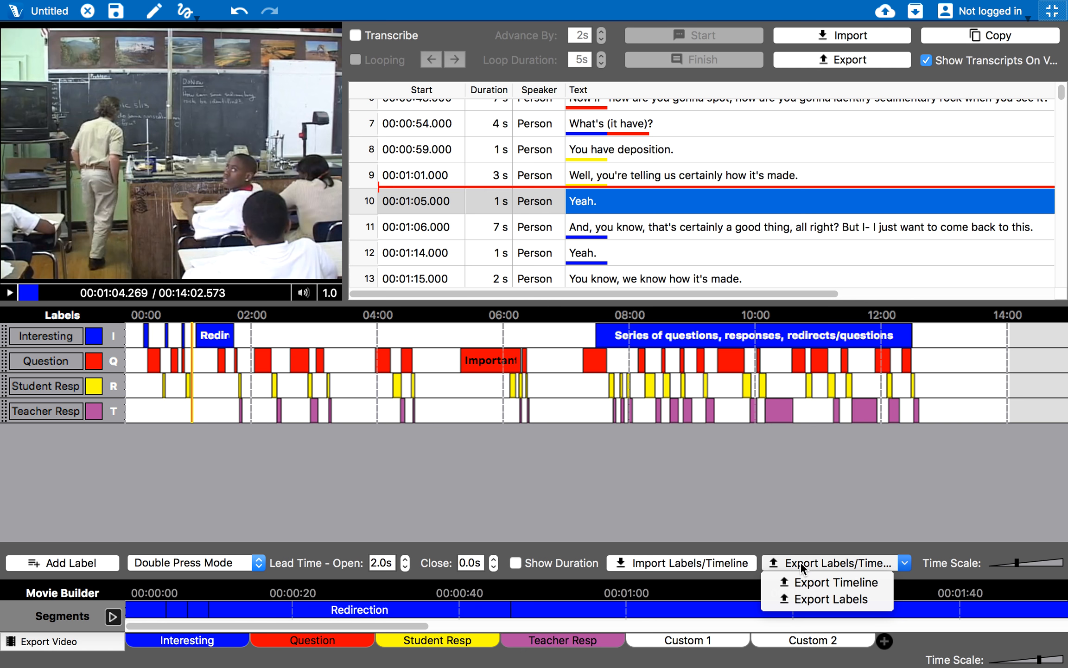
{"action": "left_click", "coordinate": [821, 583]}
{"action": "left_click", "coordinate": [293, 146]}
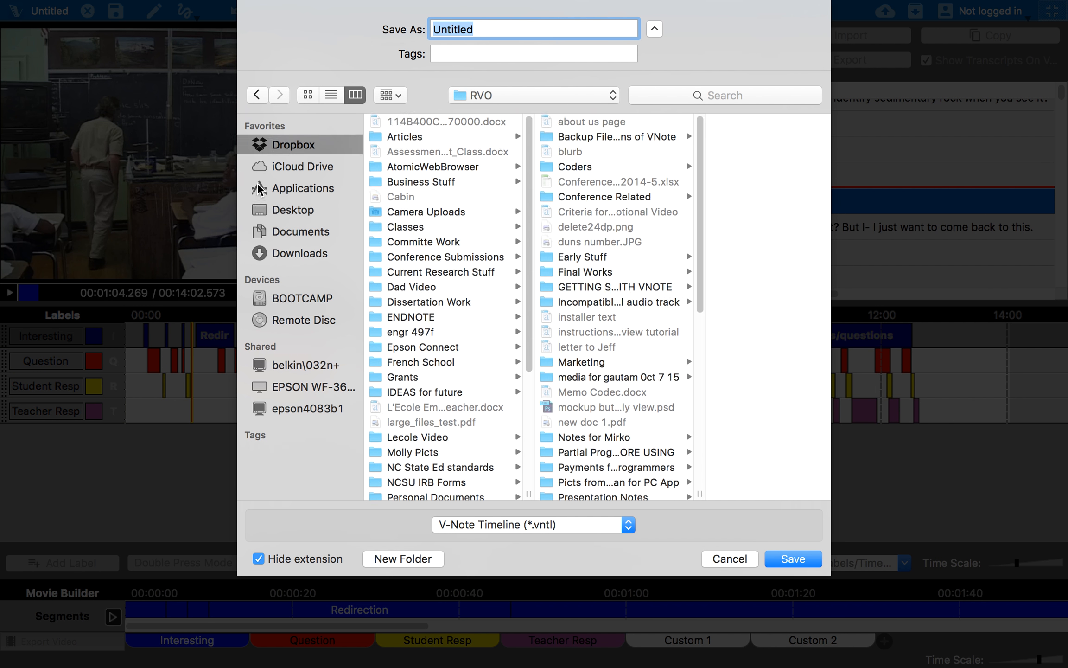
{"action": "left_click", "coordinate": [317, 219]}
{"action": "type", "text": "test timelines"}
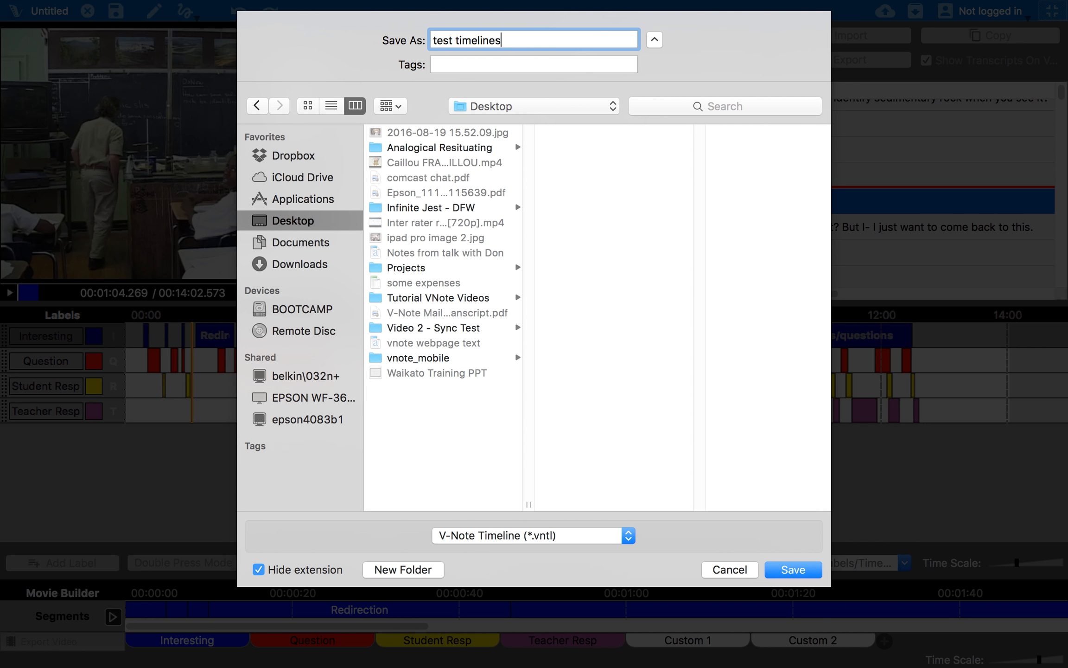
{"action": "left_click", "coordinate": [794, 569]}
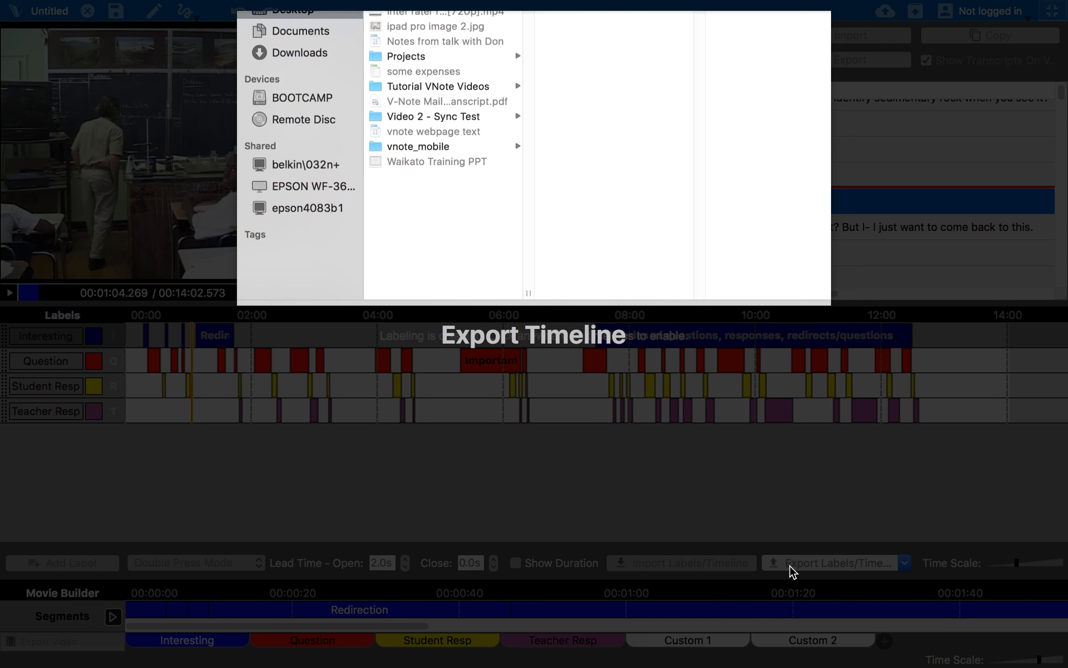
{"action": "left_click", "coordinate": [705, 562]}
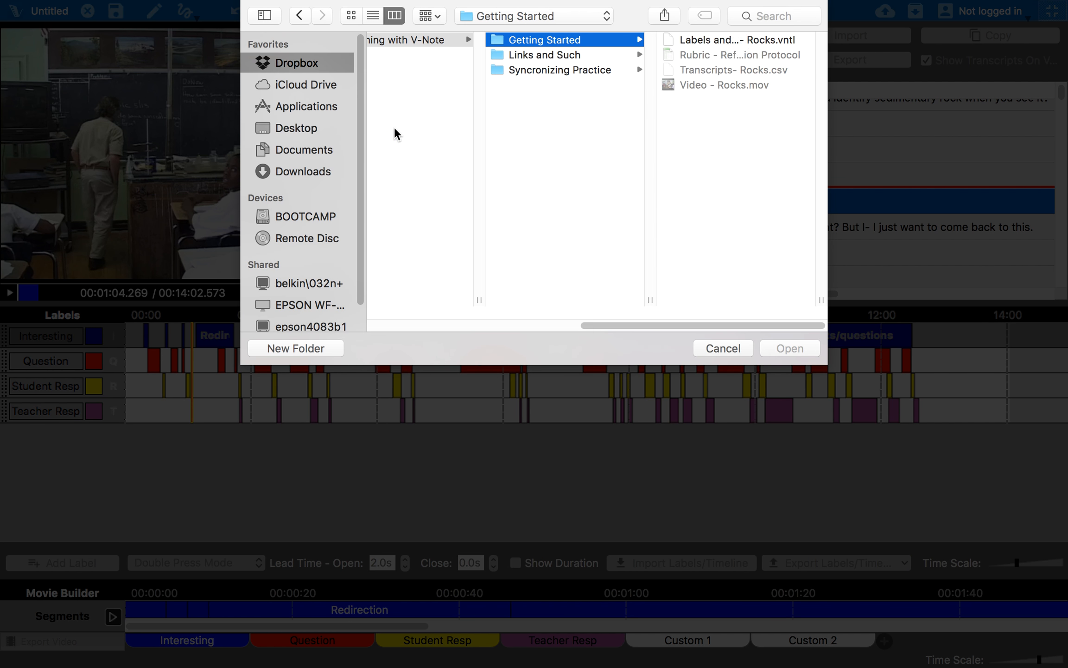
{"action": "left_click", "coordinate": [297, 187]}
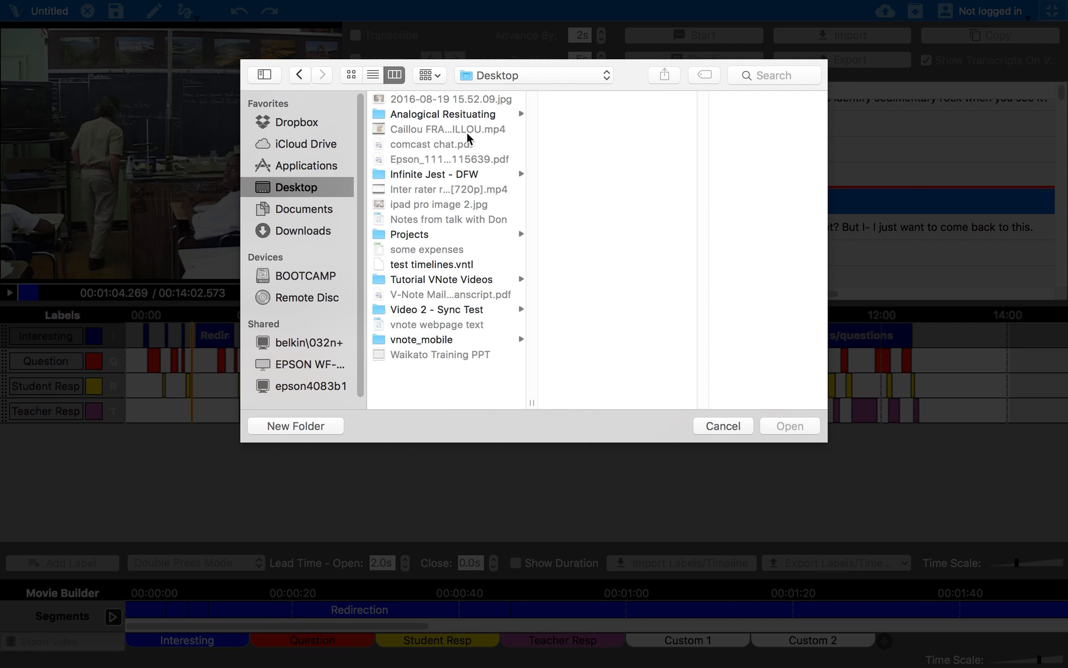
{"action": "left_click", "coordinate": [459, 266]}
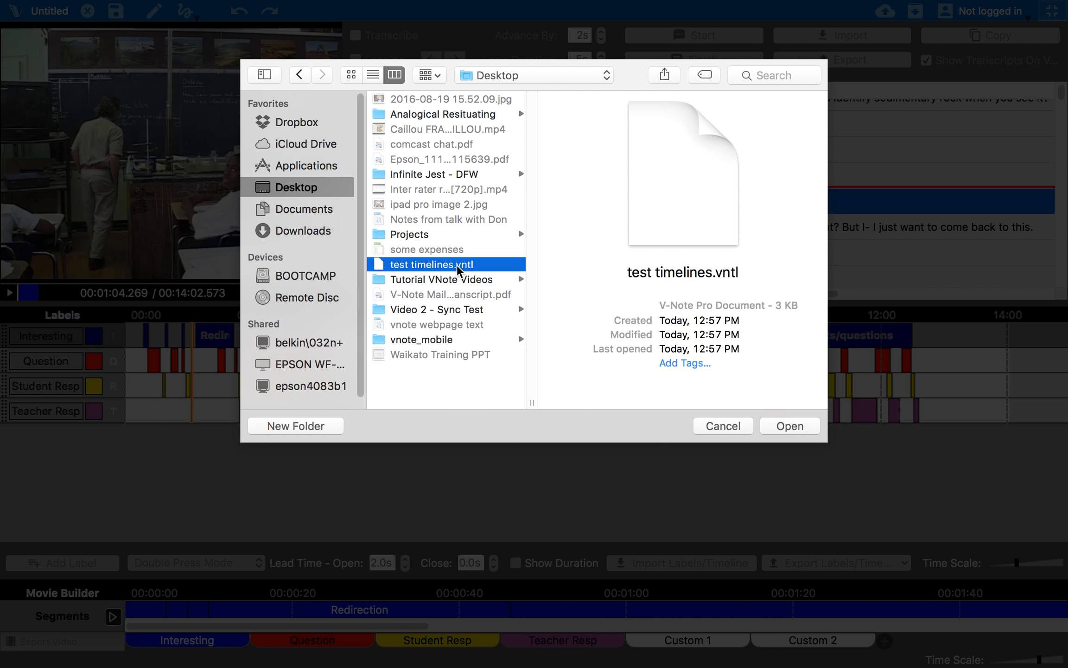
{"action": "left_click", "coordinate": [720, 424]}
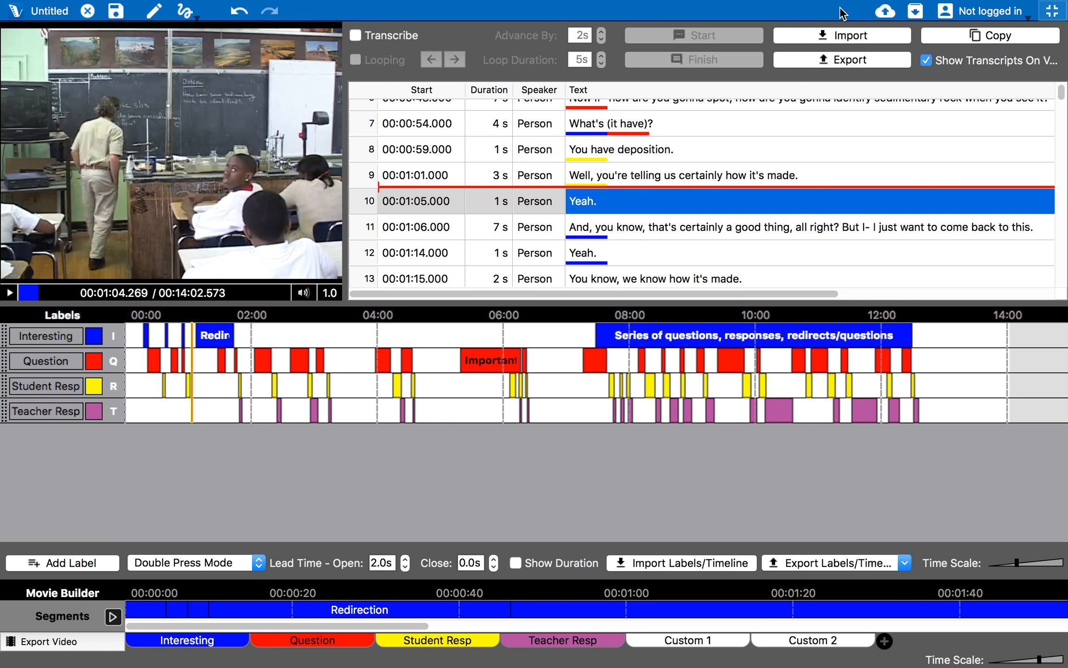
{"action": "mouse_move", "coordinate": [475, 4]}
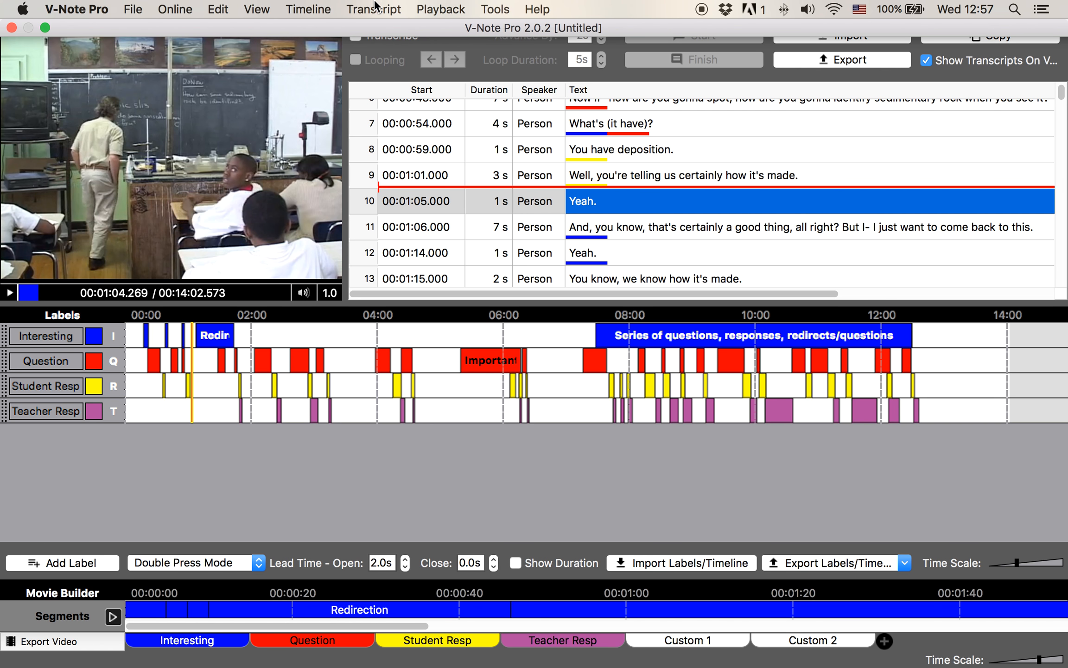
Show Text Links and import the Reformed Teaching Observation Protocol rubric from Beginning with V-Note > Getting Started
{"action": "left_click", "coordinate": [255, 6]}
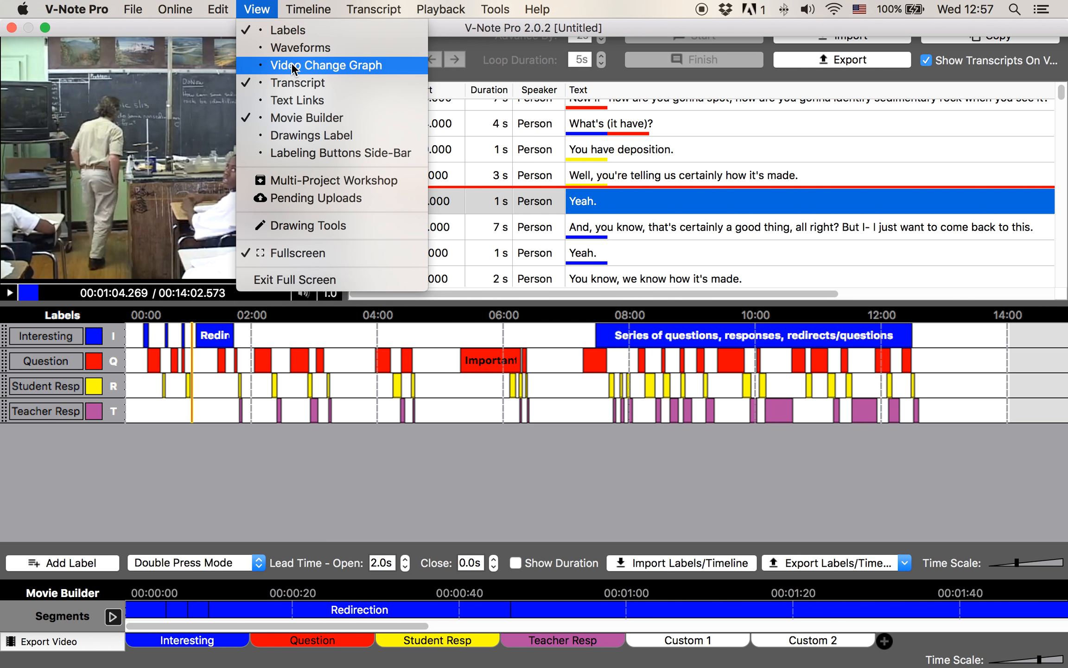
{"action": "left_click", "coordinate": [289, 99]}
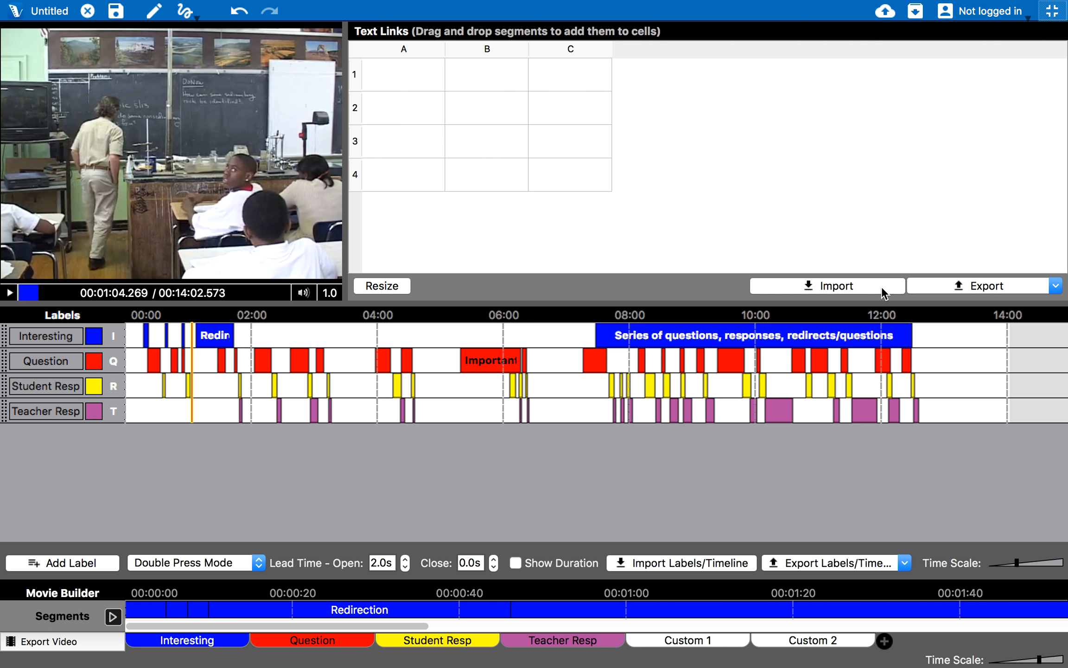
{"action": "left_click", "coordinate": [841, 286]}
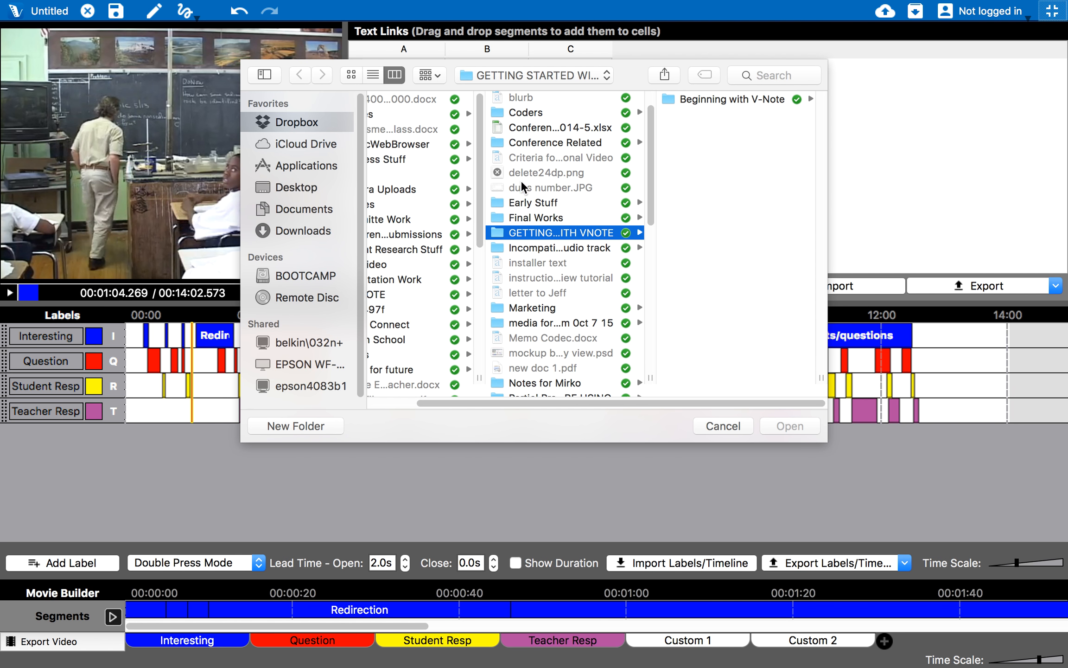
{"action": "left_click", "coordinate": [747, 98]}
{"action": "left_click", "coordinate": [735, 98]}
{"action": "left_click", "coordinate": [732, 115]}
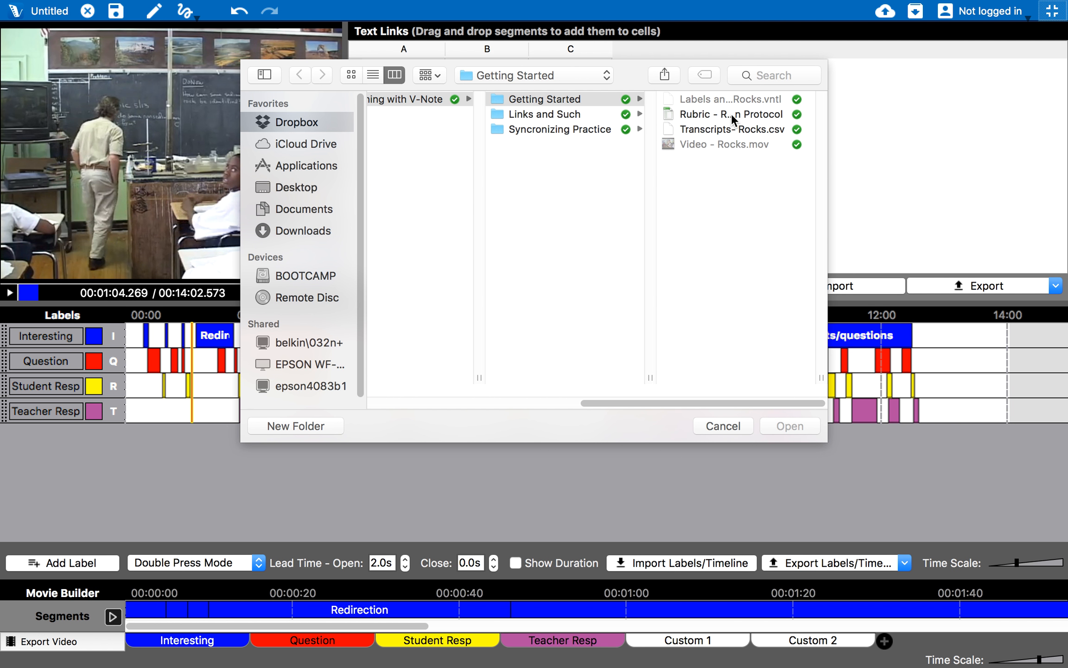
{"action": "double_click", "coordinate": [566, 113]}
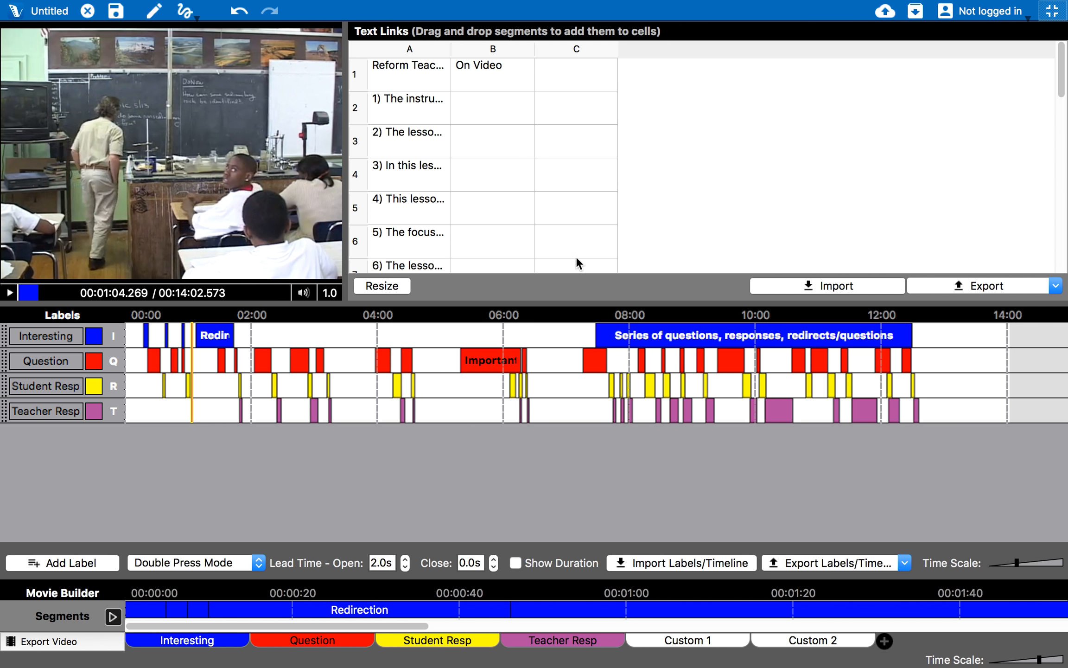
Widen rubric column A to show full statements and re-enable timeline labeling
{"action": "left_click_drag", "start_coordinate": [453, 48], "coordinate": [942, 66]}
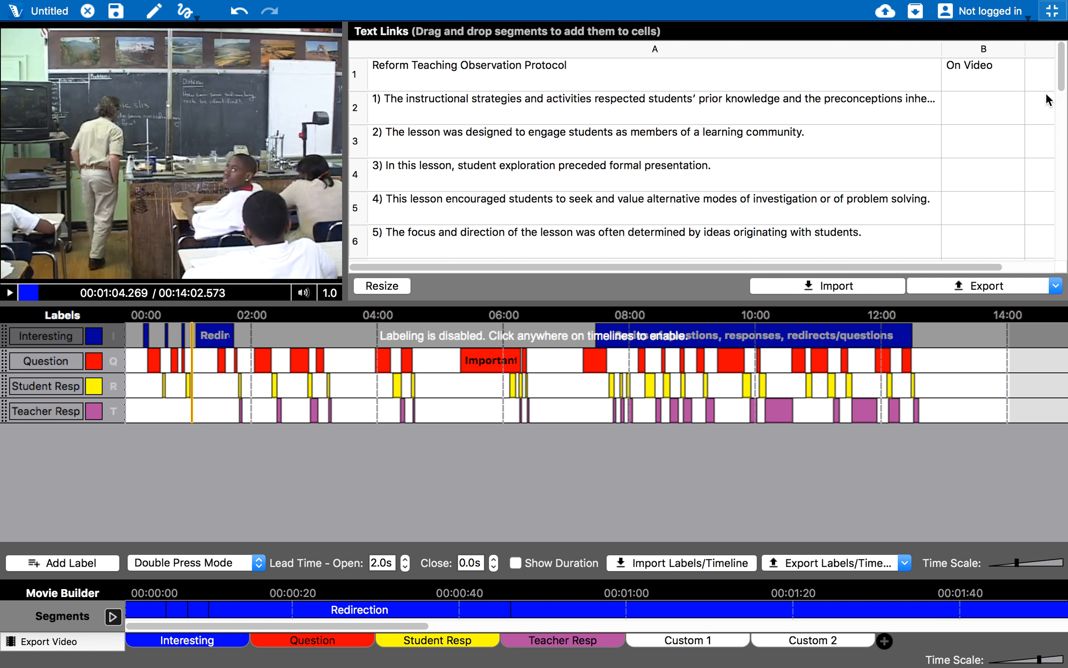
{"action": "left_click_drag", "start_coordinate": [1062, 74], "coordinate": [1065, 49]}
{"action": "left_click", "coordinate": [566, 353]}
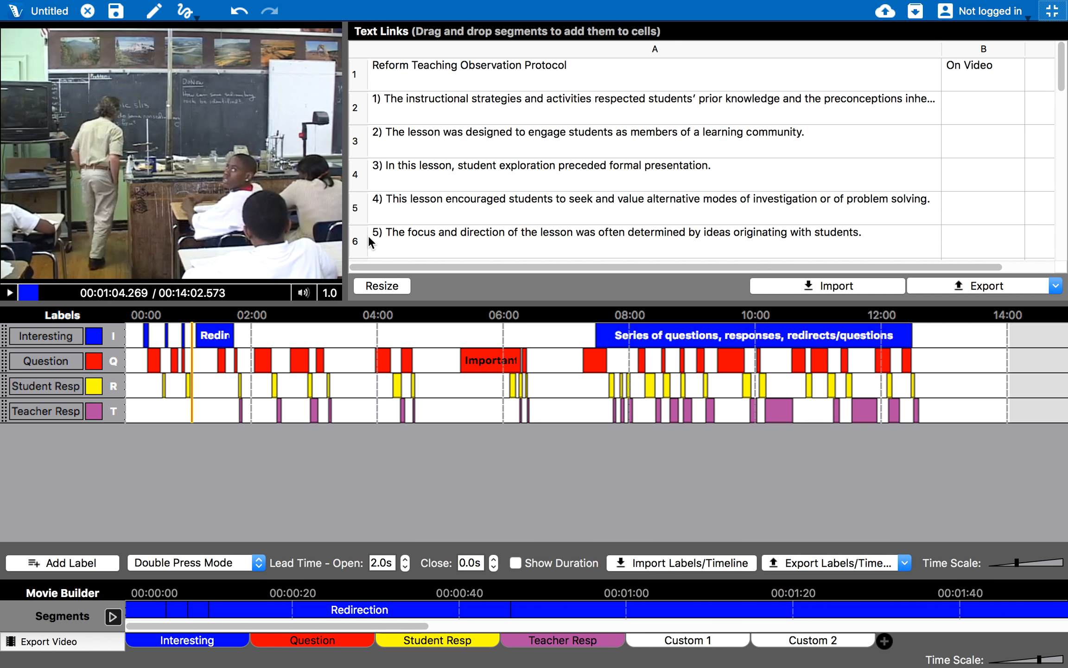
Link coded segments to rubric statements 5, 3 and 2, plus a question to statement 3's column B
{"action": "left_click_drag", "start_coordinate": [492, 362], "coordinate": [521, 242]}
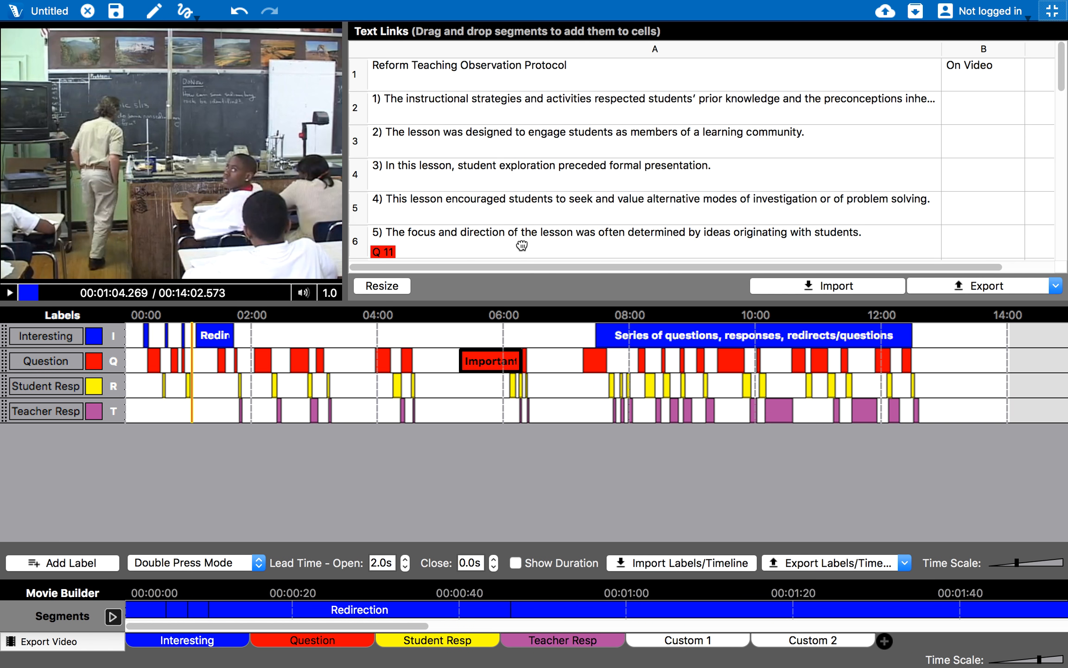
{"action": "left_click_drag", "start_coordinate": [651, 342], "coordinate": [556, 181]}
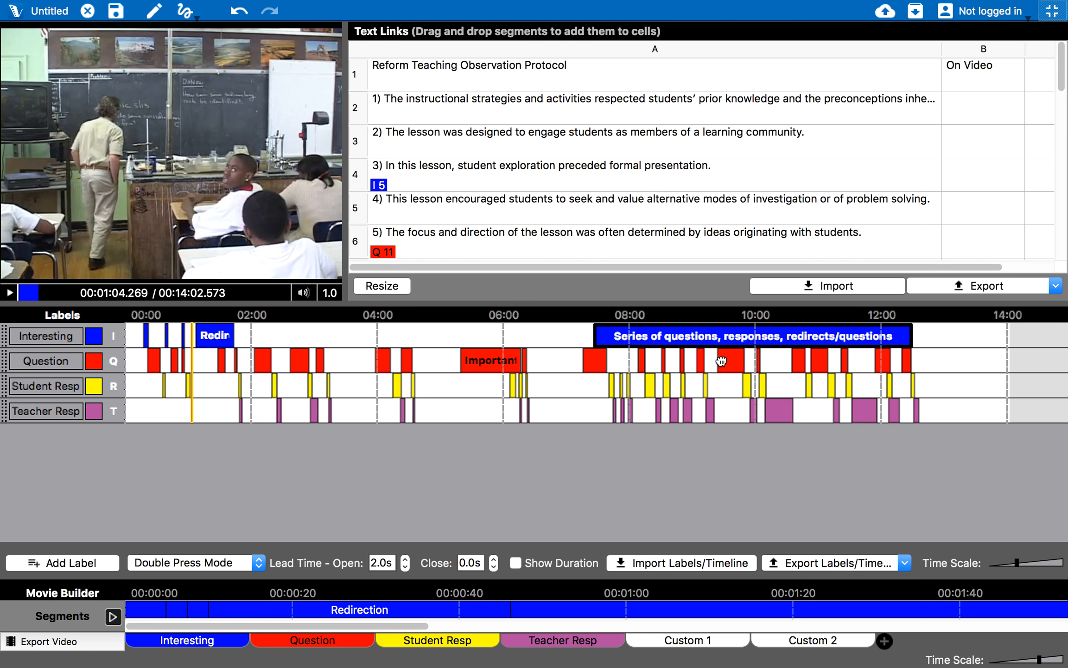
{"action": "left_click_drag", "start_coordinate": [787, 415], "coordinate": [471, 184]}
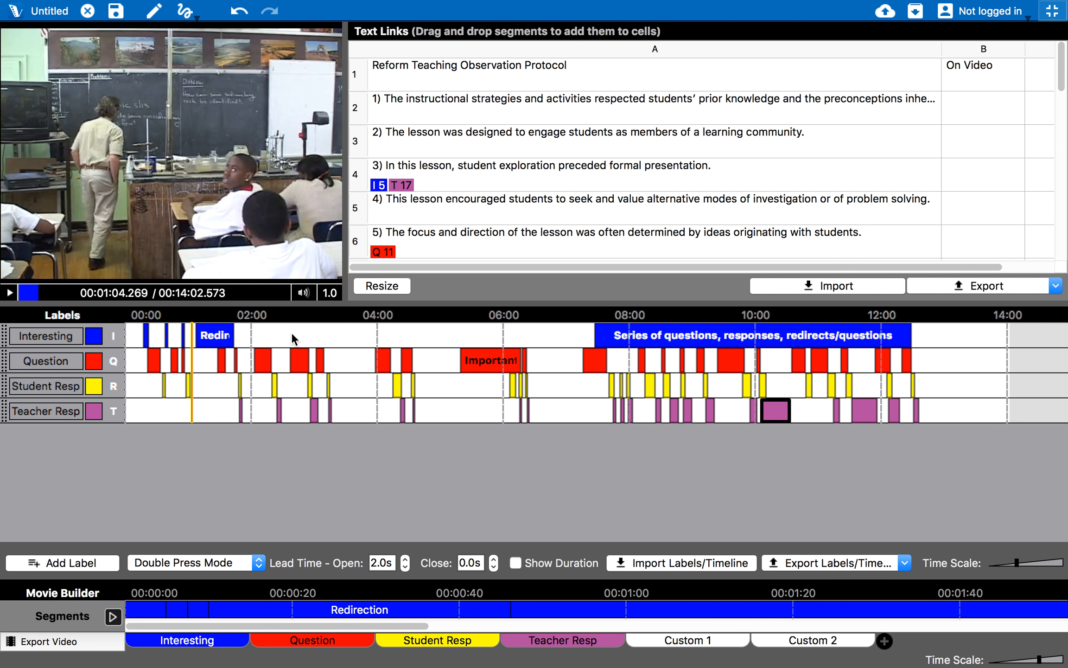
{"action": "left_click_drag", "start_coordinate": [262, 360], "coordinate": [479, 147]}
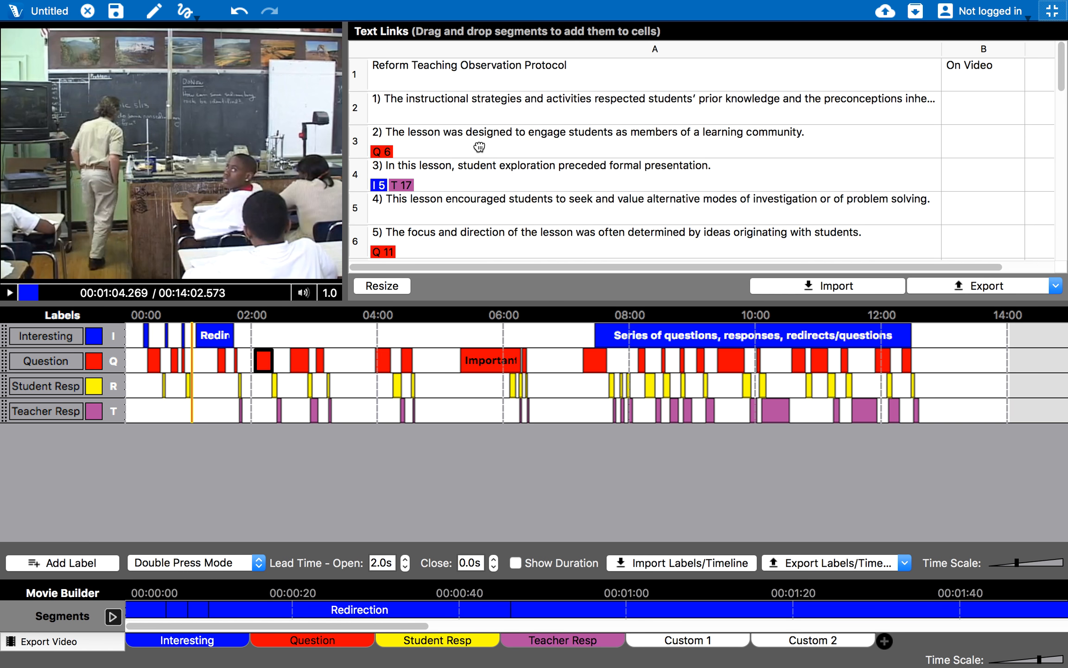
{"action": "left_click", "coordinate": [788, 167]}
{"action": "scroll", "coordinate": [1054, 167], "scroll_direction": "down", "scroll_amount": 15}
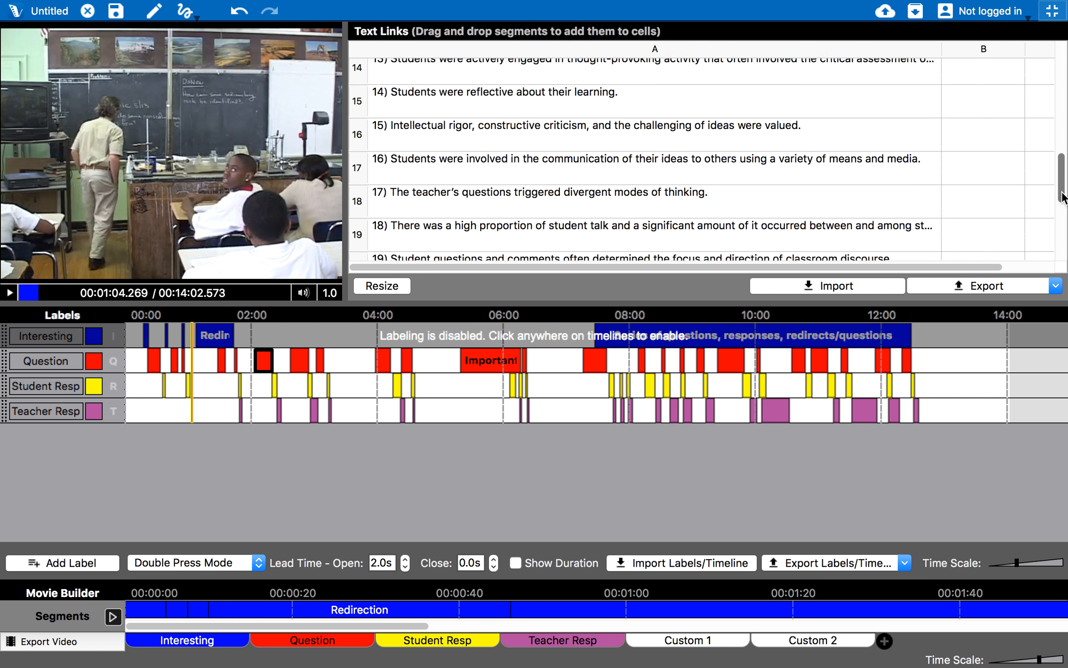
{"action": "scroll", "coordinate": [1055, 167], "scroll_direction": "up", "scroll_amount": 15}
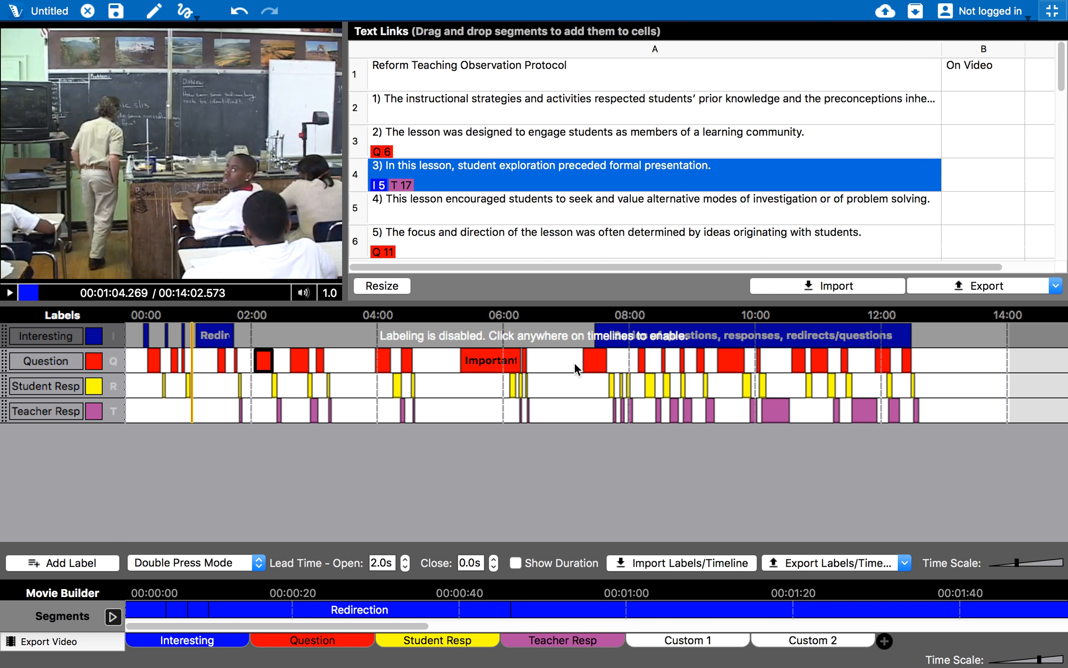
{"action": "left_click", "coordinate": [588, 361]}
{"action": "left_click_drag", "start_coordinate": [588, 360], "coordinate": [976, 171]}
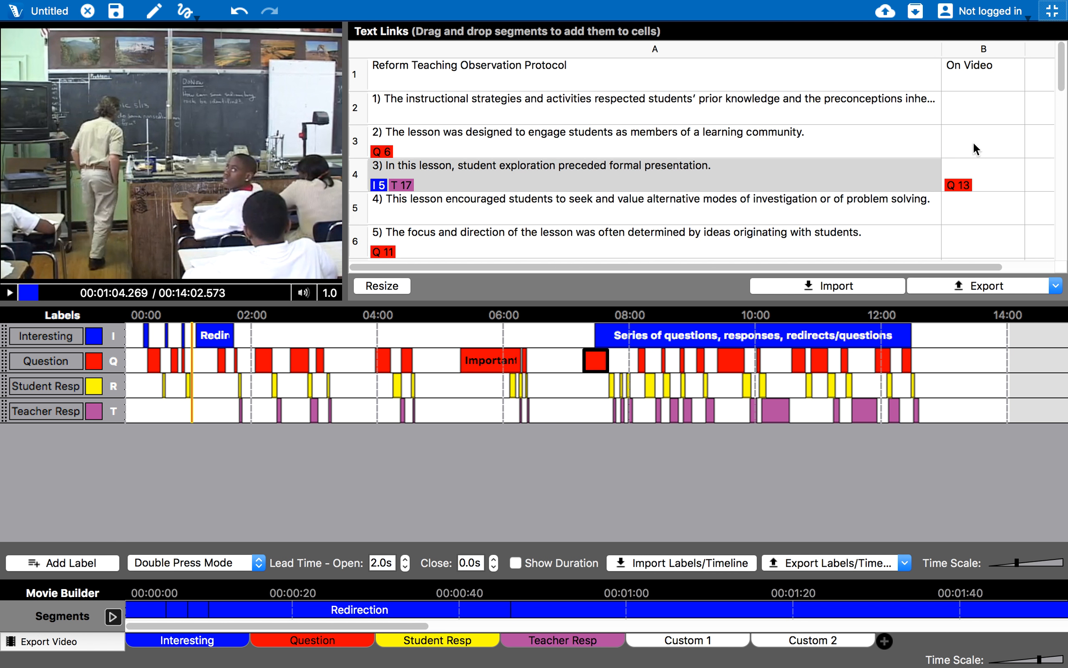
{"action": "double_click", "coordinate": [998, 112]}
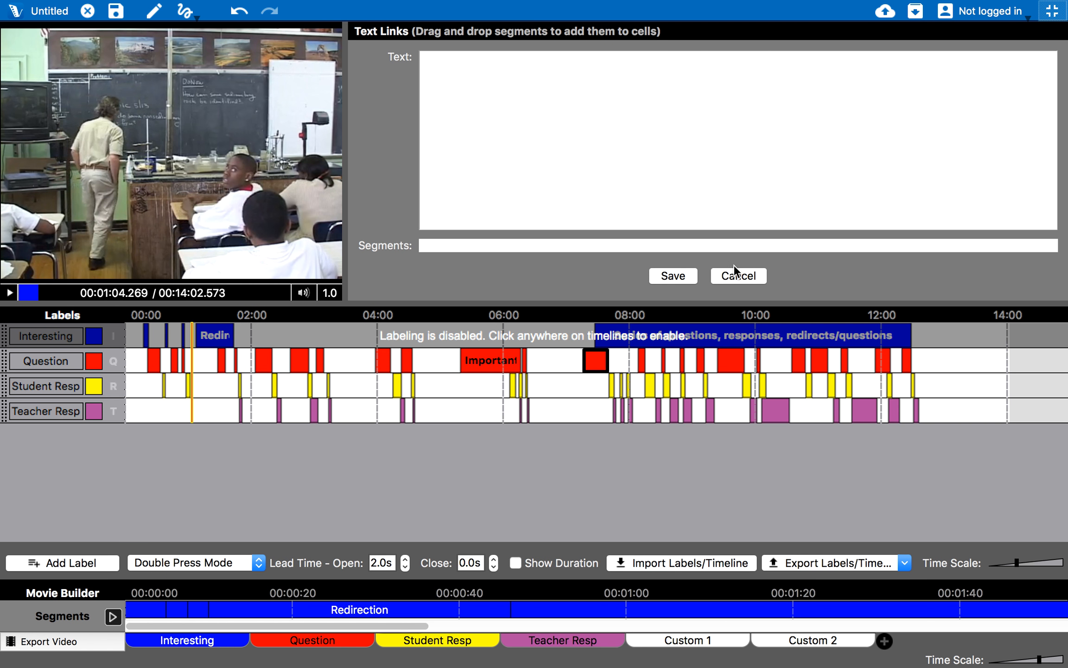
Cancel the cell editor and check linked segments for statements 3 and 5 on the timeline
{"action": "left_click", "coordinate": [747, 276]}
{"action": "left_click", "coordinate": [760, 168]}
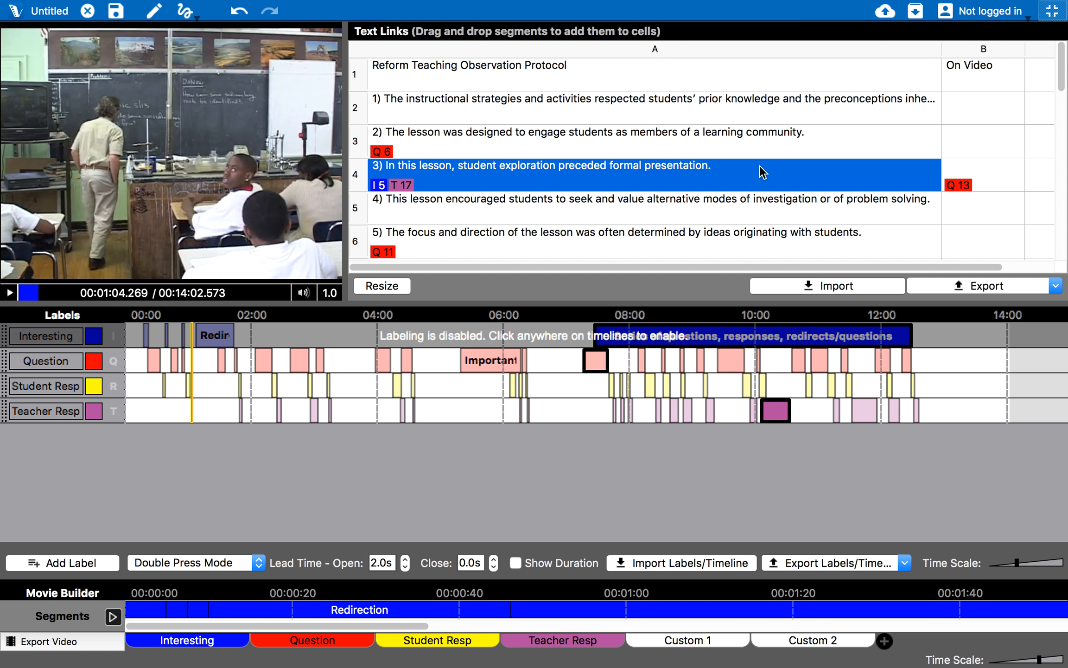
{"action": "left_click", "coordinate": [447, 153]}
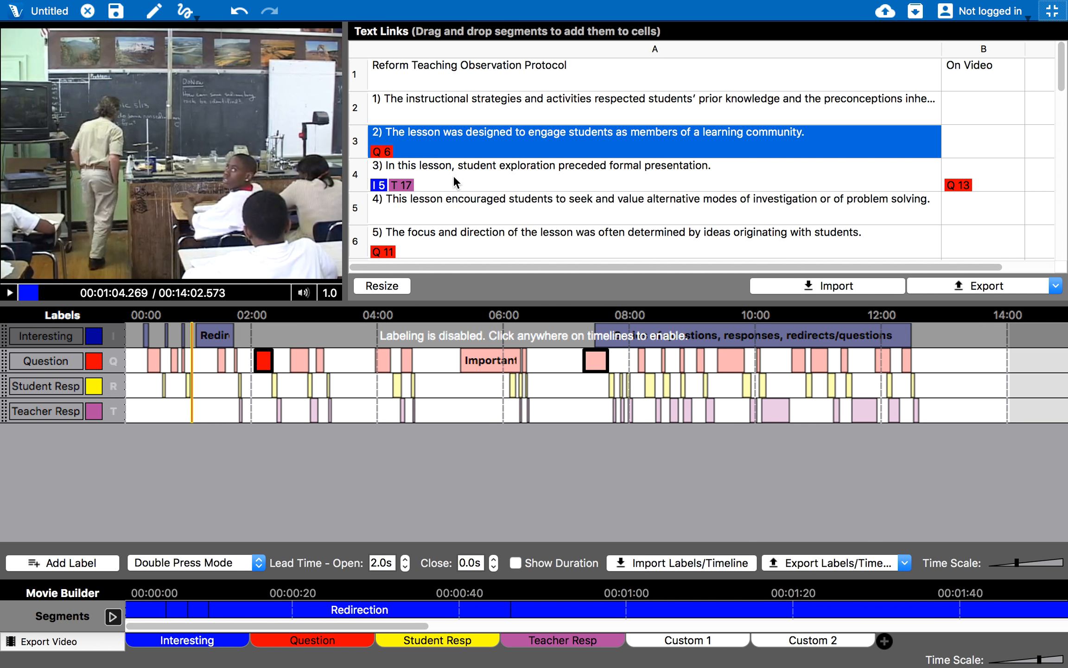
{"action": "left_click", "coordinate": [418, 175]}
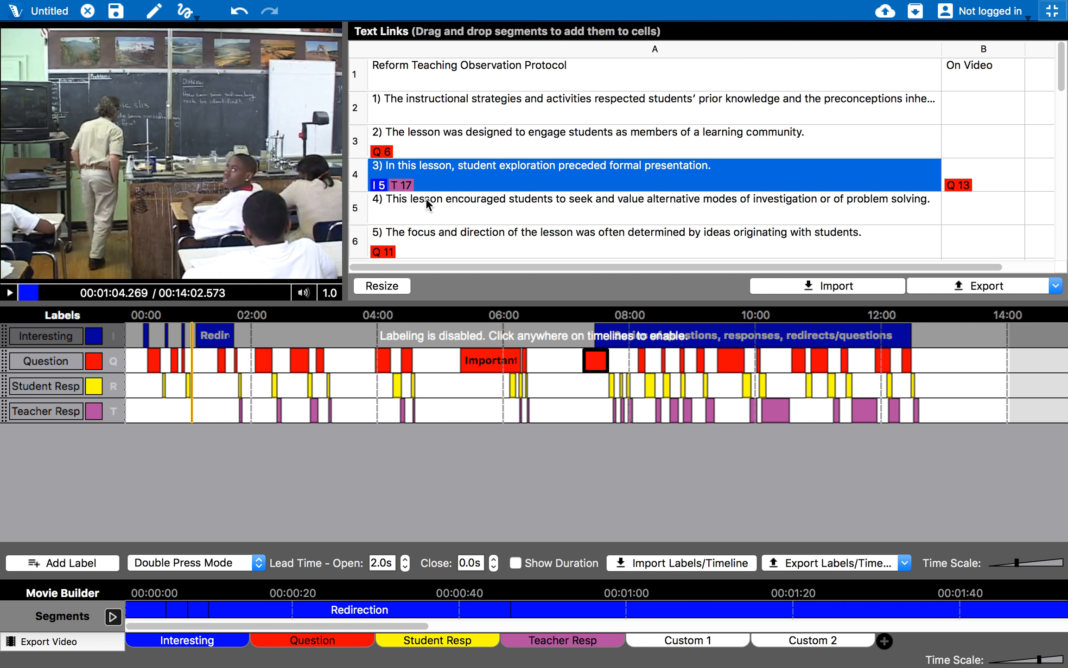
{"action": "left_click", "coordinate": [418, 230]}
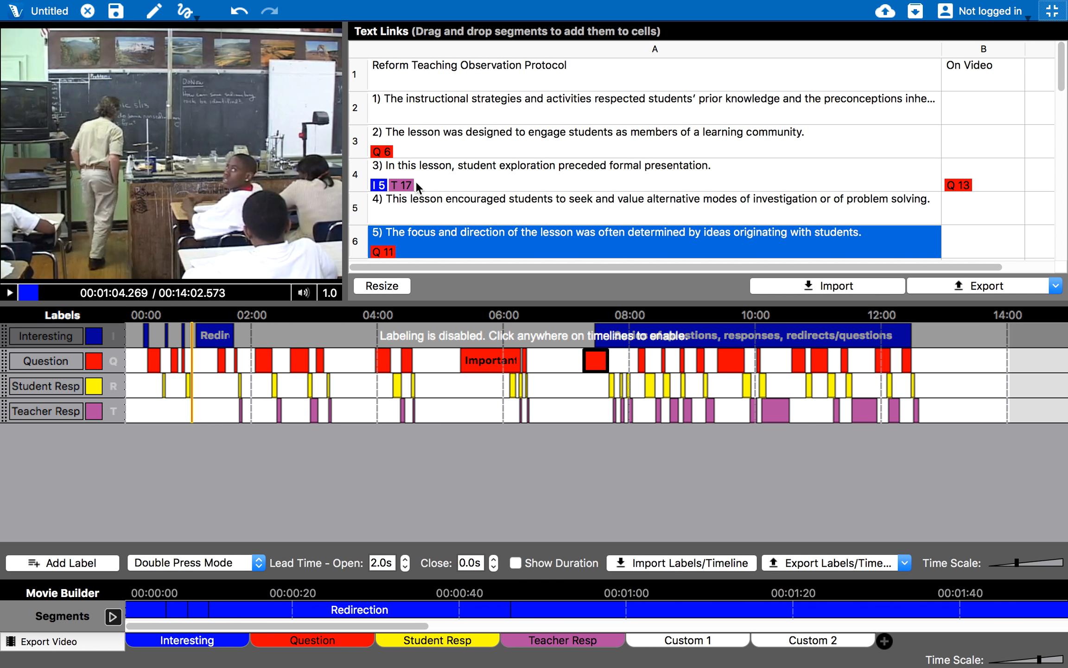
{"action": "left_click", "coordinate": [415, 183]}
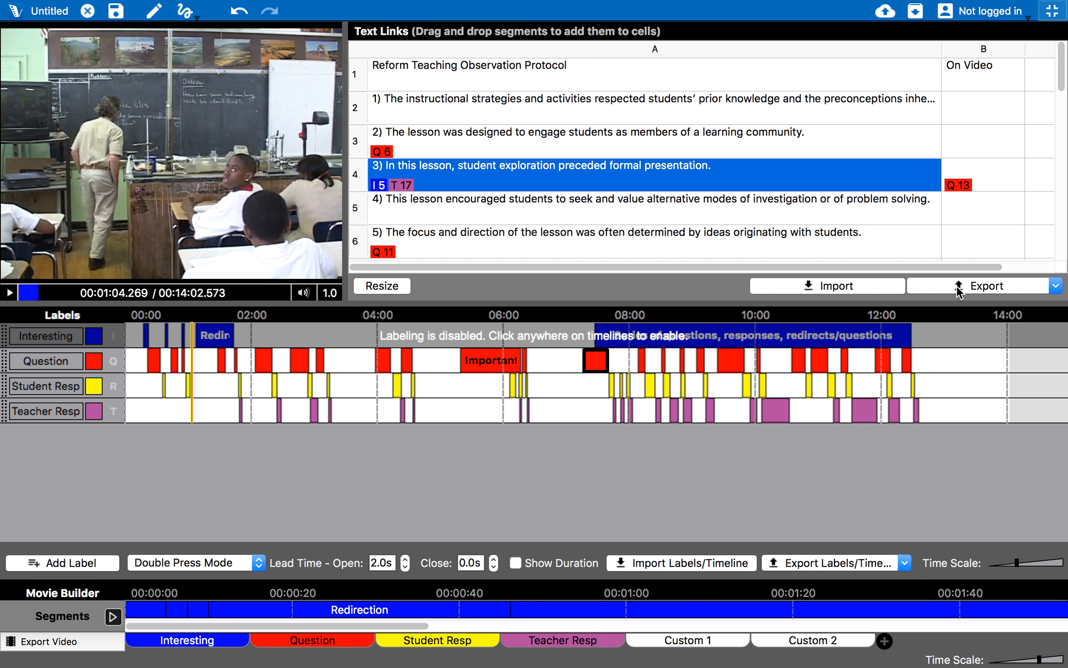
View the CSV/XLSX text-link export formats, dismiss them, and re-enable labeling
{"action": "left_click", "coordinate": [971, 291]}
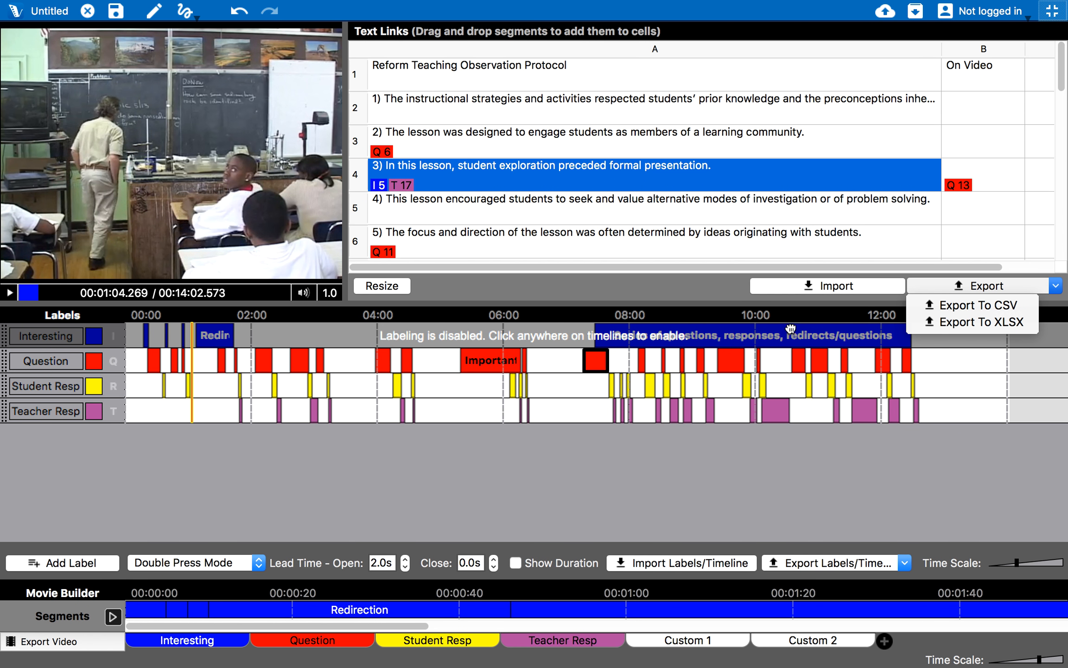
{"action": "left_click", "coordinate": [666, 289]}
{"action": "left_click", "coordinate": [562, 406]}
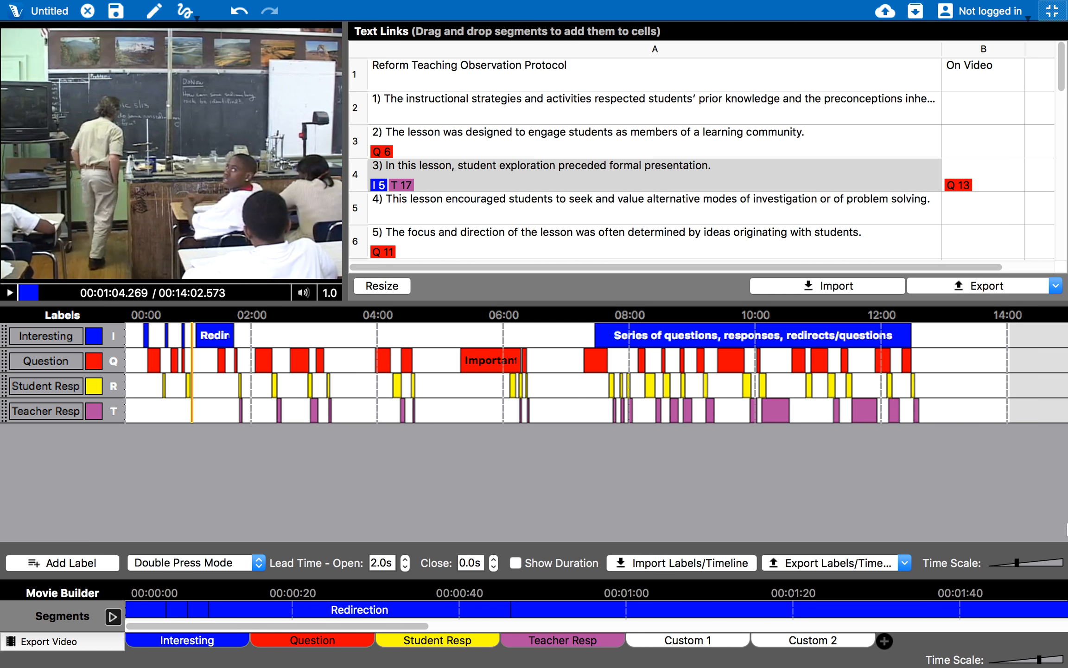
Choose View > Transcript to replace the Text Links grid with the transcript table
{"action": "mouse_move", "coordinate": [284, 2]}
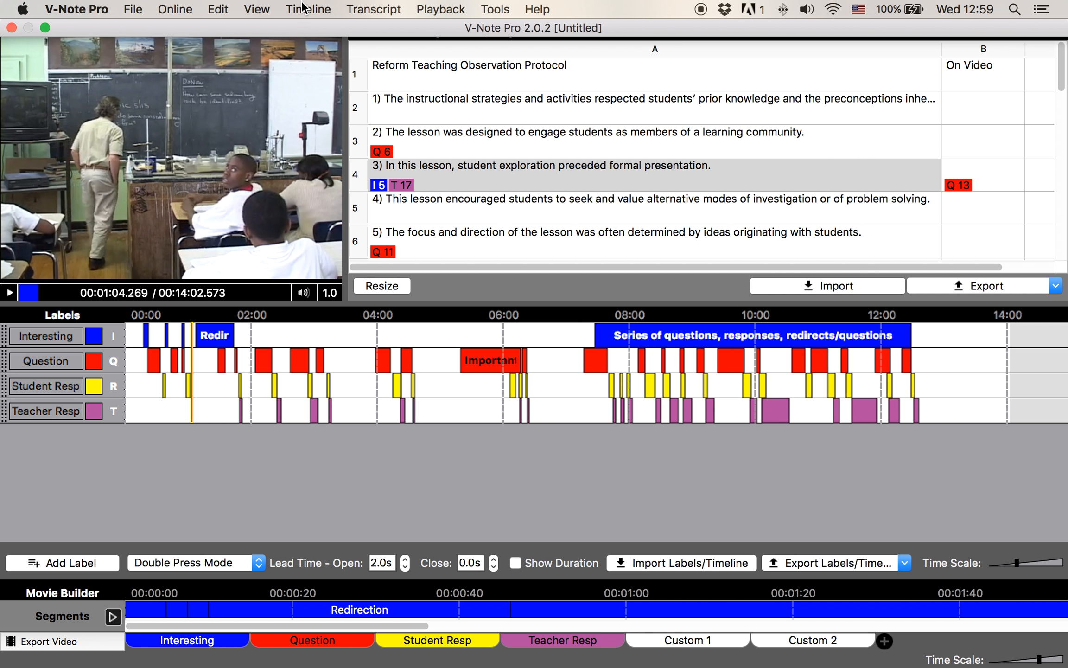
{"action": "left_click", "coordinate": [365, 10]}
{"action": "mouse_move", "coordinate": [259, 9]}
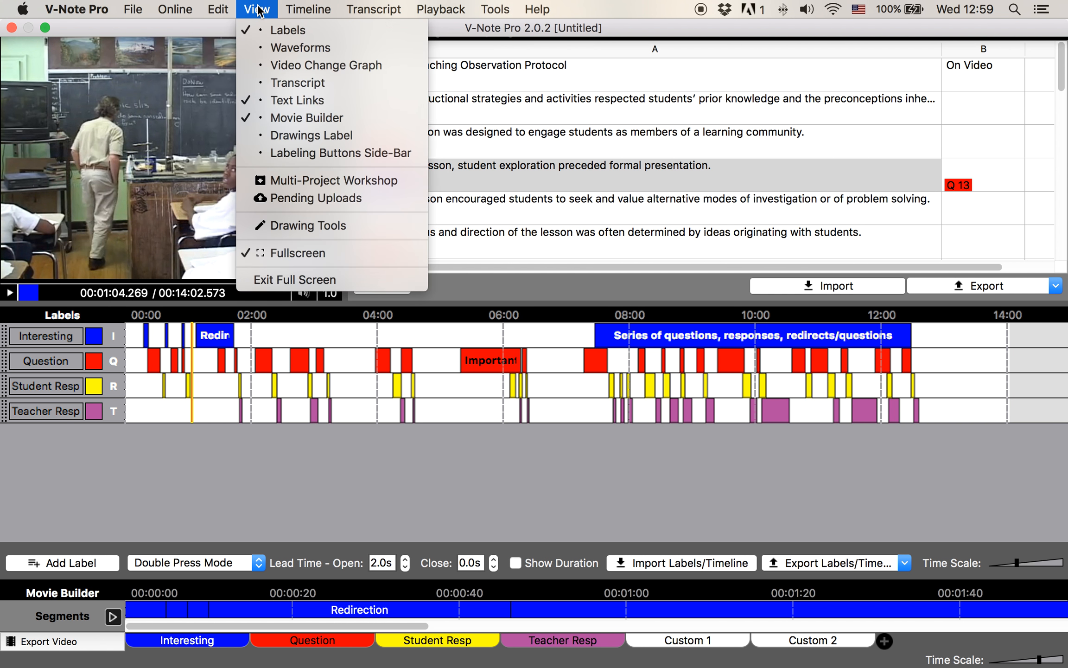
{"action": "left_click", "coordinate": [300, 85]}
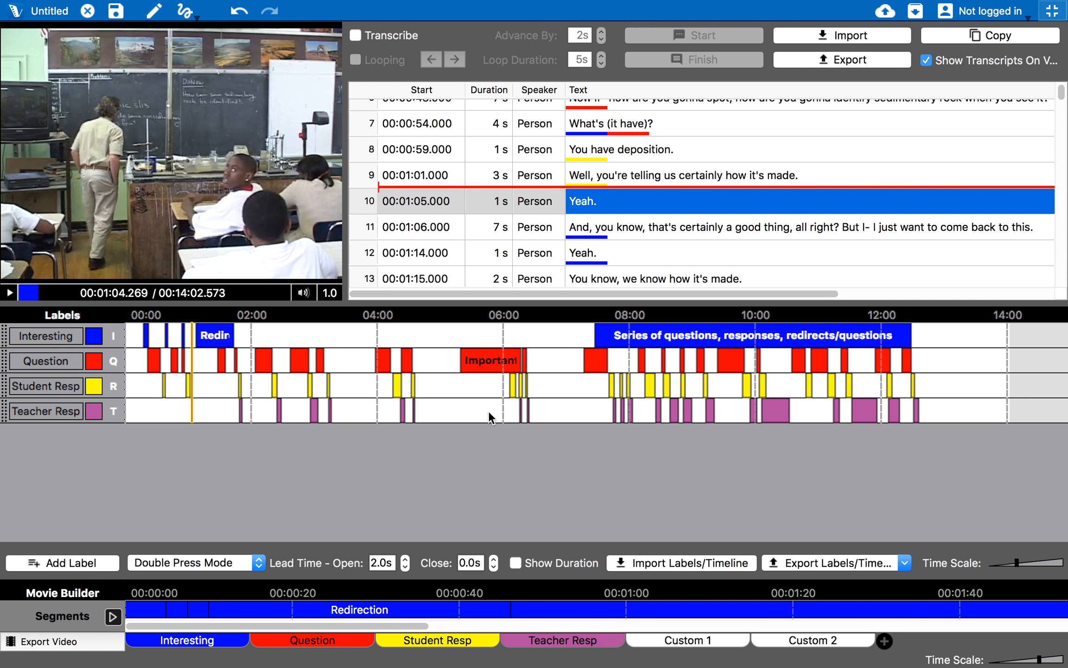
Load the Question clips into the Movie Builder, compress its timeline, and play them back
{"action": "left_click", "coordinate": [321, 643]}
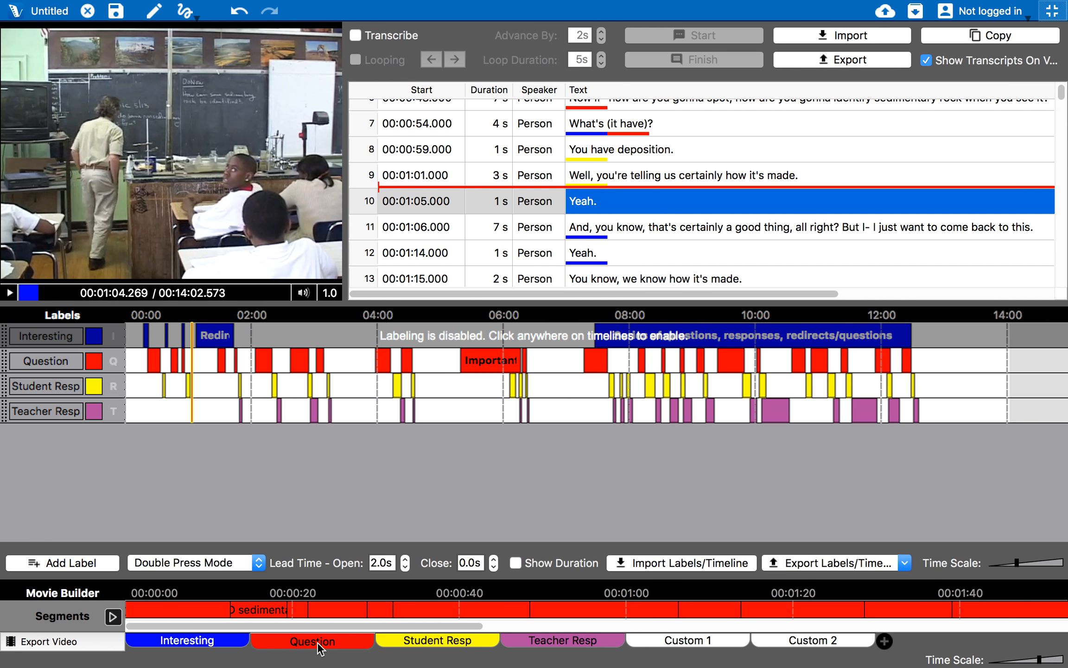
{"action": "mouse_move", "coordinate": [1041, 664]}
{"action": "left_click_drag", "start_coordinate": [1040, 659], "coordinate": [1019, 658]}
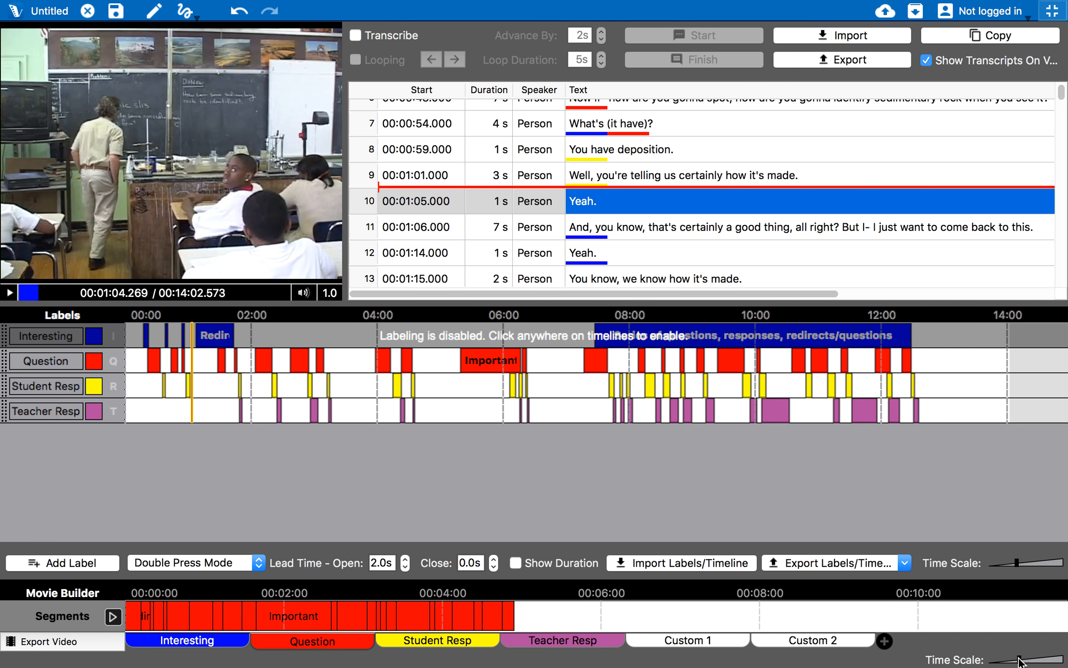
{"action": "left_click", "coordinate": [113, 616]}
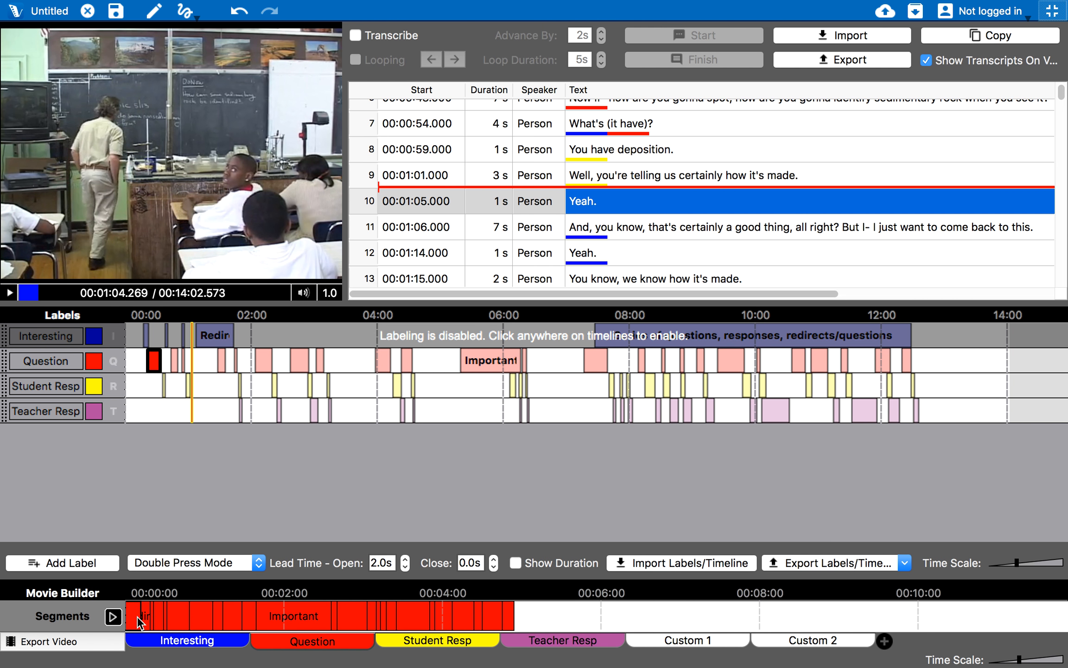
Start a 'Question' video export, cancel it, and switch the builder to the Interesting clips
{"action": "left_click", "coordinate": [98, 643]}
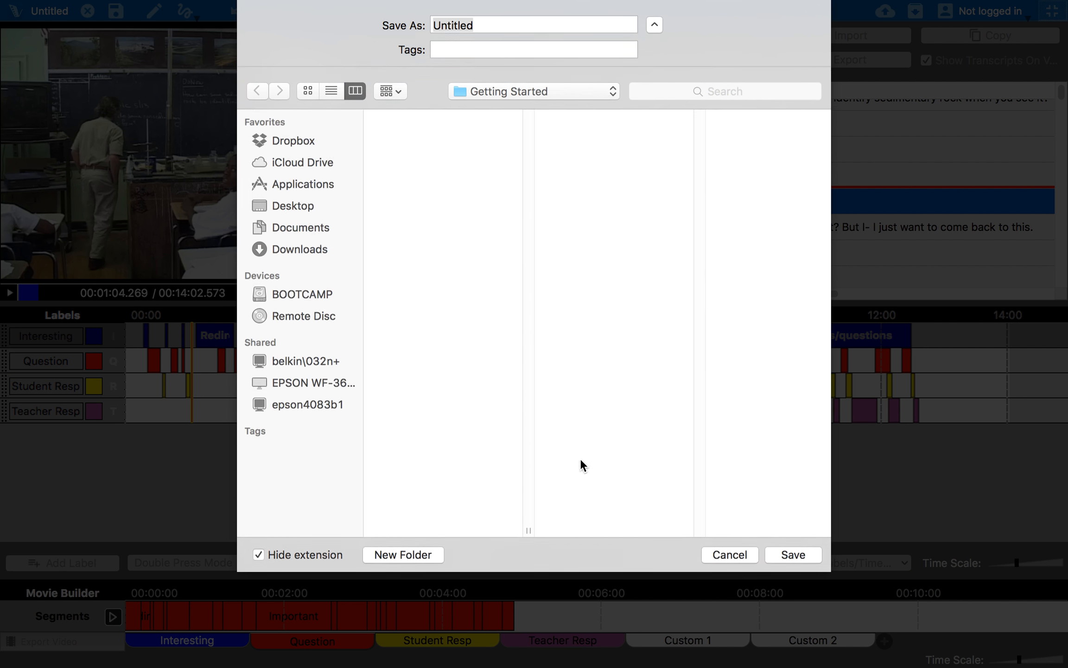
{"action": "type", "text": "Question"}
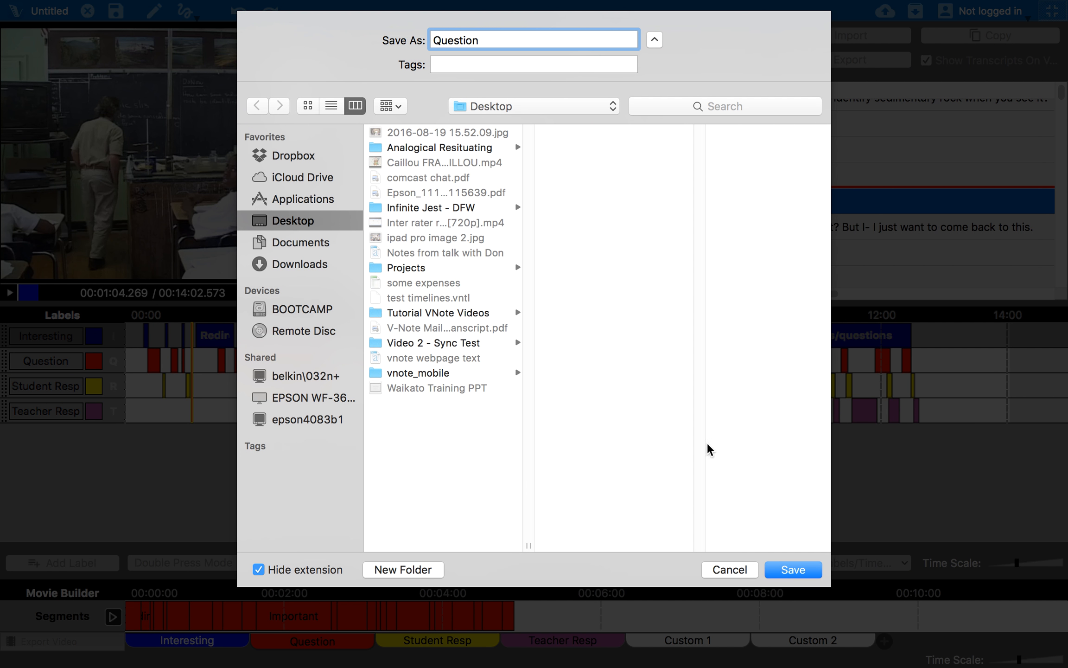
{"action": "left_click", "coordinate": [723, 569]}
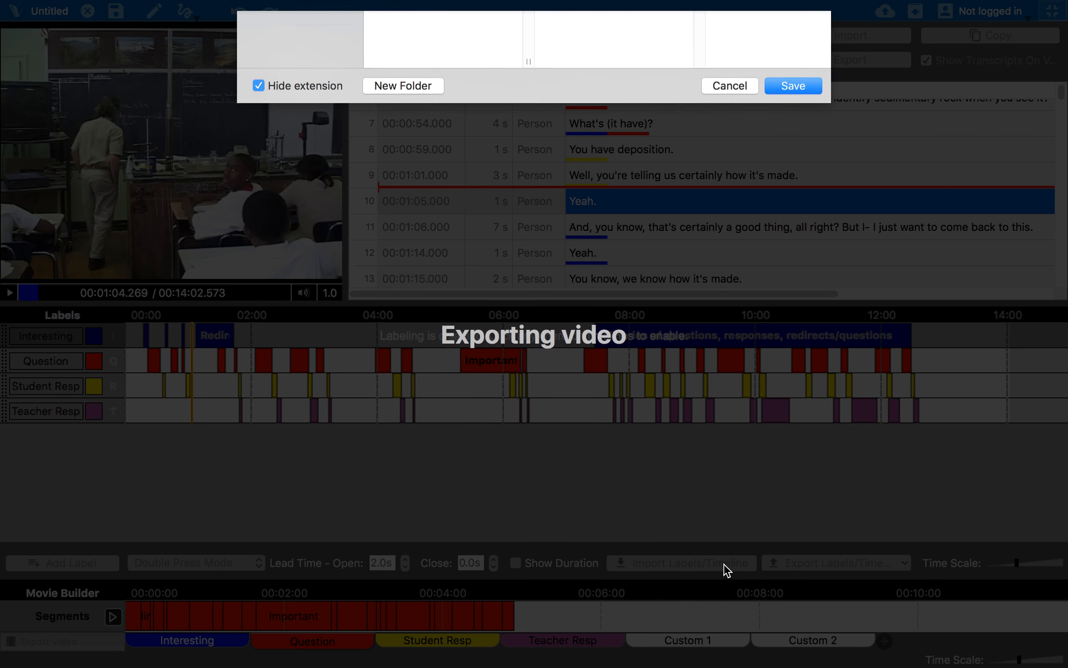
{"action": "left_click", "coordinate": [440, 641]}
{"action": "left_click", "coordinate": [310, 641]}
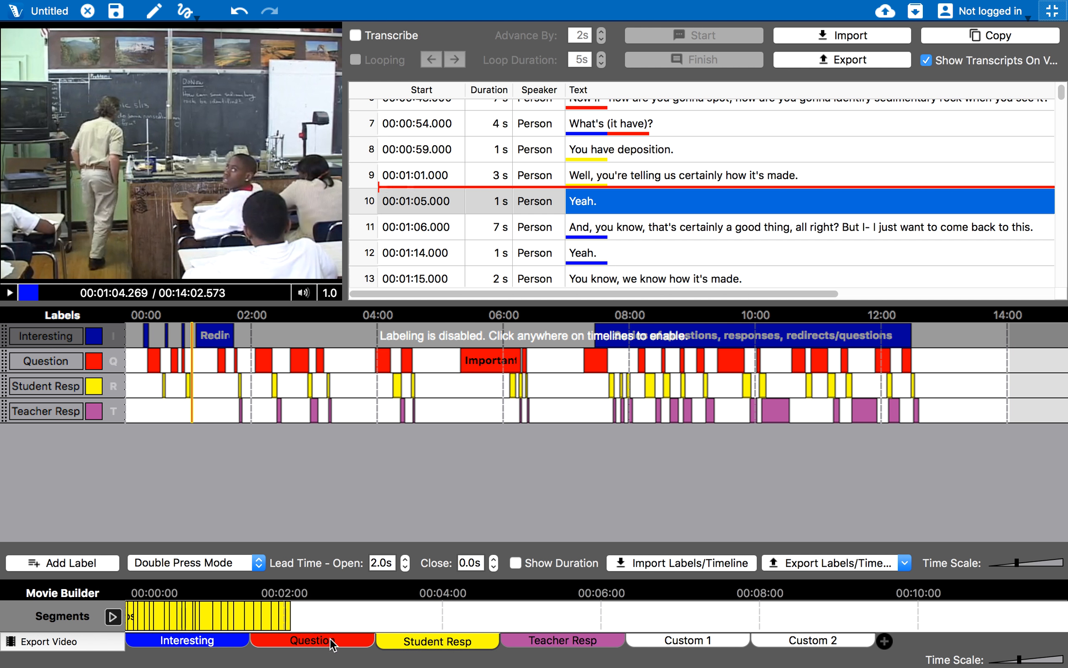
{"action": "left_click", "coordinate": [208, 641]}
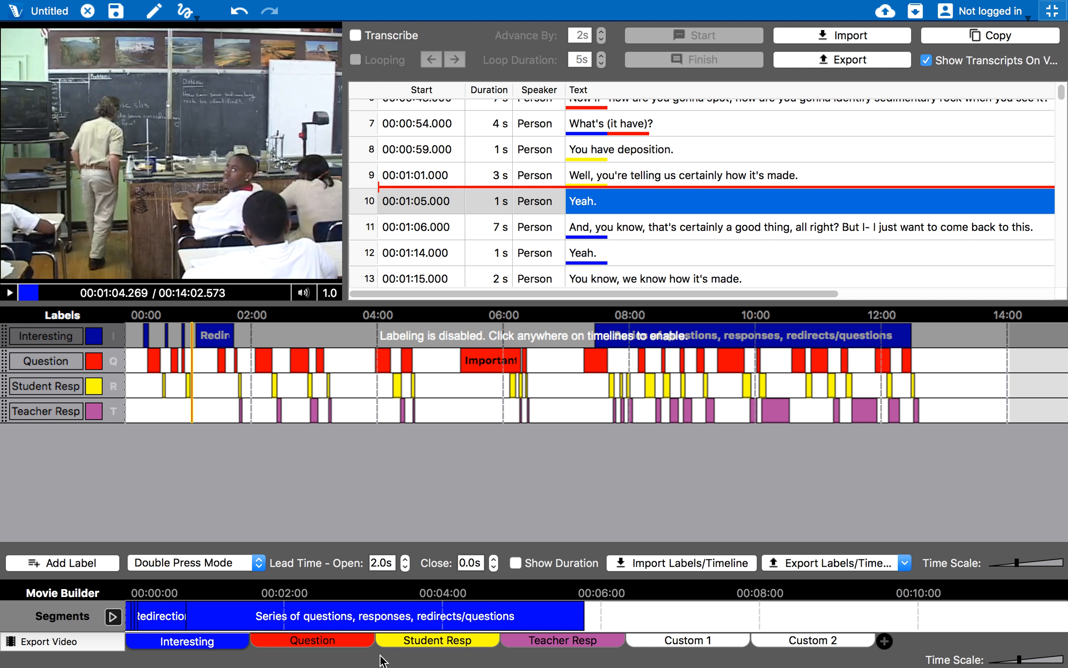
Load and preview the Teacher Resp clips, then name their video export 'teacher responses'
{"action": "left_click", "coordinate": [564, 644]}
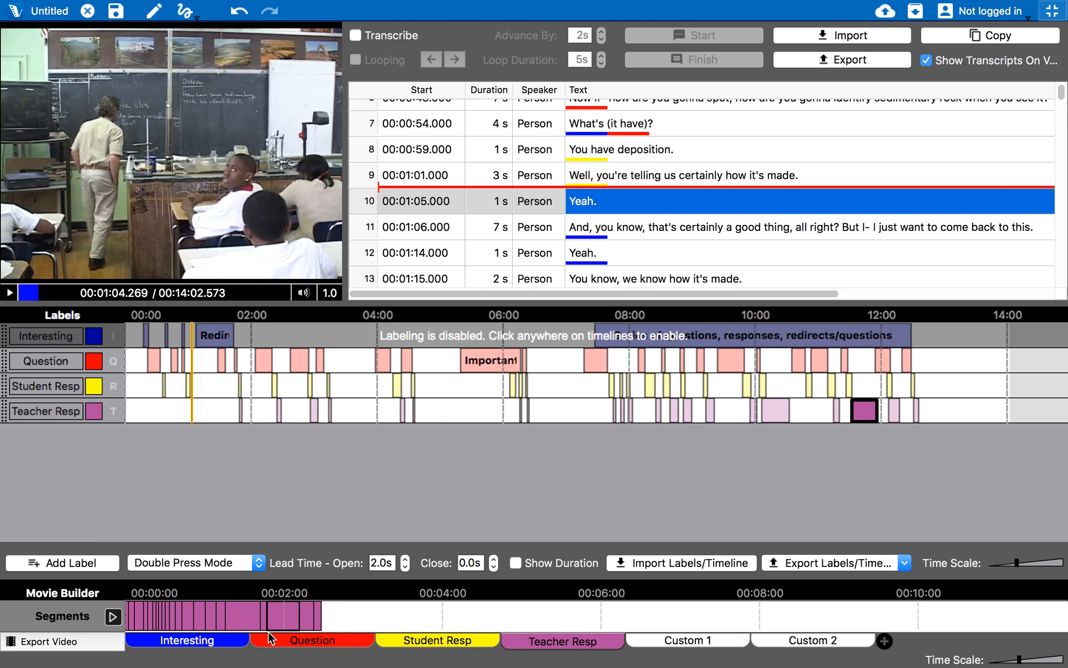
{"action": "left_click", "coordinate": [113, 616]}
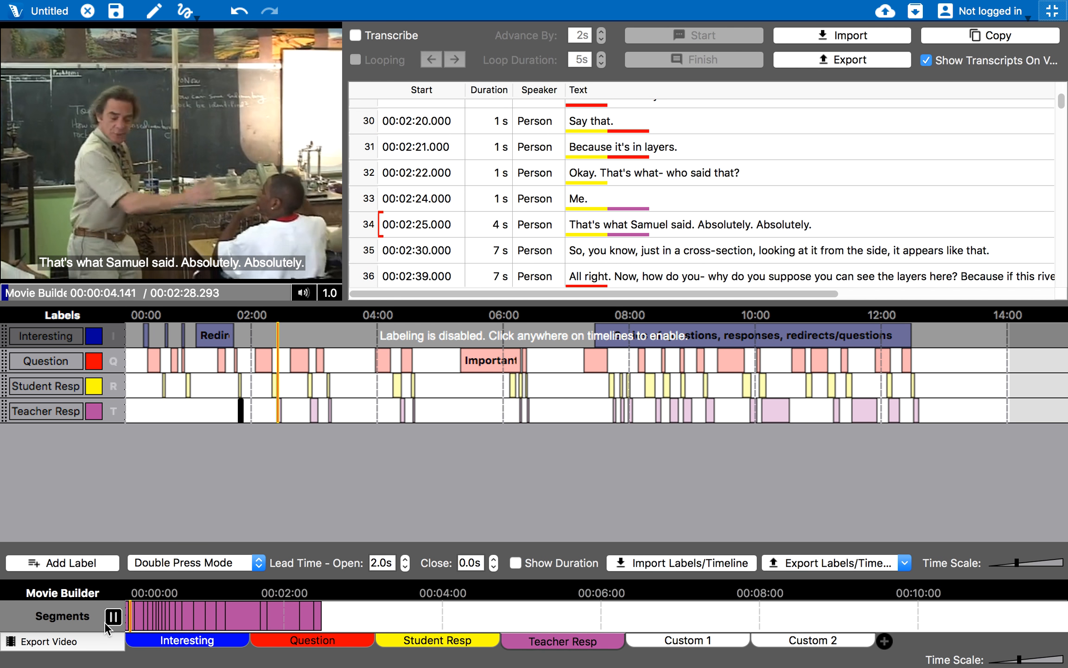
{"action": "left_click", "coordinate": [105, 622]}
{"action": "left_click", "coordinate": [69, 642]}
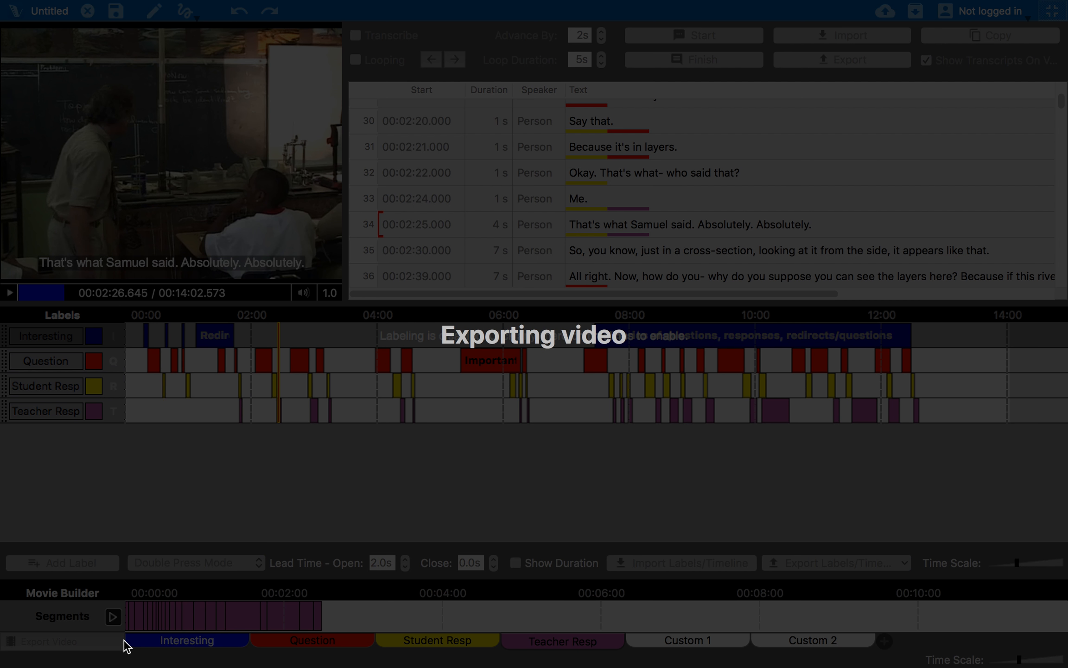
{"action": "type", "text": "teac"}
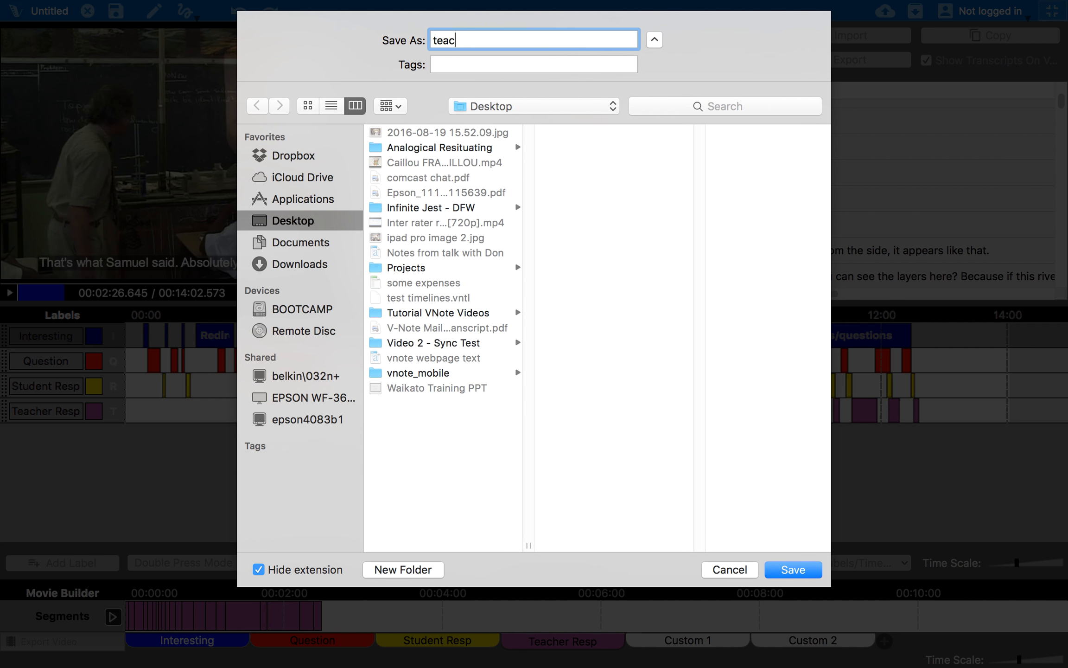
{"action": "type", "text": "her responses"}
Save the export as teacher responses.webm on the Desktop and let it run to Done
{"action": "left_click", "coordinate": [790, 574]}
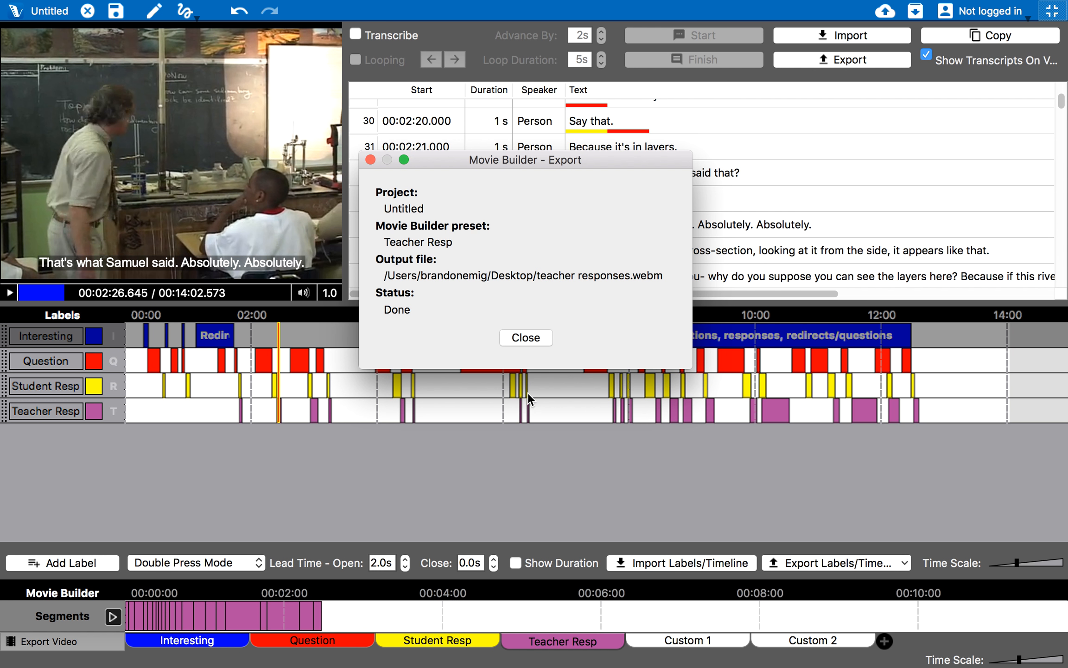
Close the export summary, minimize V-Note Pro and Finder, close PowerPoint, and select teacher responses.webm
{"action": "left_click", "coordinate": [532, 338]}
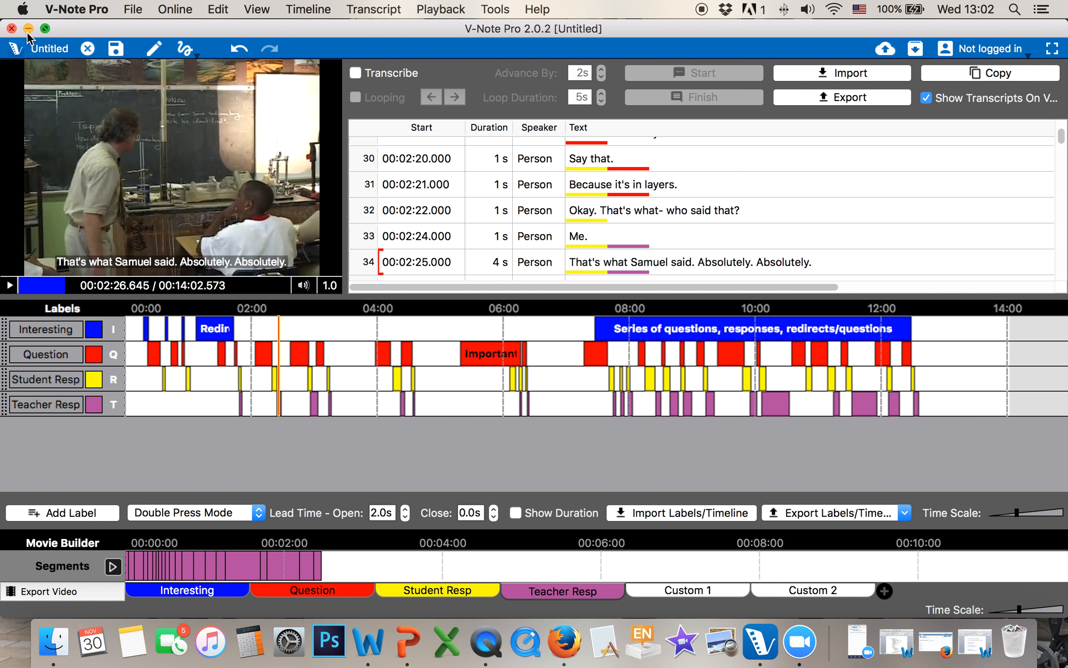
{"action": "key", "text": "super+m"}
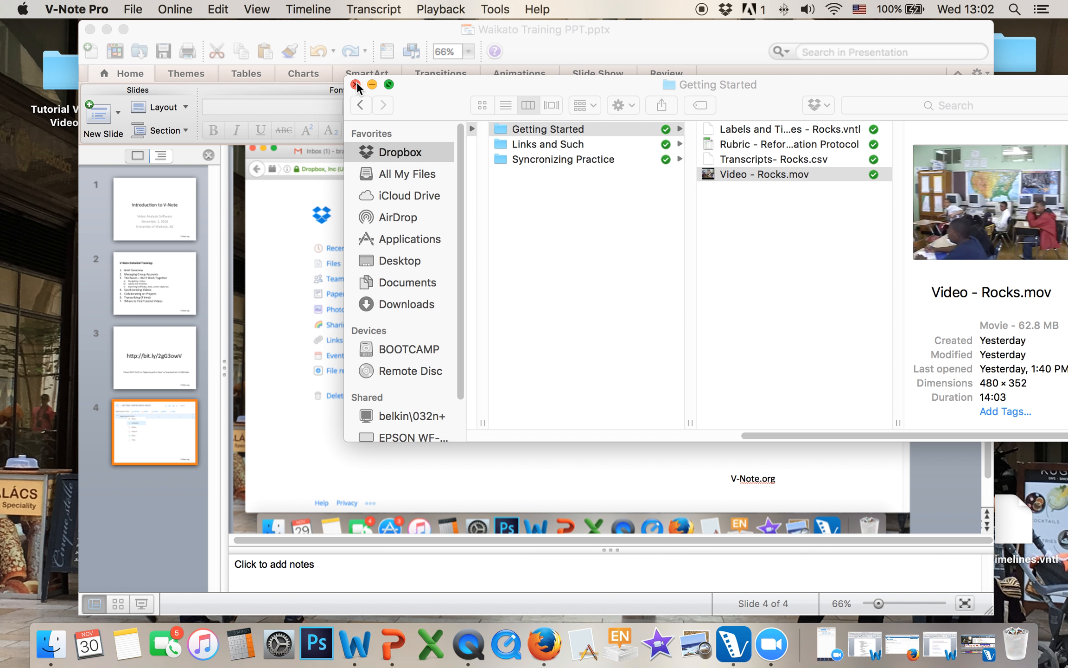
{"action": "left_click", "coordinate": [373, 85]}
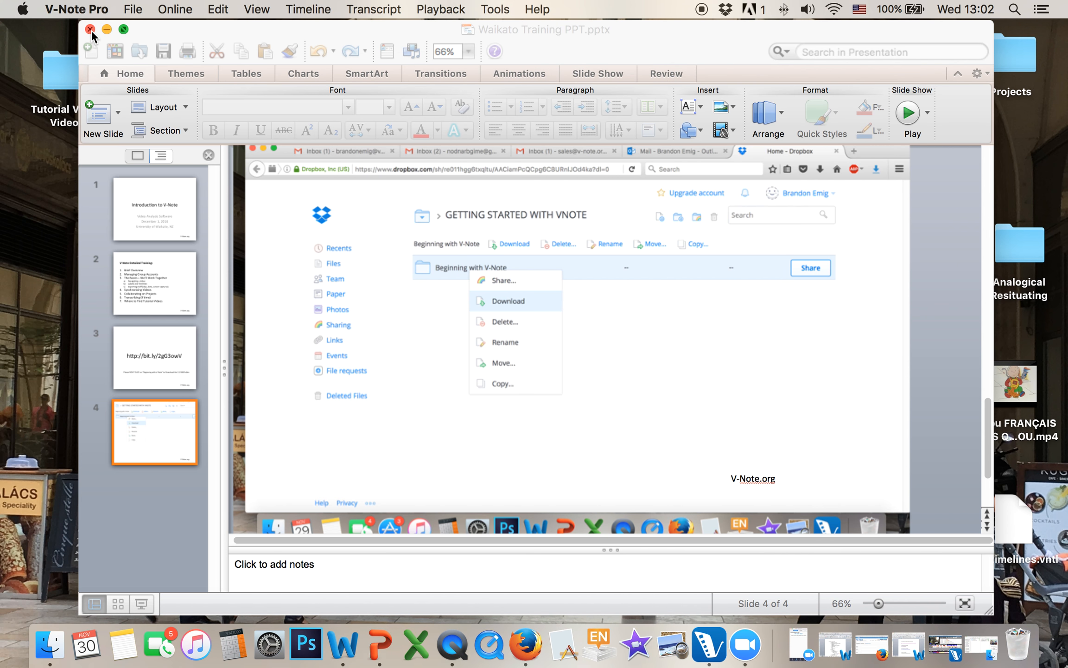
{"action": "left_click", "coordinate": [91, 29]}
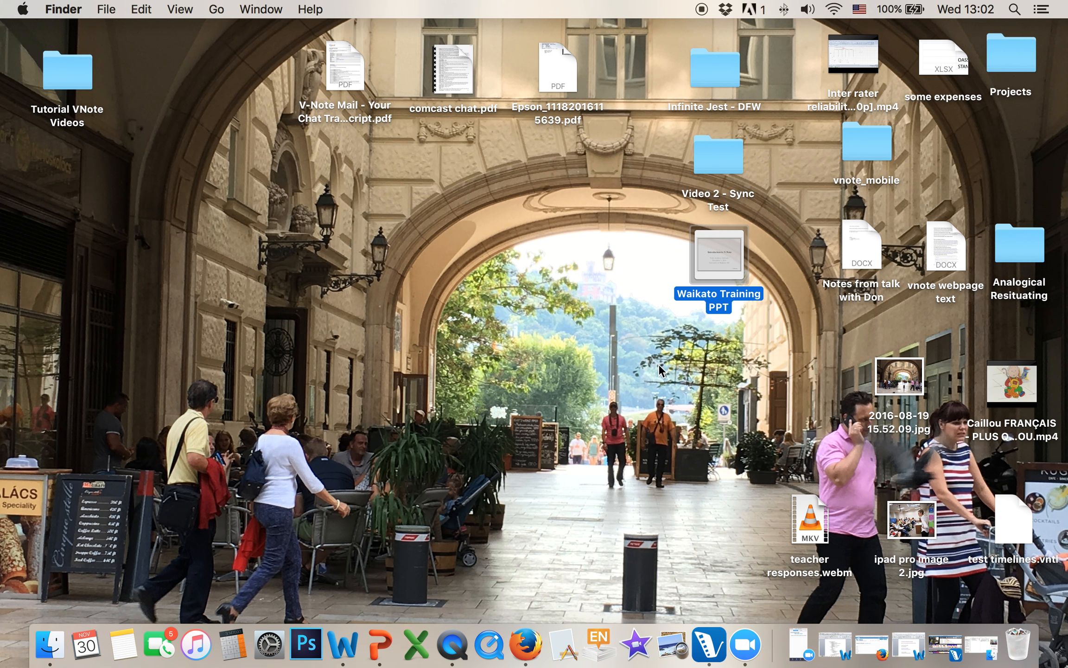
{"action": "left_click", "coordinate": [809, 521]}
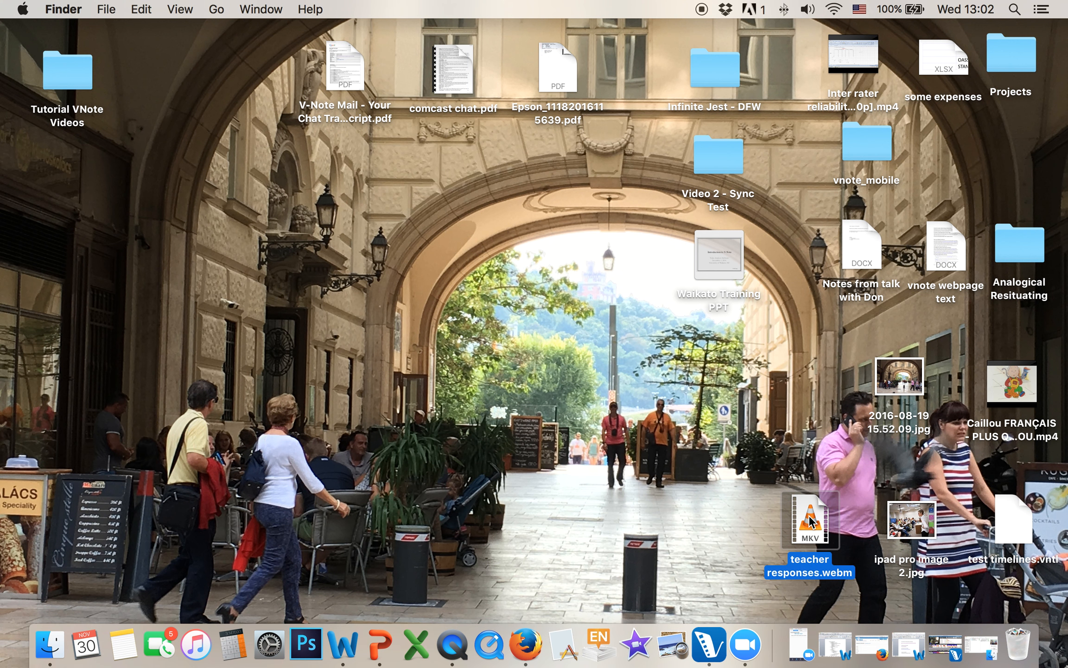
Play teacher responses.webm in VLC, skipping ahead past 00:32 to check it, then close it
{"action": "double_click", "coordinate": [809, 521]}
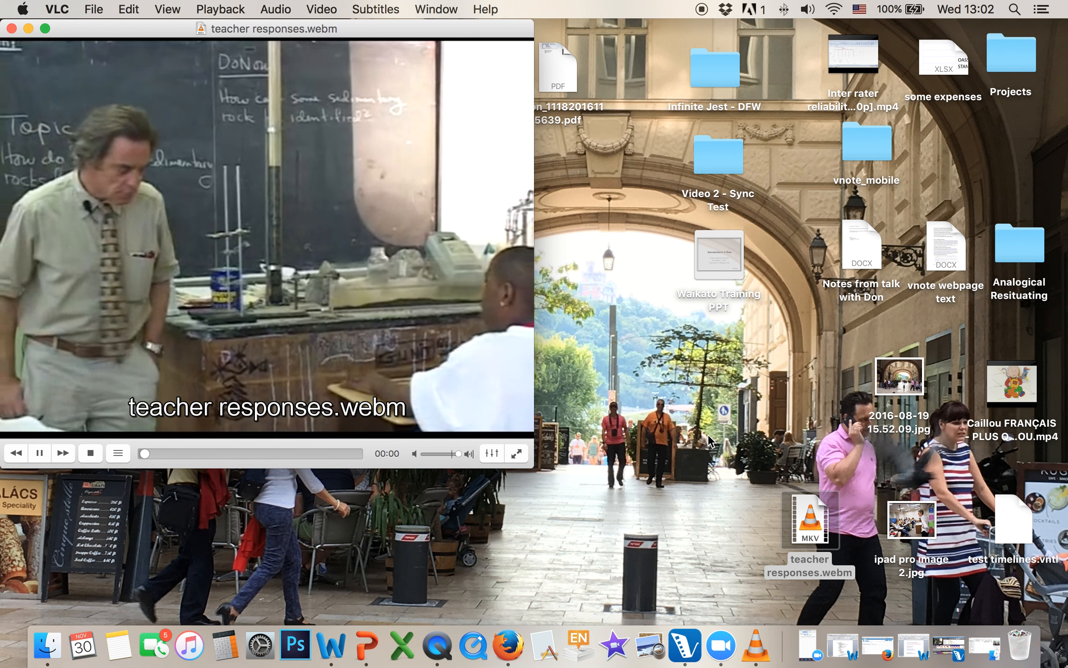
{"action": "key", "text": "XF86AudioLowerVolume"}
{"action": "key", "text": "XF86AudioLowerVolume"}
{"action": "key", "text": "XF86AudioLowerVolume"}
{"action": "key", "text": "XF86AudioLowerVolume"}
{"action": "key", "text": "XF86AudioLowerVolume"}
{"action": "key", "text": "XF86AudioLowerVolume"}
{"action": "key", "text": "XF86AudioLowerVolume"}
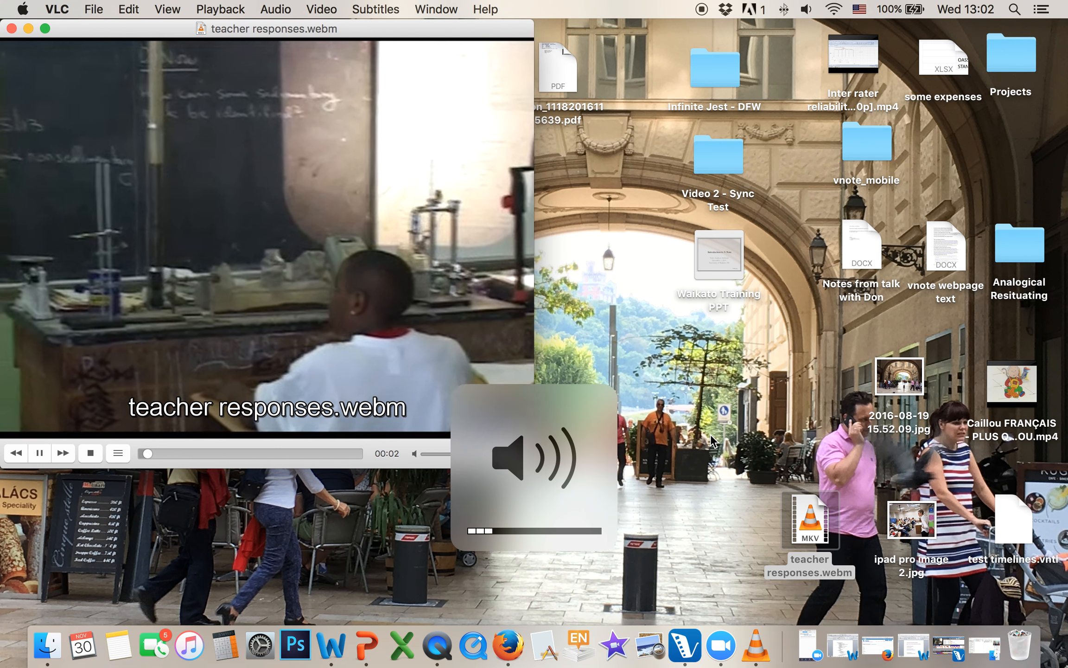
{"action": "left_click_drag", "start_coordinate": [380, 30], "coordinate": [443, 32]}
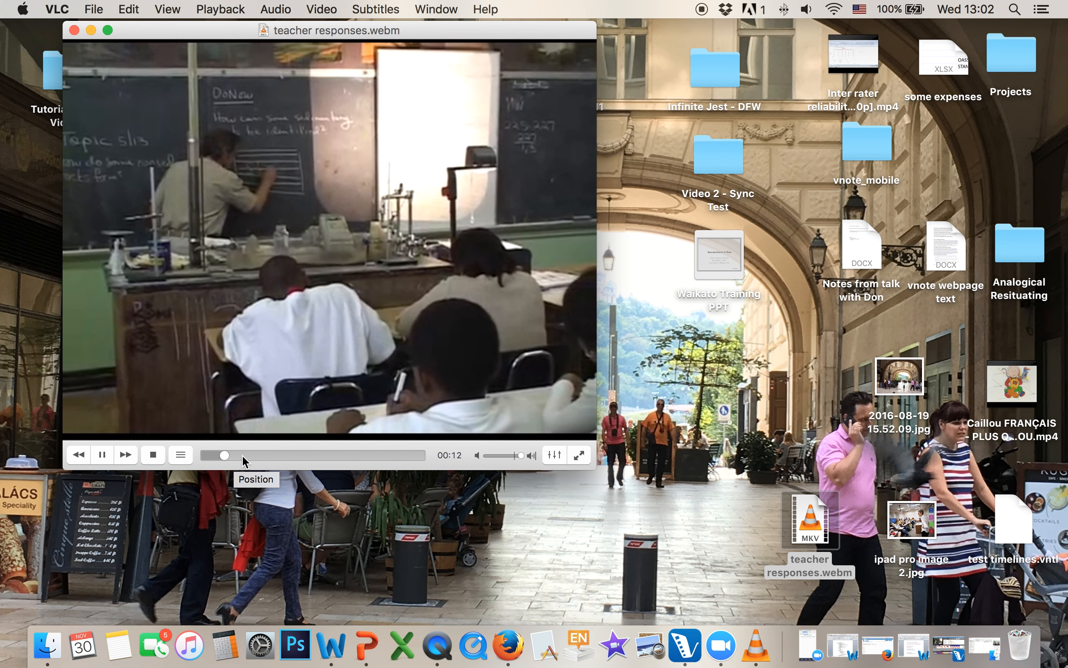
{"action": "left_click", "coordinate": [253, 455]}
{"action": "left_click", "coordinate": [277, 455]}
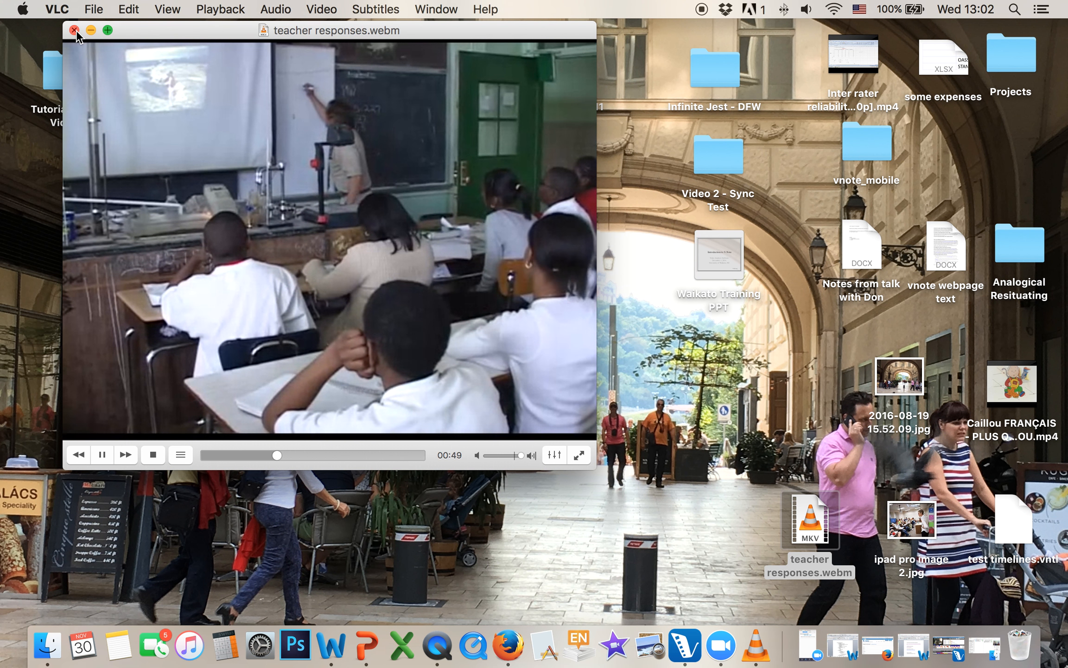
{"action": "left_click", "coordinate": [75, 30]}
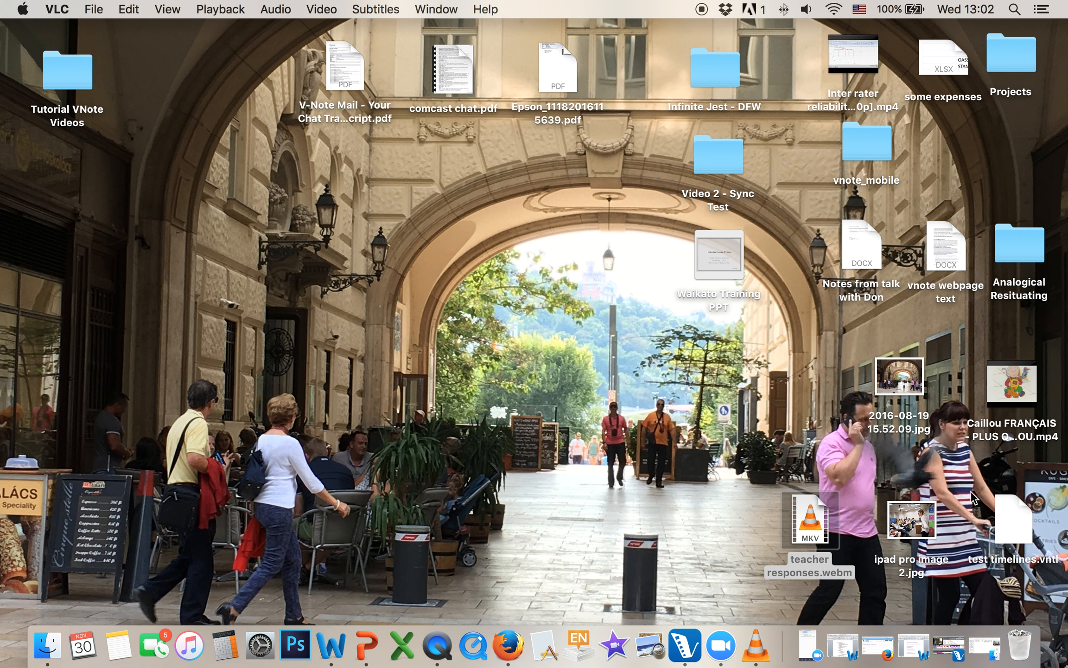
Restore V-Note Pro to full screen, trashing the teacher responses.webm file along the way
{"action": "left_click", "coordinate": [966, 647]}
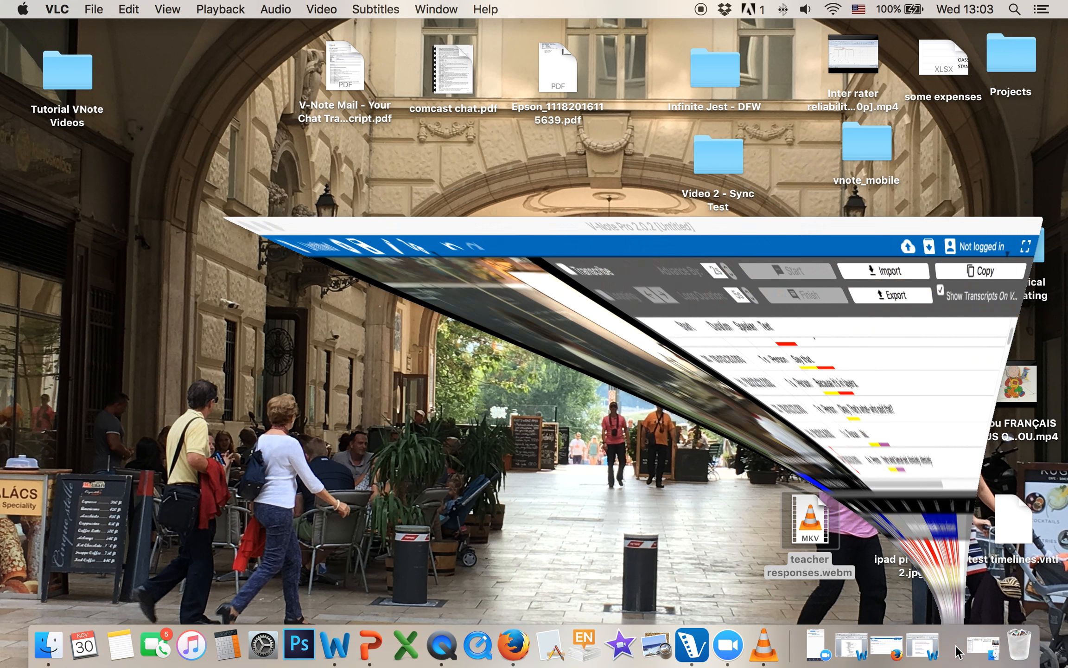
{"action": "left_click_drag", "start_coordinate": [536, 30], "coordinate": [464, 30]}
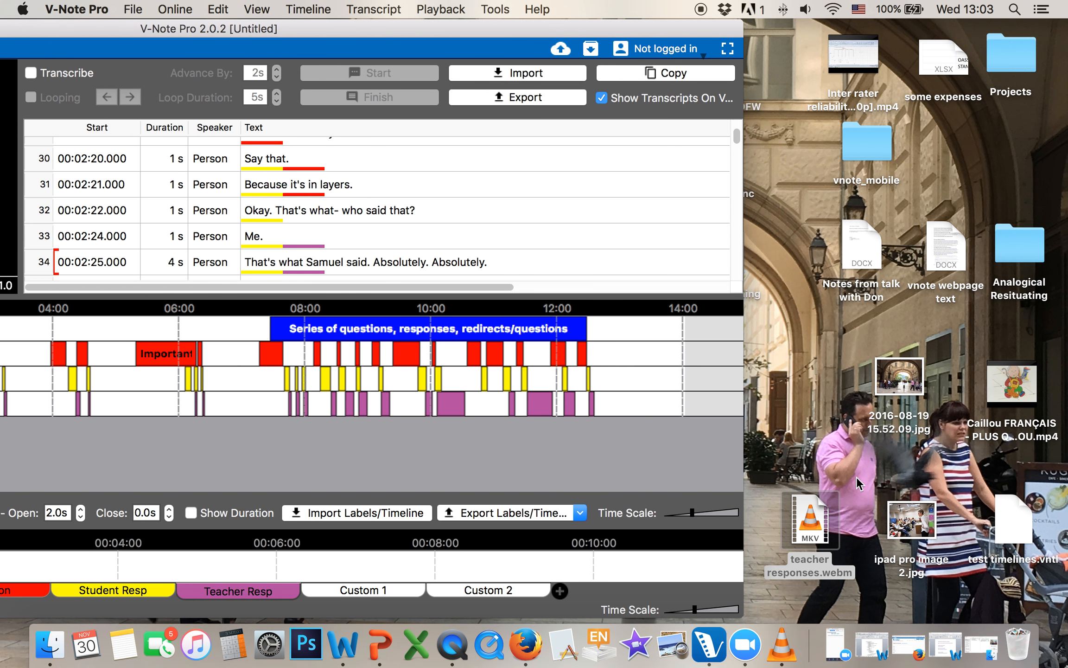
{"action": "left_click_drag", "start_coordinate": [827, 517], "coordinate": [1030, 654]}
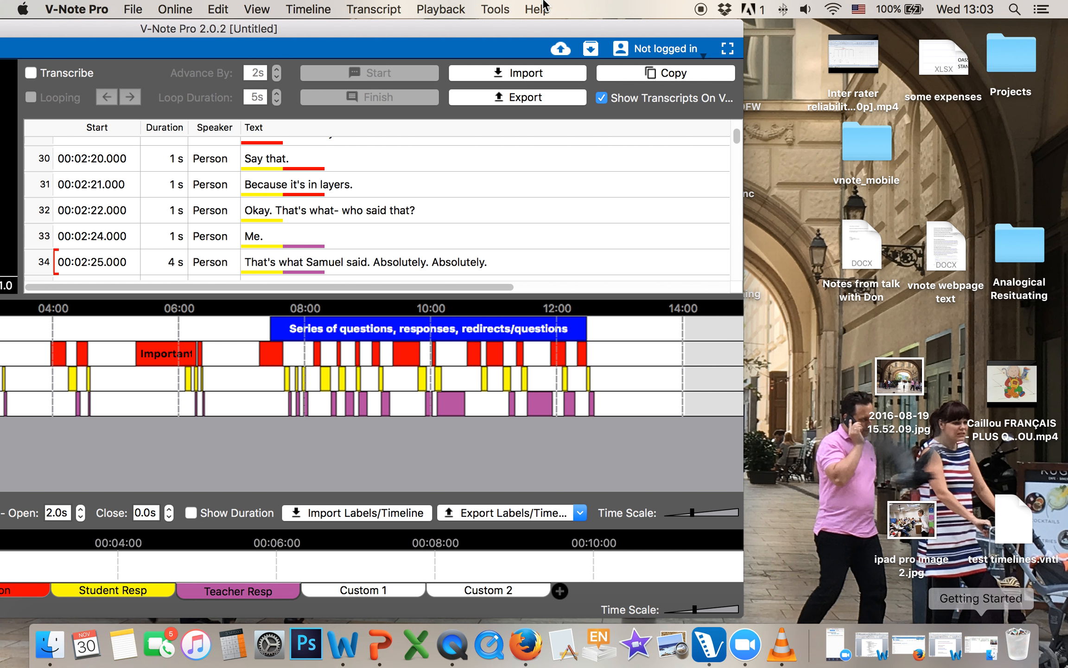
{"action": "left_click_drag", "start_coordinate": [456, 37], "coordinate": [783, 8]}
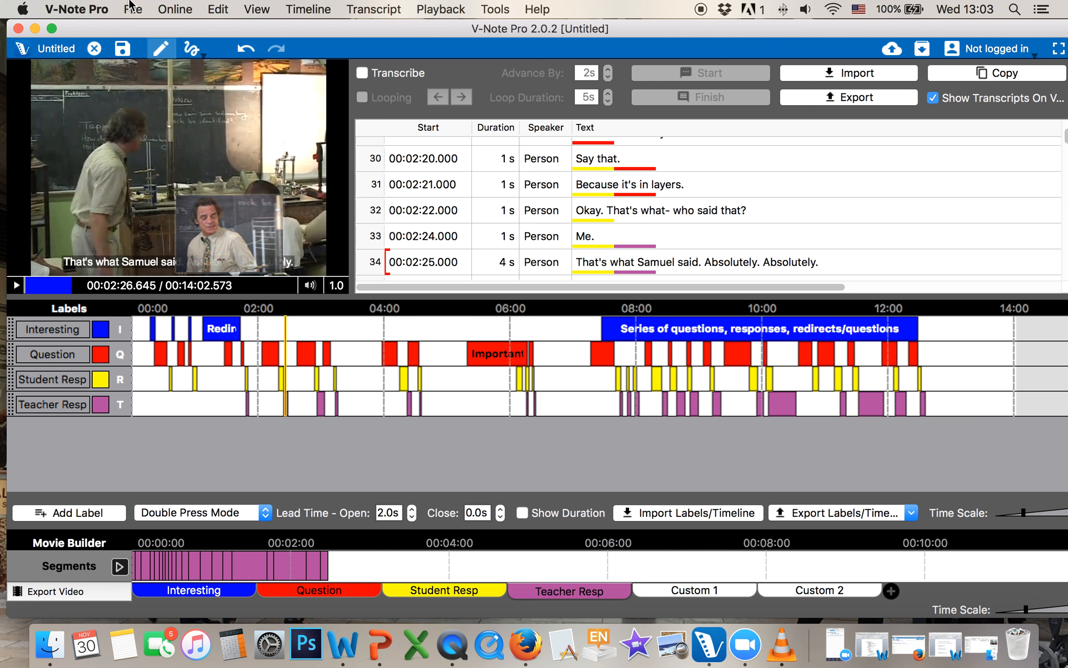
{"action": "left_click", "coordinate": [1059, 48]}
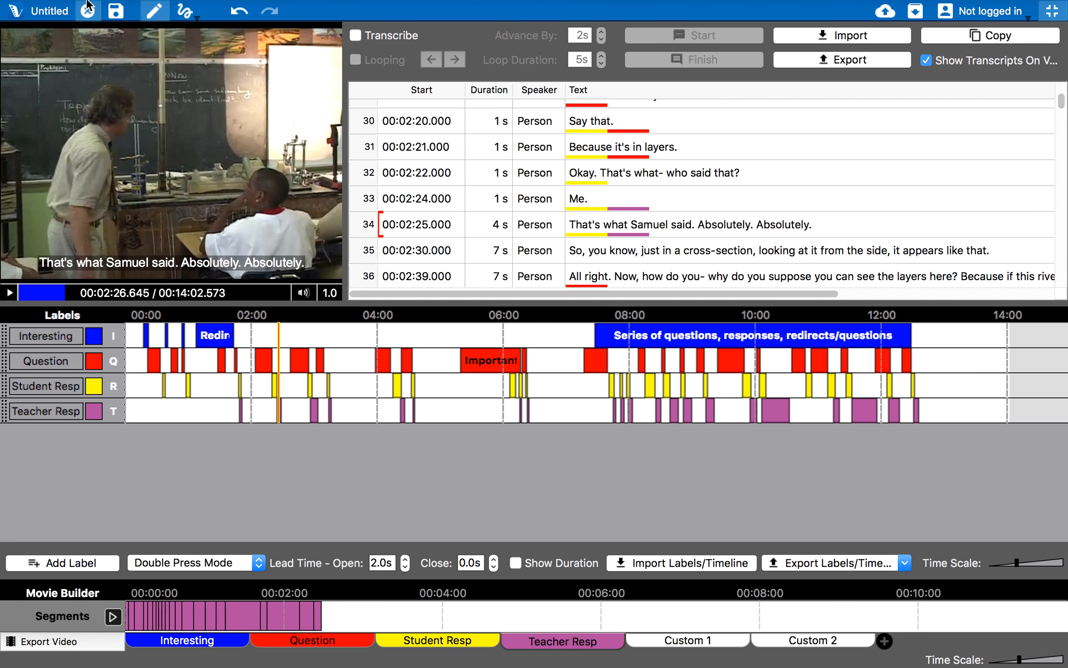
Export the raw data at 1 s intervals to 'export raw data.csv' on the Desktop
{"action": "mouse_move", "coordinate": [87, 5]}
{"action": "left_click", "coordinate": [132, 9]}
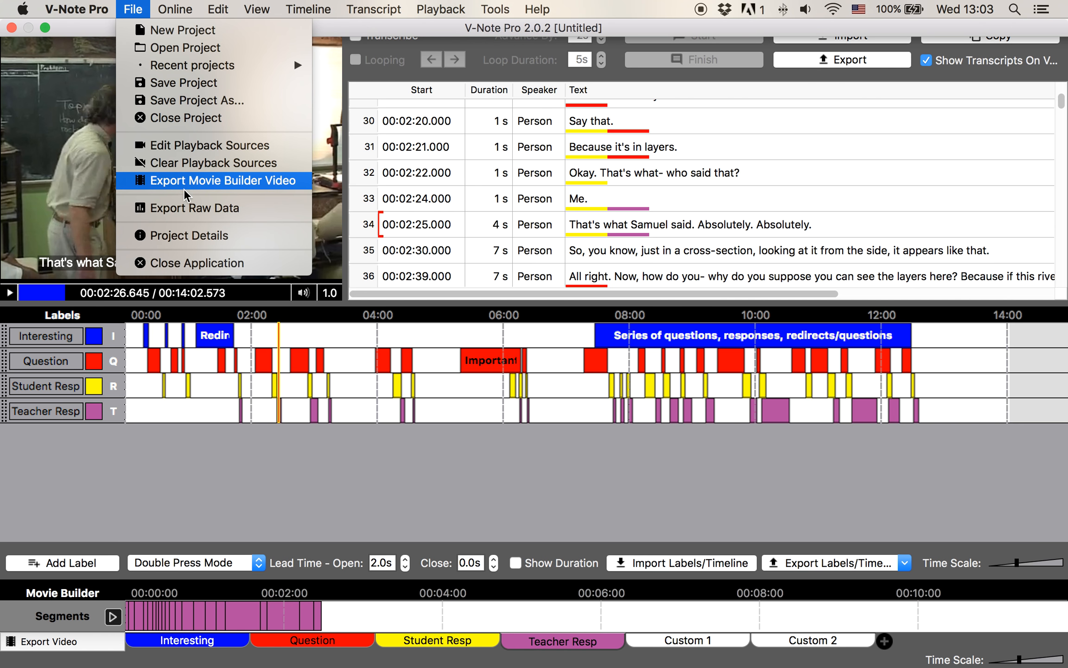
{"action": "left_click", "coordinate": [186, 207]}
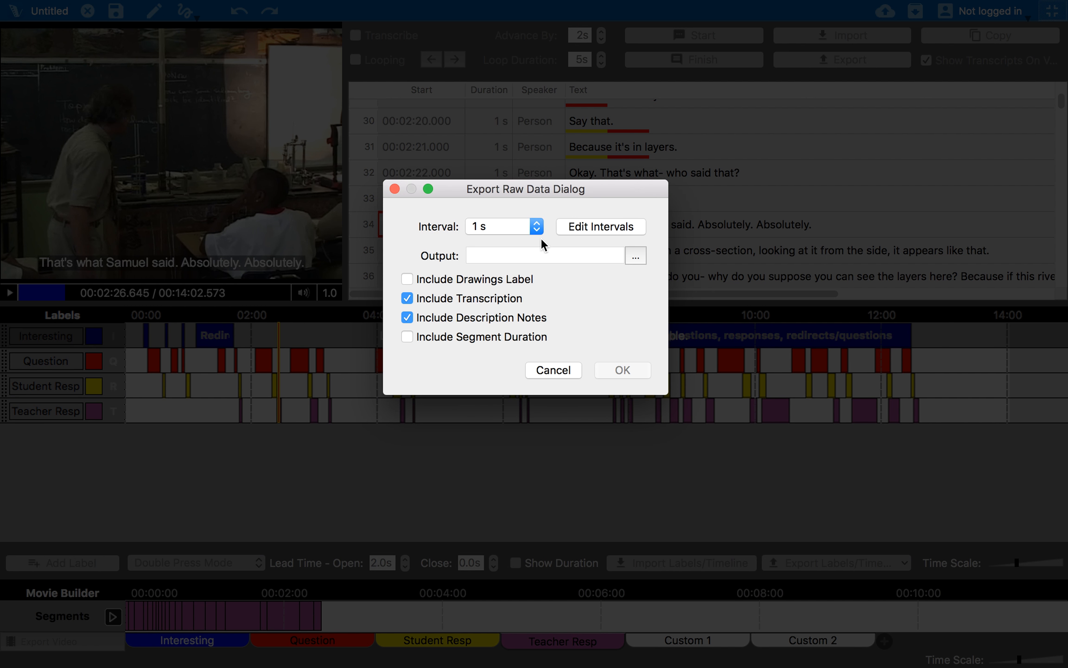
{"action": "left_click", "coordinate": [526, 226]}
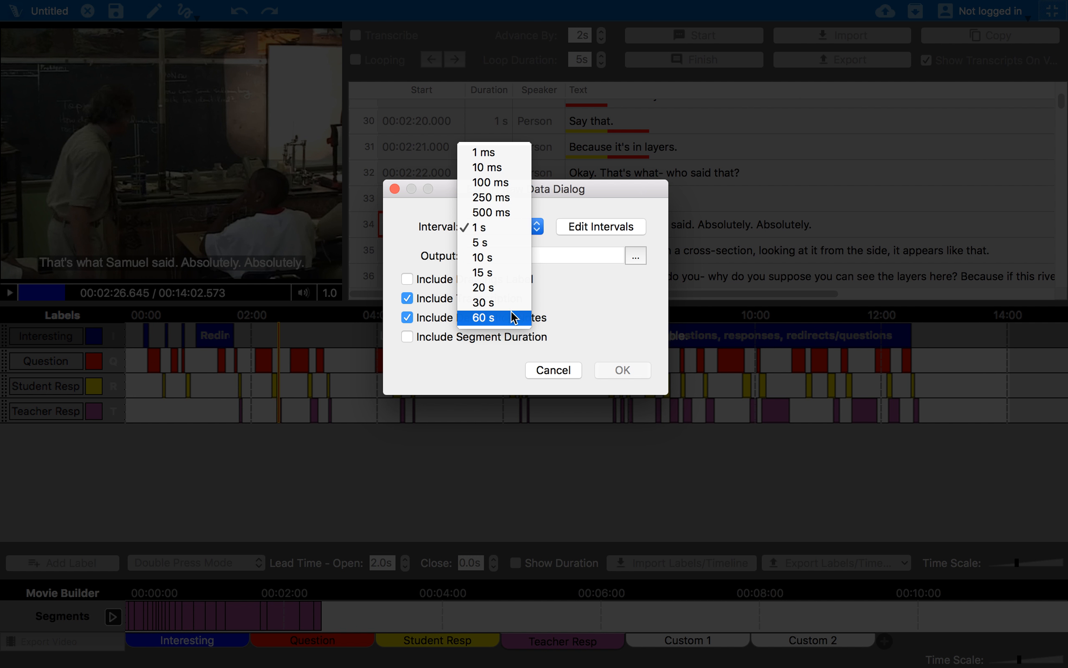
{"action": "left_click", "coordinate": [566, 195]}
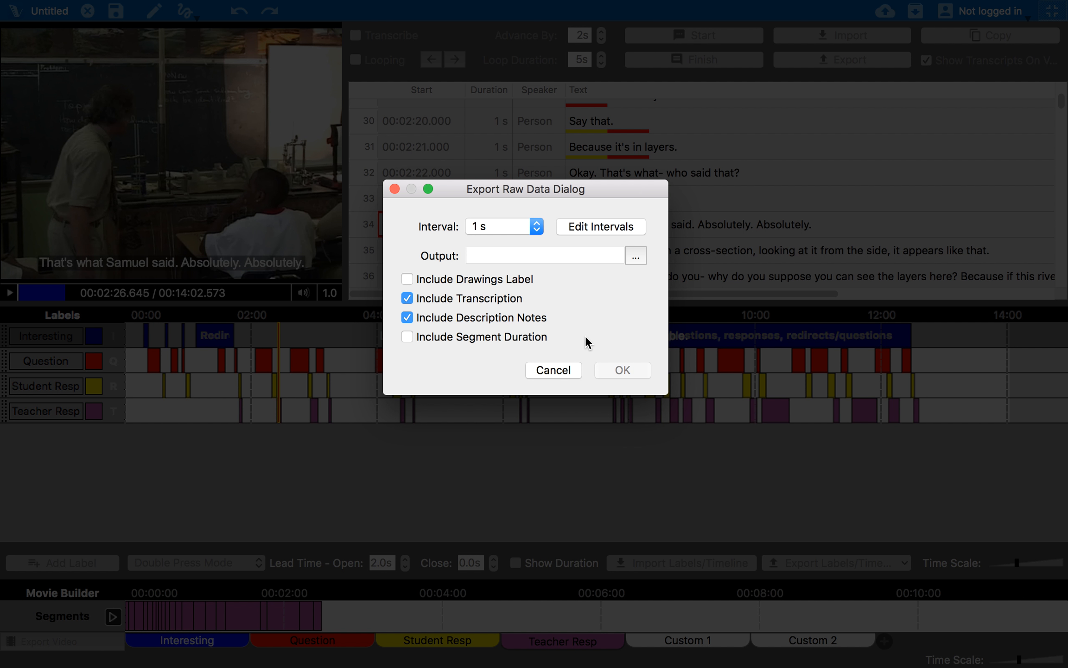
{"action": "left_click", "coordinate": [574, 257]}
{"action": "type", "text": "export raw data"}
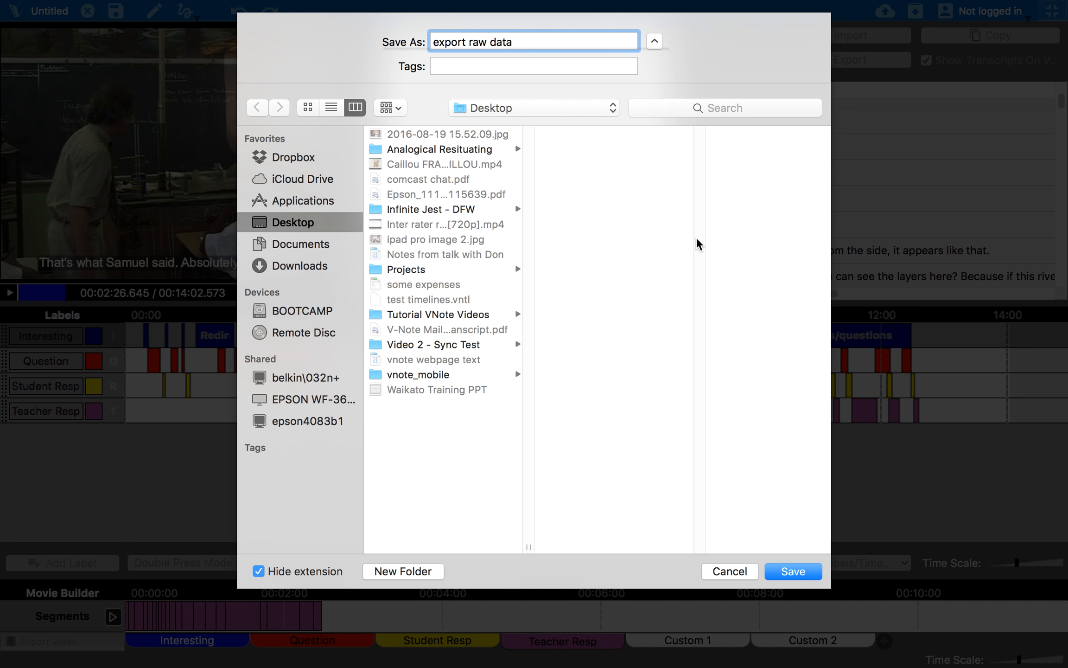
{"action": "left_click", "coordinate": [793, 571]}
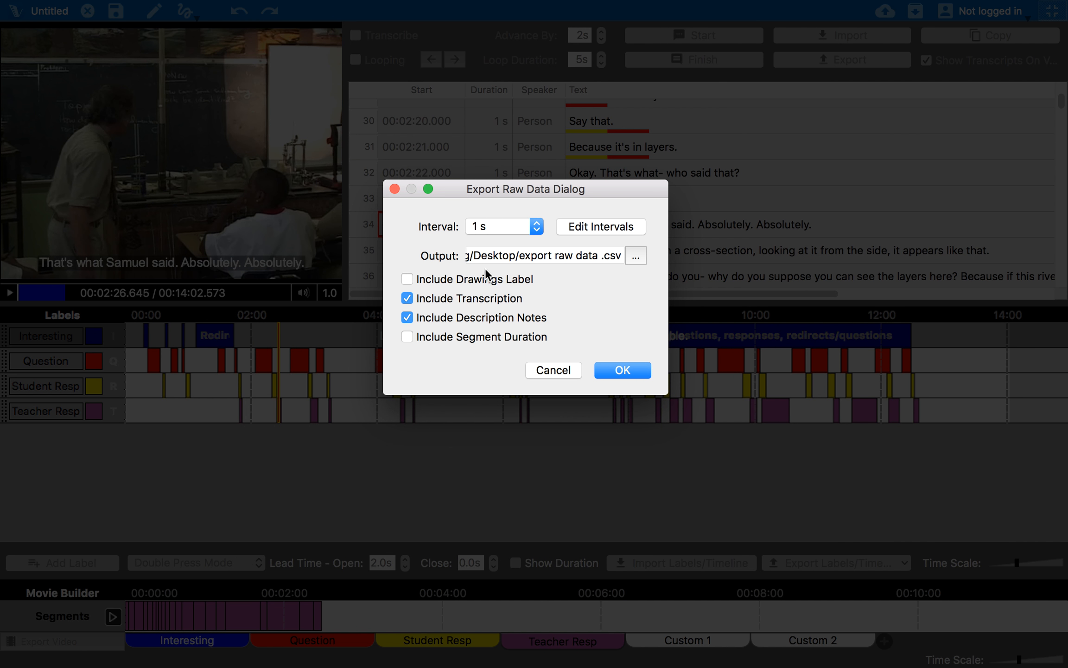
{"action": "left_click", "coordinate": [605, 368]}
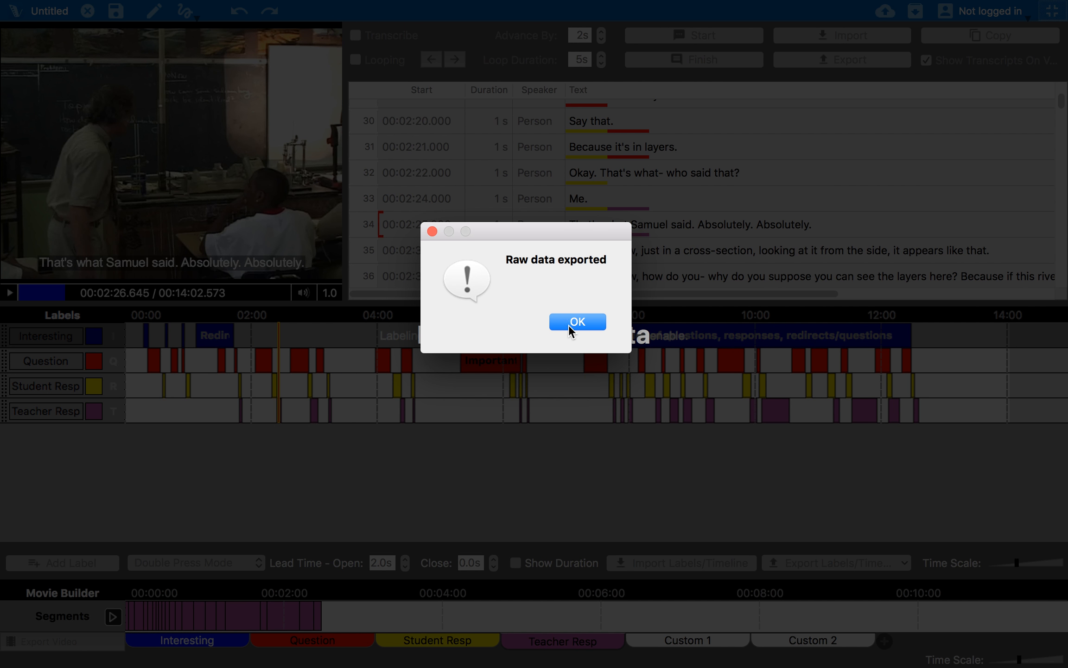
{"action": "left_click", "coordinate": [574, 323]}
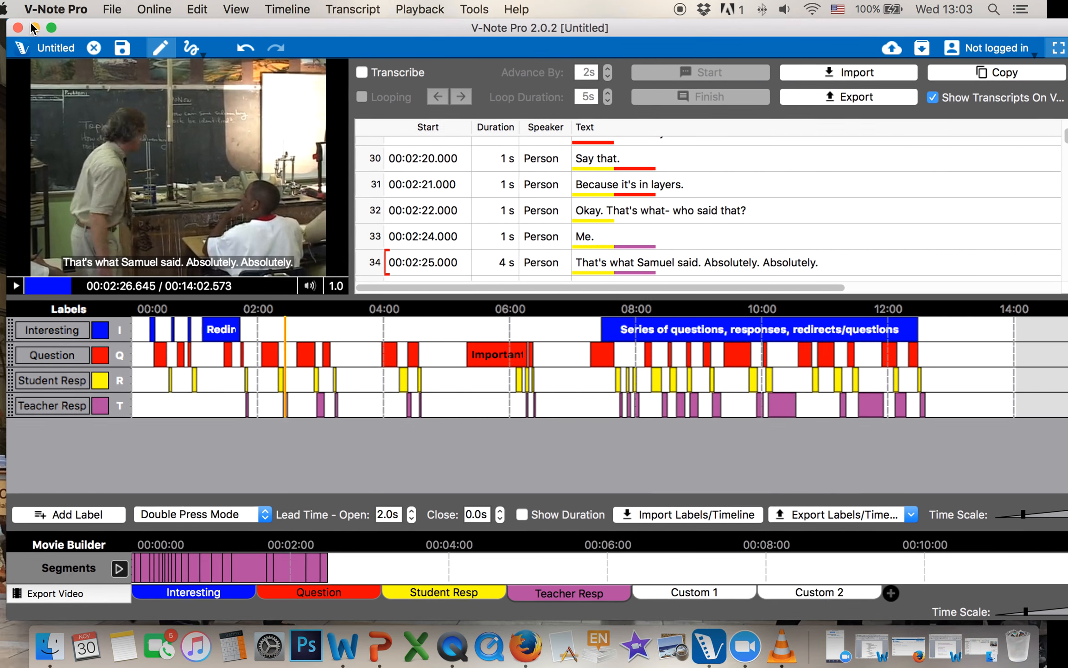
Open export raw data.csv in Excel and widen column A to show the row labels
{"action": "left_click", "coordinate": [34, 29]}
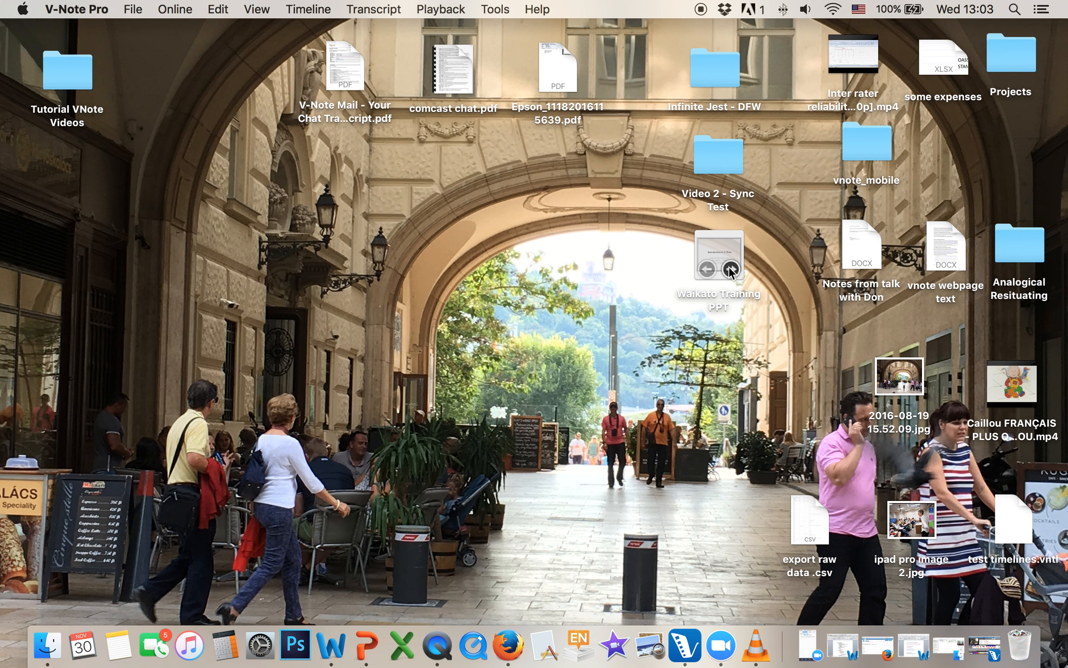
{"action": "double_click", "coordinate": [818, 516]}
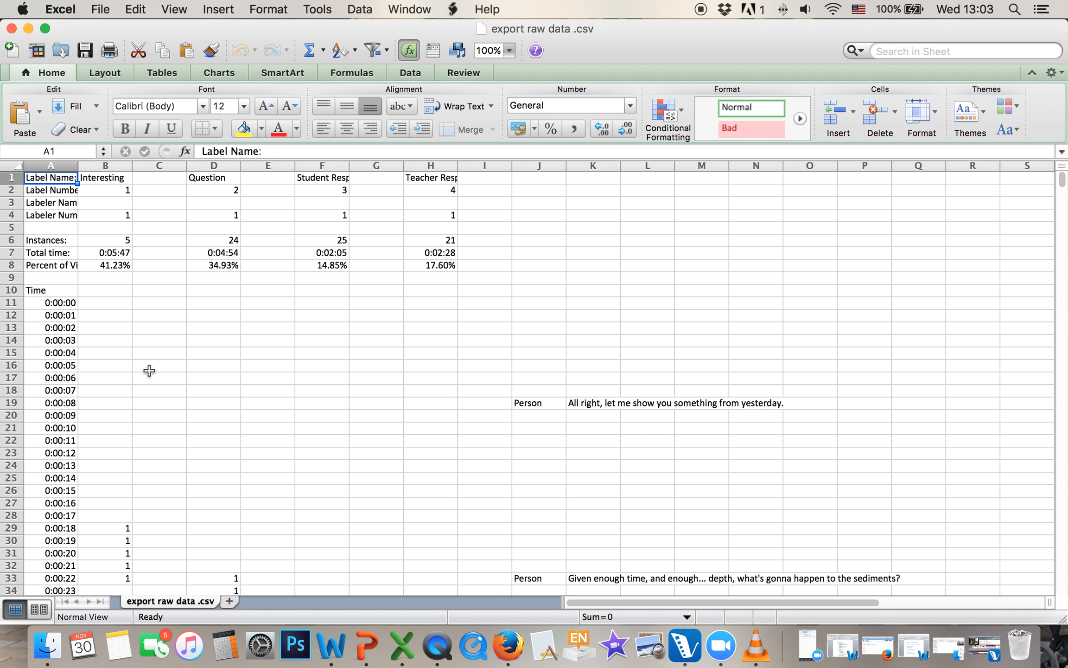
{"action": "scroll", "coordinate": [190, 465], "scroll_direction": "down", "scroll_amount": 1}
{"action": "scroll", "coordinate": [167, 380], "scroll_direction": "up", "scroll_amount": 1}
{"action": "left_click_drag", "start_coordinate": [78, 165], "coordinate": [110, 170]}
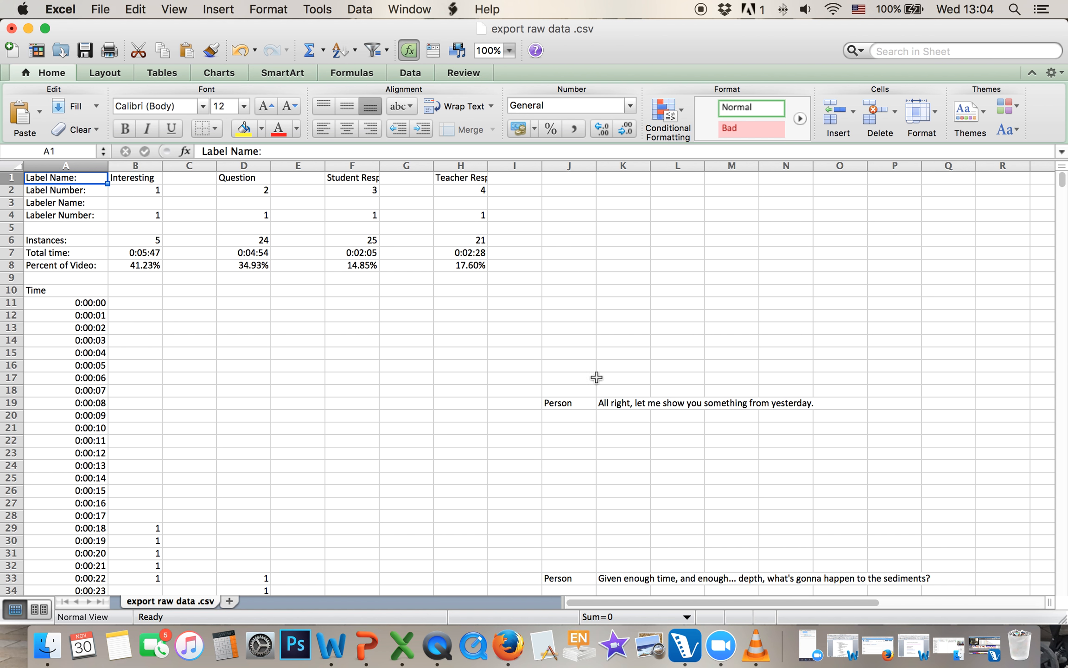
{"action": "left_click", "coordinate": [82, 302]}
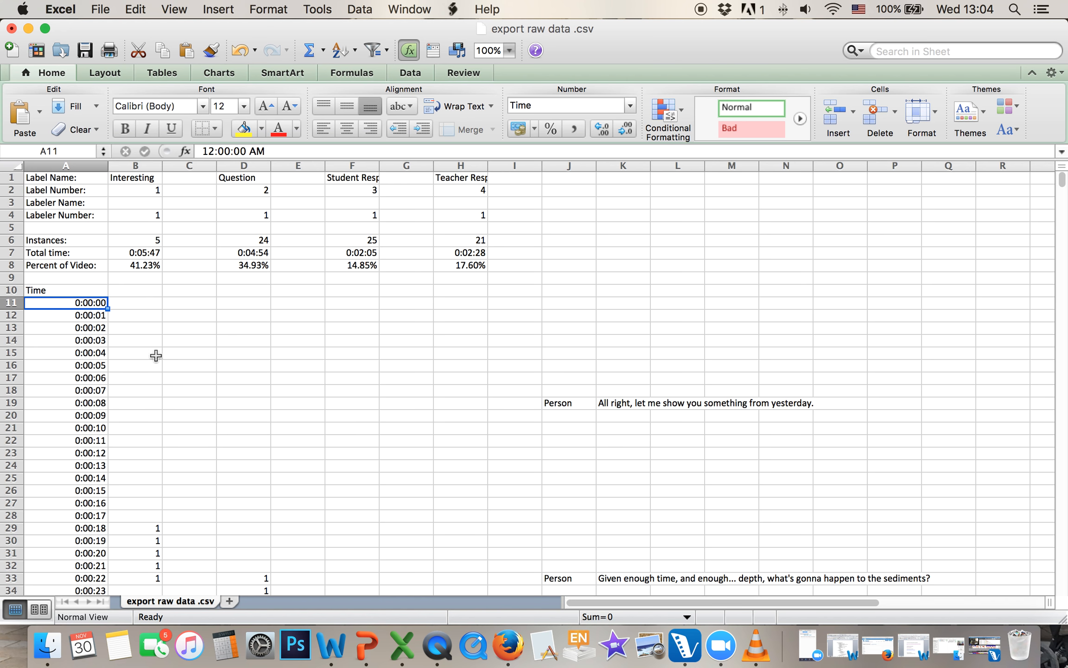
Widen column E so the coded notes read in full, and scroll through the data
{"action": "scroll", "coordinate": [79, 477], "scroll_direction": "down", "scroll_amount": 20}
{"action": "scroll", "coordinate": [68, 487], "scroll_direction": "down", "scroll_amount": 20}
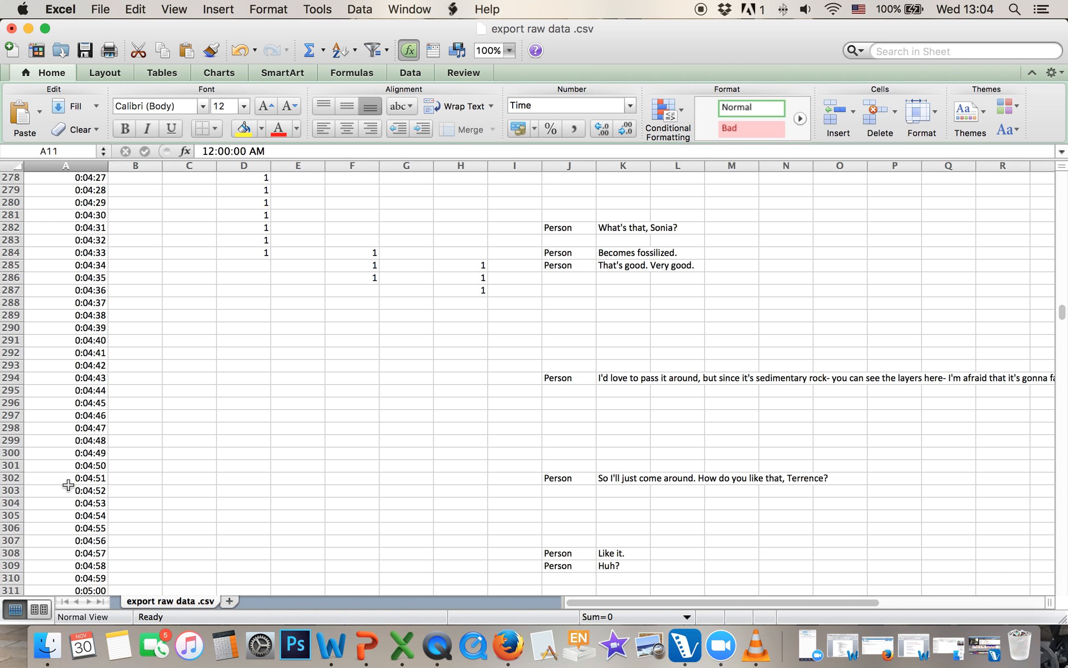
{"action": "scroll", "coordinate": [79, 491], "scroll_direction": "down", "scroll_amount": 20}
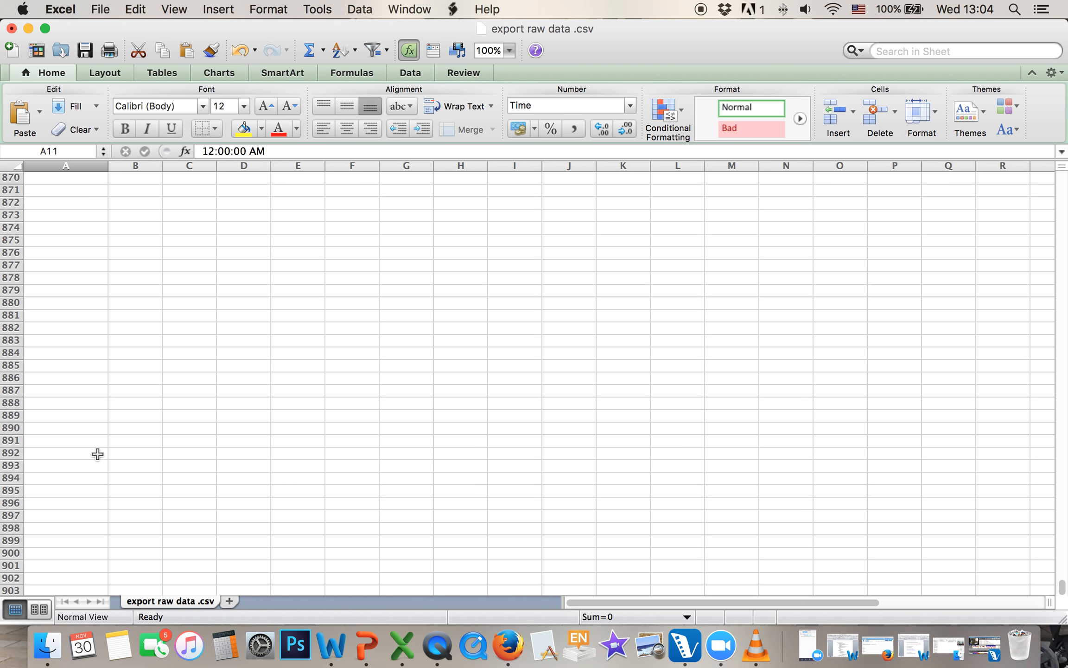
{"action": "scroll", "coordinate": [97, 453], "scroll_direction": "up", "scroll_amount": 20}
{"action": "scroll", "coordinate": [344, 386], "scroll_direction": "up", "scroll_amount": 20}
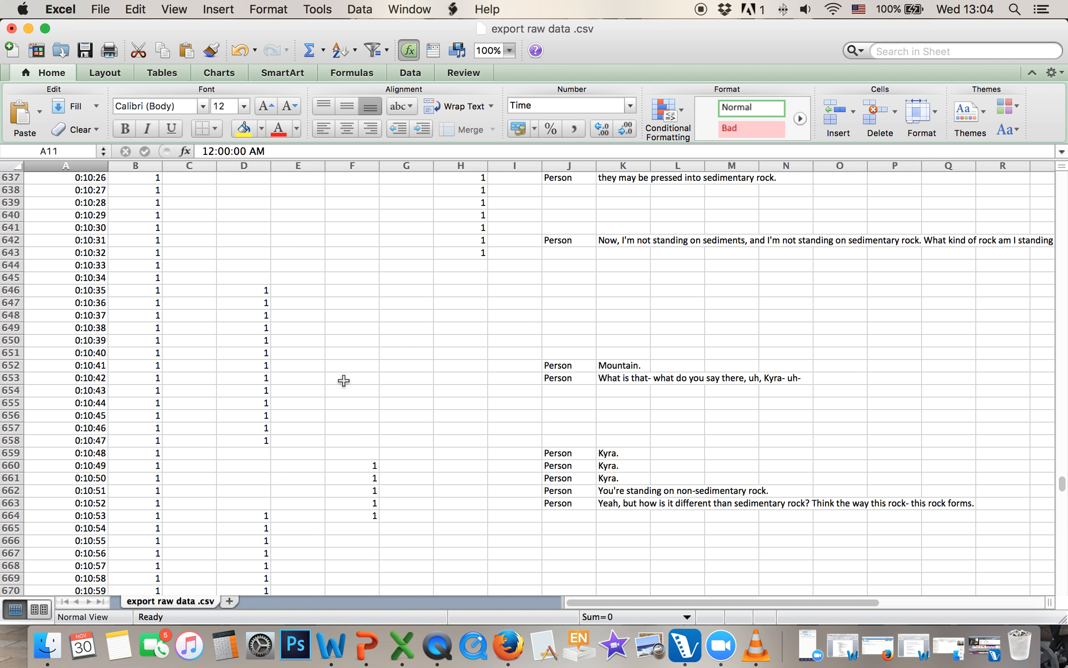
{"action": "scroll", "coordinate": [418, 377], "scroll_direction": "up", "scroll_amount": 20}
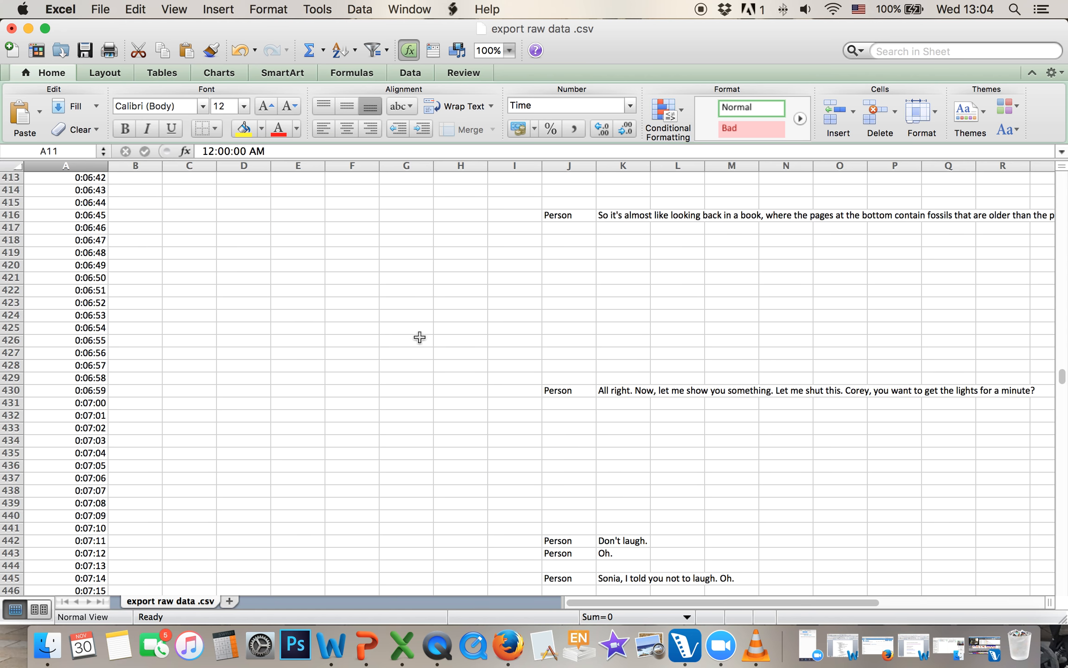
{"action": "scroll", "coordinate": [390, 354], "scroll_direction": "up", "scroll_amount": 20}
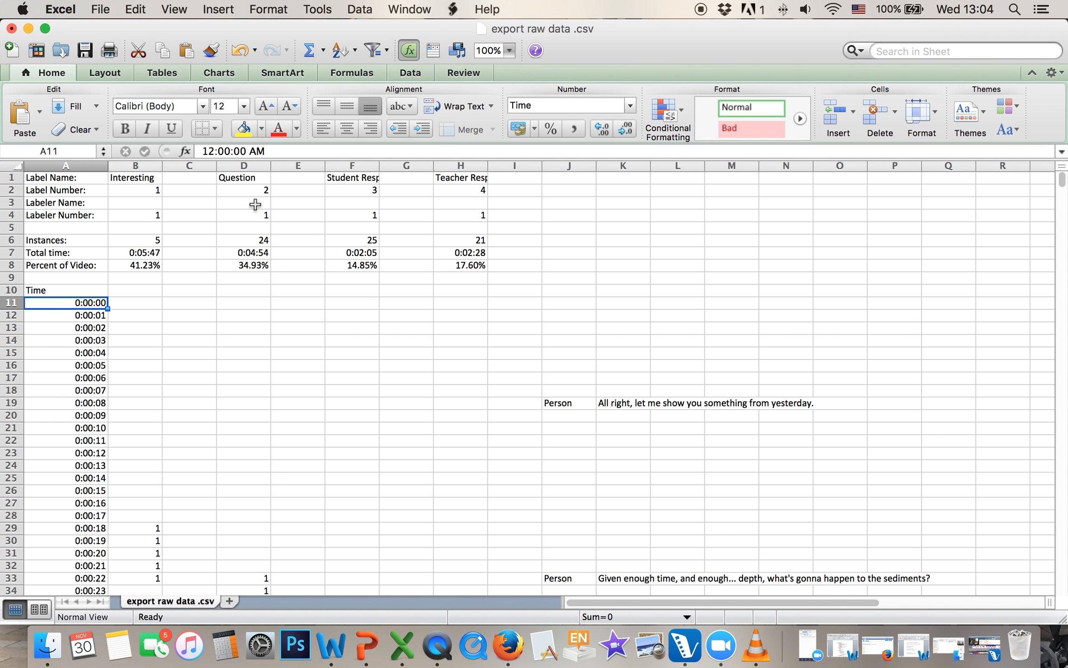
{"action": "scroll", "coordinate": [255, 443], "scroll_direction": "down", "scroll_amount": 10}
{"action": "scroll", "coordinate": [255, 444], "scroll_direction": "down", "scroll_amount": 4}
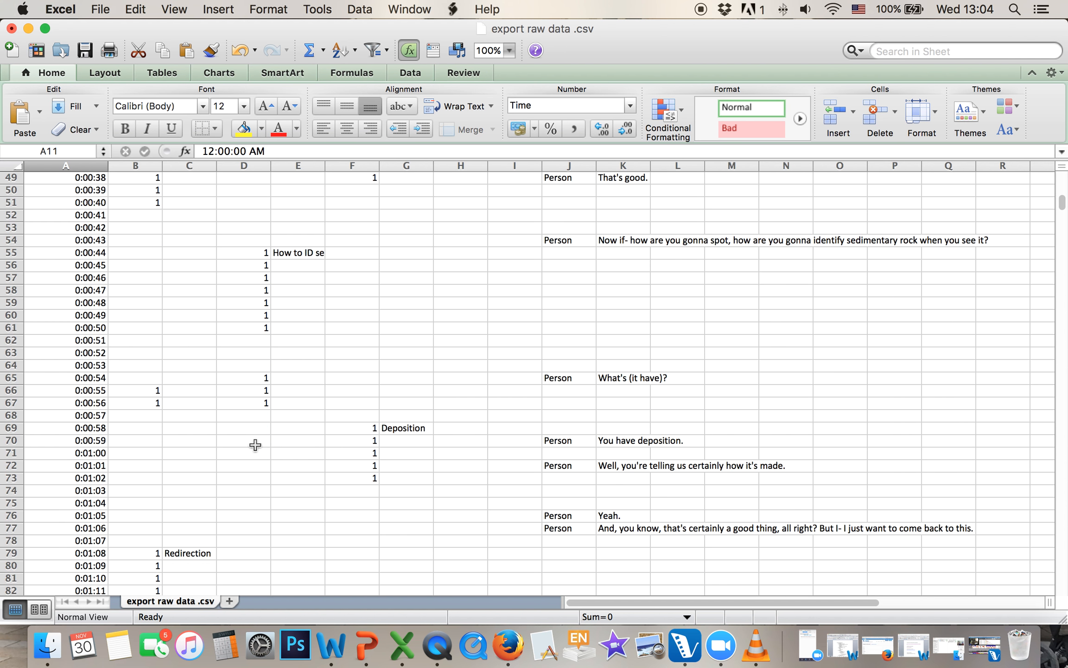
{"action": "scroll", "coordinate": [255, 444], "scroll_direction": "up", "scroll_amount": 3}
{"action": "left_click_drag", "start_coordinate": [323, 164], "coordinate": [397, 164]}
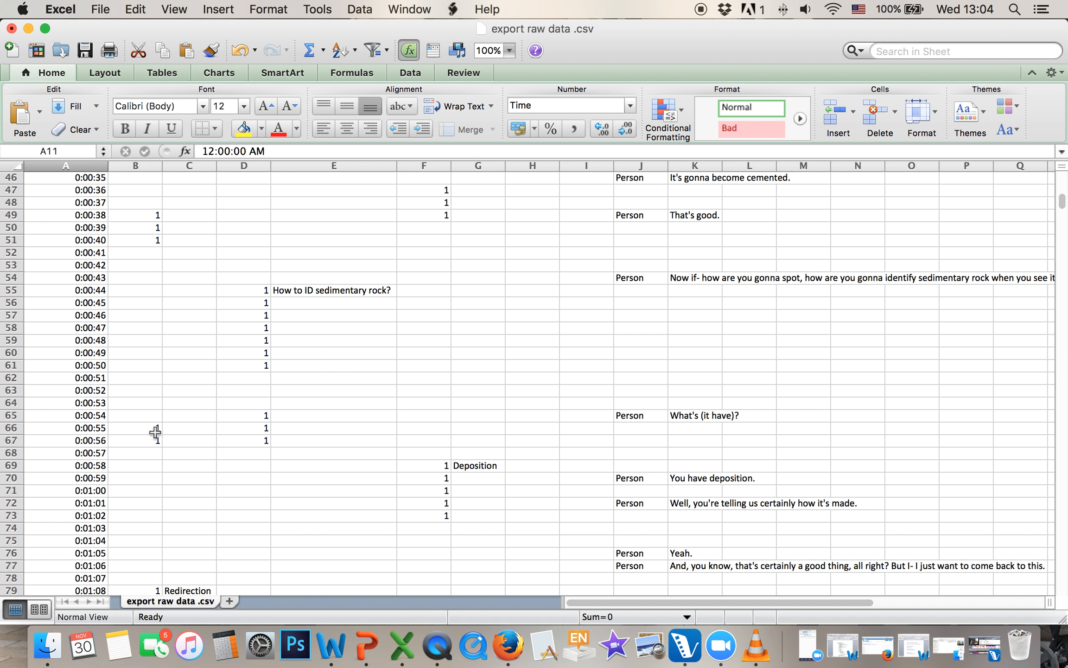
{"action": "scroll", "coordinate": [387, 482], "scroll_direction": "down", "scroll_amount": 15}
{"action": "scroll", "coordinate": [387, 482], "scroll_direction": "down", "scroll_amount": 8}
{"action": "scroll", "coordinate": [477, 315], "scroll_direction": "up", "scroll_amount": 15}
{"action": "scroll", "coordinate": [400, 261], "scroll_direction": "up", "scroll_amount": 15}
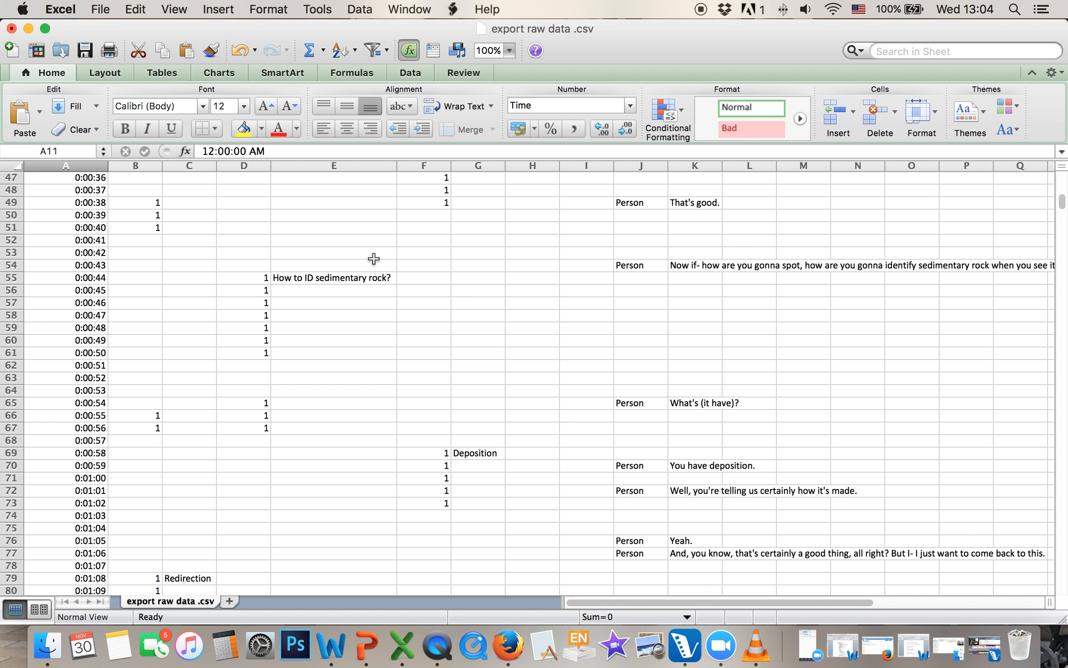
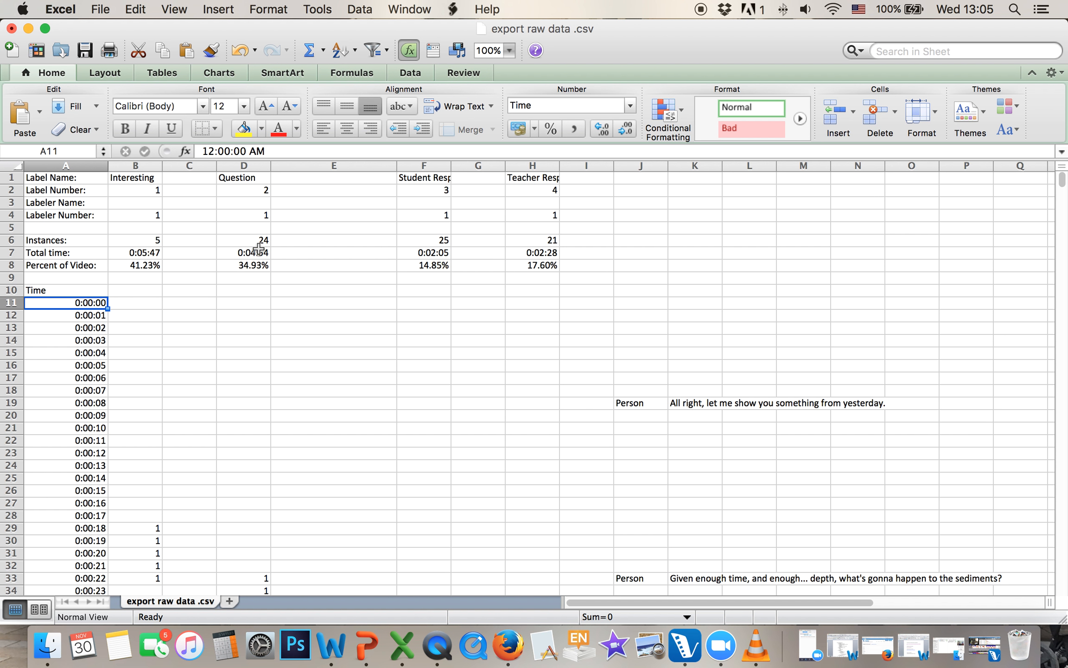
Review the exported label instances, total times and per-second codes, then close the workbook
{"action": "scroll", "coordinate": [256, 308], "scroll_direction": "down", "scroll_amount": 2}
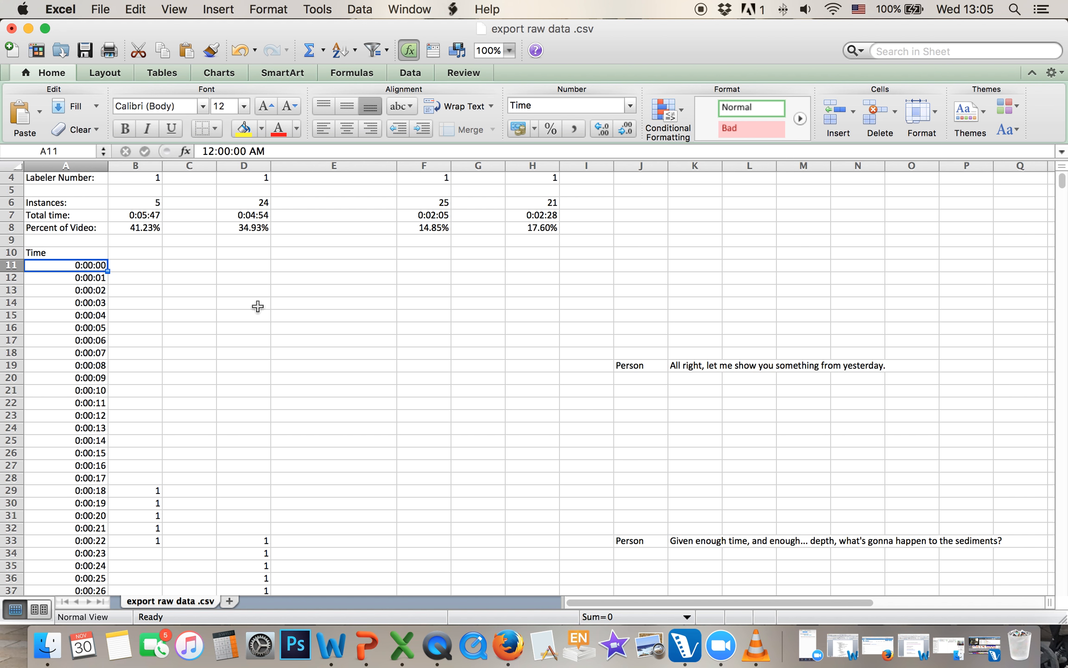
{"action": "scroll", "coordinate": [256, 308], "scroll_direction": "up", "scroll_amount": 2}
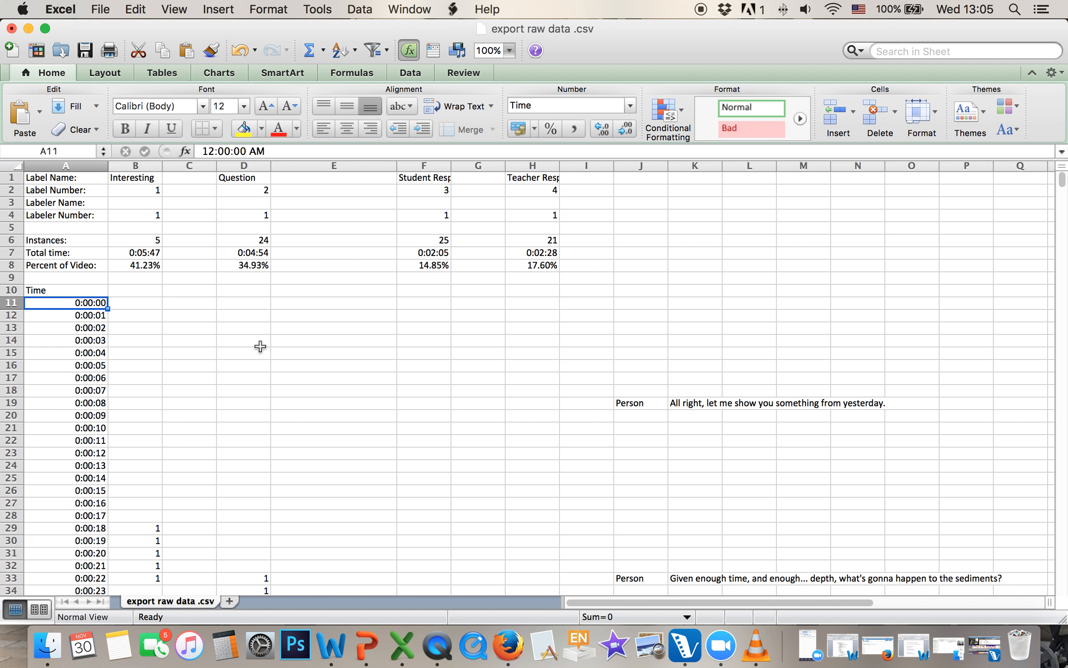
{"action": "scroll", "coordinate": [260, 347], "scroll_direction": "down", "scroll_amount": 20}
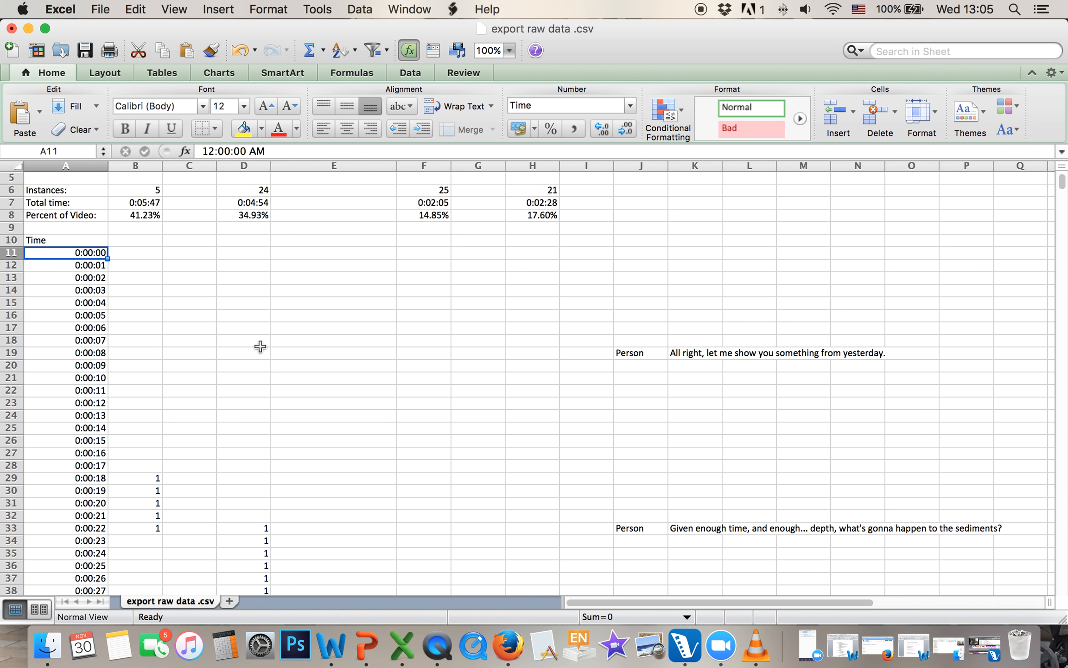
{"action": "scroll", "coordinate": [260, 347], "scroll_direction": "down", "scroll_amount": 14}
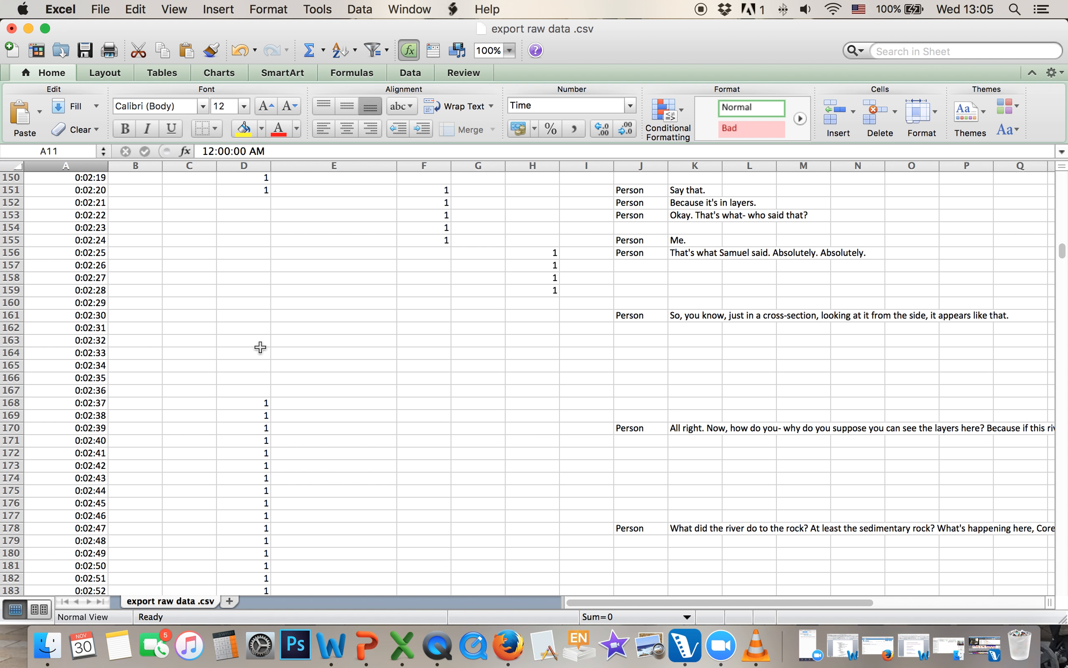
{"action": "left_click", "coordinate": [260, 347]}
{"action": "scroll", "coordinate": [260, 343], "scroll_direction": "up", "scroll_amount": 20}
{"action": "scroll", "coordinate": [260, 298], "scroll_direction": "up", "scroll_amount": 19}
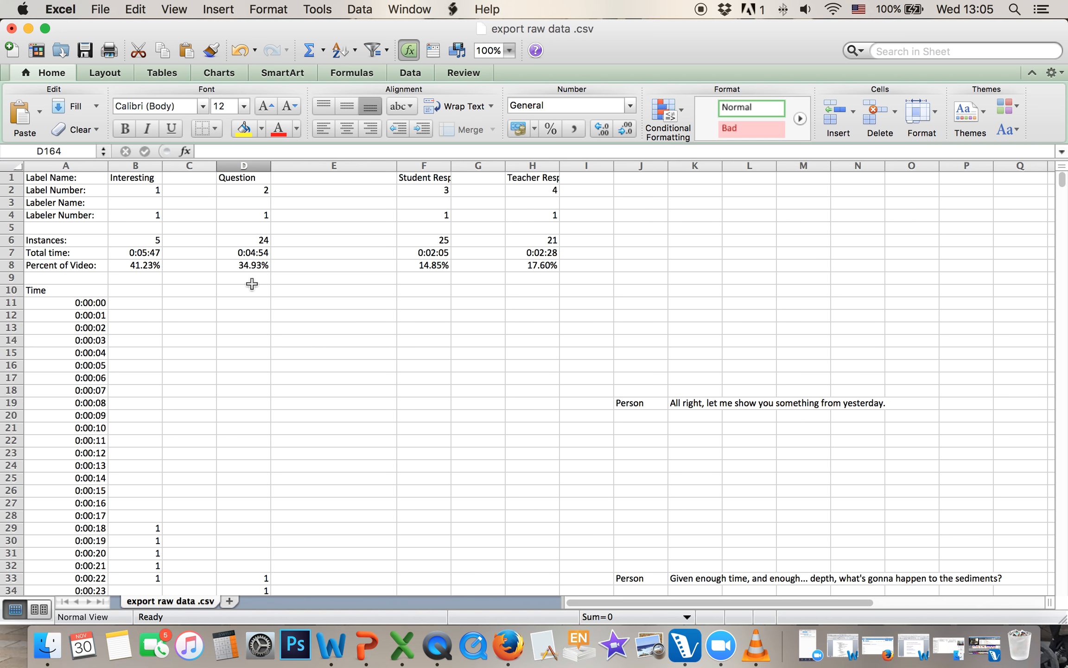
{"action": "left_click", "coordinate": [12, 29]}
Discard the CSV changes and bring the V-Note Pro classroom project back in full screen
{"action": "left_click", "coordinate": [461, 140]}
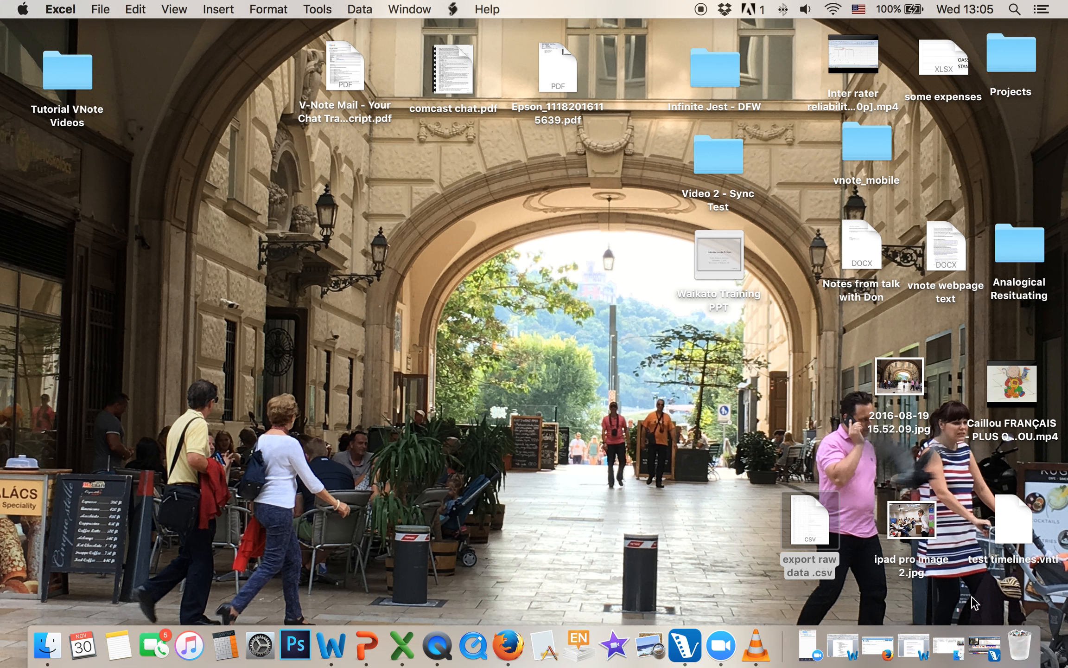
{"action": "left_click", "coordinate": [976, 635]}
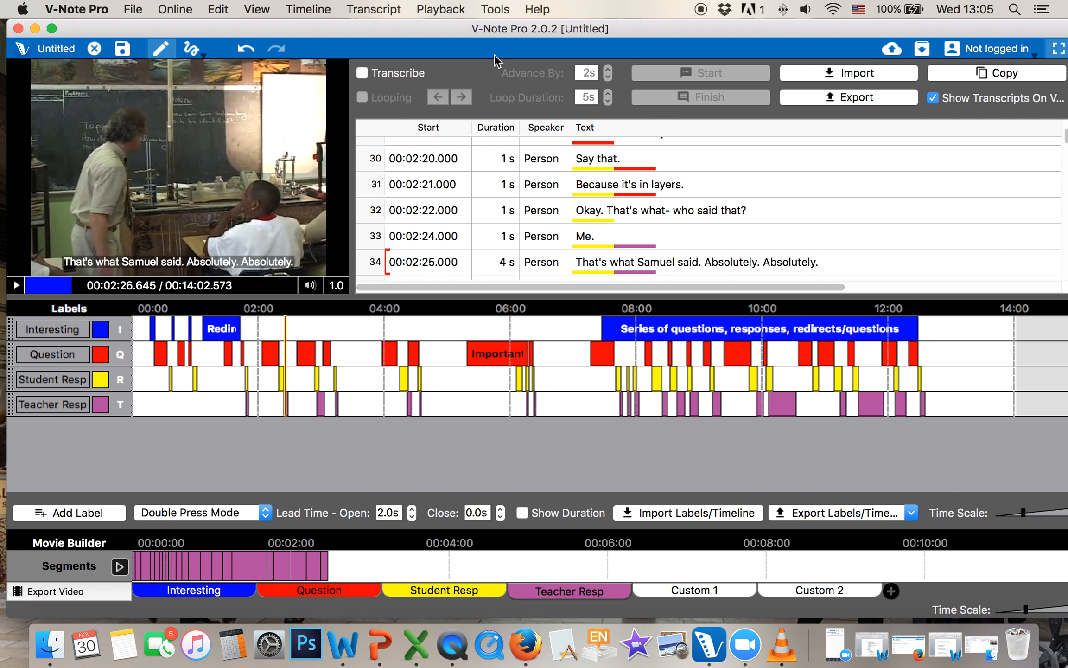
{"action": "left_click_drag", "start_coordinate": [504, 29], "coordinate": [501, 28]}
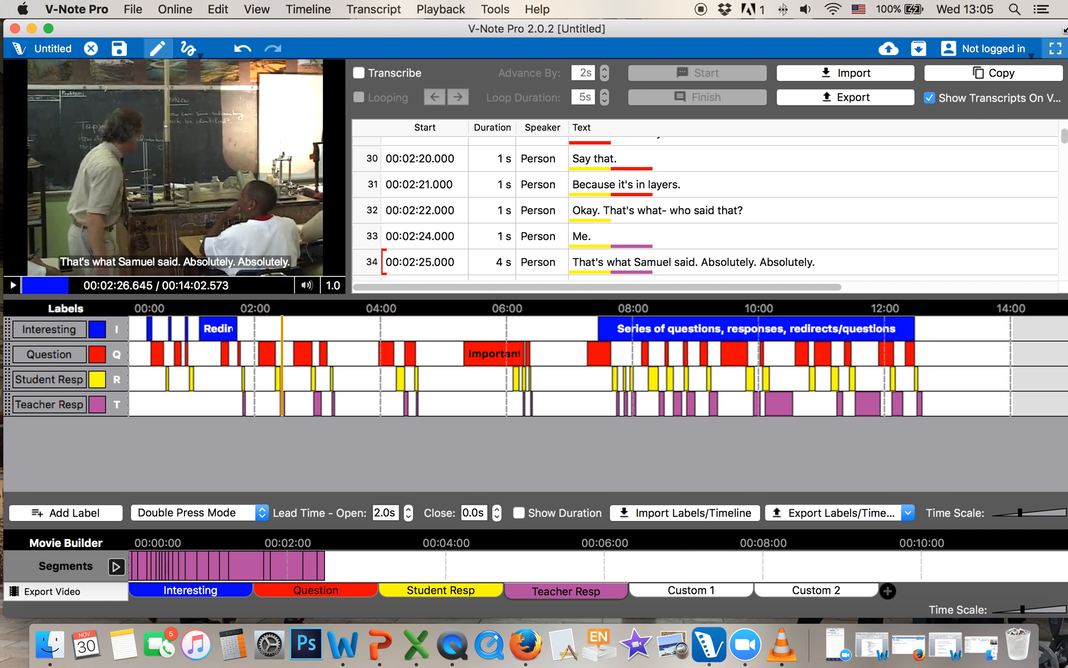
{"action": "left_click_drag", "start_coordinate": [1061, 28], "coordinate": [1025, 31]}
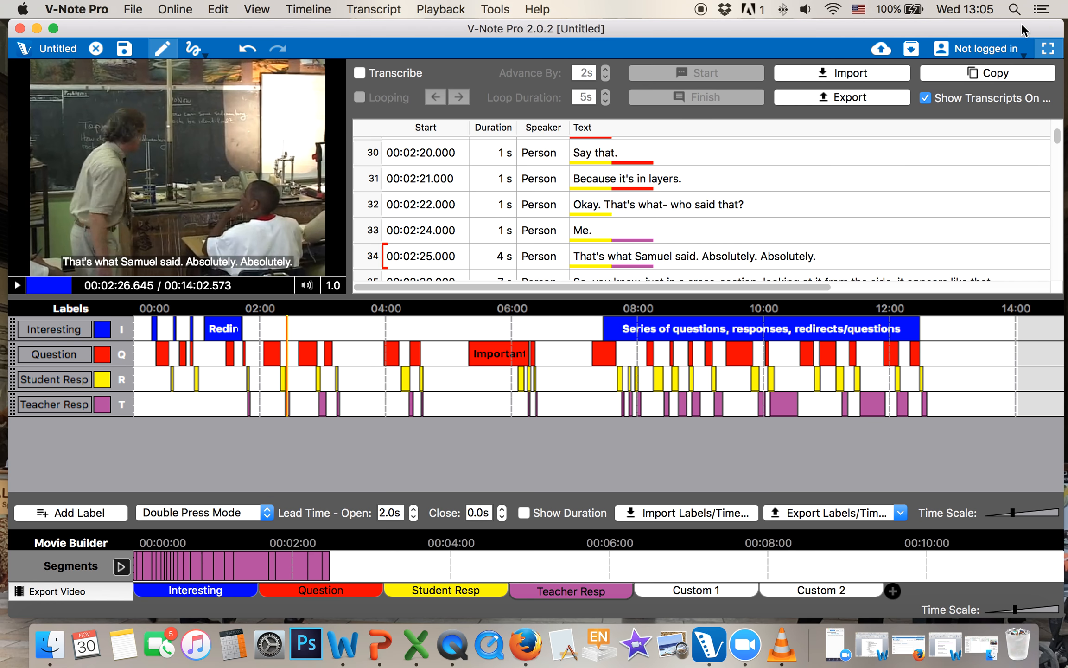
{"action": "left_click", "coordinate": [53, 29]}
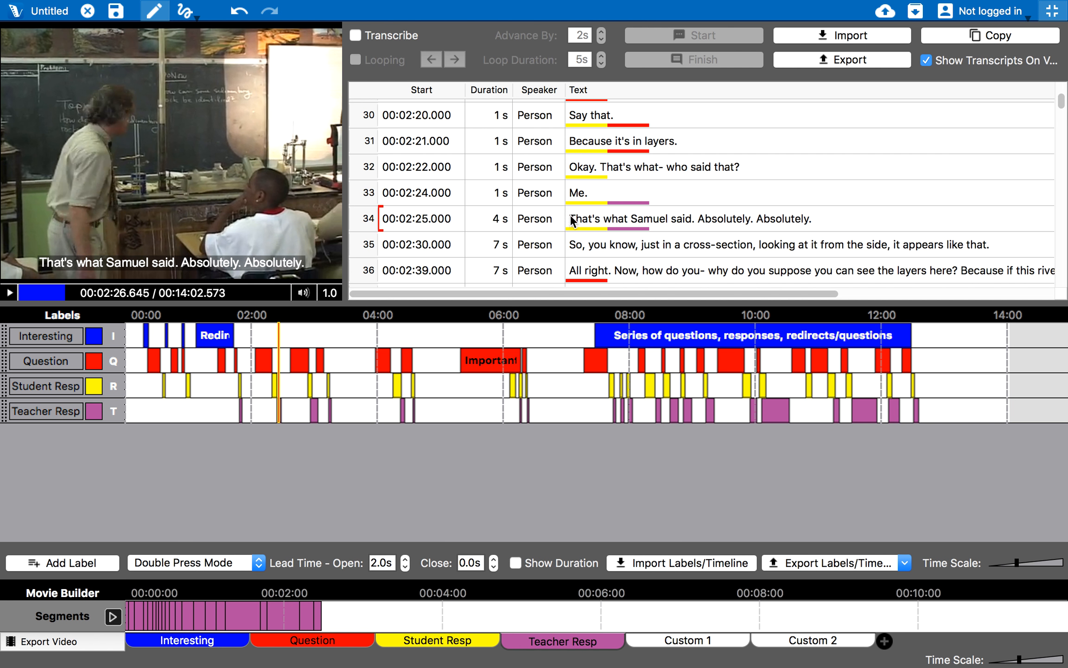
Add the Important question segment to the Multi-Project Workshop, saving the project as 'test'
{"action": "right_click", "coordinate": [494, 365]}
{"action": "mouse_move", "coordinate": [503, 379]}
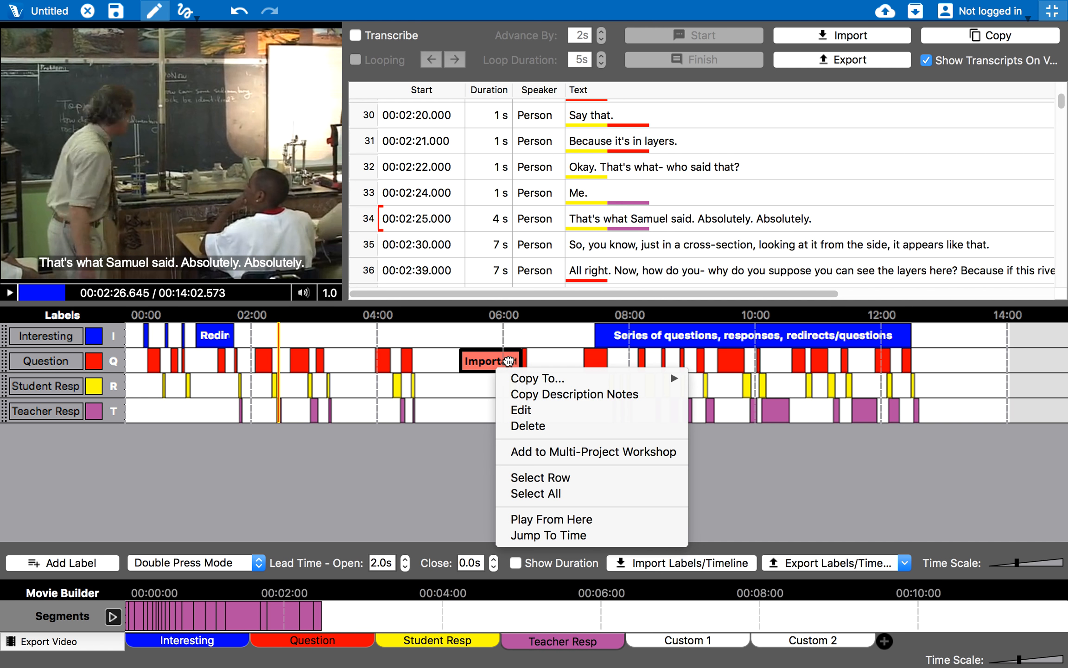
{"action": "left_click", "coordinate": [560, 451]}
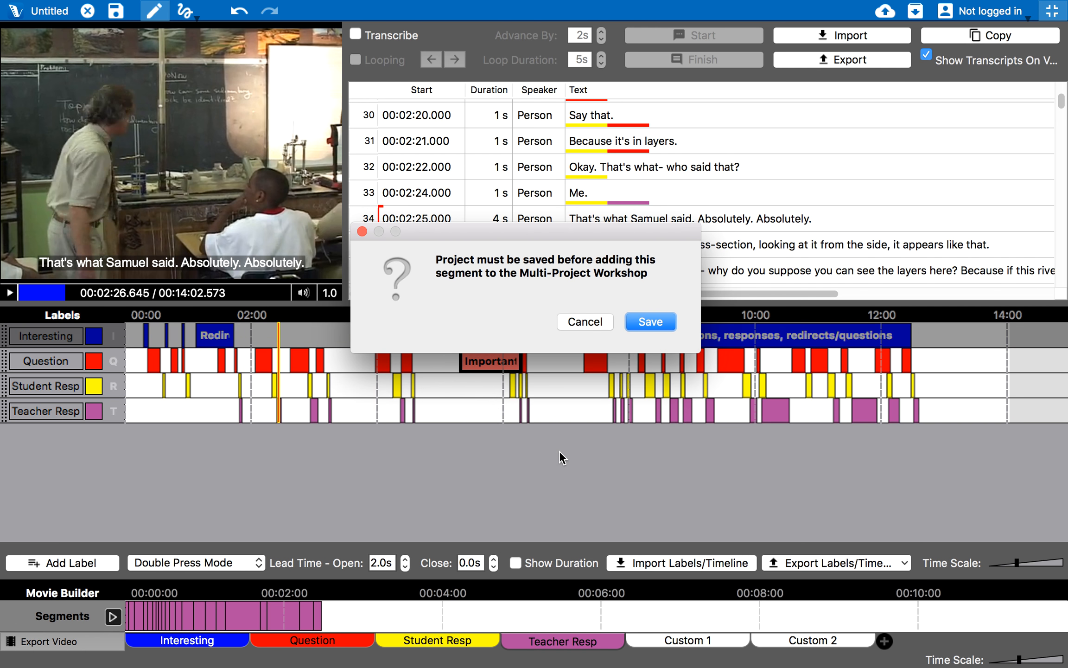
{"action": "left_click", "coordinate": [644, 320]}
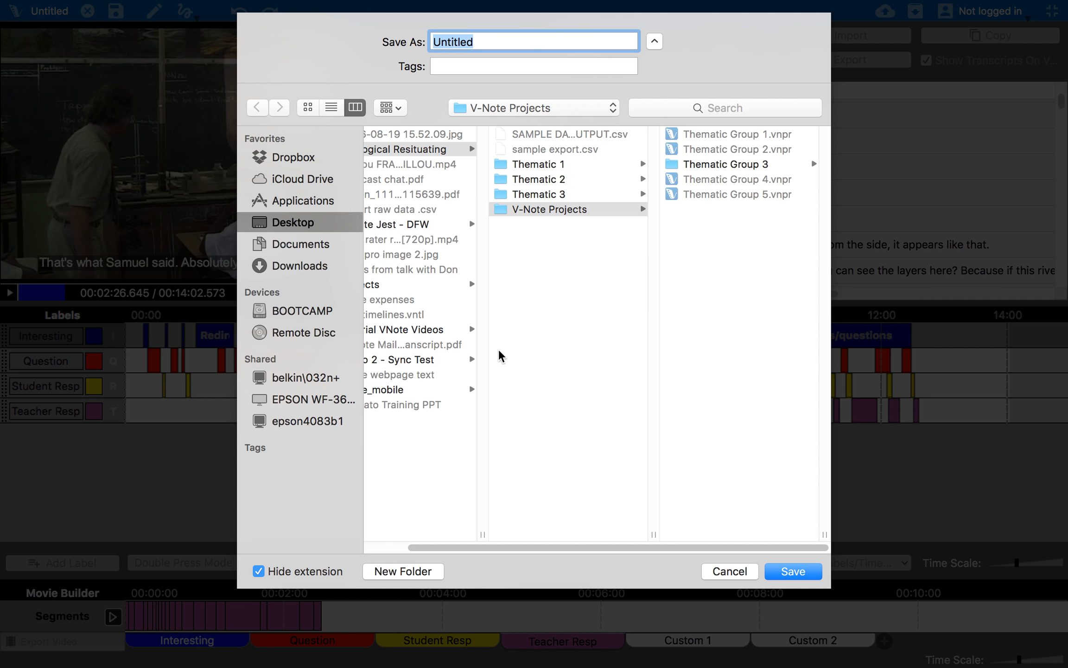
{"action": "type", "text": "test"}
{"action": "left_click", "coordinate": [792, 572]}
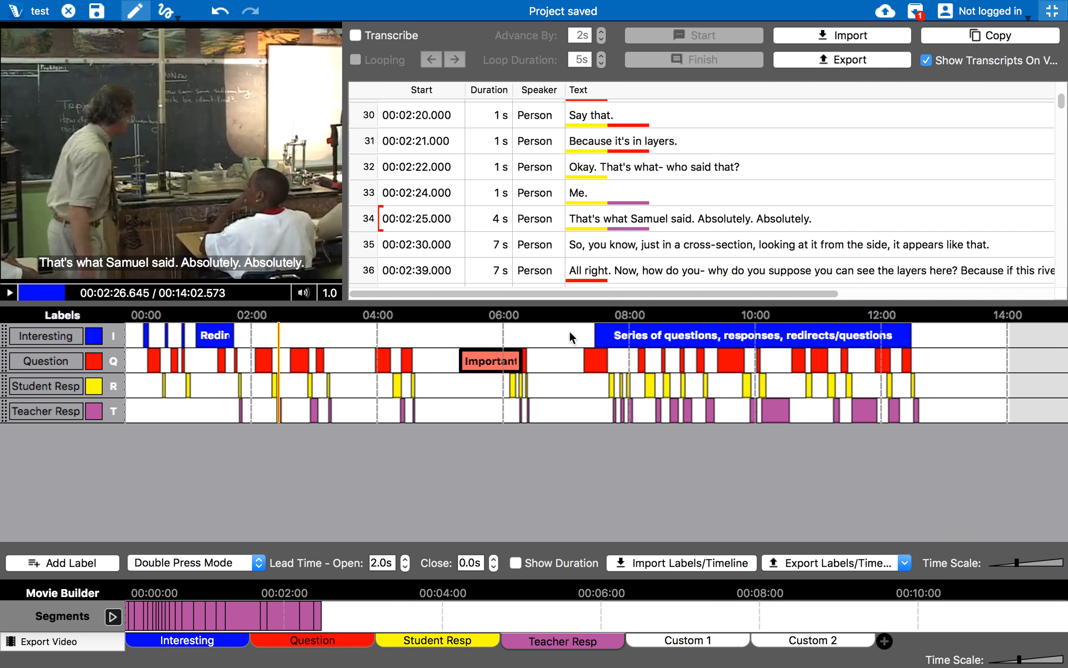
{"action": "left_click", "coordinate": [907, 6]}
Dismiss the status menu and Multi-Project Workshop panel, then close the test project
{"action": "left_click", "coordinate": [889, 181]}
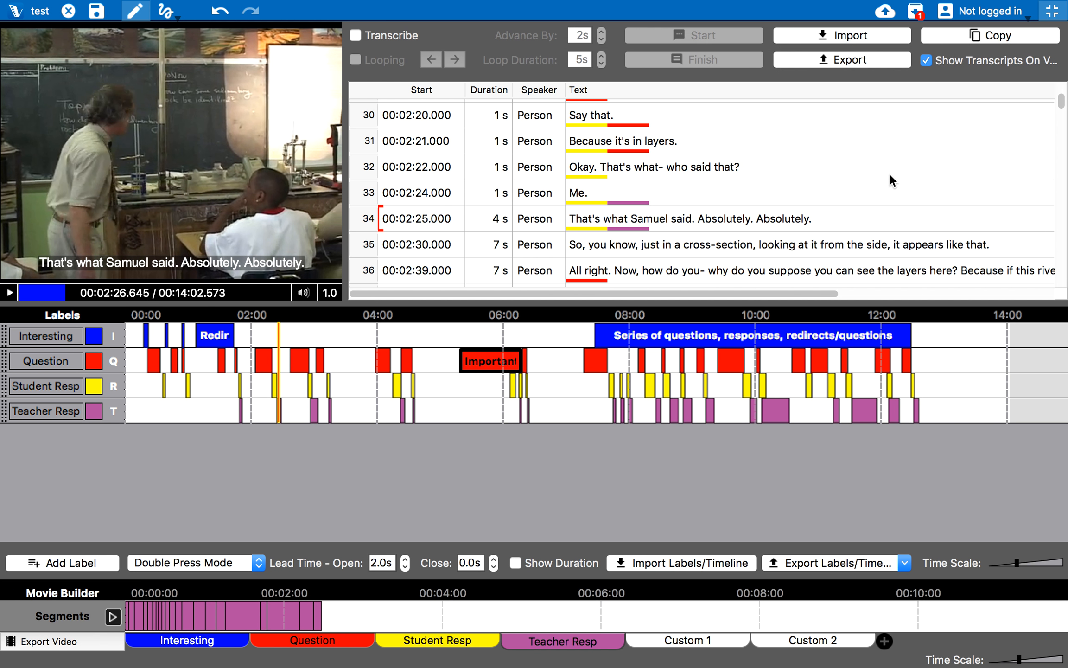
{"action": "left_click", "coordinate": [914, 13]}
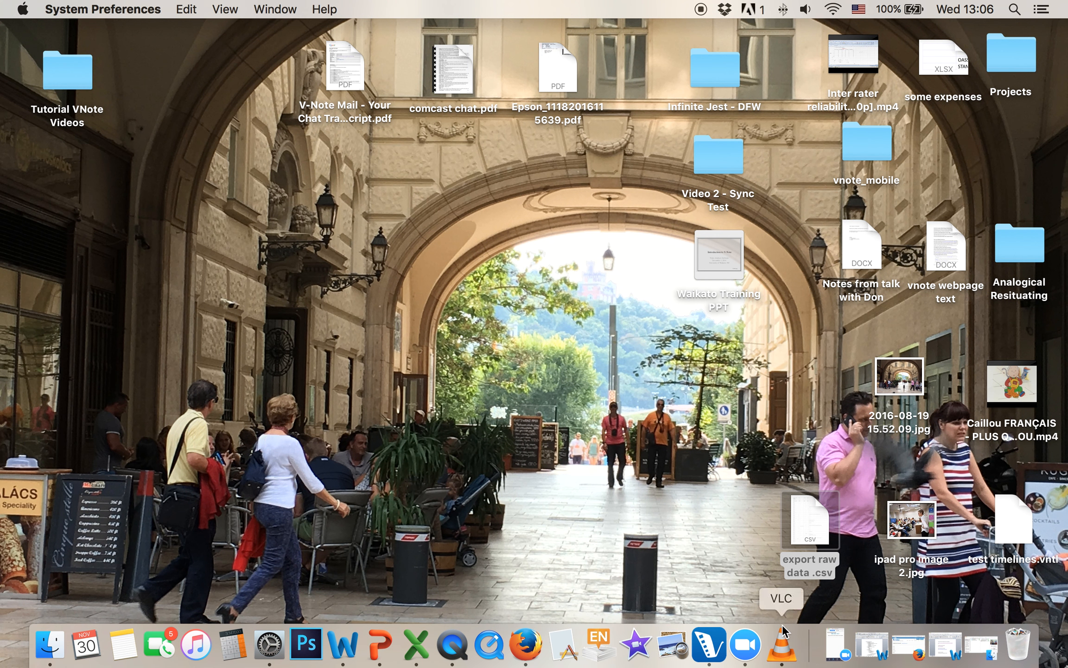
{"action": "left_click", "coordinate": [701, 645]}
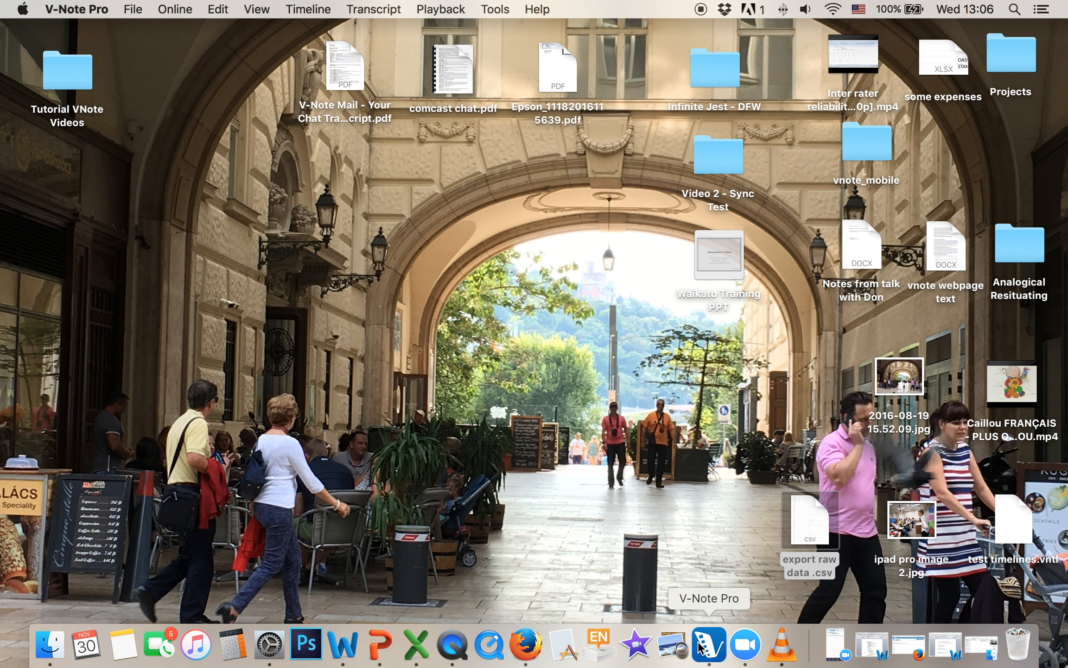
{"action": "left_click", "coordinate": [813, 523]}
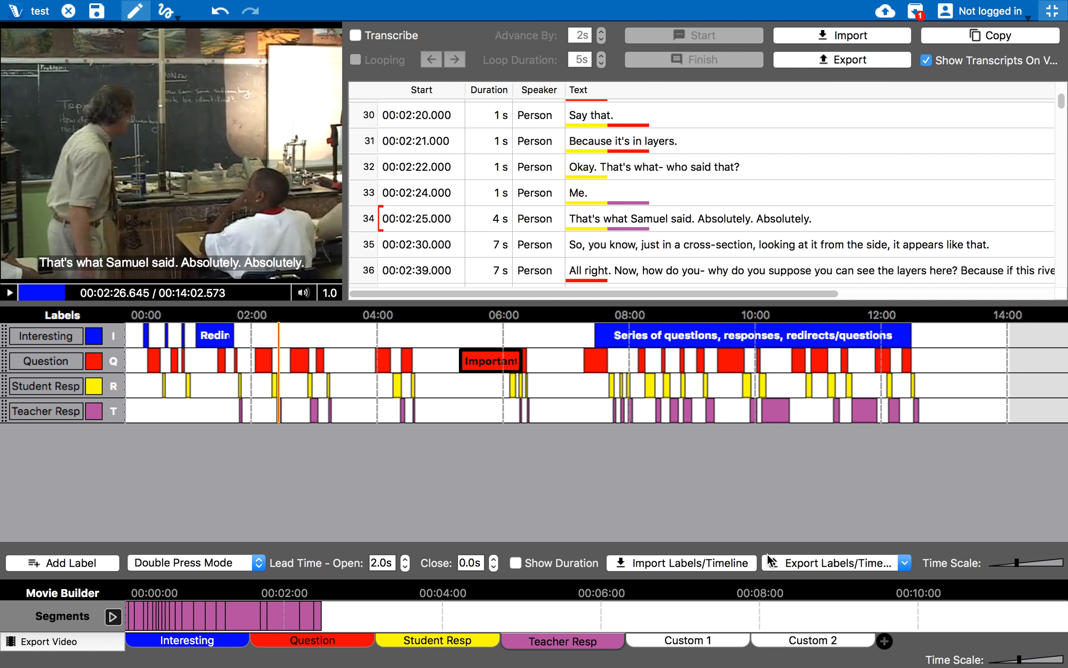
{"action": "left_click", "coordinate": [68, 11]}
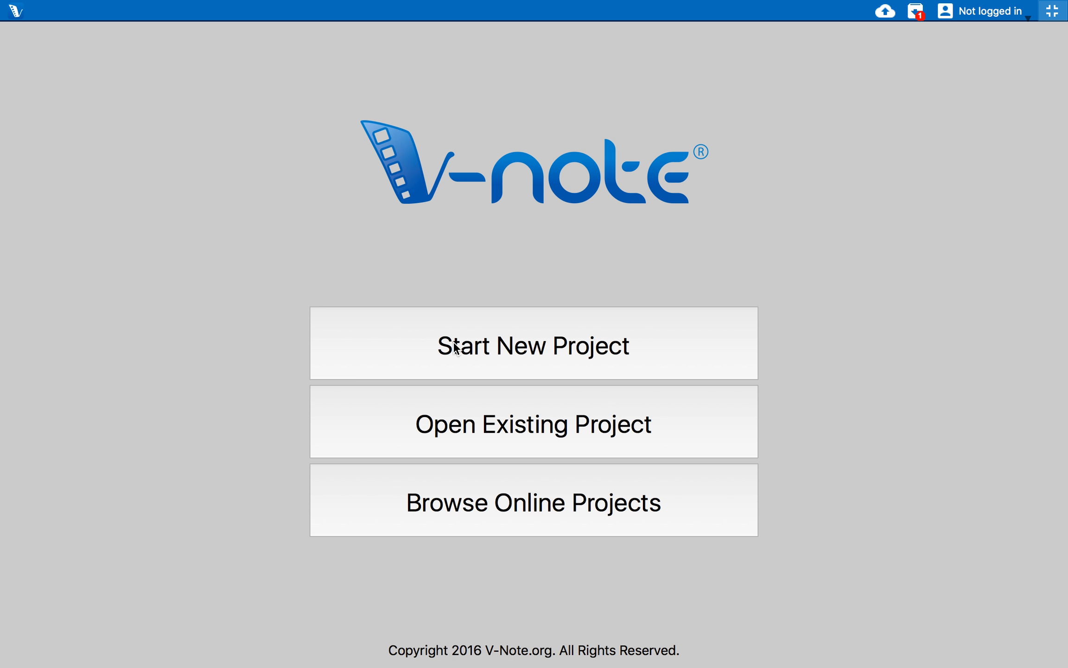
Open the existing project Football Sample.vnpr from Desktop > Projects
{"action": "left_click", "coordinate": [503, 410]}
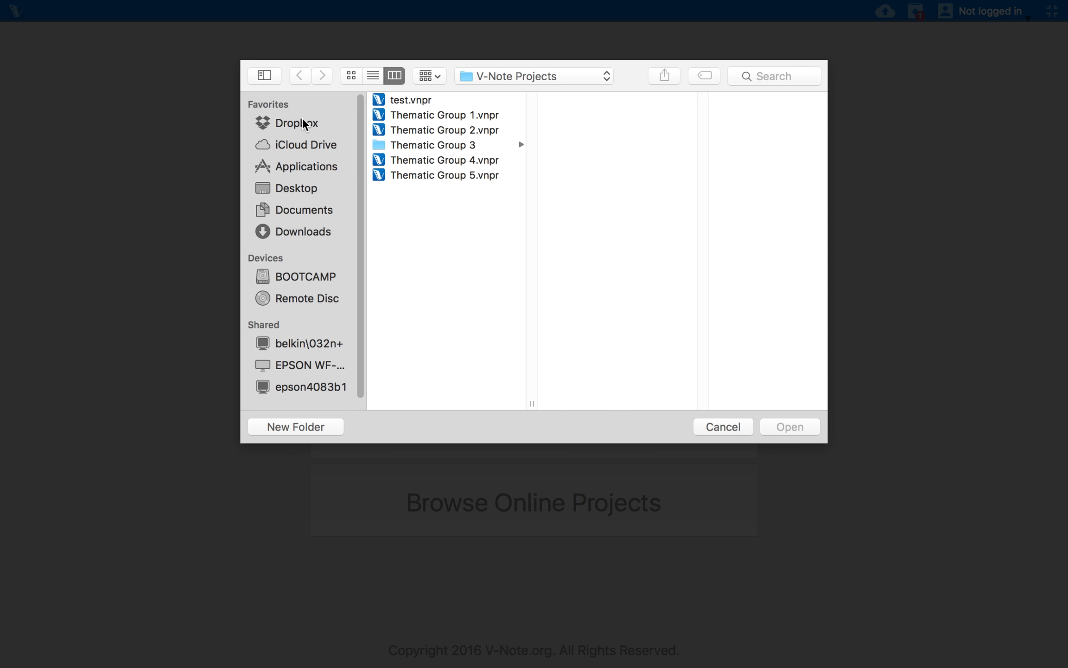
{"action": "left_click", "coordinate": [299, 189]}
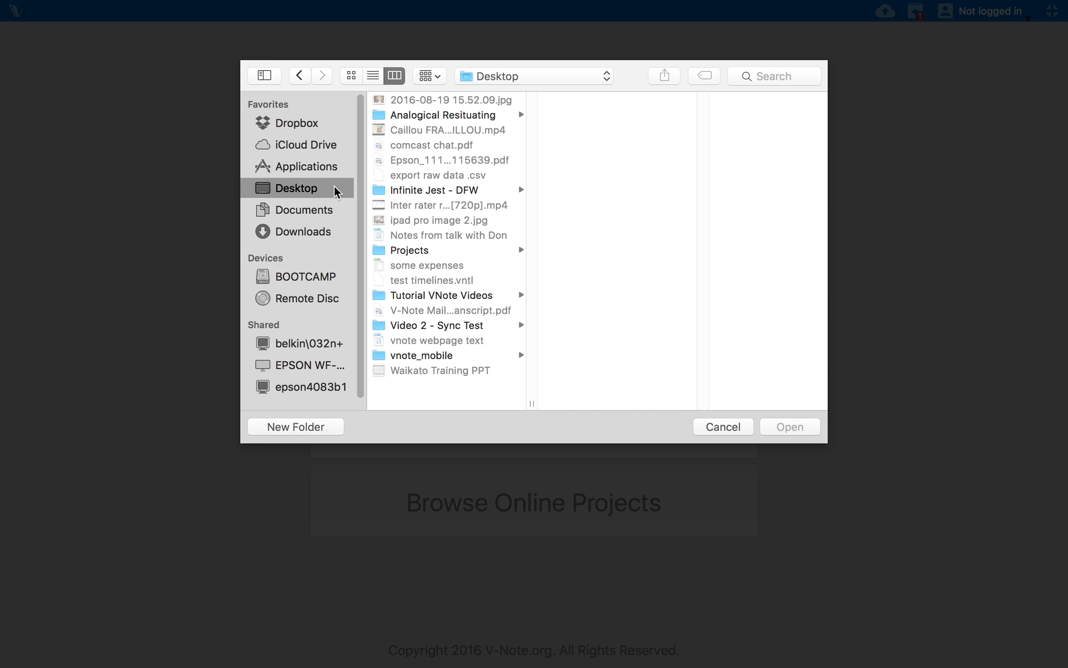
{"action": "left_click", "coordinate": [430, 191]}
{"action": "left_click", "coordinate": [435, 253]}
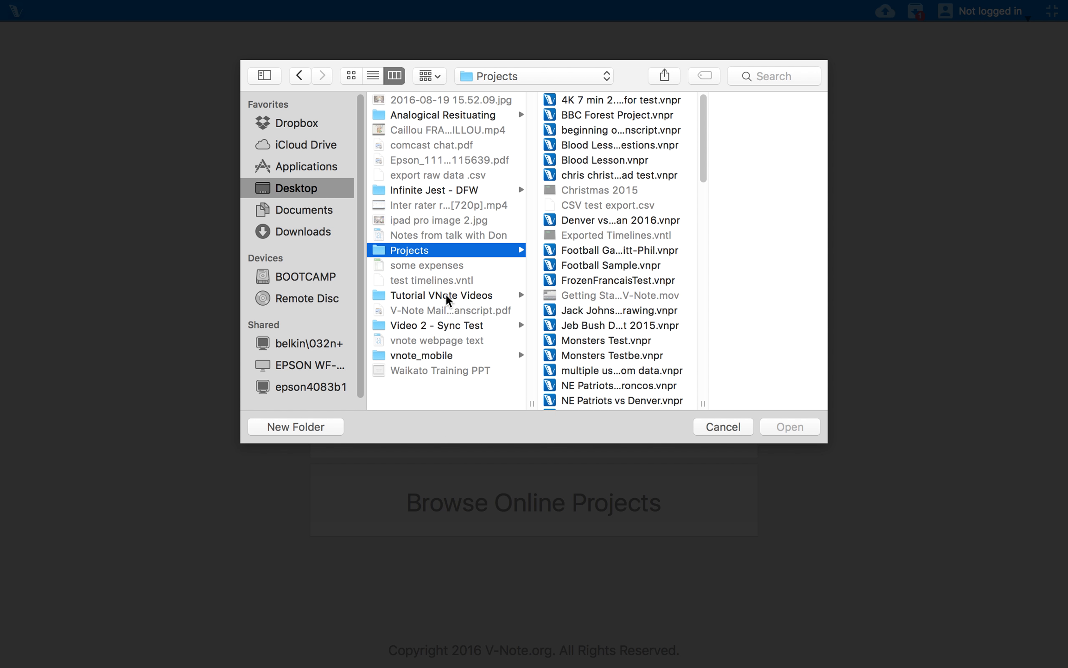
{"action": "left_click", "coordinate": [622, 265]}
{"action": "double_click", "coordinate": [582, 263]}
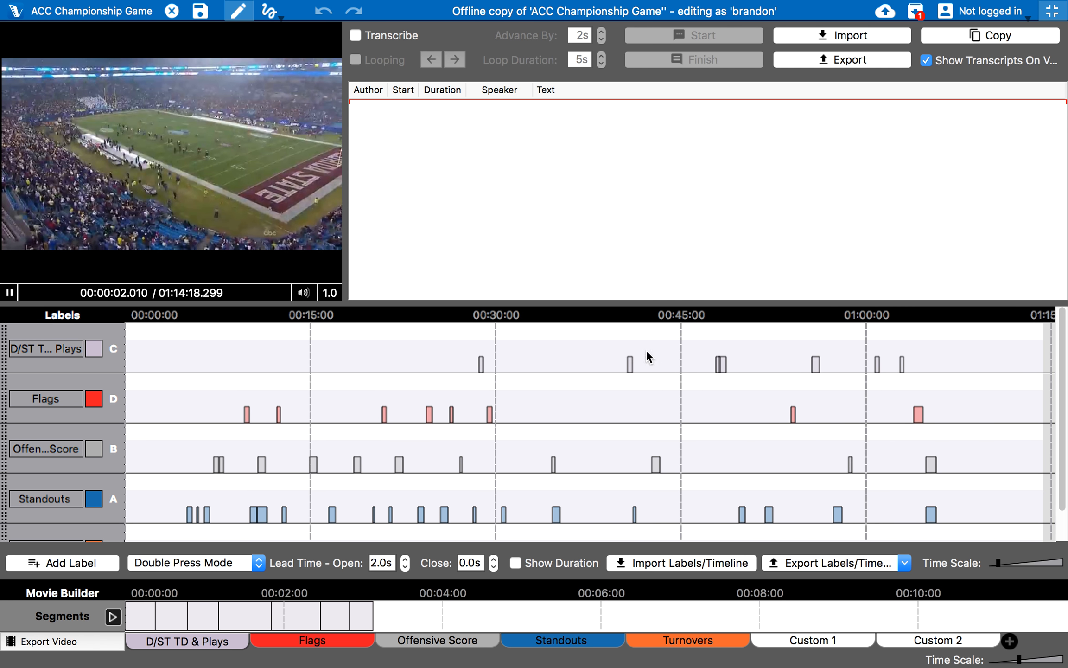
Filter the timelines to show labels from only the first author
{"action": "right_click", "coordinate": [574, 370]}
{"action": "mouse_move", "coordinate": [612, 463]}
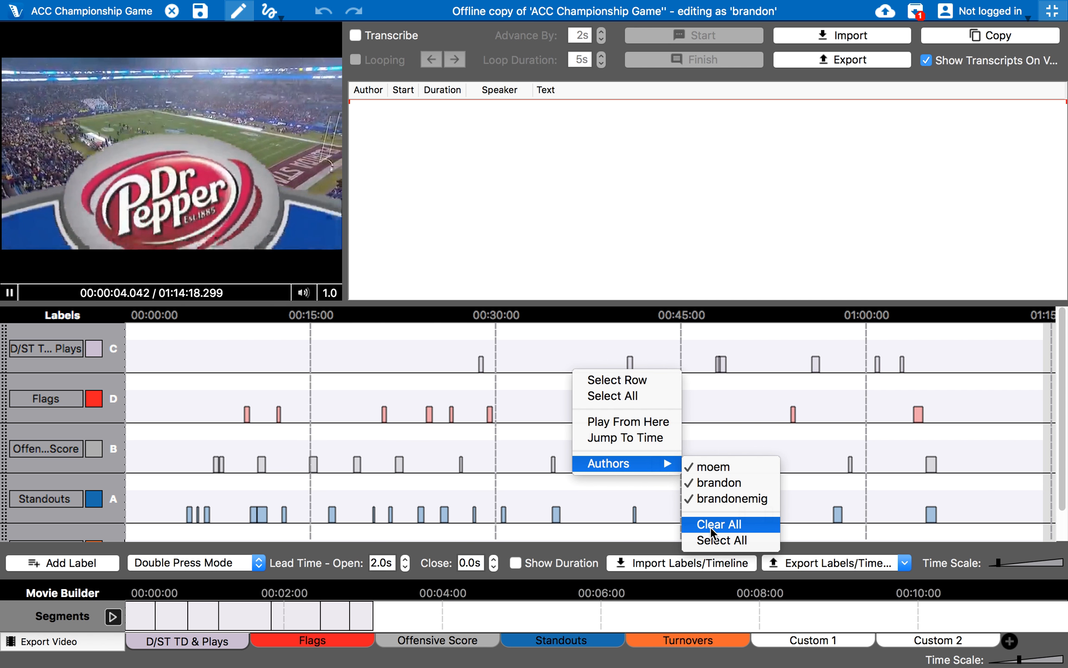
{"action": "left_click", "coordinate": [729, 523]}
{"action": "left_click", "coordinate": [725, 466]}
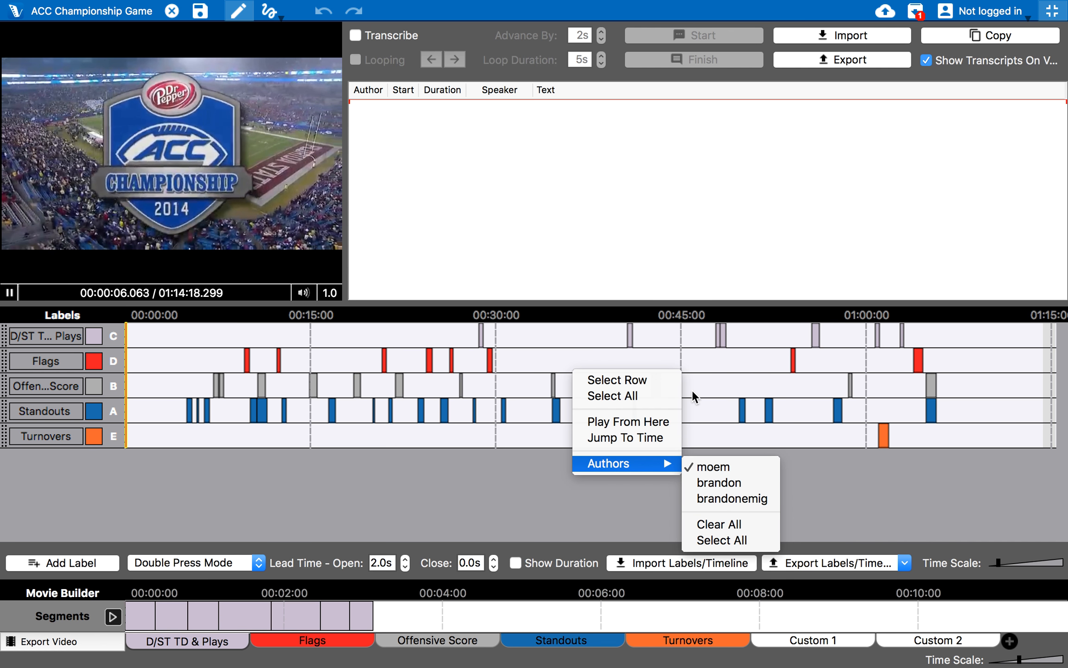
Add a Standouts segment to the Multi-Project Workshop and pause the video at 00:00:13.200
{"action": "right_click", "coordinate": [768, 408]}
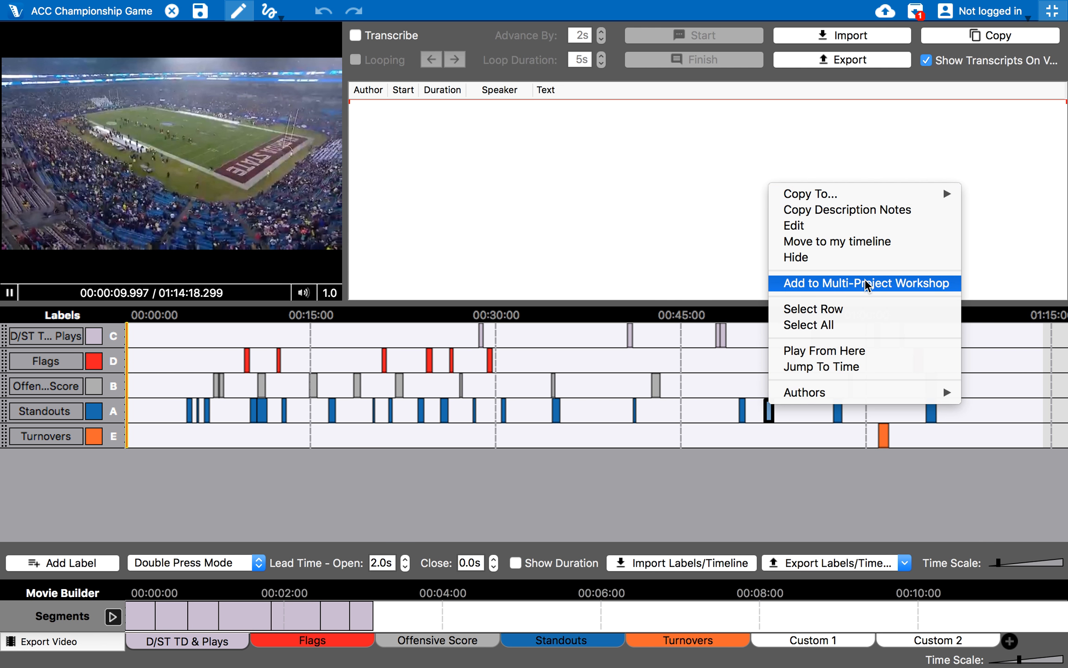
{"action": "left_click", "coordinate": [861, 283]}
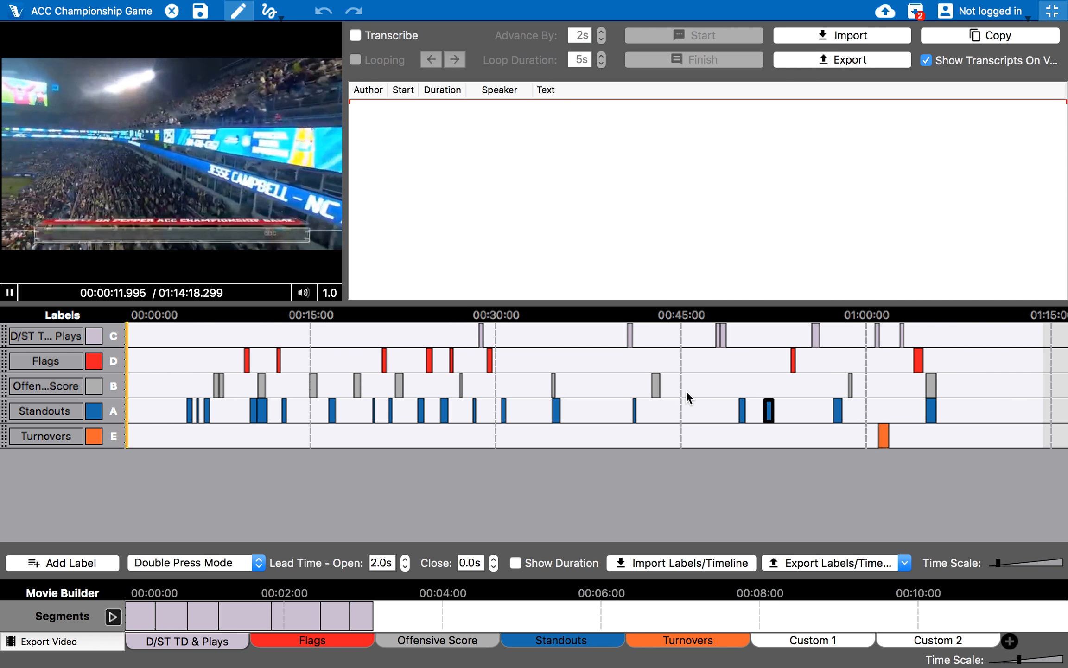
{"action": "left_click", "coordinate": [332, 257]}
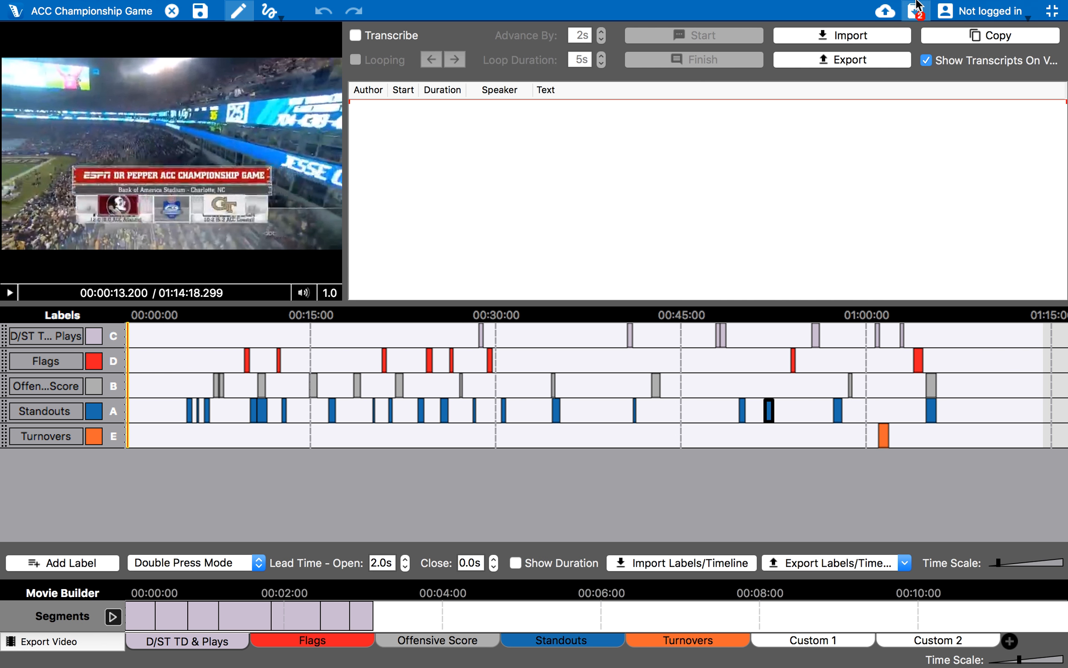
{"action": "left_click", "coordinate": [916, 10]}
{"action": "left_click", "coordinate": [905, 231]}
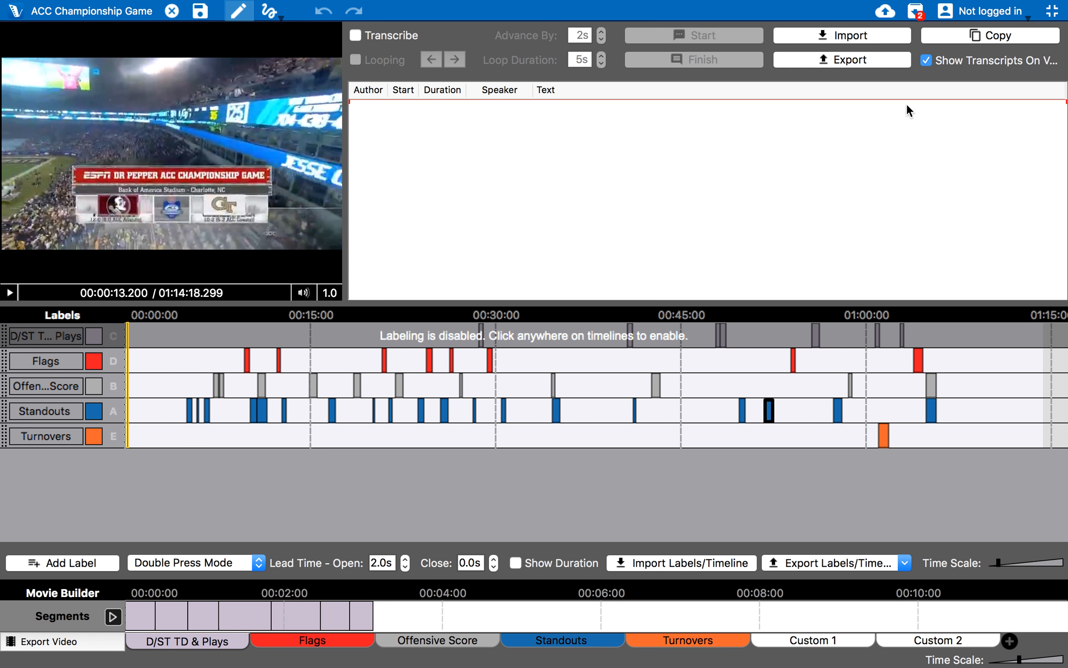
Load the Untitled Question segment into the top player and the ACC Championship Game segment into the bottom one
{"action": "left_click", "coordinate": [911, 15]}
{"action": "left_click_drag", "start_coordinate": [895, 55], "coordinate": [649, 121]}
{"action": "left_click_drag", "start_coordinate": [892, 94], "coordinate": [620, 417]}
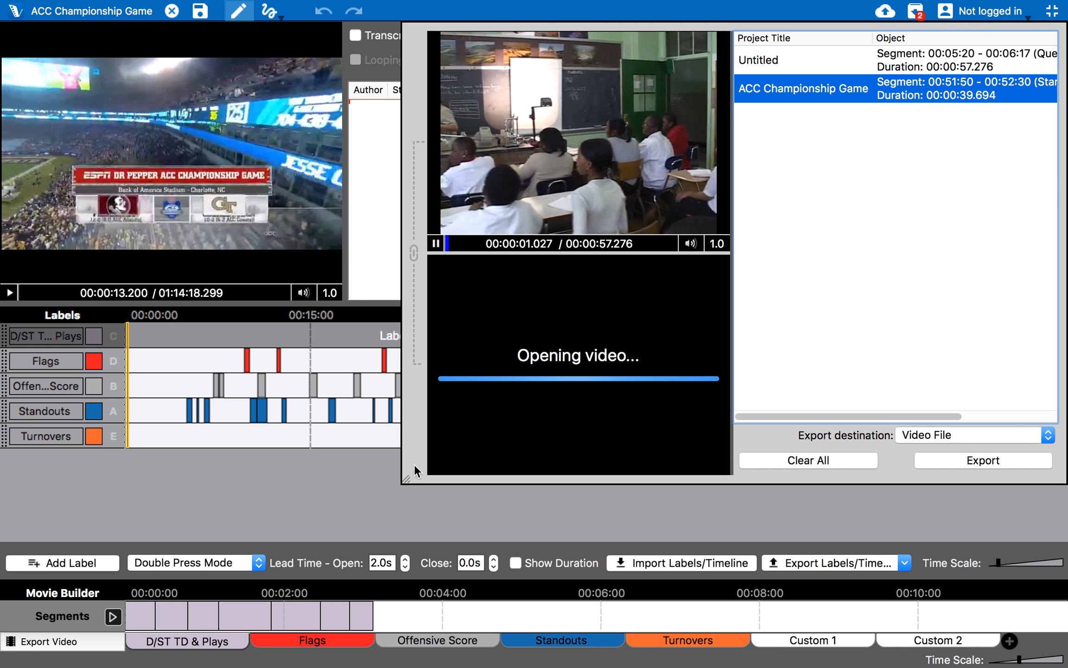
{"action": "left_click_drag", "start_coordinate": [409, 477], "coordinate": [247, 497]}
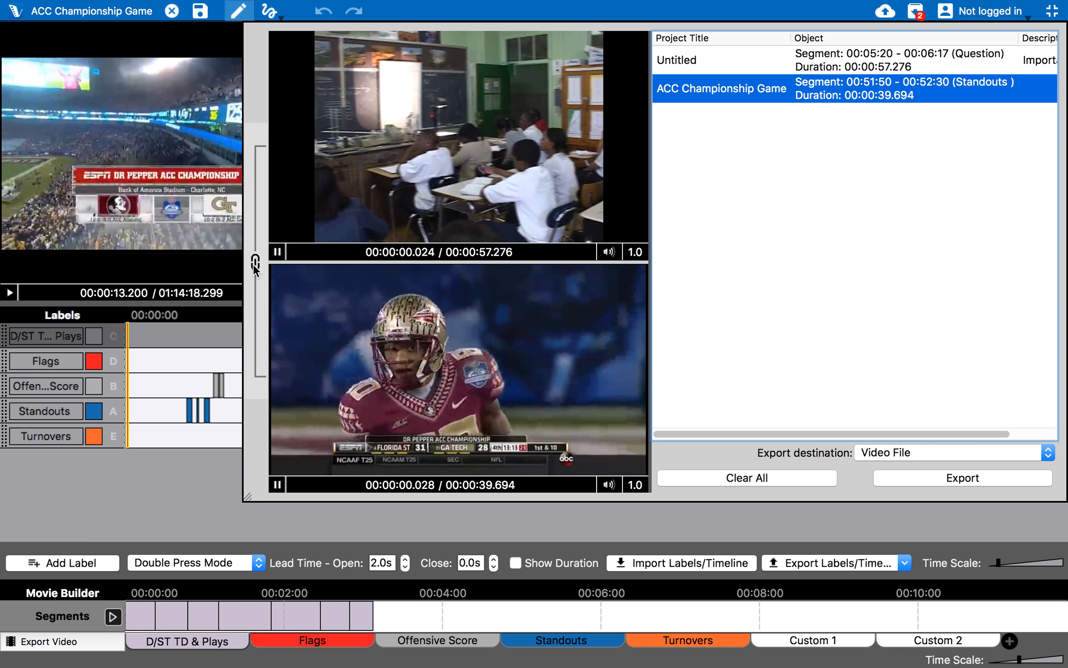
Link the two players, play both segments in sync, then pause them near 13 seconds
{"action": "left_click", "coordinate": [255, 263]}
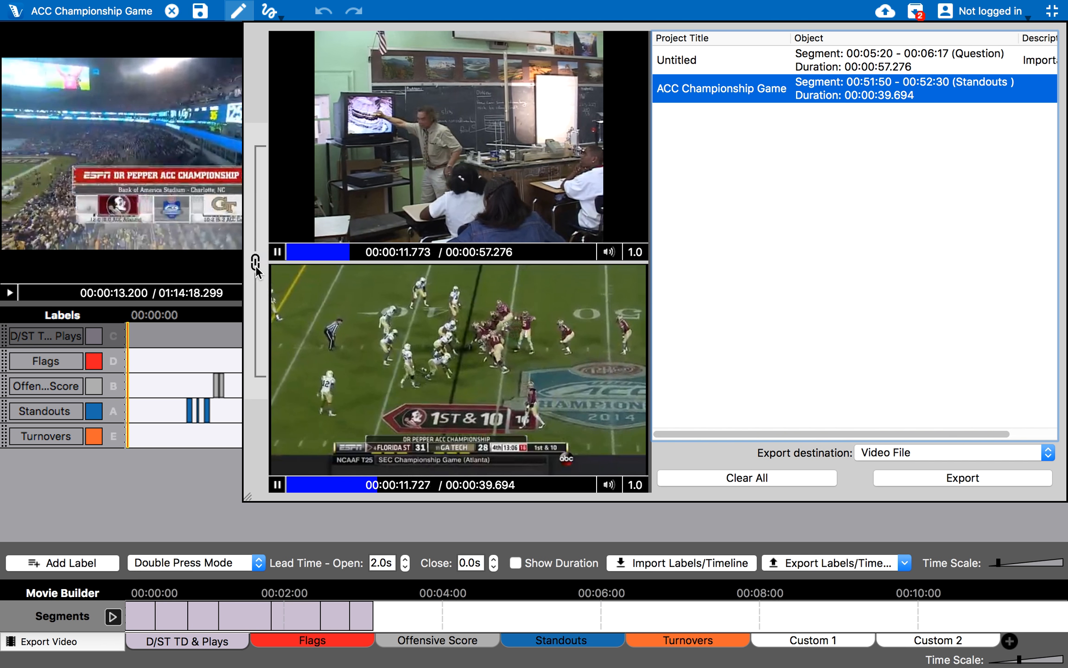
{"action": "left_click", "coordinate": [277, 251]}
{"action": "left_click", "coordinate": [277, 484]}
{"action": "left_click", "coordinate": [828, 257]}
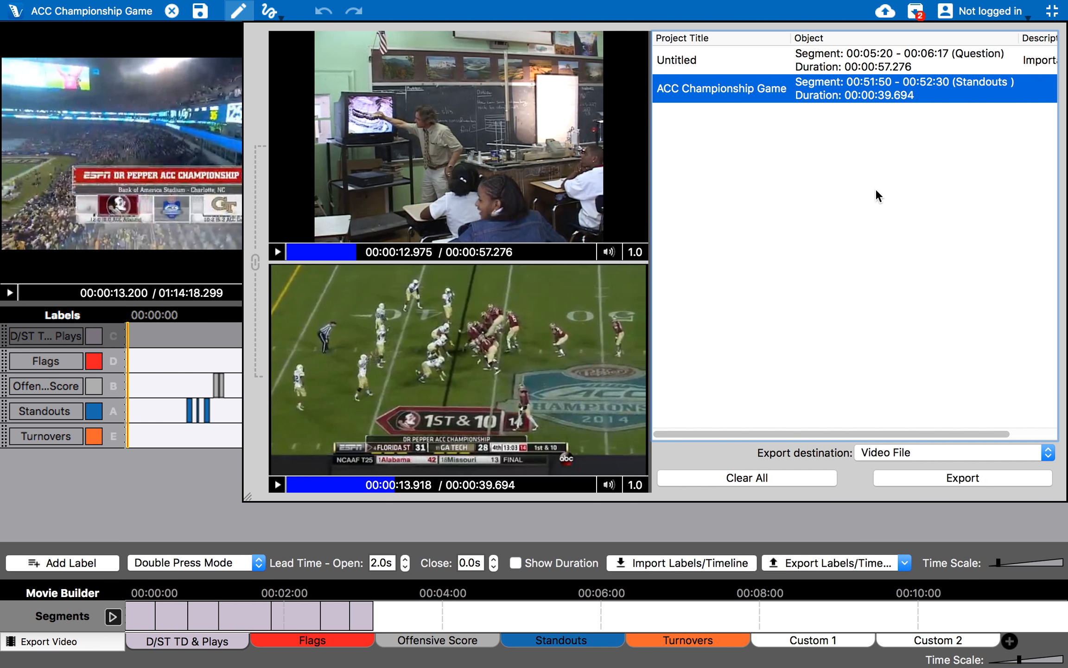
{"action": "left_click", "coordinate": [866, 63]}
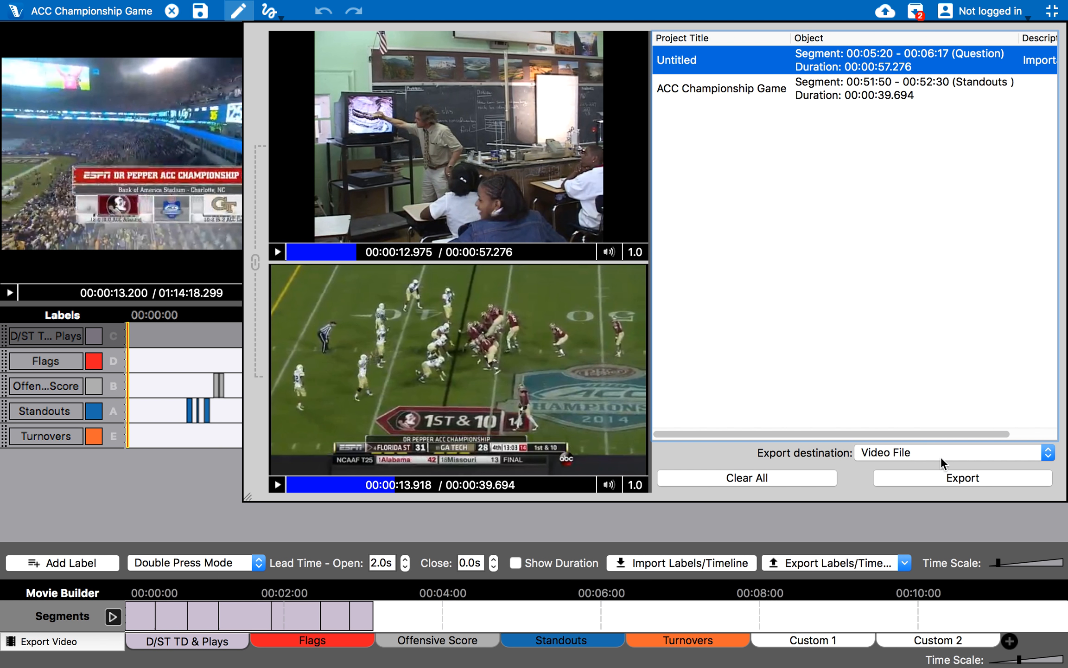
Export both segments as 640×480 video 'test multiproject export video.webm' on the Desktop
{"action": "left_click", "coordinate": [960, 476]}
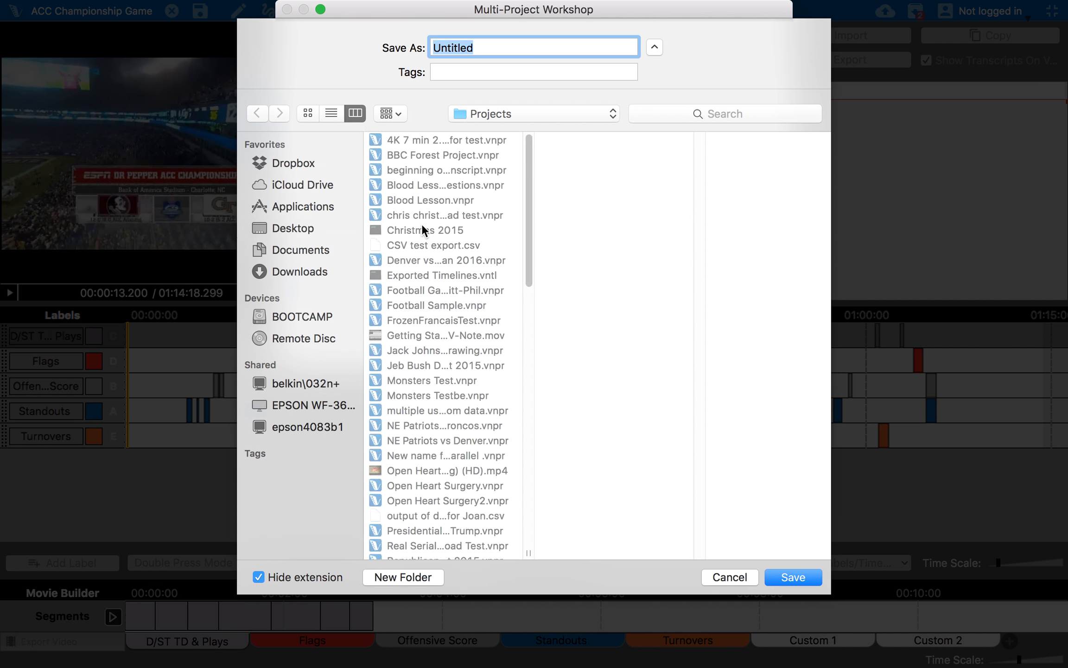
{"action": "type", "text": "test"}
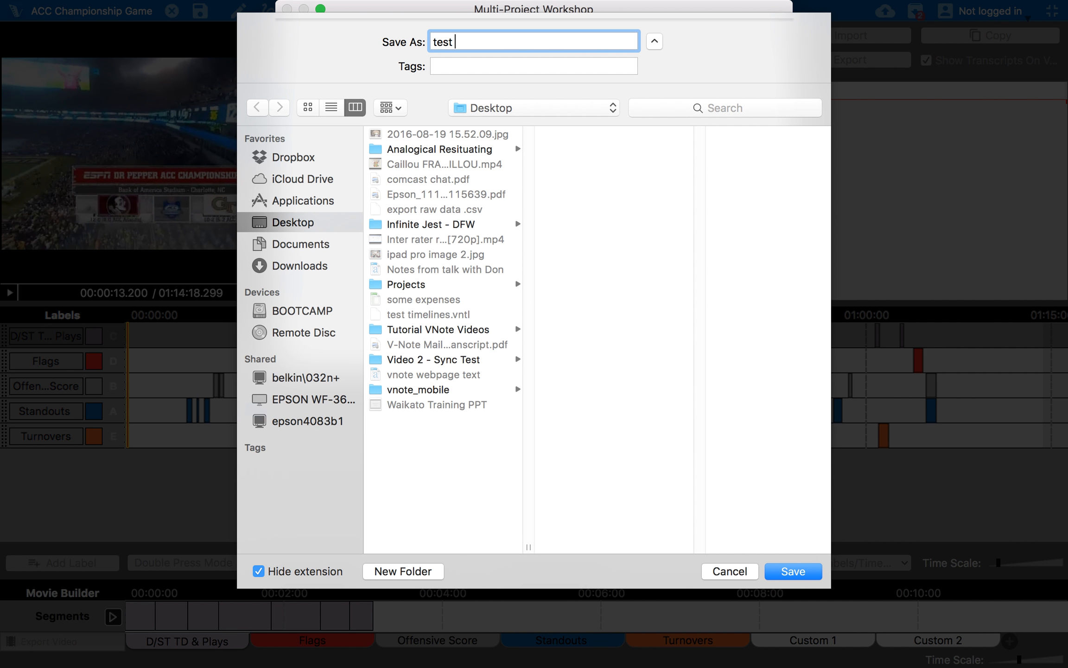
{"action": "type", "text": " multiproject export video"}
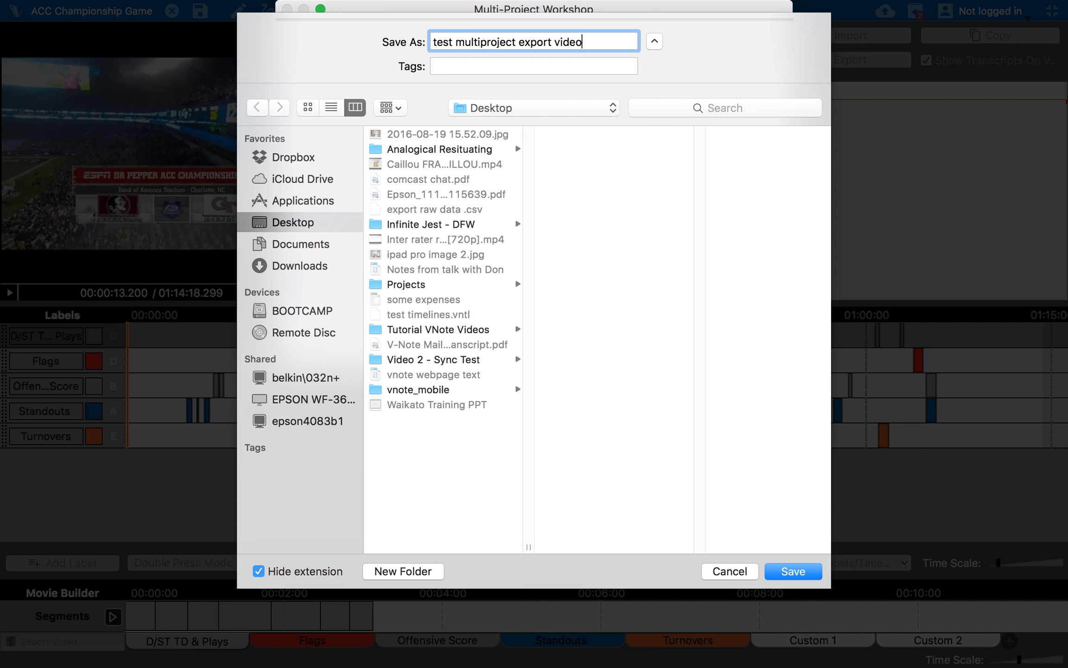
{"action": "left_click", "coordinate": [792, 571]}
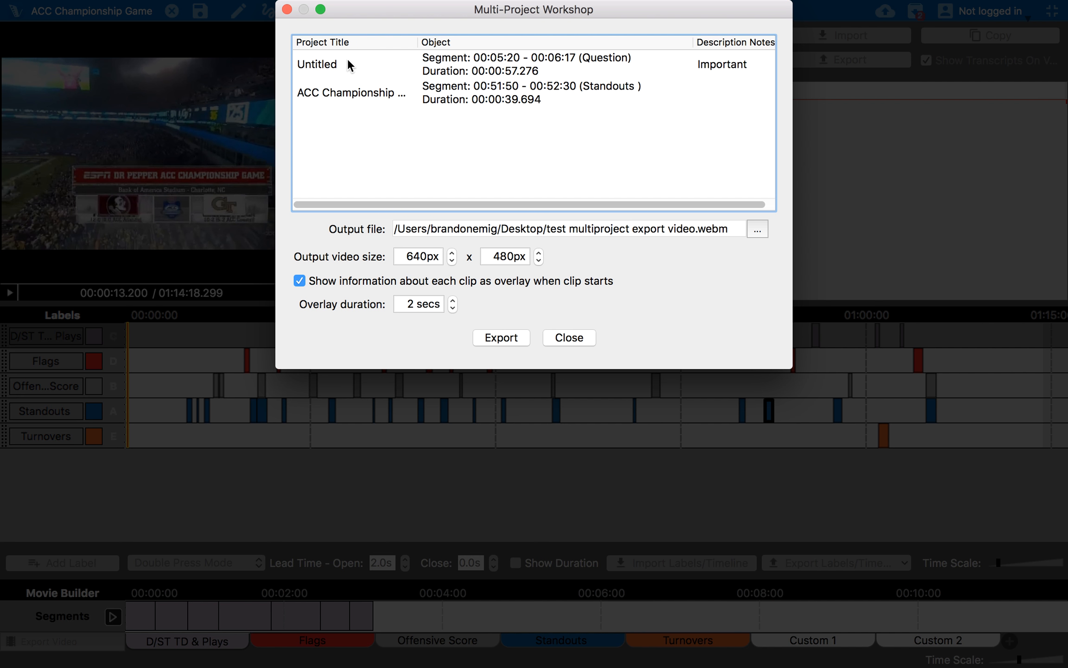
{"action": "mouse_move", "coordinate": [328, 64]}
{"action": "left_click", "coordinate": [500, 337]}
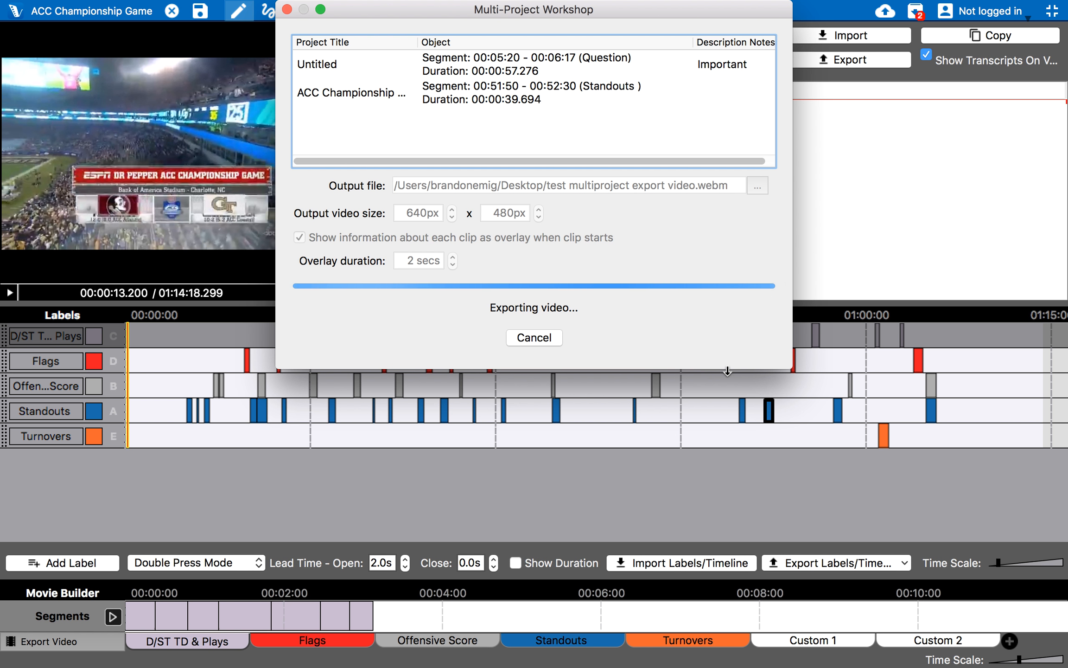
{"action": "mouse_move", "coordinate": [479, 18]}
{"action": "left_click_drag", "start_coordinate": [499, 10], "coordinate": [269, 55]}
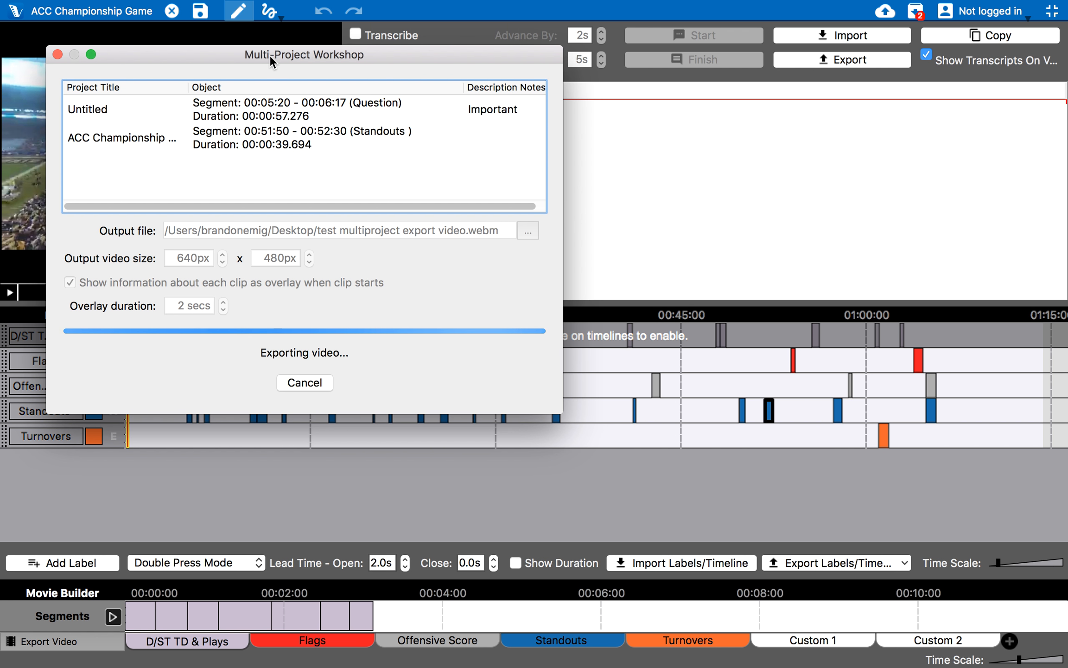
Close the Multi-Project Workshop and leave full-screen mode
{"action": "mouse_move", "coordinate": [654, 4]}
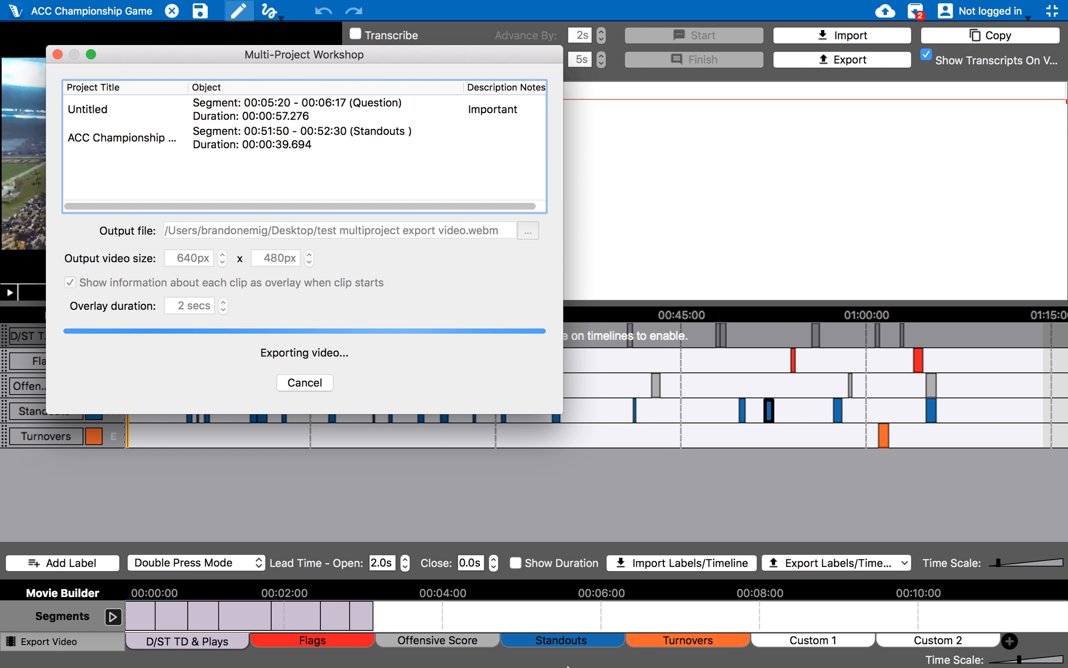
{"action": "mouse_move", "coordinate": [536, 665]}
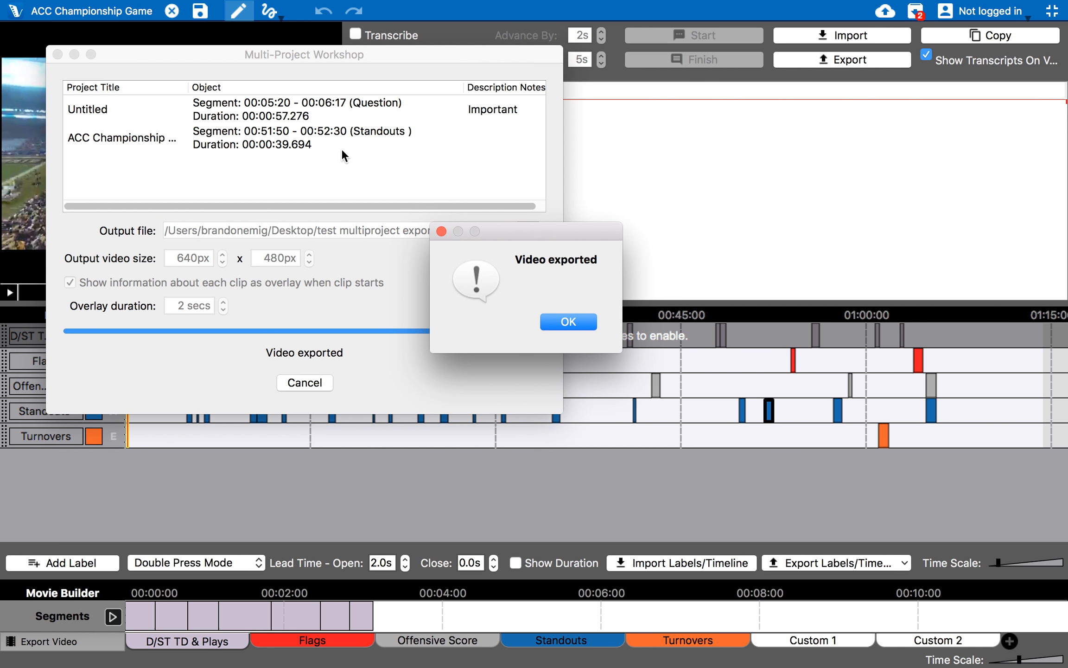
{"action": "left_click", "coordinate": [340, 383]}
{"action": "left_click", "coordinate": [1044, 14]}
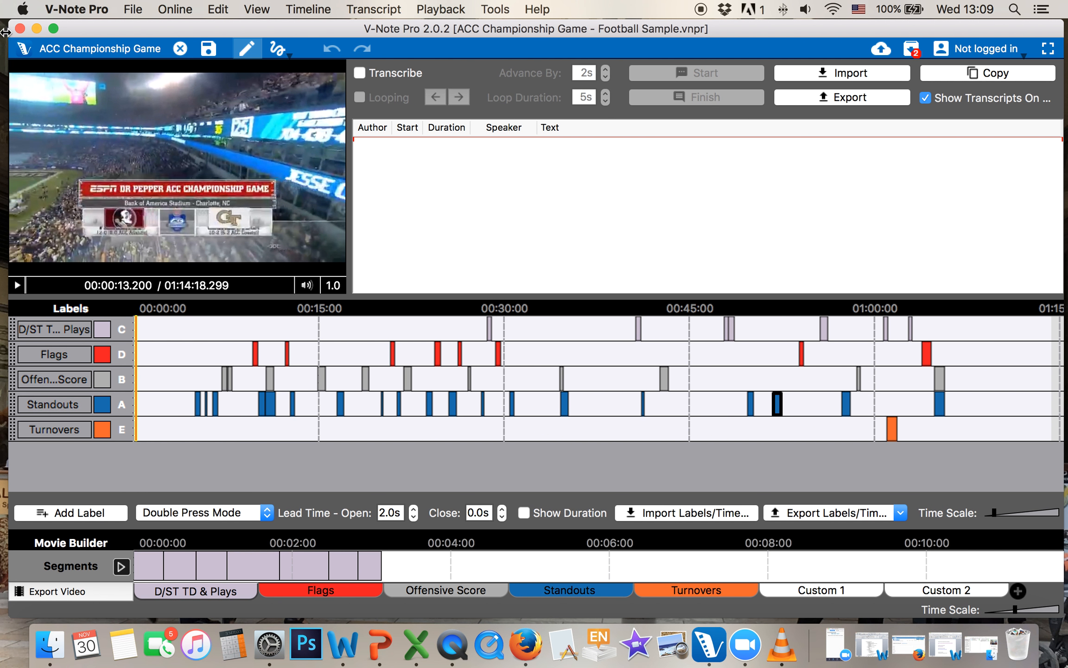
Minimize V-Note Pro and close the Energy Saver window
{"action": "left_click", "coordinate": [36, 28]}
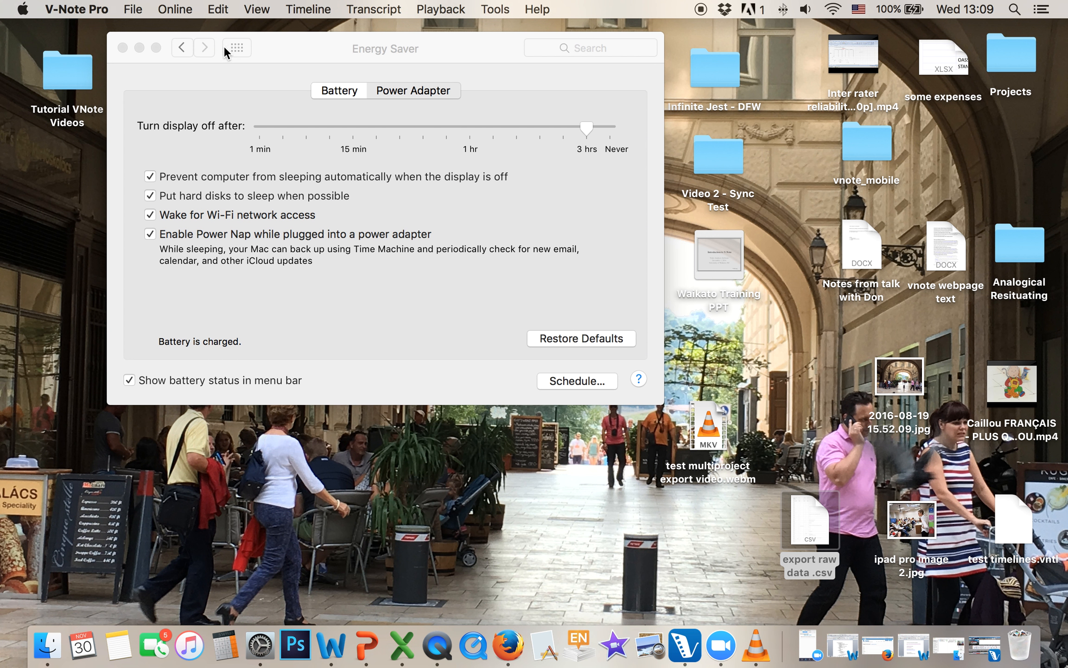
{"action": "left_click", "coordinate": [337, 39]}
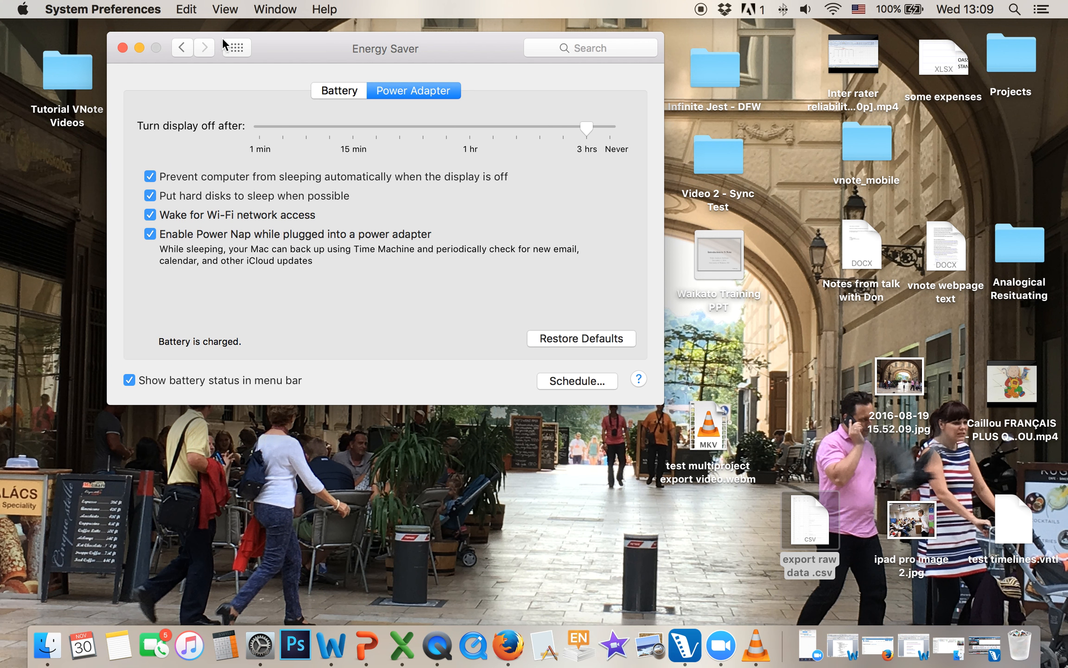
{"action": "left_click", "coordinate": [123, 48]}
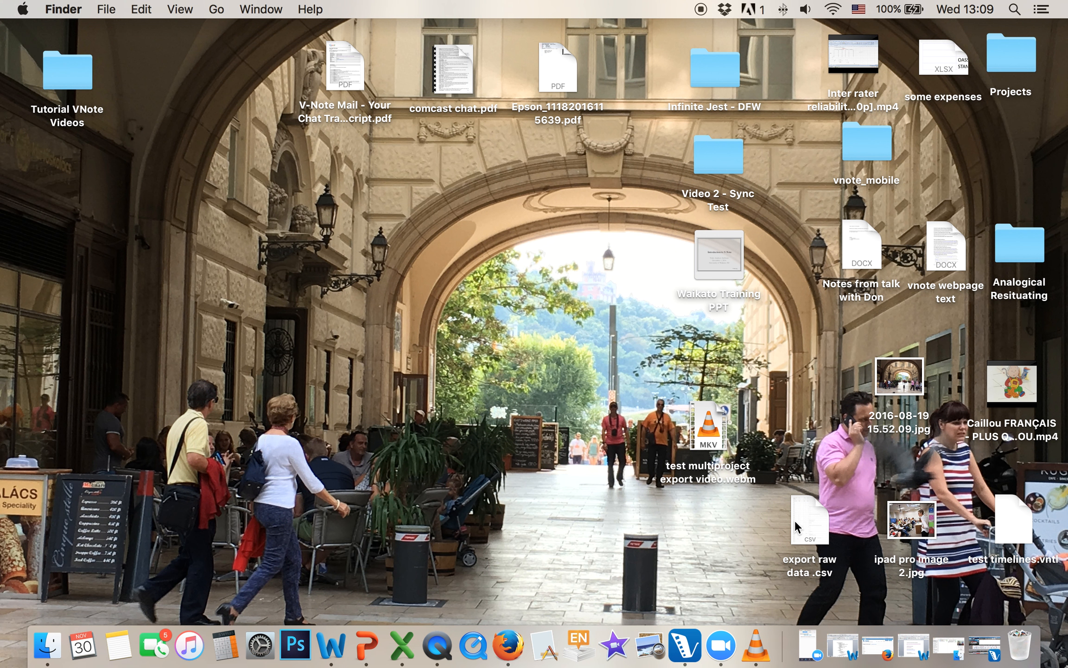
Play test multiproject export video.webm full screen in VLC, skipping ahead to the football clip, then return to V-Note Pro
{"action": "double_click", "coordinate": [727, 460]}
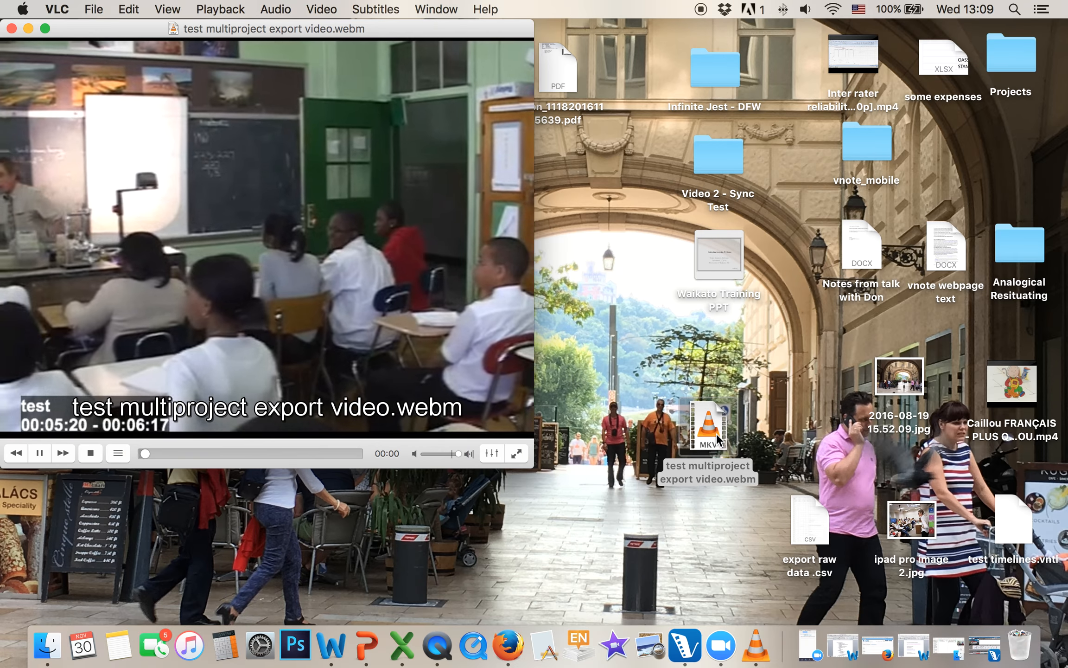
{"action": "left_click", "coordinate": [516, 453]}
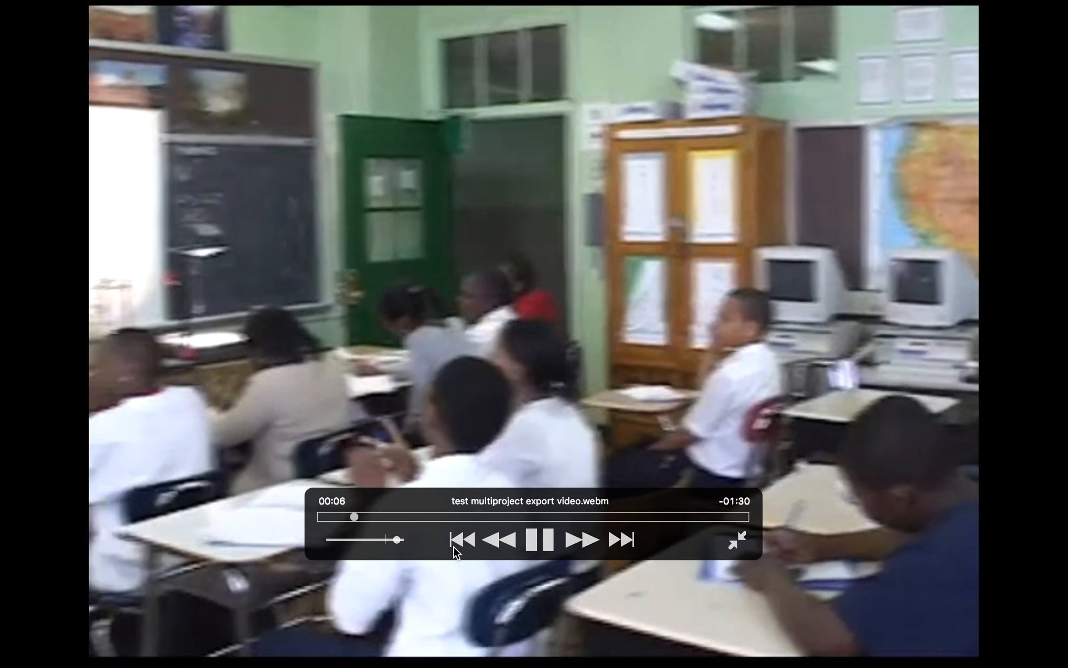
{"action": "left_click", "coordinate": [373, 539]}
{"action": "left_click", "coordinate": [478, 516]}
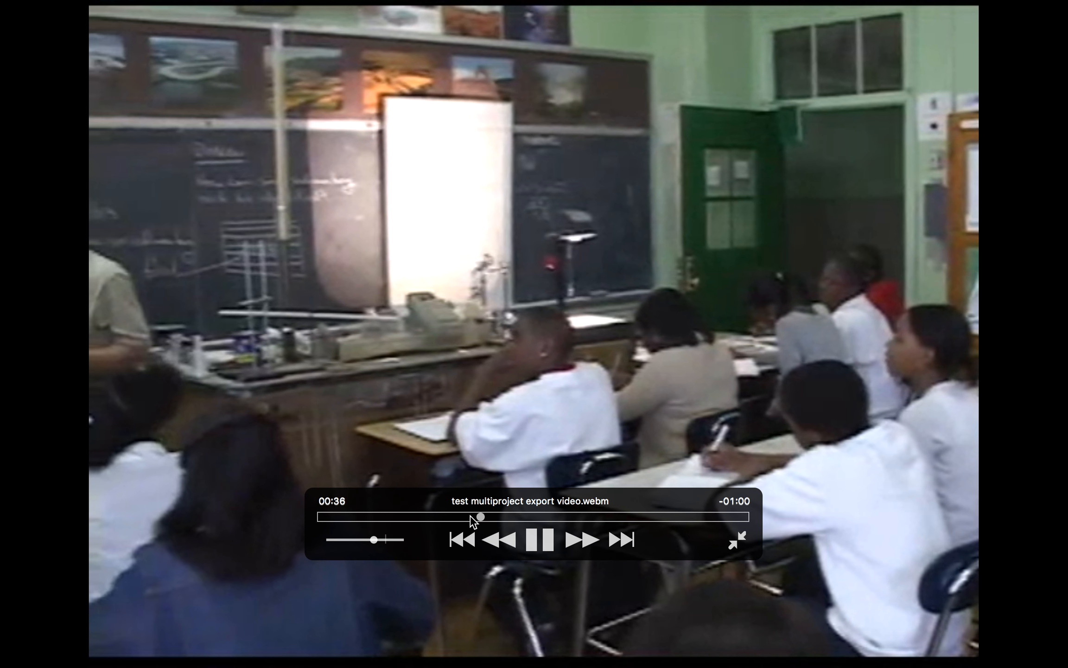
{"action": "left_click_drag", "start_coordinate": [471, 516], "coordinate": [560, 518]}
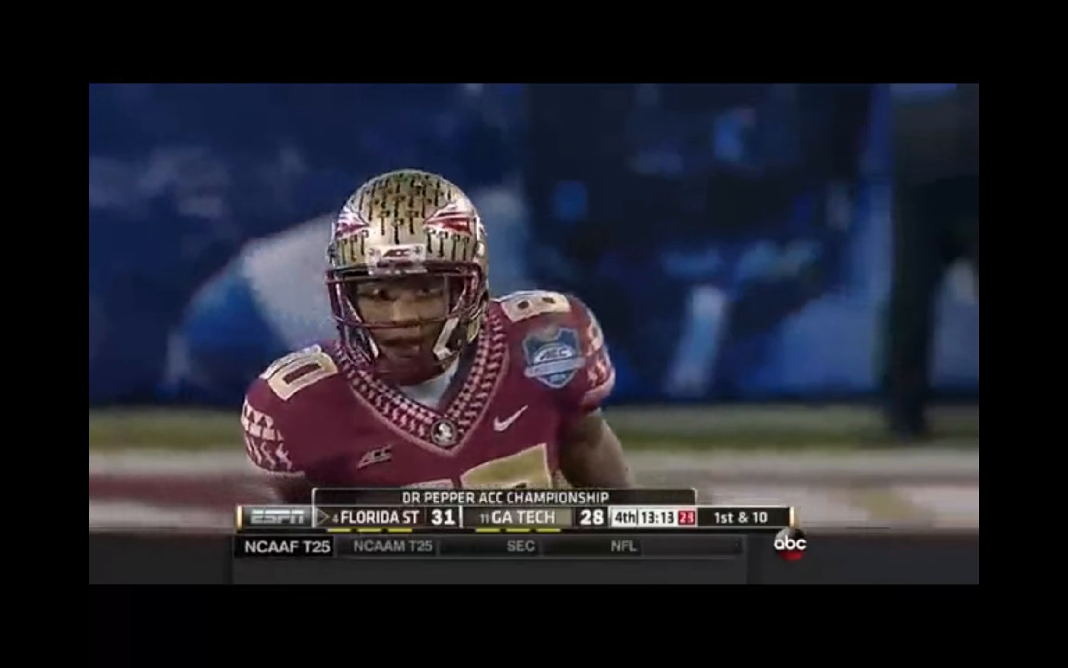
{"action": "key", "text": "Escape"}
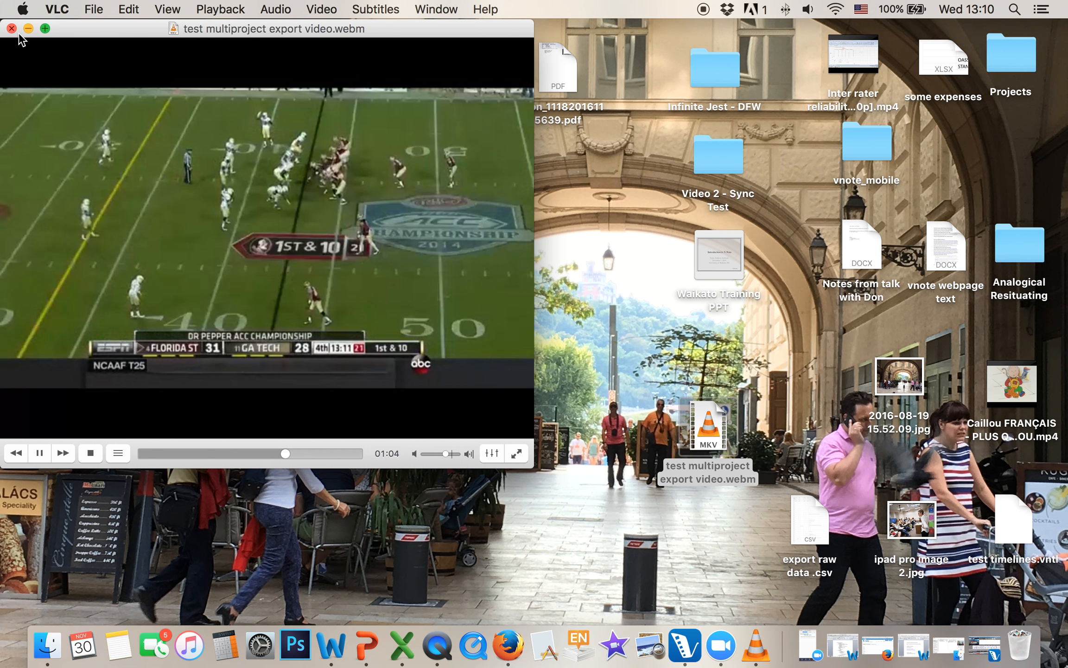
{"action": "left_click", "coordinate": [28, 29]}
{"action": "left_click", "coordinate": [978, 649]}
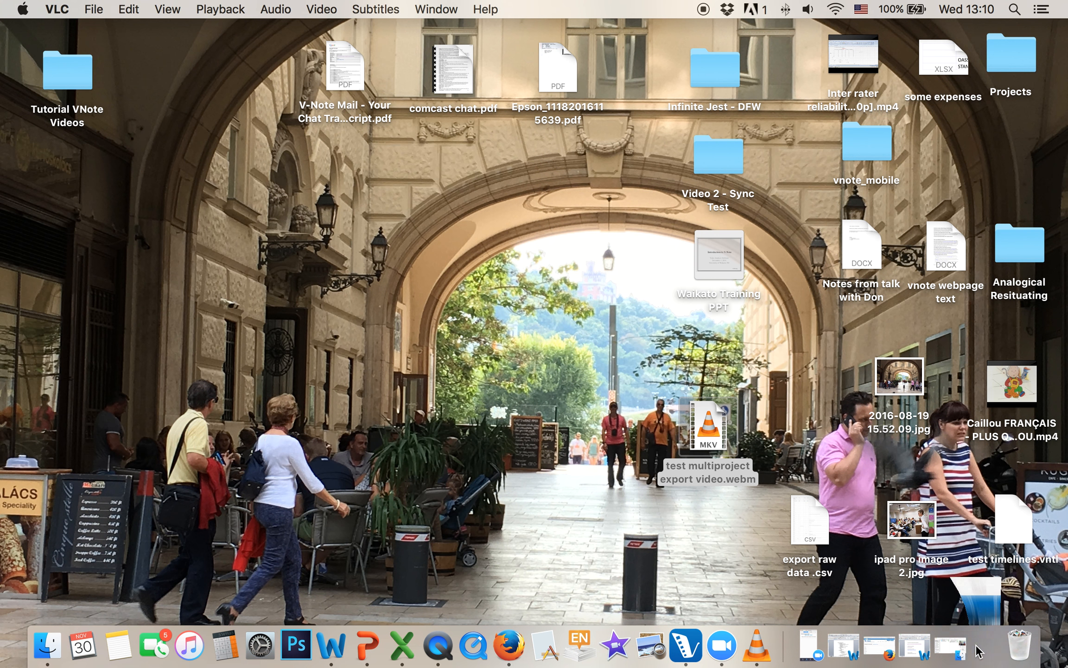
Switch the workshop export to Frames Sheet at 1-second intervals and generate the 98-page preview
{"action": "left_click", "coordinate": [907, 51]}
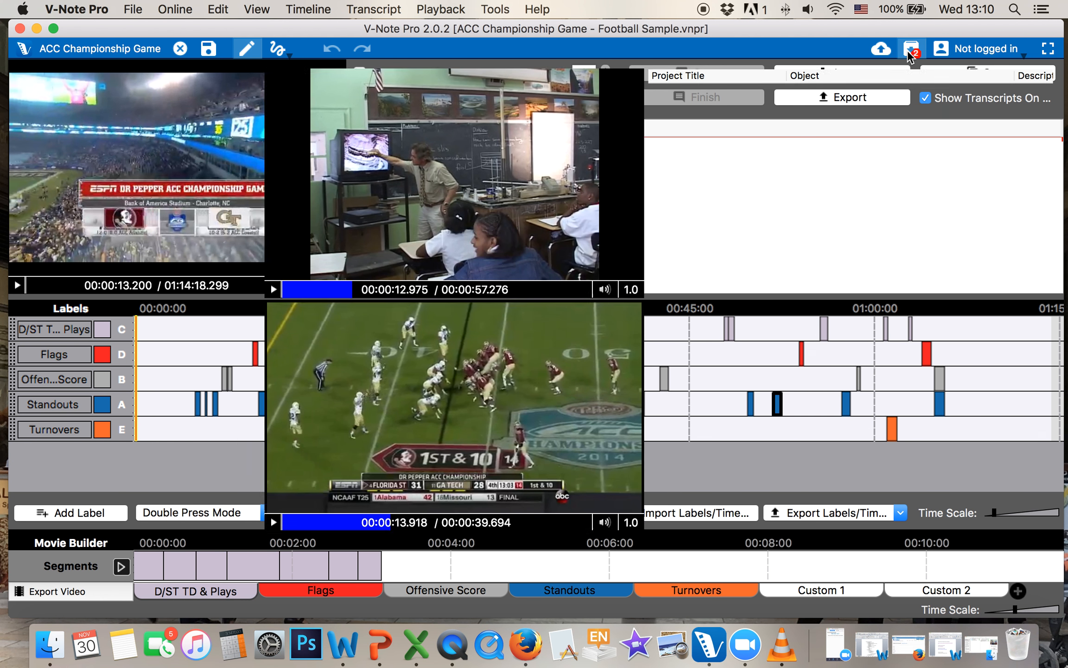
{"action": "left_click", "coordinate": [913, 492]}
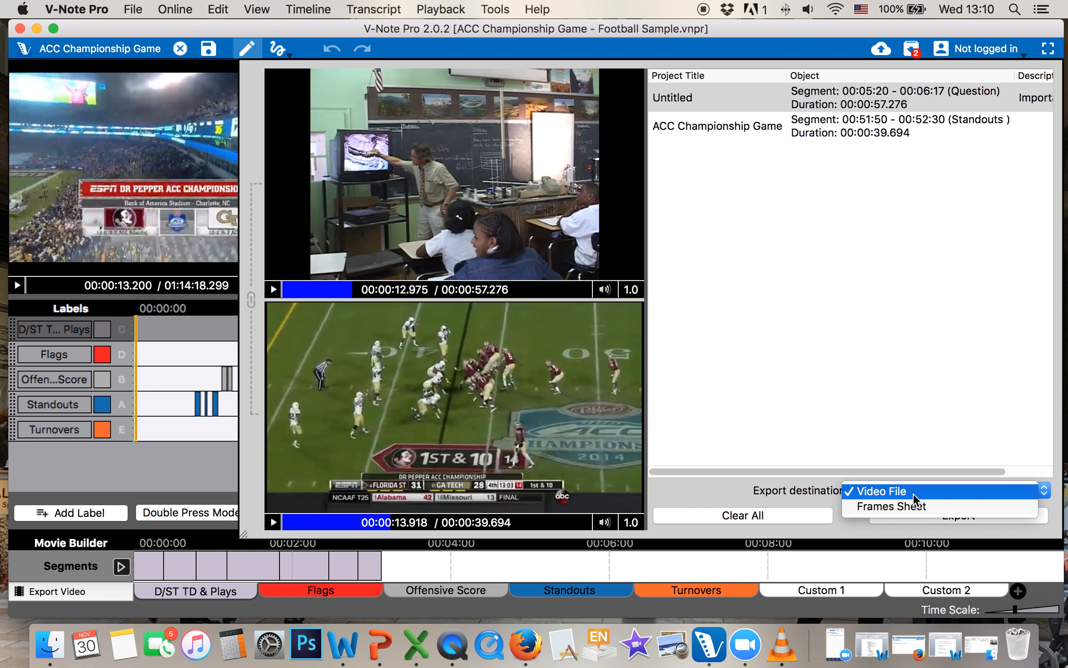
{"action": "left_click", "coordinate": [912, 506]}
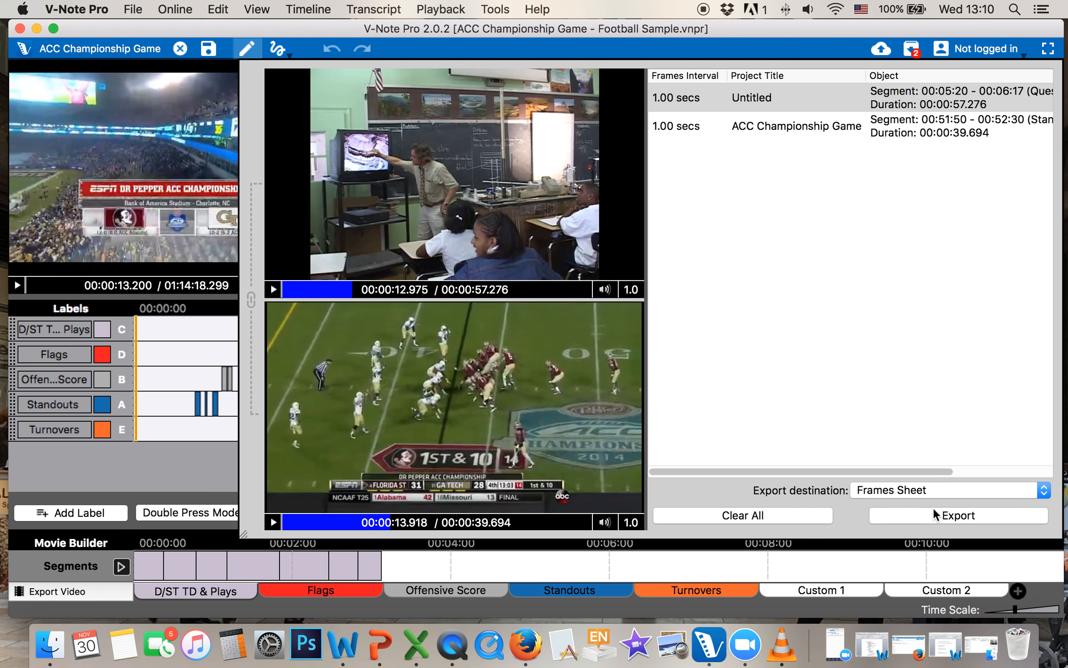
{"action": "left_click", "coordinate": [683, 101]}
{"action": "left_click", "coordinate": [675, 101]}
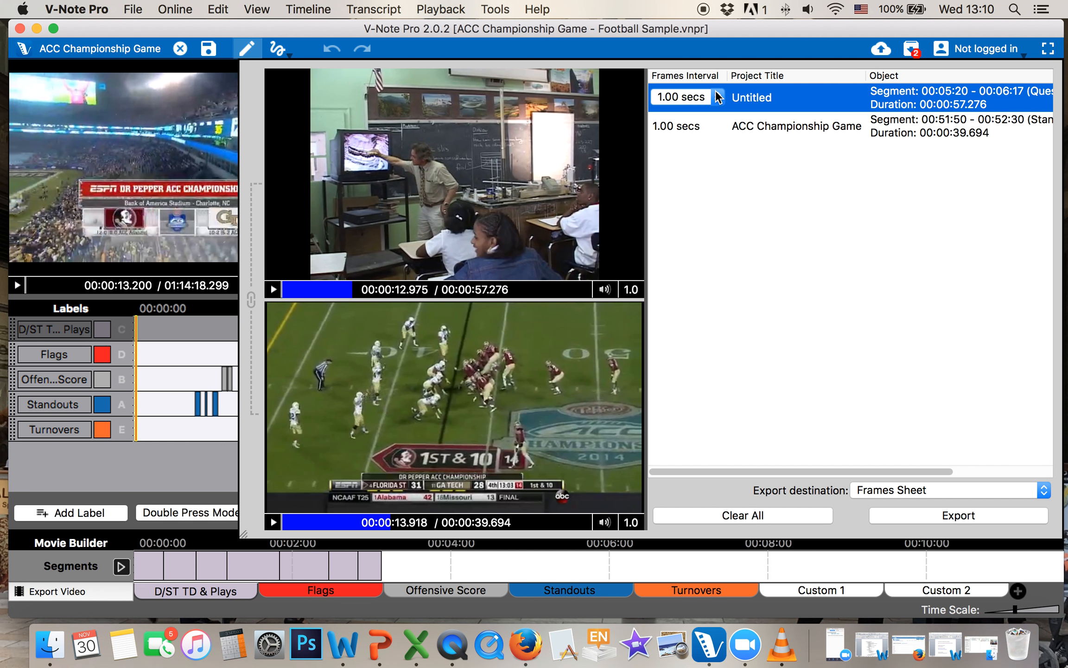
{"action": "left_click", "coordinate": [685, 129]}
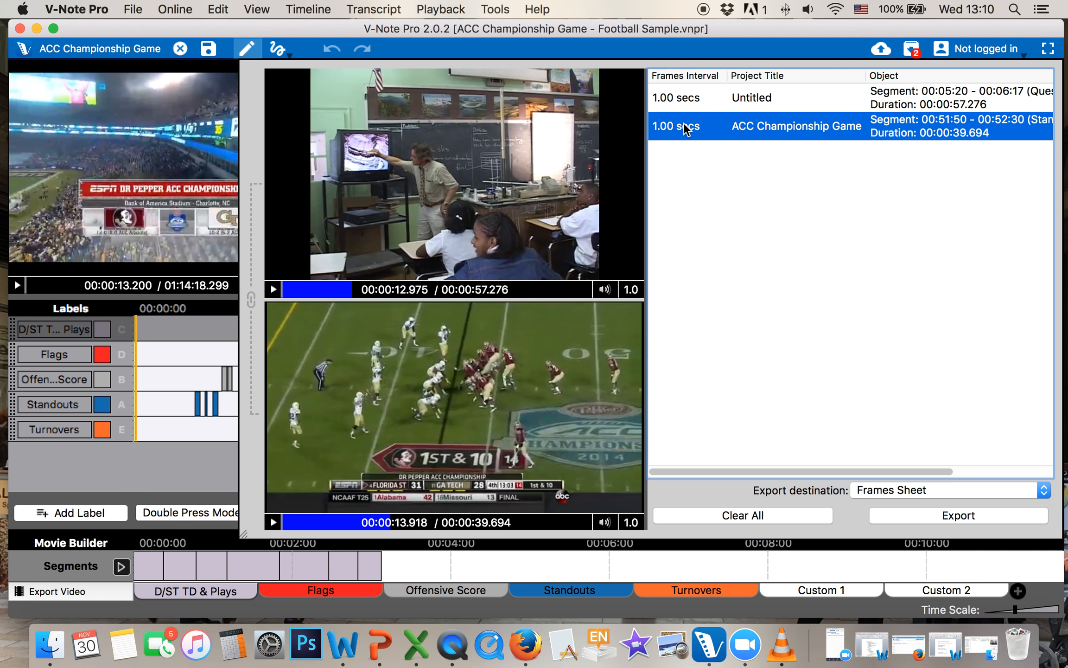
{"action": "left_click", "coordinate": [945, 517]}
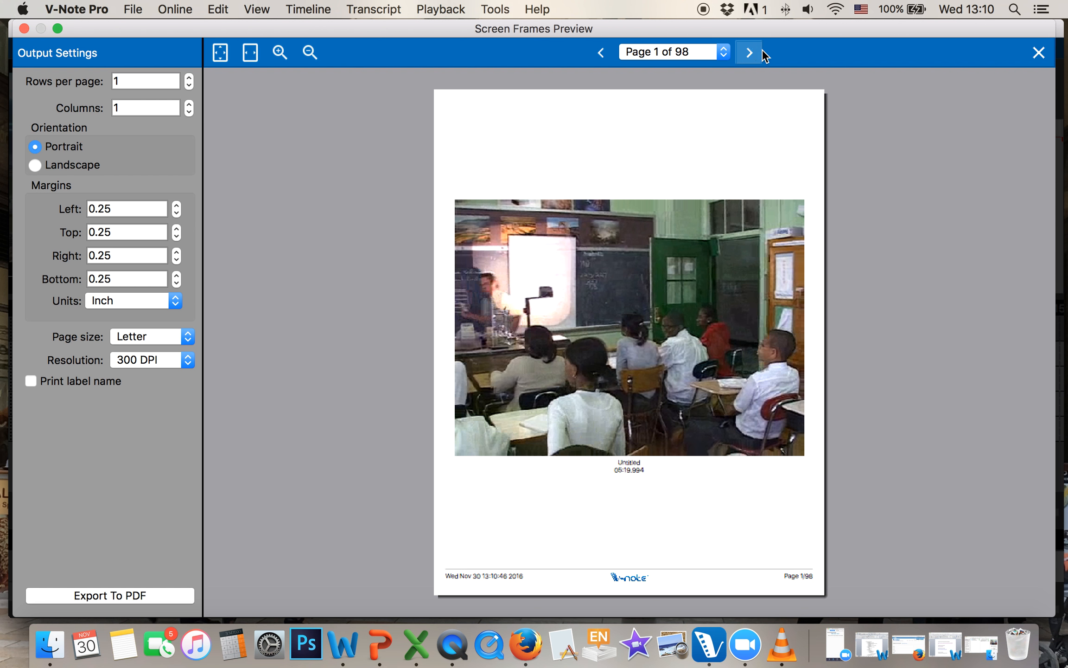
Page through the frames sheet from the classroom frames to the football frames
{"action": "left_click", "coordinate": [751, 47]}
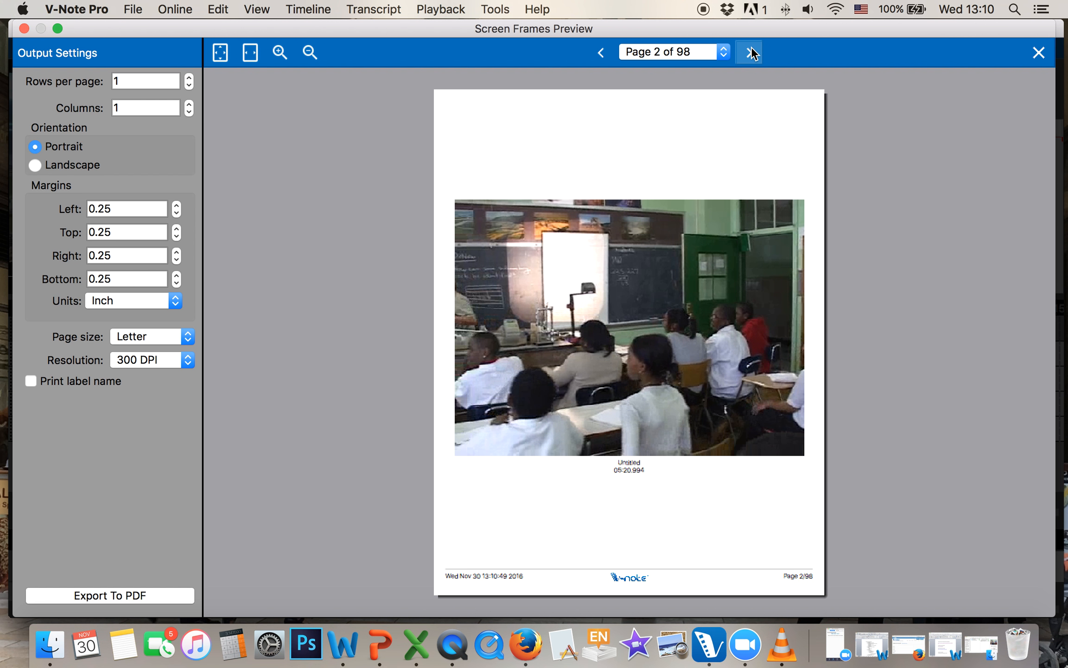
{"action": "left_click", "coordinate": [751, 46]}
{"action": "left_click", "coordinate": [752, 47]}
{"action": "left_click", "coordinate": [752, 47]}
{"action": "double_click", "coordinate": [751, 47]}
{"action": "triple_click", "coordinate": [751, 46]}
{"action": "double_click", "coordinate": [751, 47]}
{"action": "triple_click", "coordinate": [751, 47]}
{"action": "double_click", "coordinate": [751, 47]}
{"action": "triple_click", "coordinate": [751, 47]}
{"action": "triple_click", "coordinate": [751, 47]}
{"action": "double_click", "coordinate": [751, 47]}
{"action": "triple_click", "coordinate": [751, 47]}
{"action": "triple_click", "coordinate": [751, 47]}
{"action": "triple_click", "coordinate": [751, 46]}
{"action": "triple_click", "coordinate": [751, 47]}
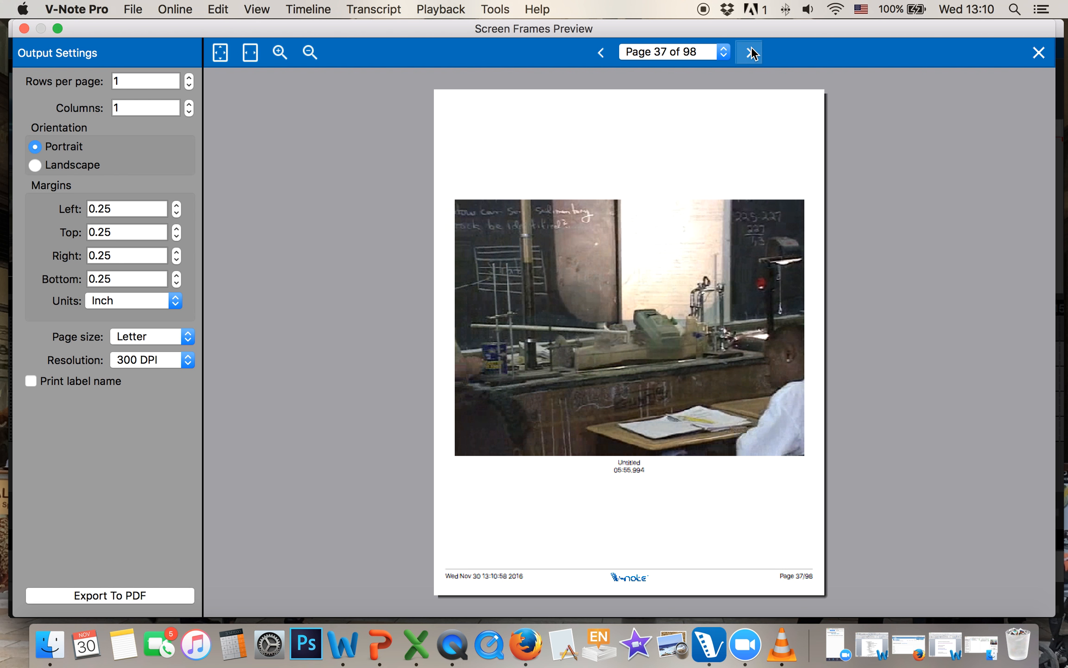
{"action": "double_click", "coordinate": [751, 47]}
{"action": "triple_click", "coordinate": [751, 47]}
{"action": "triple_click", "coordinate": [751, 47]}
{"action": "double_click", "coordinate": [751, 47]}
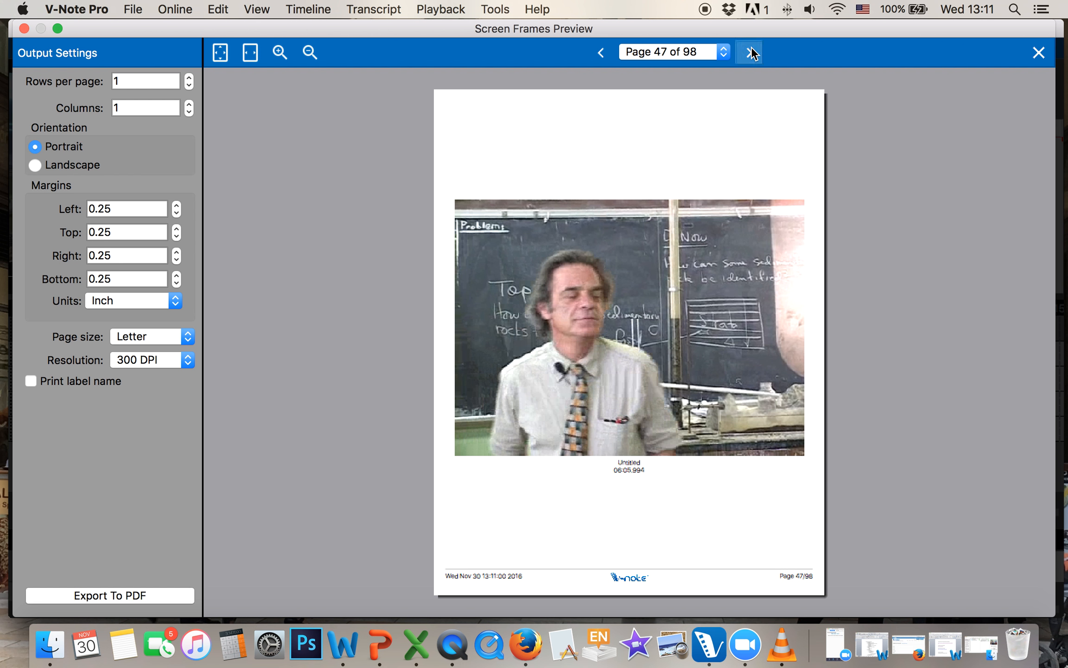
{"action": "triple_click", "coordinate": [751, 46]}
{"action": "triple_click", "coordinate": [751, 47]}
{"action": "triple_click", "coordinate": [751, 47]}
{"action": "double_click", "coordinate": [751, 47]}
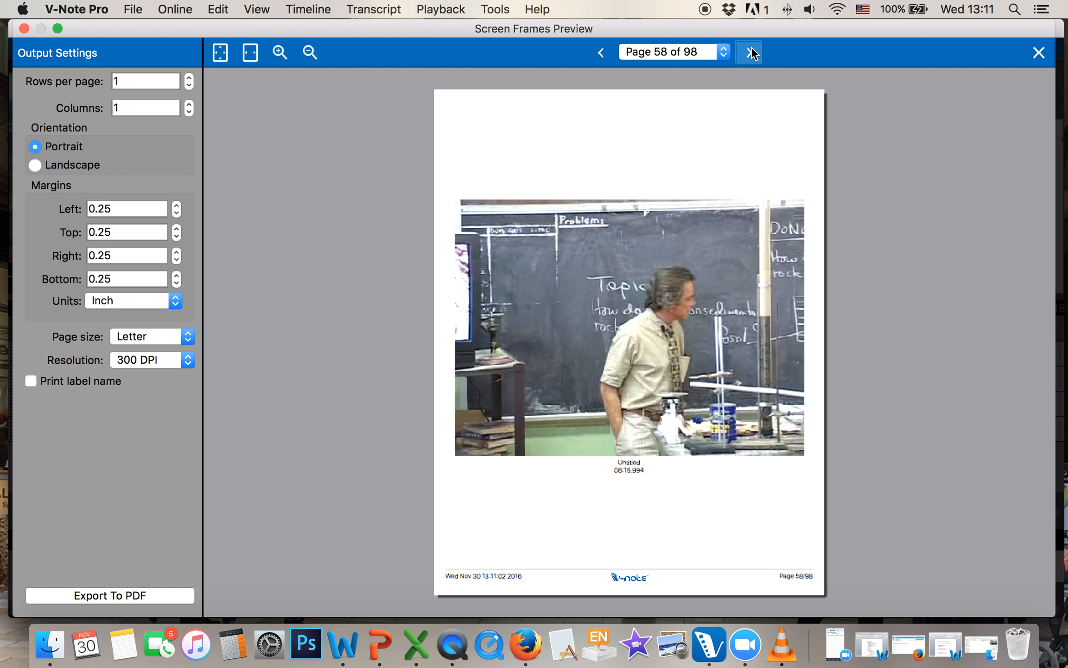
{"action": "triple_click", "coordinate": [751, 47]}
{"action": "left_click", "coordinate": [751, 47]}
{"action": "double_click", "coordinate": [751, 47]}
{"action": "double_click", "coordinate": [751, 47]}
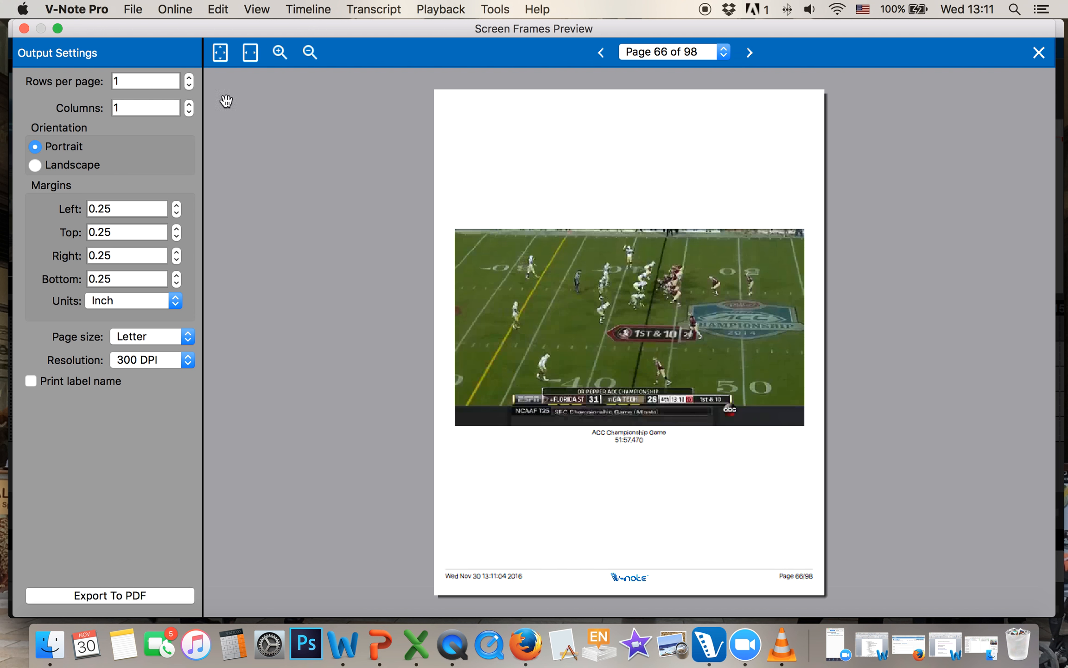
Set 6 rows and 4 columns per page, then page through the resulting 5-page sheet
{"action": "left_click", "coordinate": [189, 79]}
{"action": "double_click", "coordinate": [189, 79]}
{"action": "left_click", "coordinate": [189, 78]}
{"action": "left_click", "coordinate": [189, 79]}
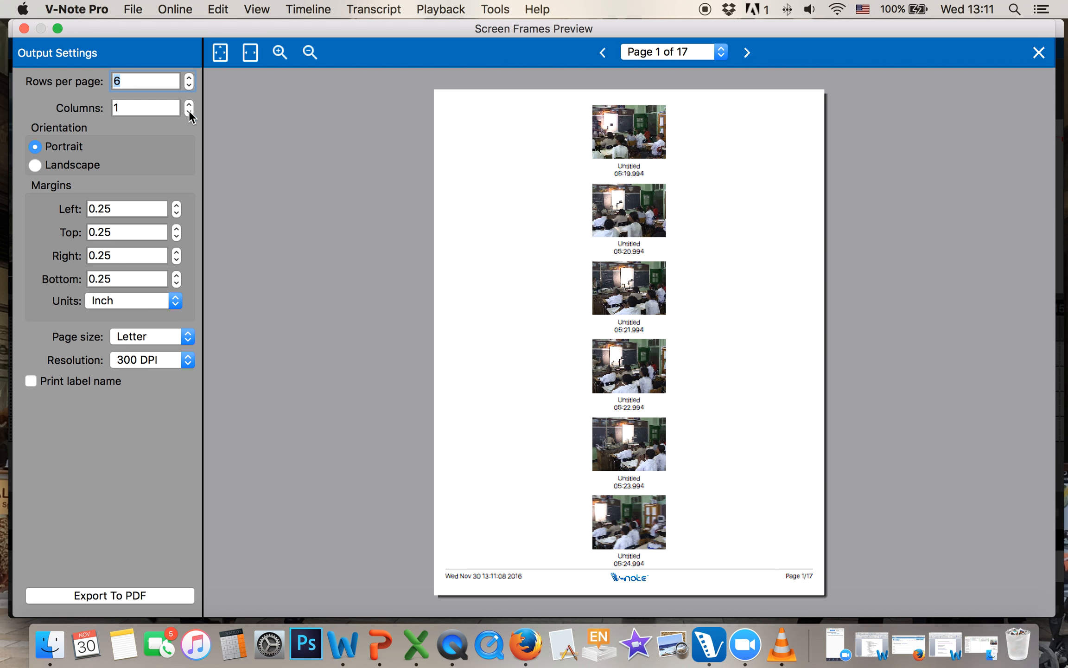
{"action": "double_click", "coordinate": [189, 105]}
{"action": "left_click", "coordinate": [189, 105]}
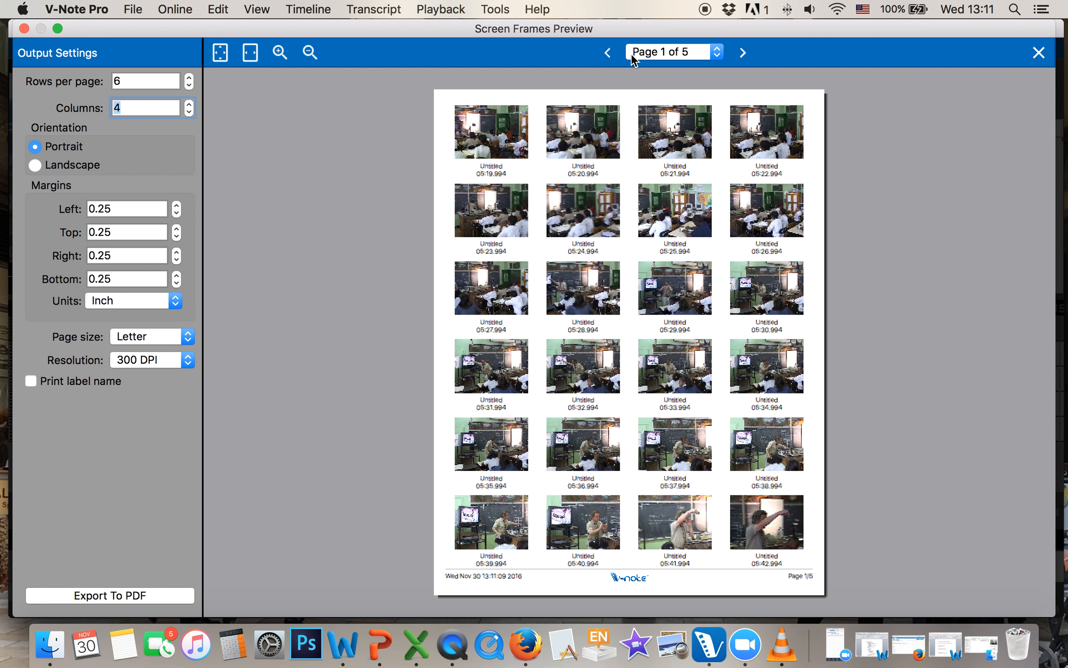
{"action": "left_click", "coordinate": [747, 48]}
{"action": "left_click", "coordinate": [746, 49]}
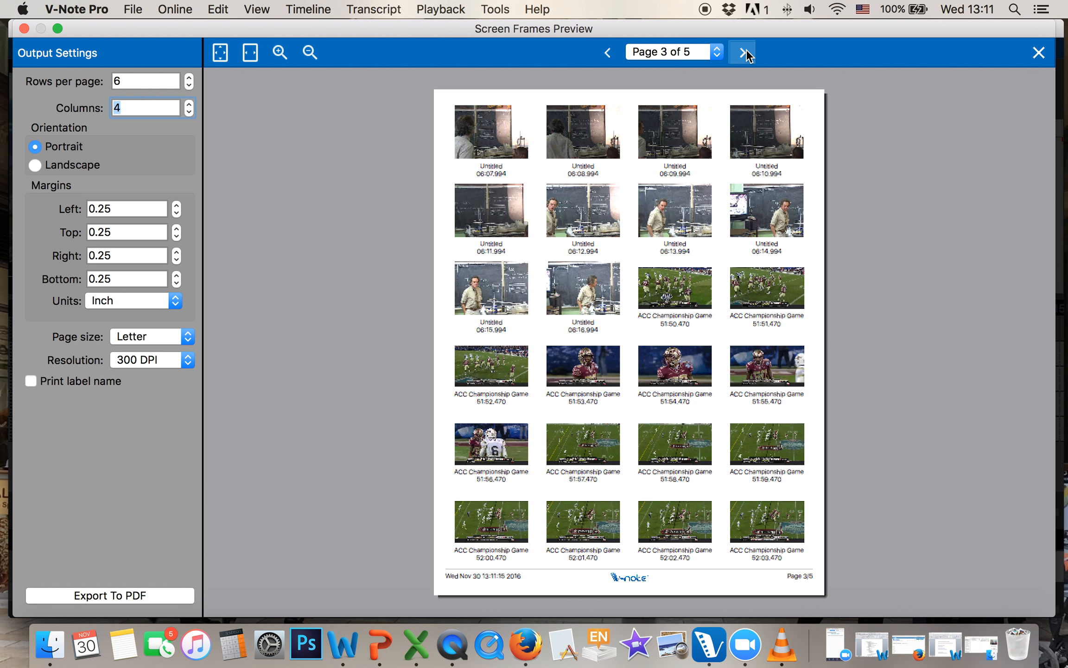
{"action": "left_click", "coordinate": [746, 49]}
Close the frames sheet preview and the football project
{"action": "left_click", "coordinate": [24, 29]}
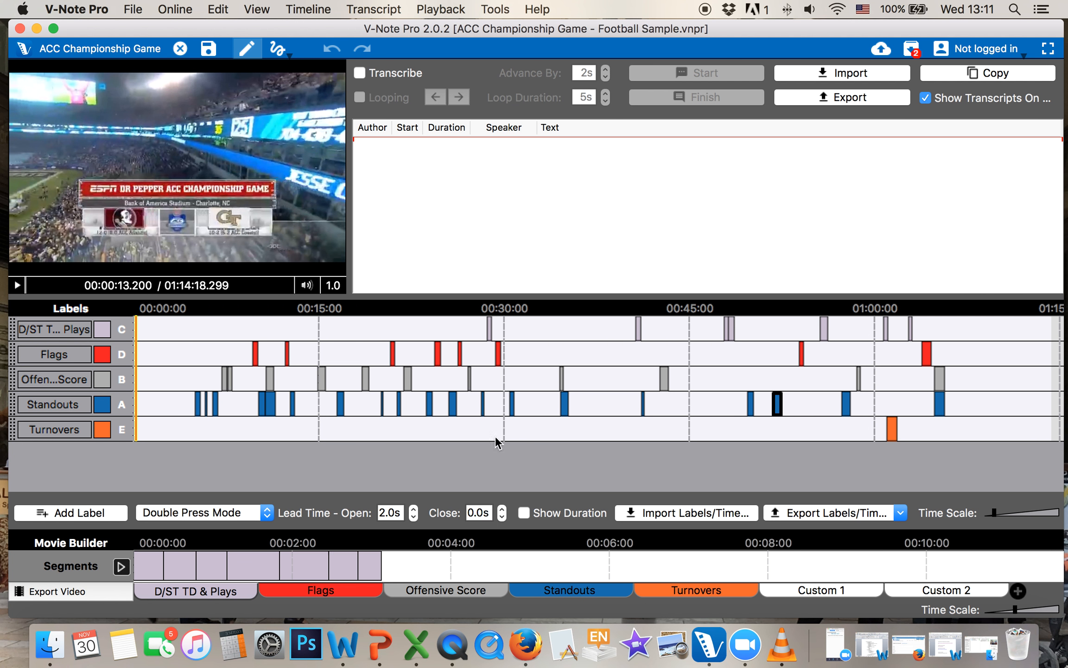
{"action": "left_click", "coordinate": [564, 439]}
{"action": "left_click", "coordinate": [180, 48]}
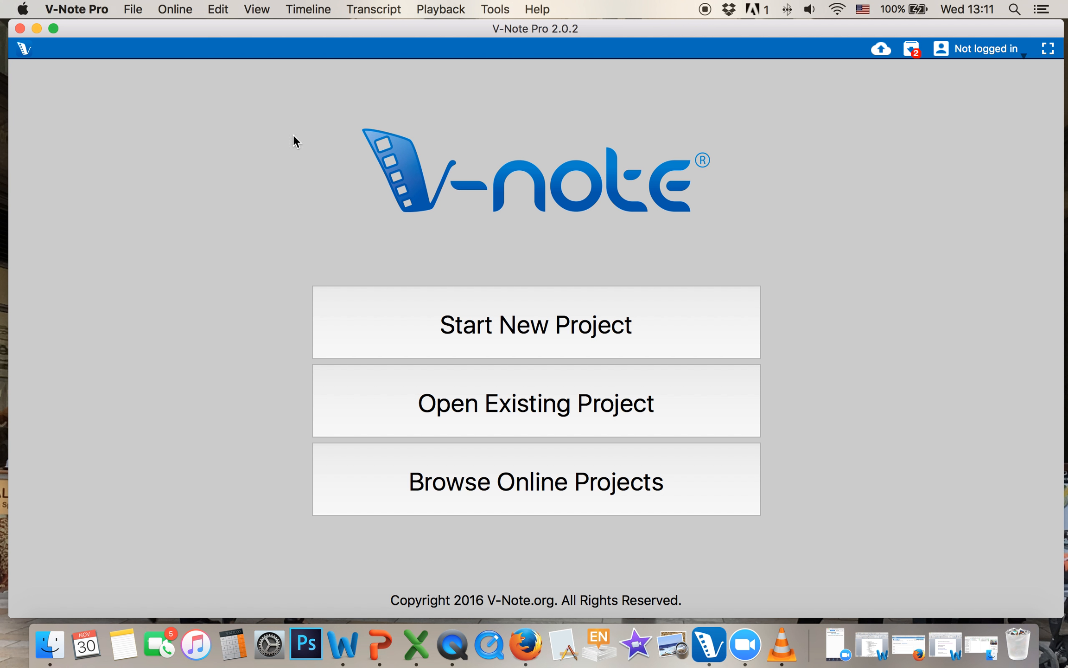
Start a new untitled project with Video - Rocks.mov loaded, paused
{"action": "left_click", "coordinate": [532, 333]}
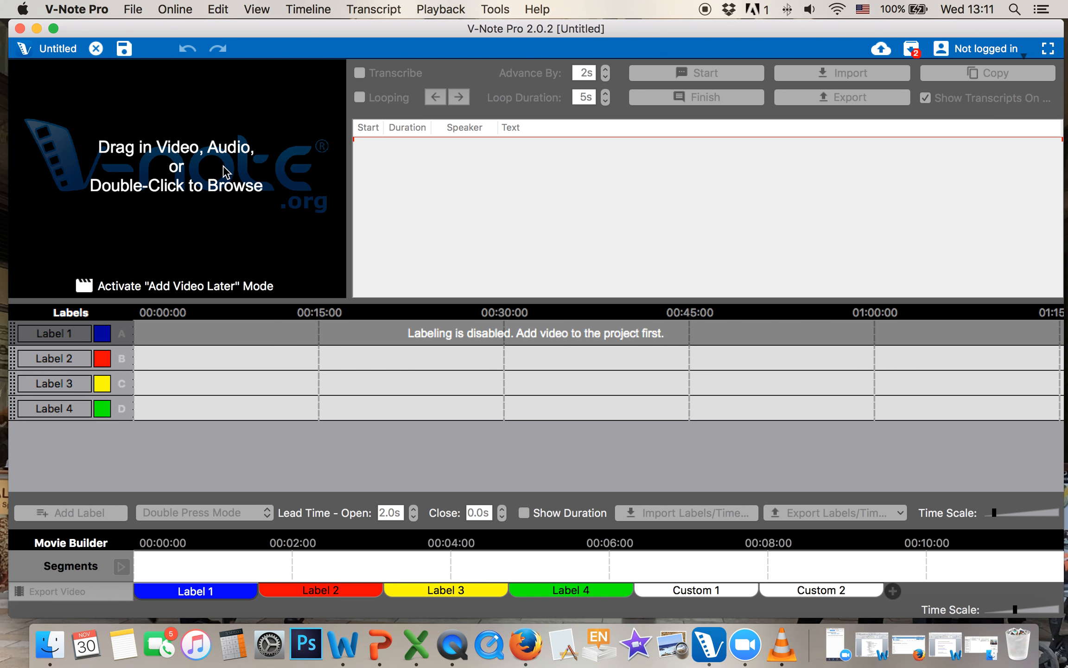
{"action": "double_click", "coordinate": [216, 168]}
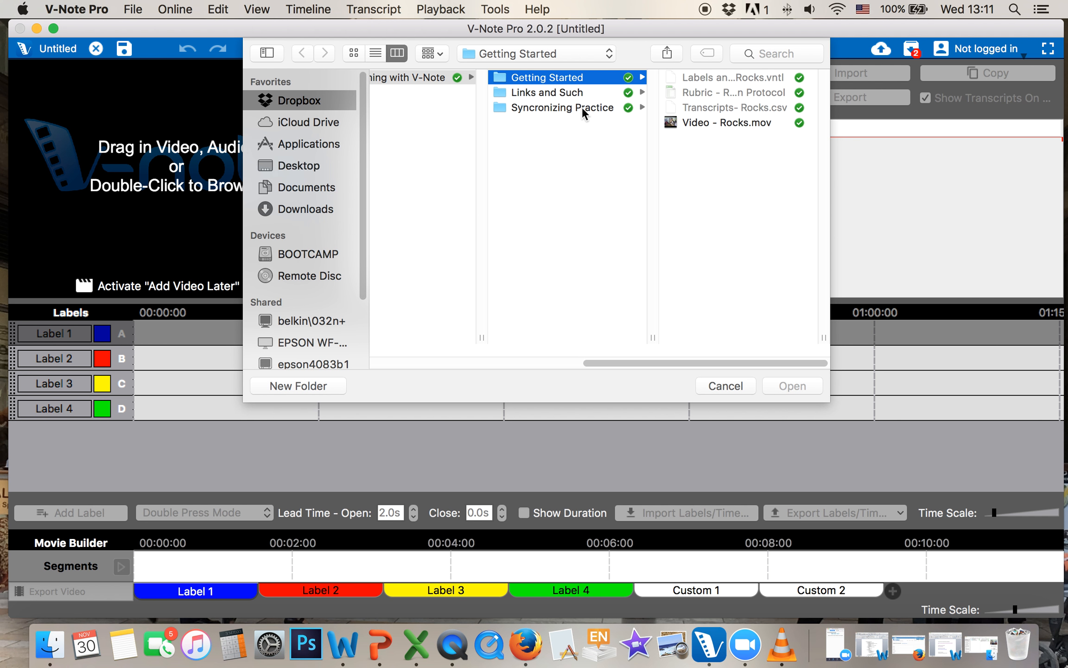
{"action": "double_click", "coordinate": [731, 120]}
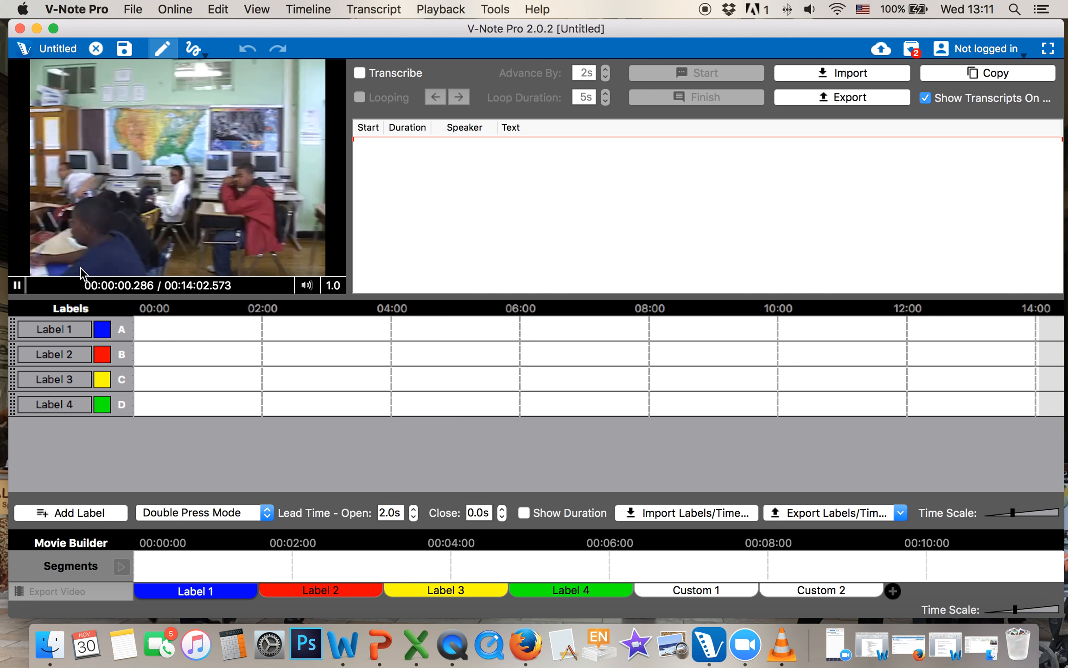
{"action": "left_click", "coordinate": [17, 284]}
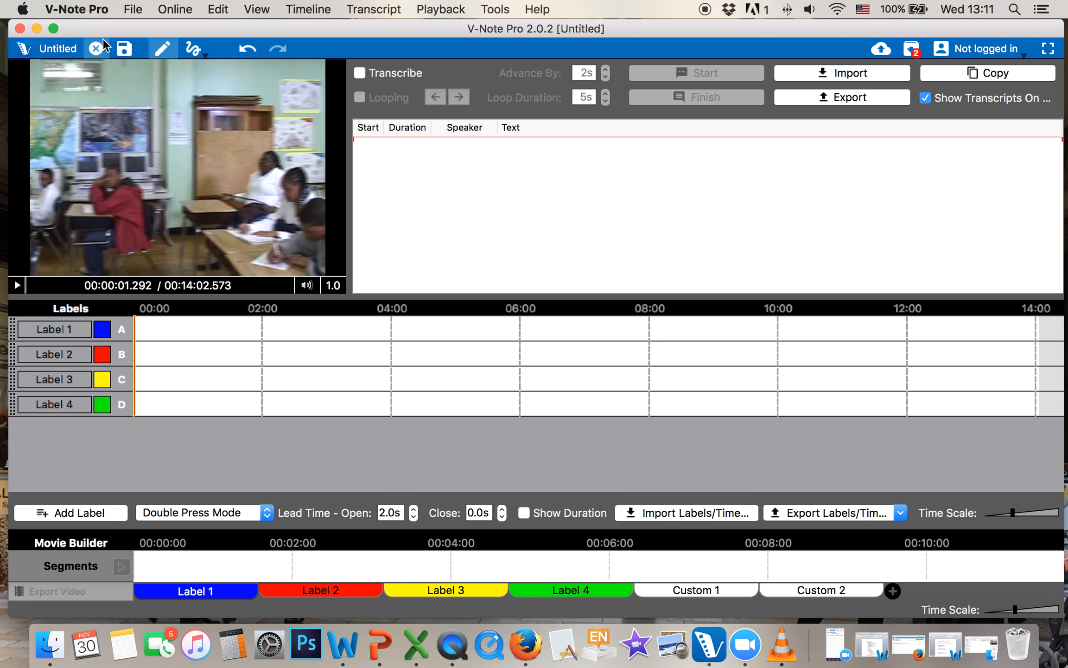
{"action": "left_click", "coordinate": [134, 8]}
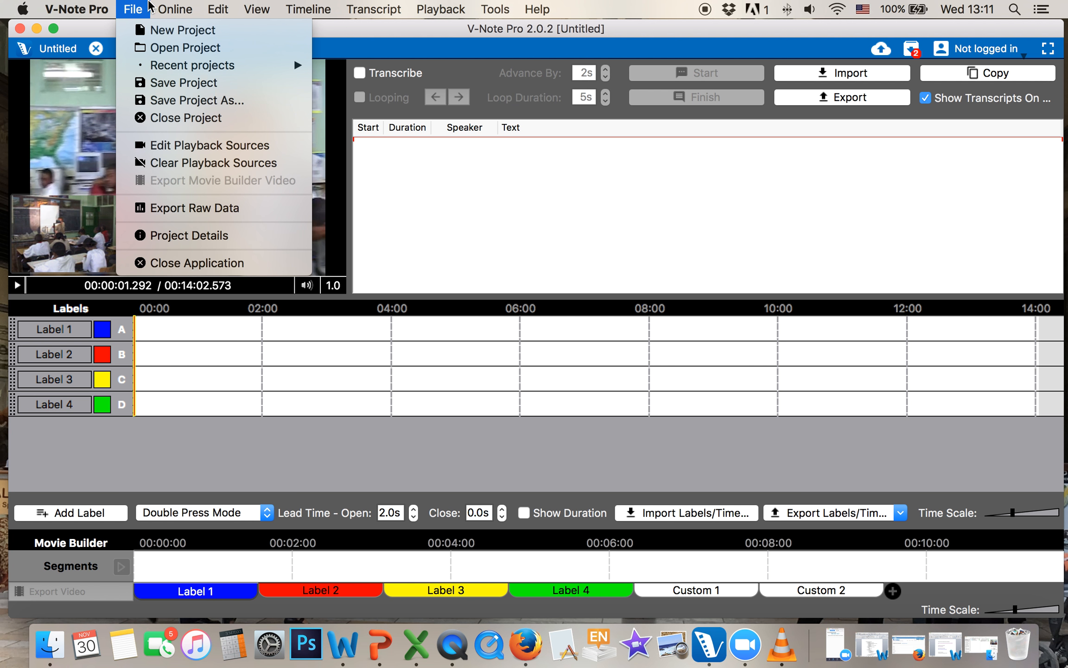
Add Video 2 - Sync Test.mov as a second playback source
{"action": "left_click", "coordinate": [195, 146]}
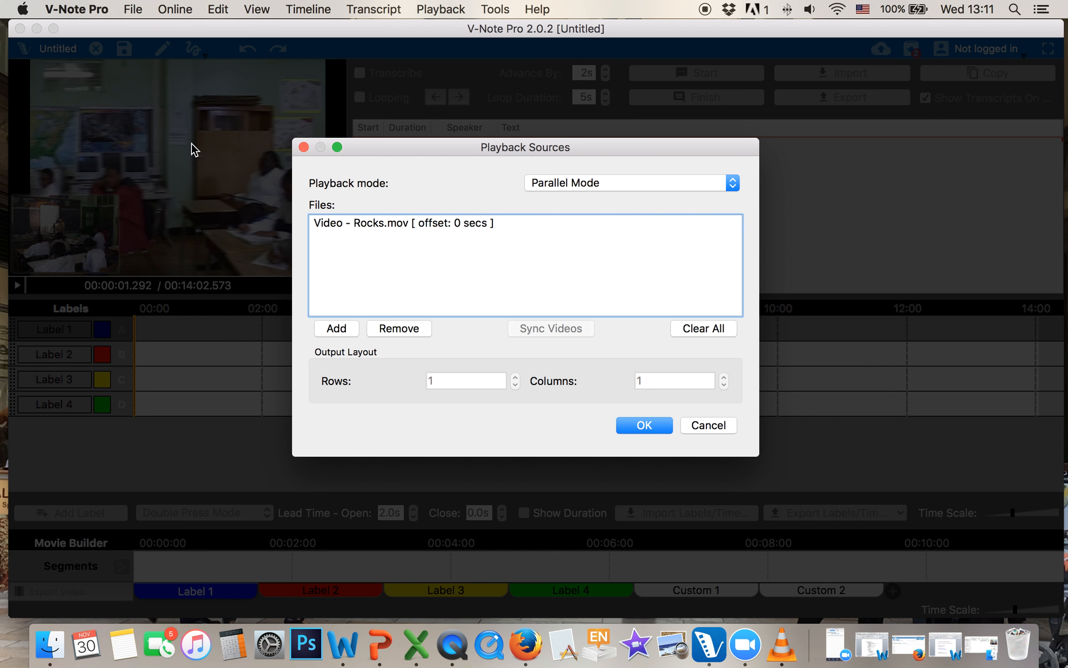
{"action": "left_click", "coordinate": [337, 328]}
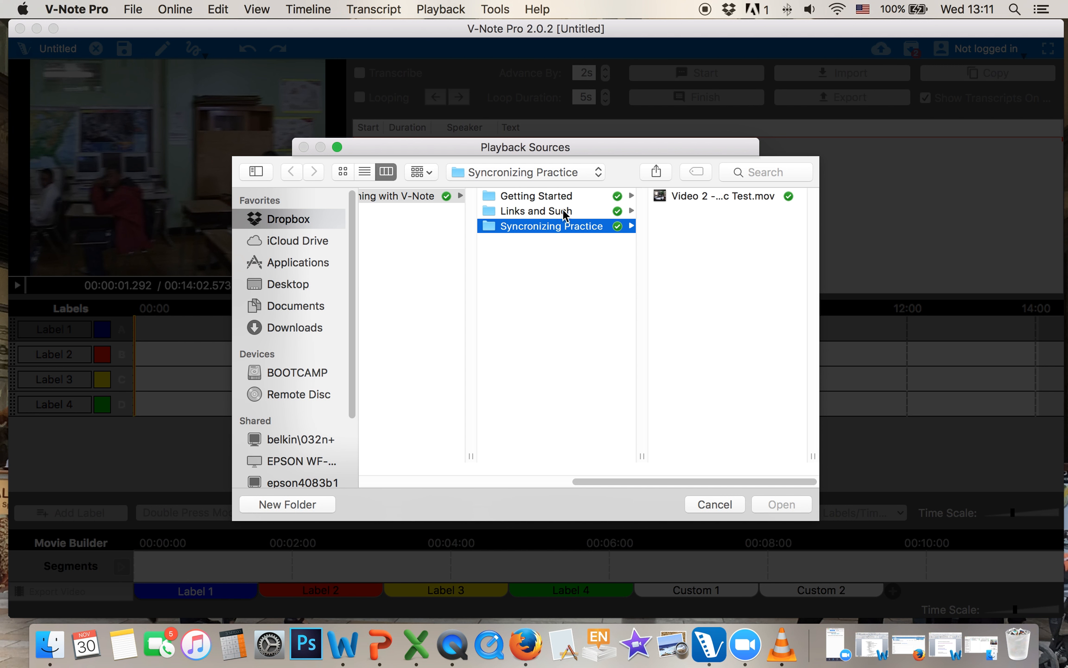
{"action": "double_click", "coordinate": [724, 196]}
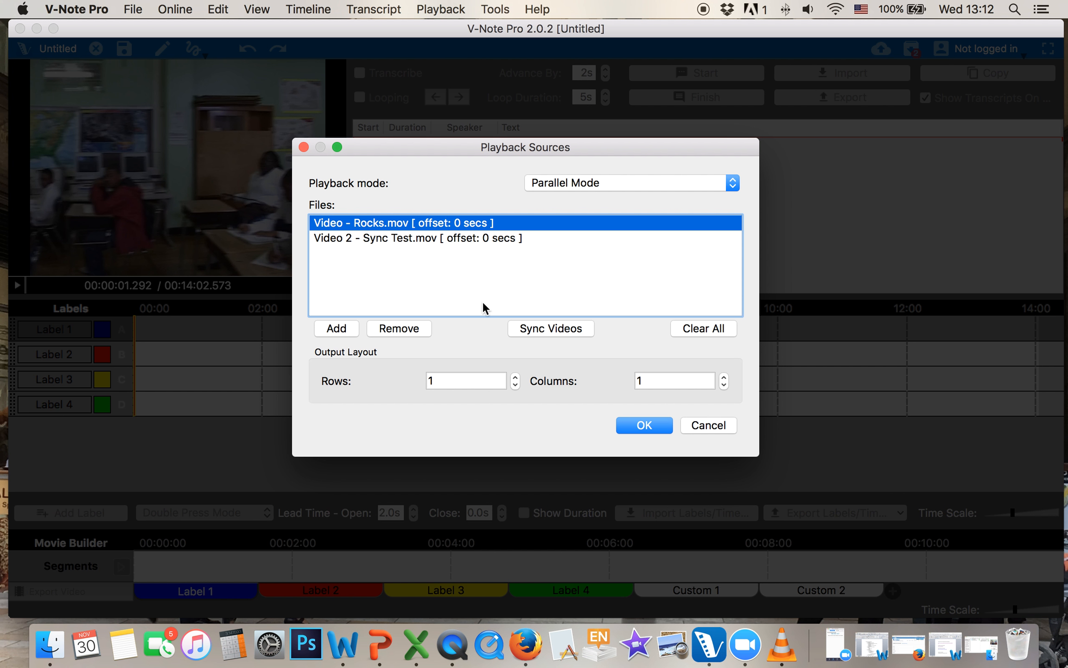
{"action": "left_click", "coordinate": [644, 424]}
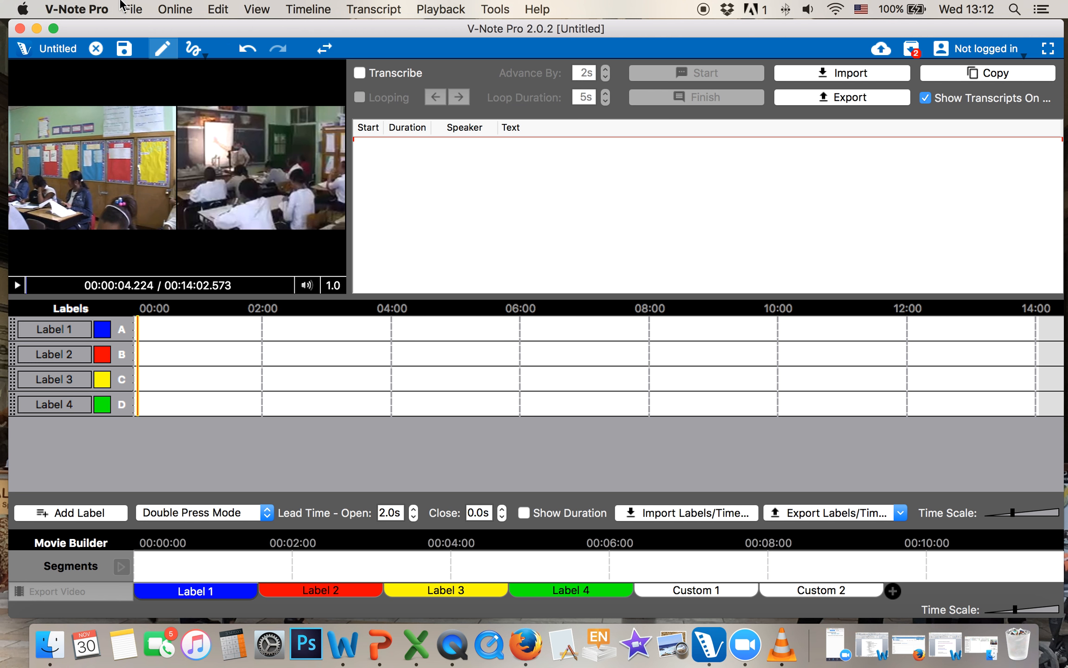
Try Serial Mode for the playback sources, then switch back to Parallel Mode
{"action": "left_click", "coordinate": [133, 9]}
{"action": "left_click", "coordinate": [153, 145]}
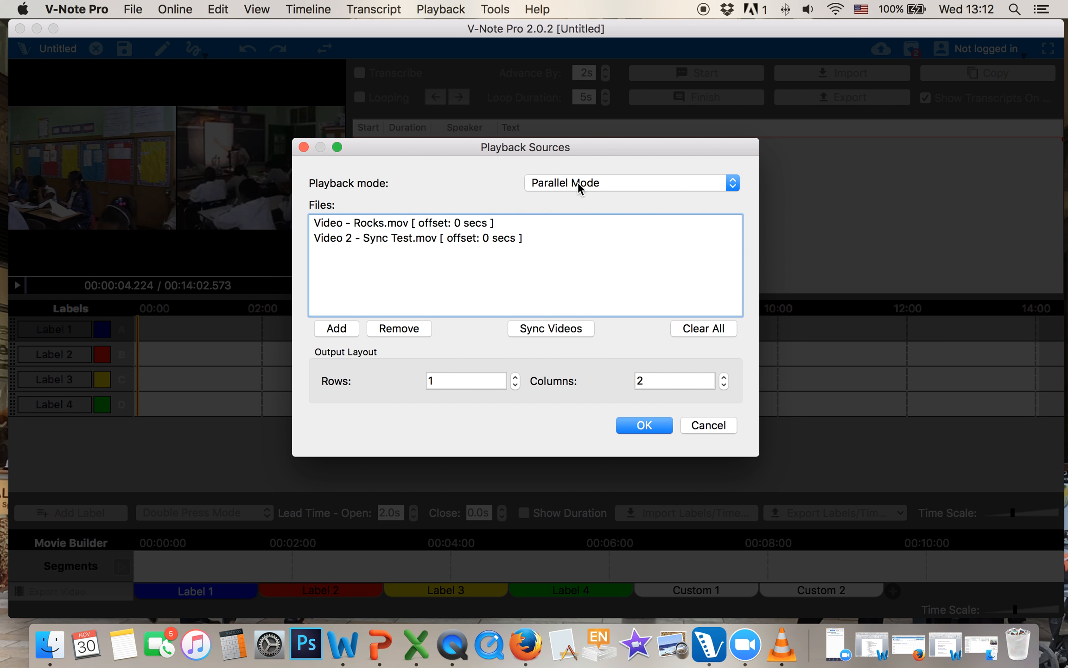
{"action": "left_click", "coordinate": [577, 182]}
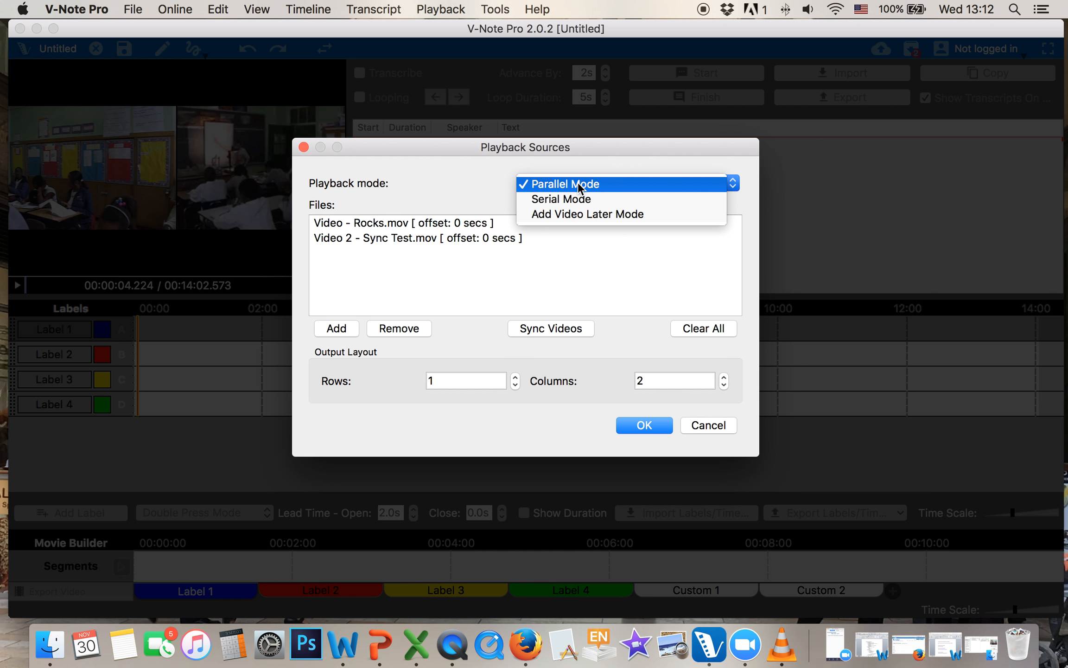
{"action": "left_click", "coordinate": [496, 172]}
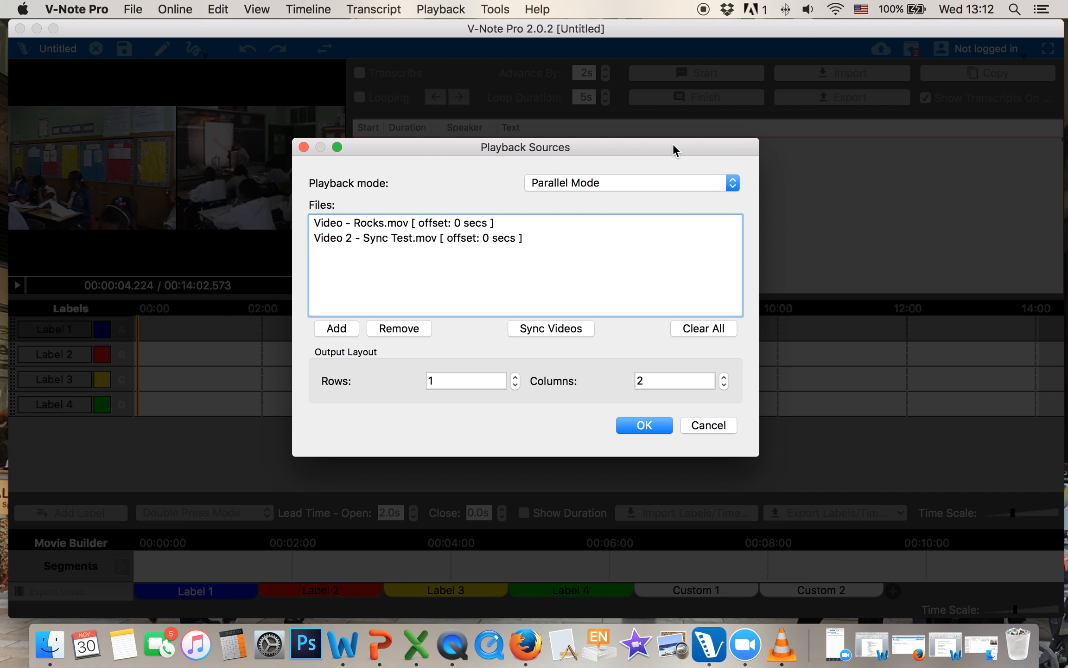
{"action": "left_click", "coordinate": [649, 182]}
{"action": "left_click", "coordinate": [643, 199]}
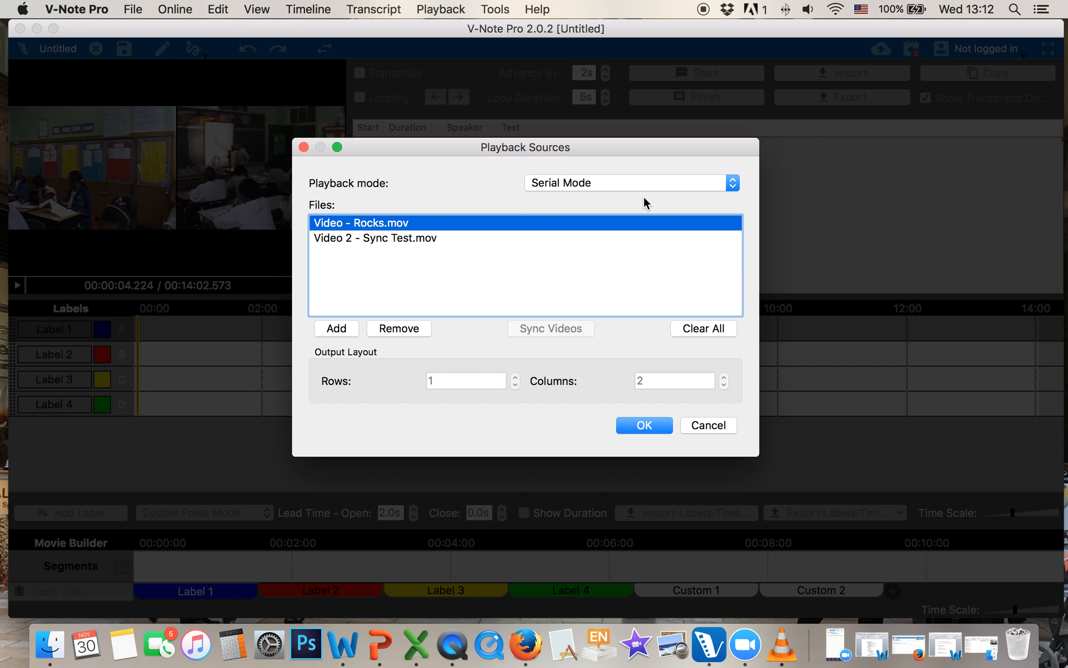
{"action": "left_click", "coordinate": [623, 182]}
{"action": "left_click", "coordinate": [623, 182]}
{"action": "left_click", "coordinate": [671, 181]}
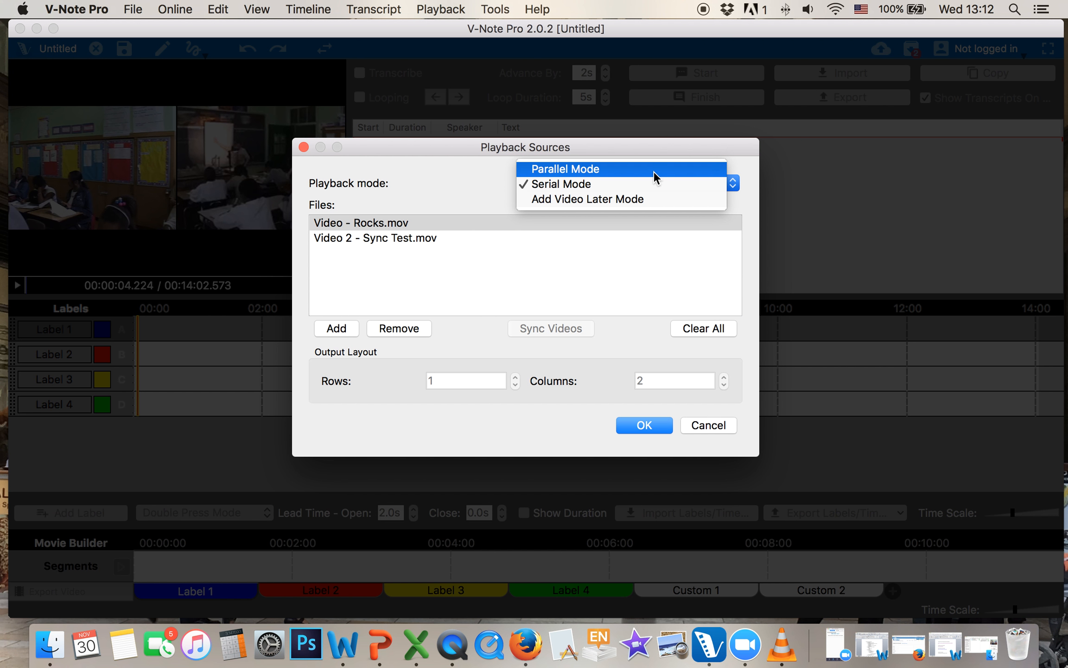
{"action": "left_click", "coordinate": [653, 171]}
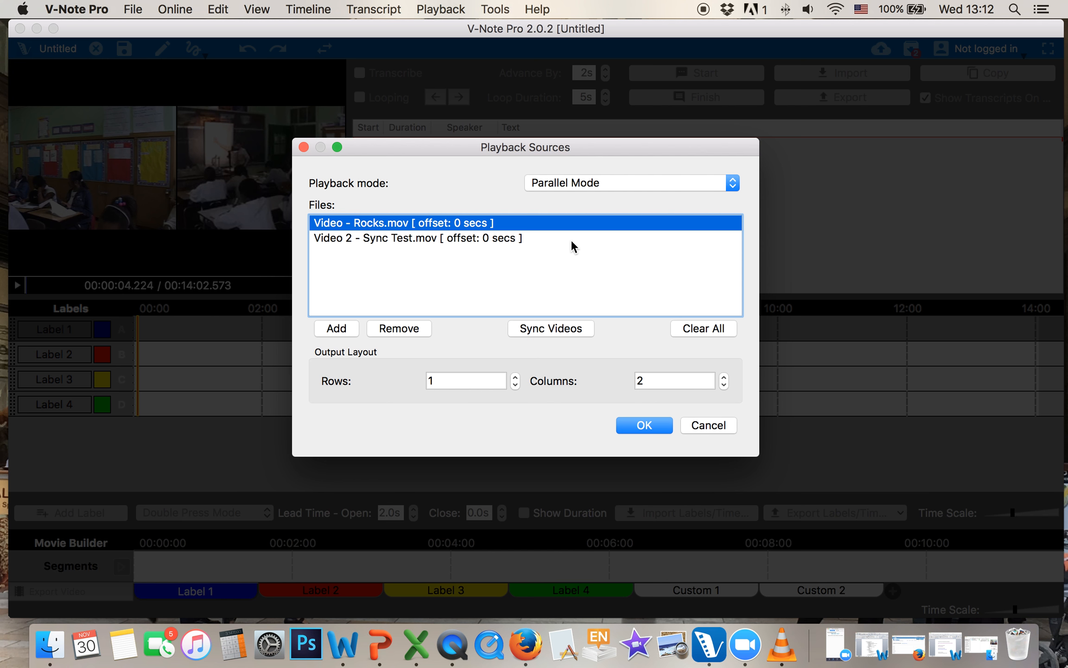
{"action": "left_click", "coordinate": [554, 326]}
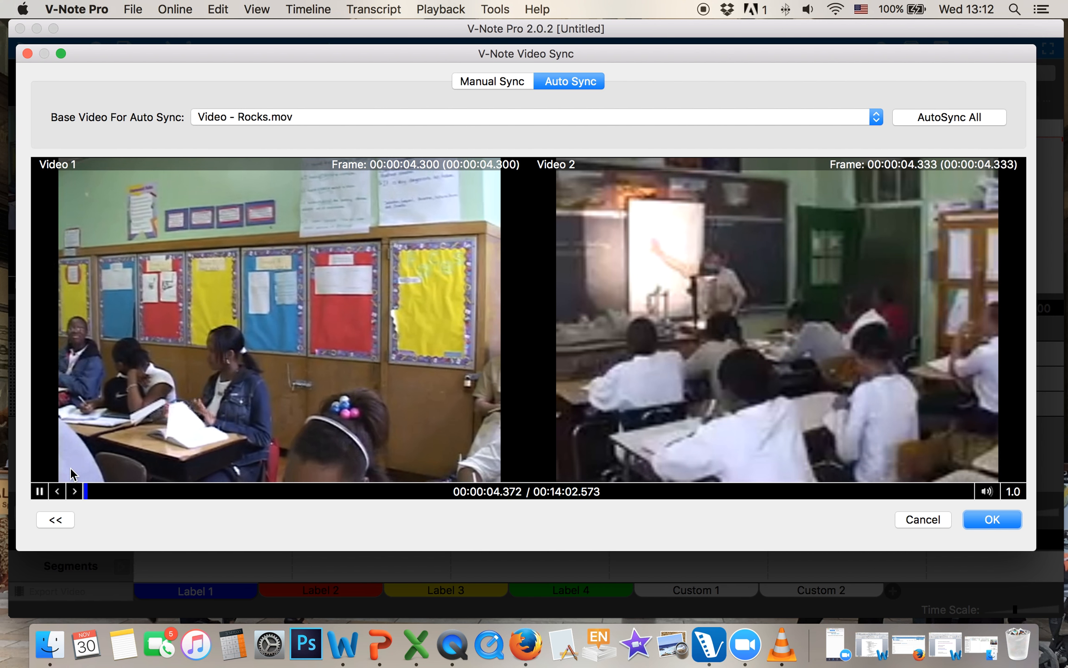
Auto-sync Video 2 - Sync Test.mov to Video - Rocks.mov, keeping the -71.4391 s offset
{"action": "left_click", "coordinate": [40, 490]}
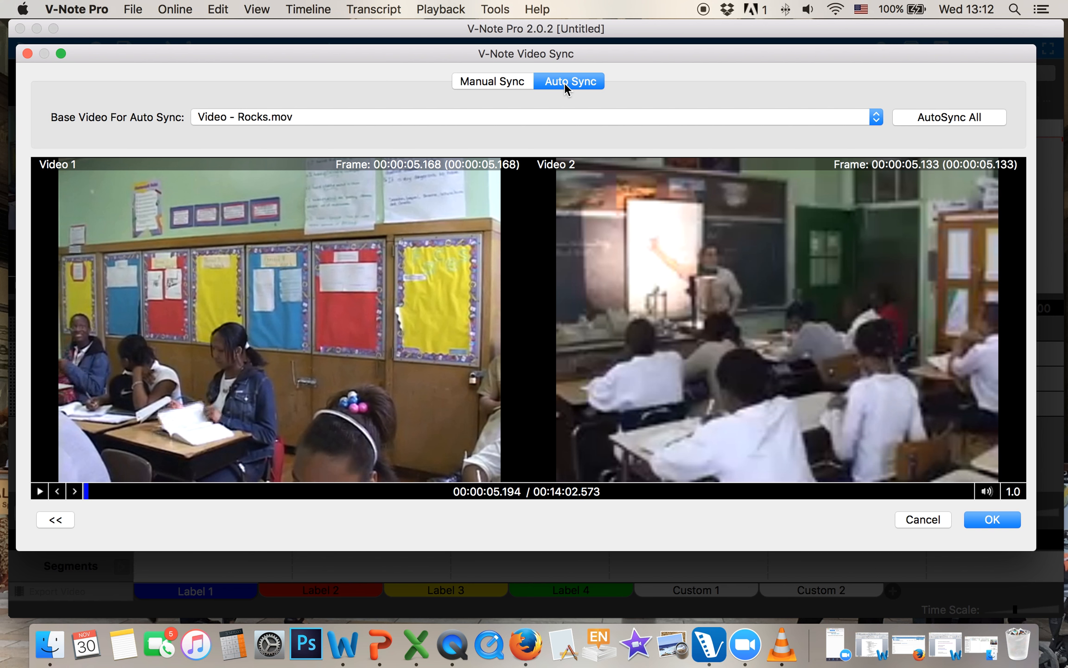
{"action": "left_click", "coordinate": [498, 84]}
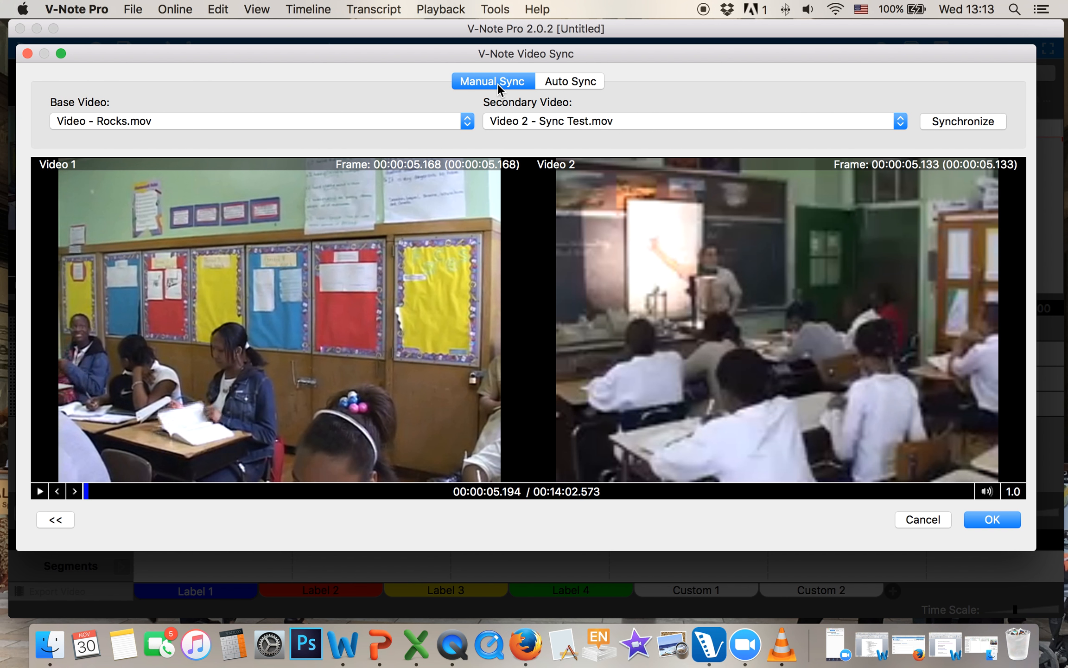
{"action": "left_click", "coordinate": [562, 80]}
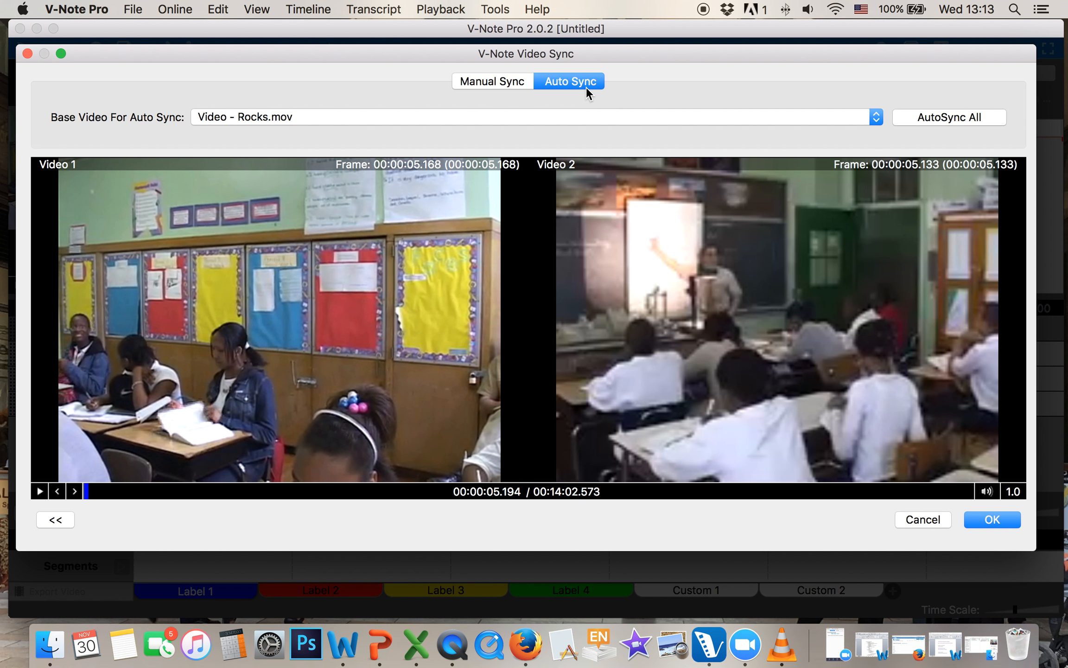
{"action": "left_click", "coordinate": [993, 519]}
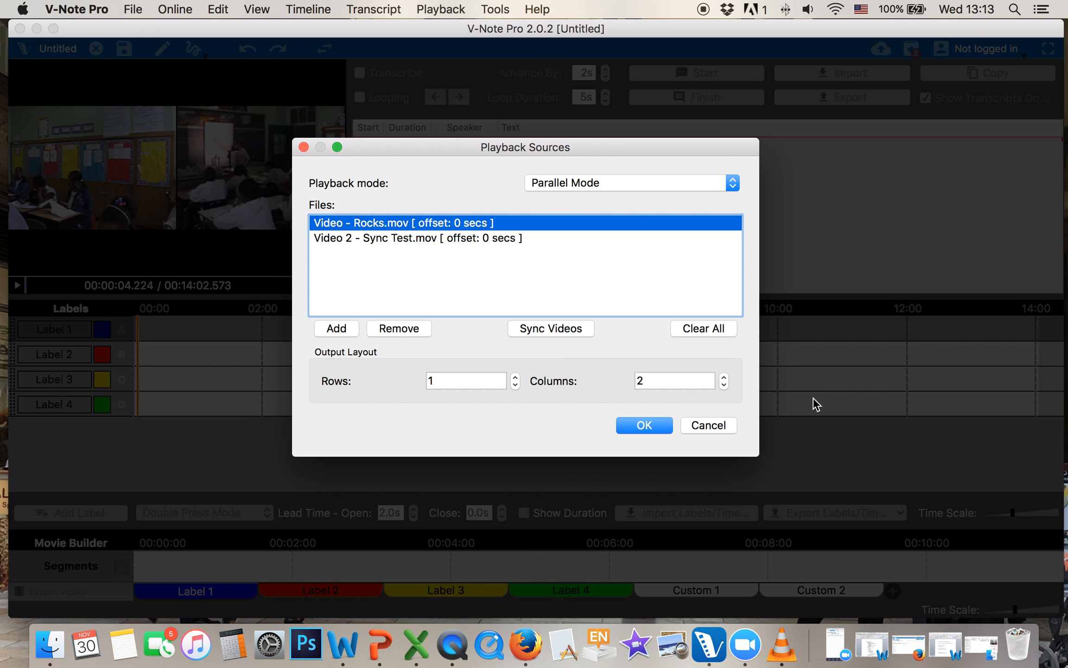
{"action": "left_click", "coordinate": [568, 328]}
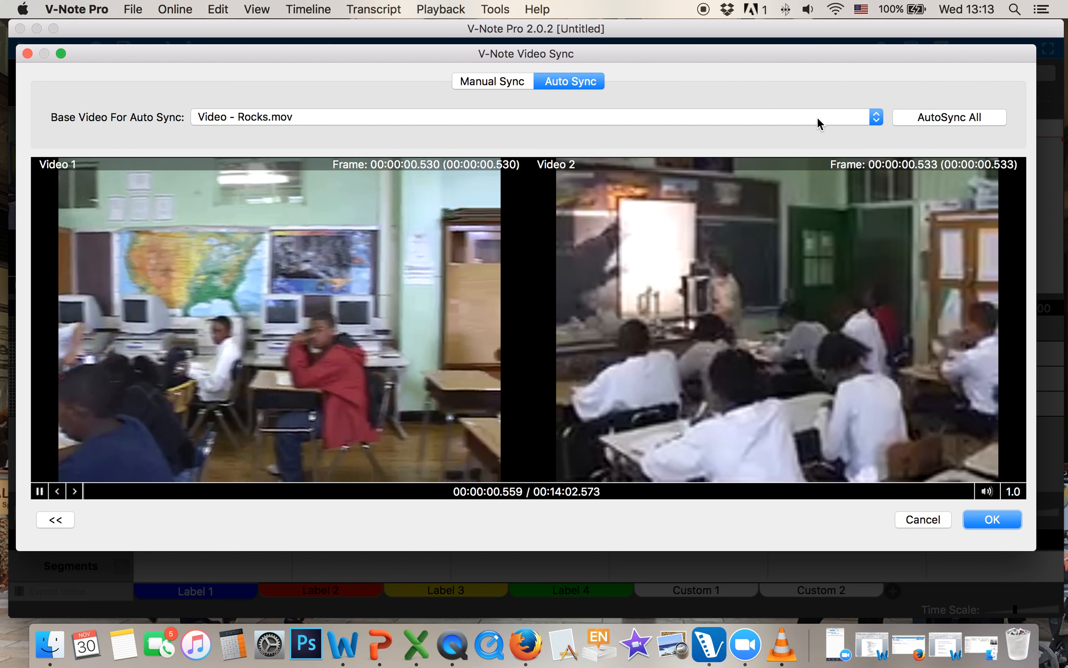
{"action": "left_click", "coordinate": [943, 116]}
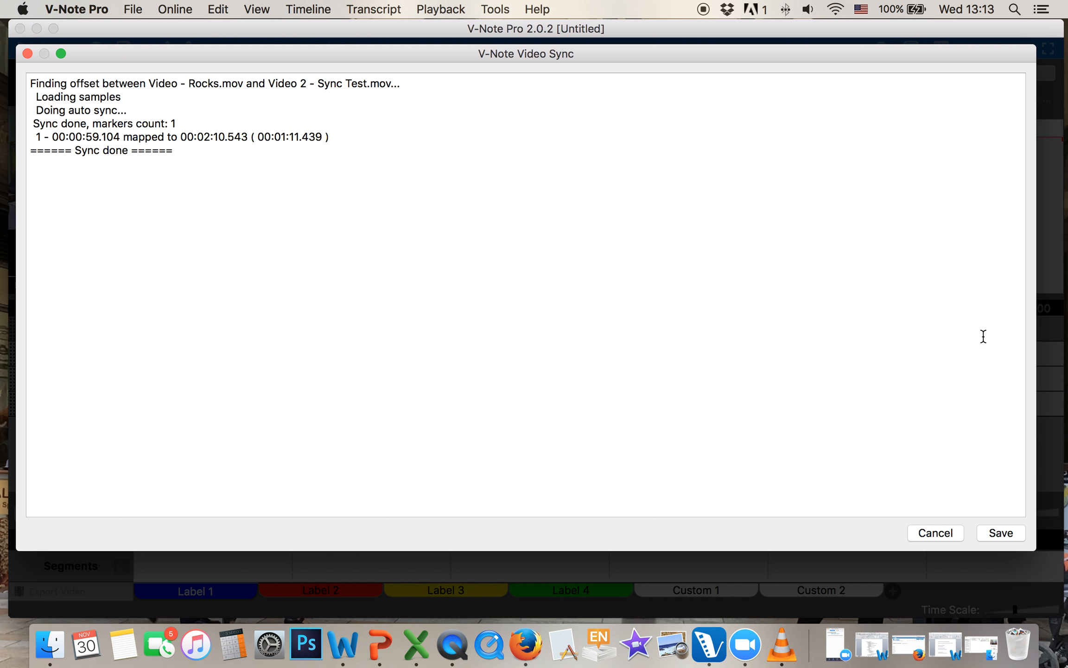
{"action": "left_click", "coordinate": [1002, 530]}
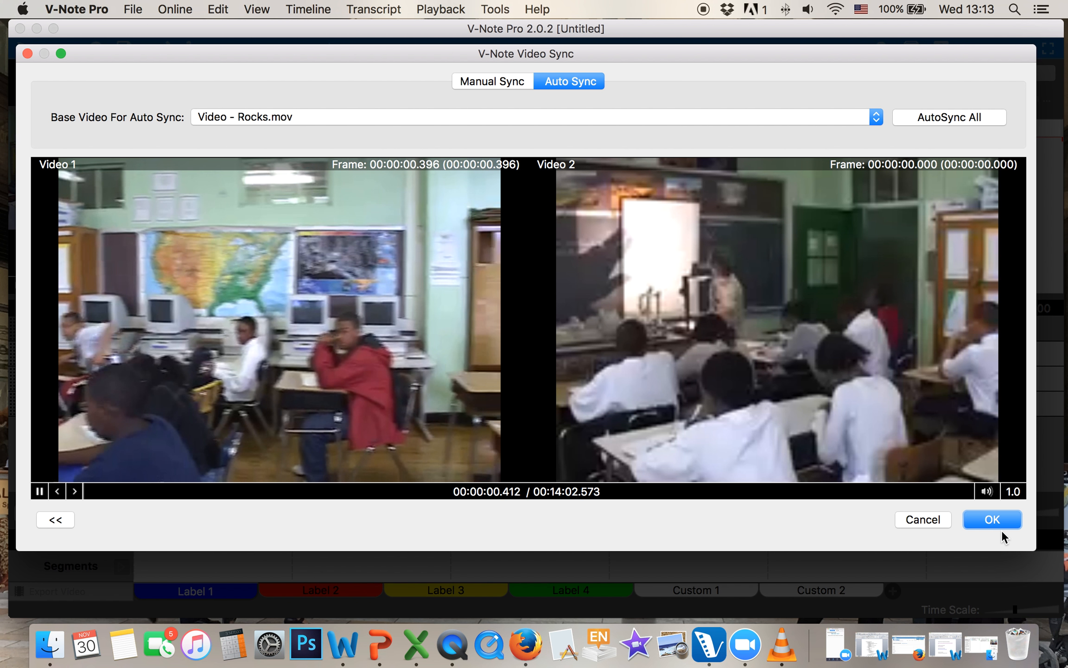
{"action": "left_click", "coordinate": [991, 520]}
{"action": "left_click", "coordinate": [639, 421]}
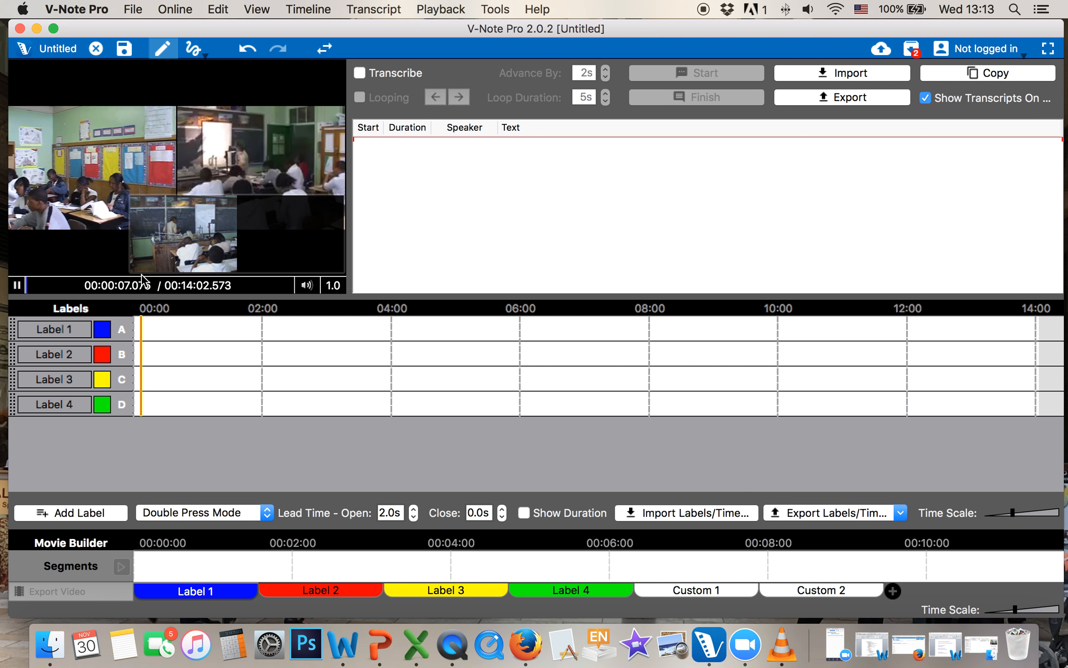
Jump to several points in the first minute, ending near 01:12, to check the sync
{"action": "left_click", "coordinate": [46, 284]}
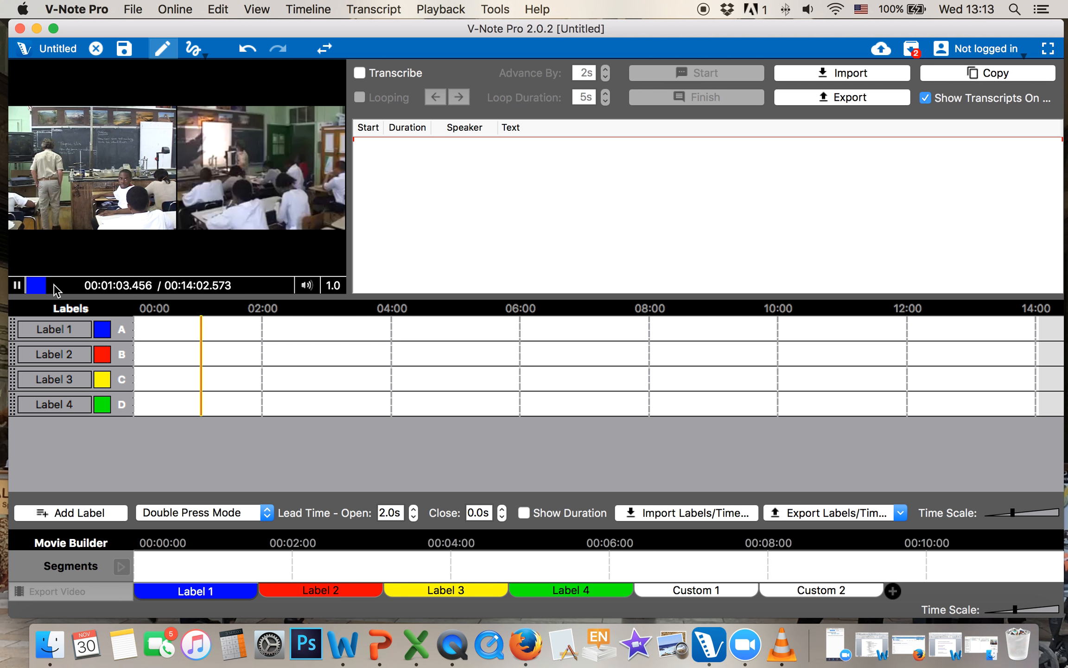
{"action": "left_click", "coordinate": [54, 284]}
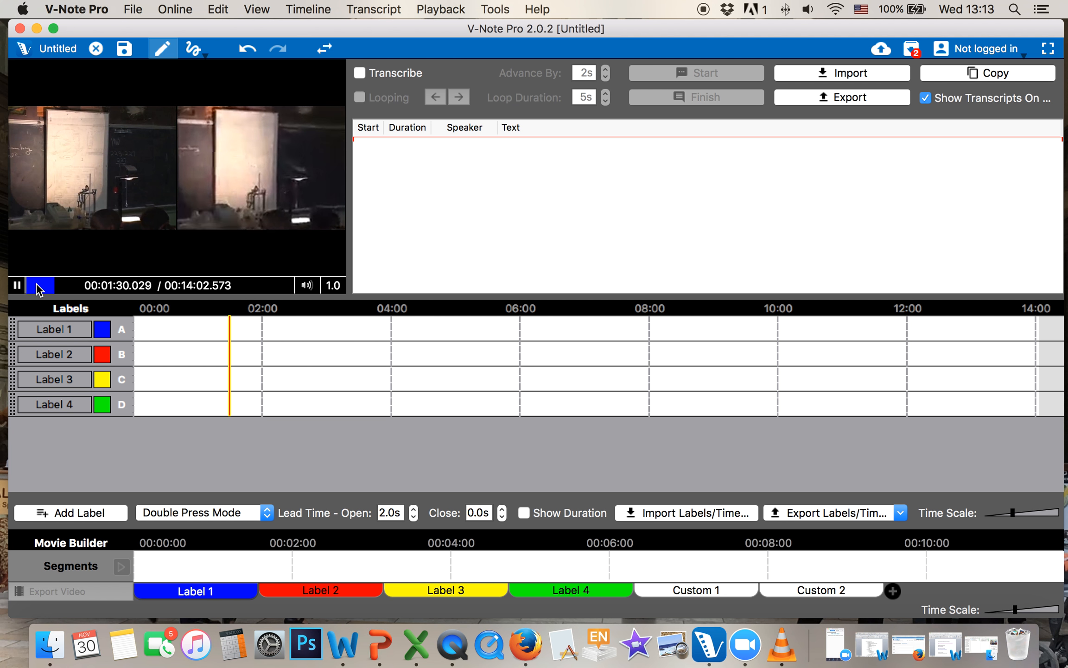
{"action": "left_click", "coordinate": [37, 285]}
{"action": "left_click", "coordinate": [41, 285]}
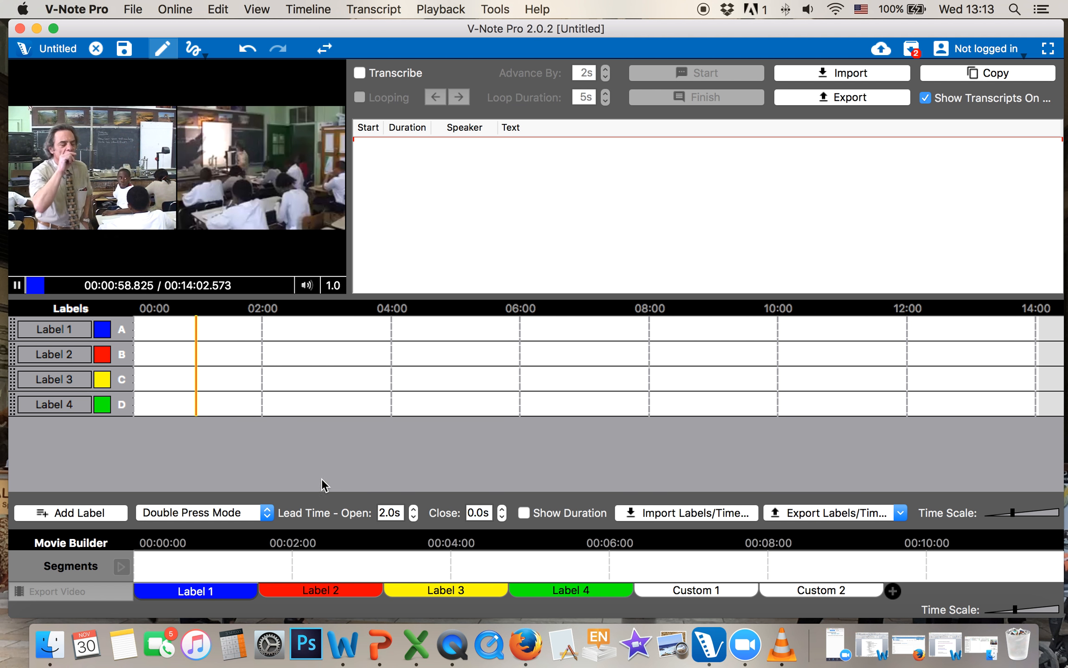
{"action": "left_click", "coordinate": [211, 372]}
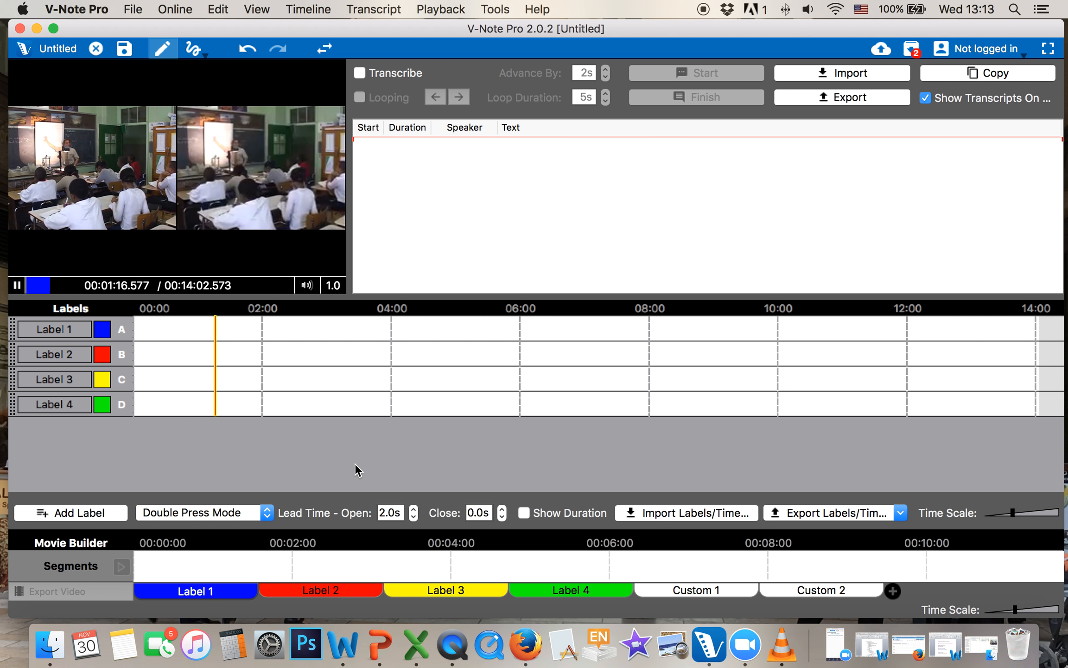
Widen the video area, check 03:43, 02:38 and 04:31, then pause and close the project
{"action": "left_click_drag", "start_coordinate": [351, 246], "coordinate": [473, 246]}
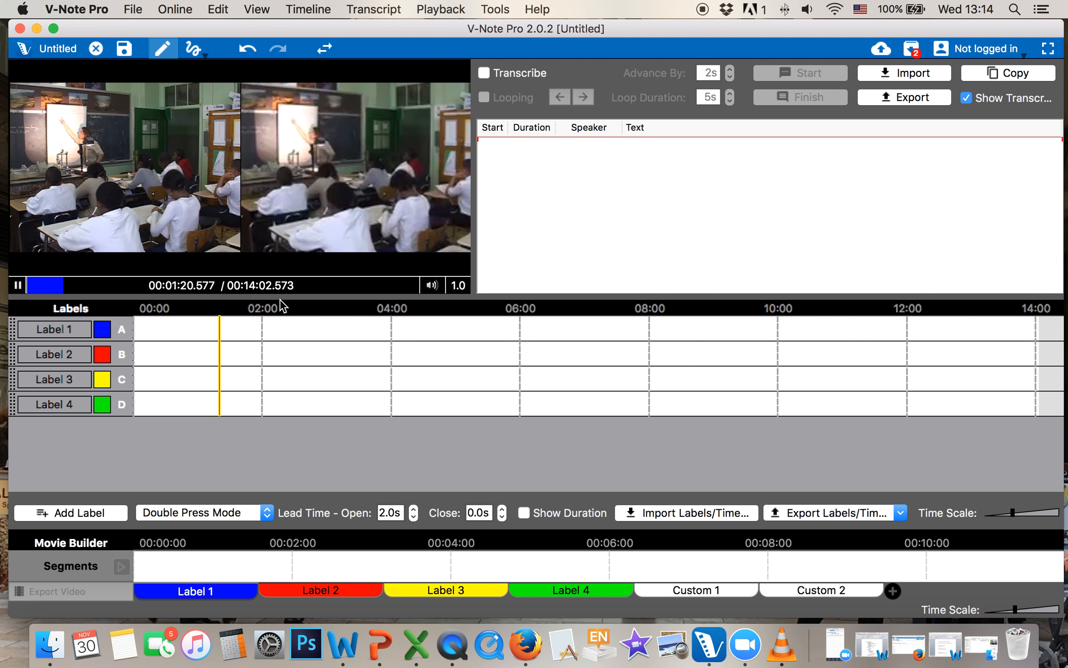
{"action": "left_click", "coordinate": [373, 358]}
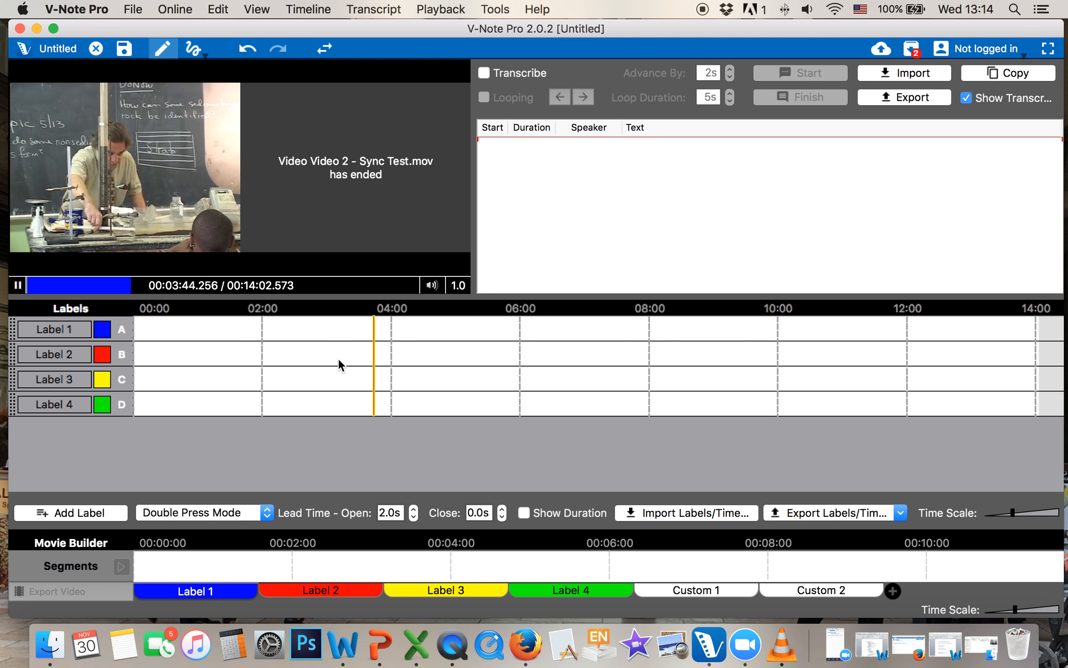
{"action": "left_click", "coordinate": [303, 352]}
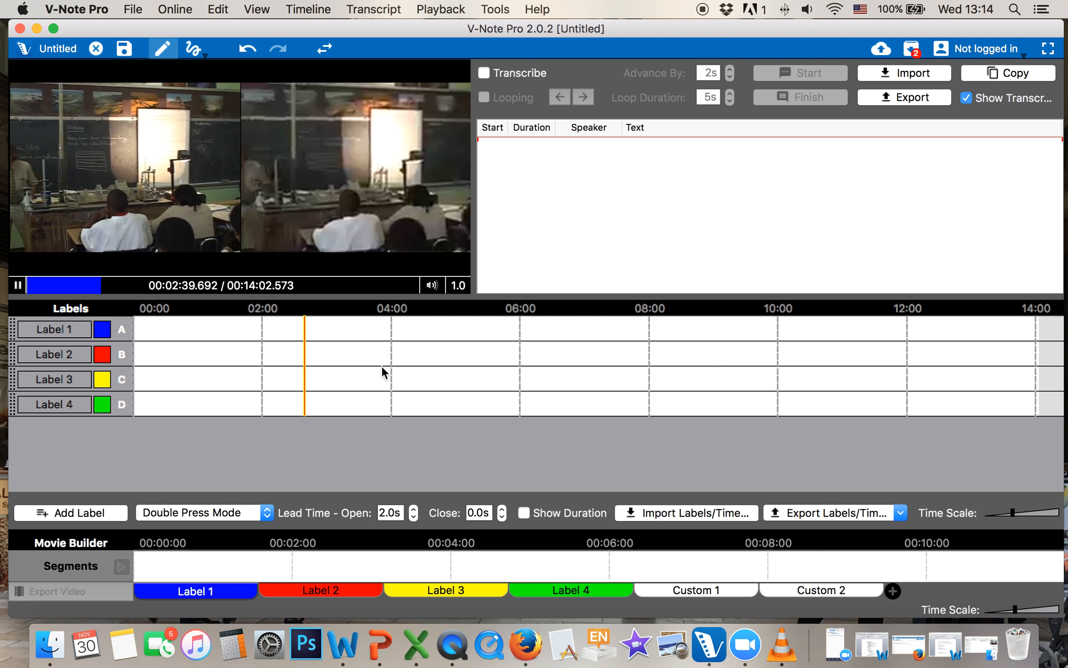
{"action": "left_click", "coordinate": [424, 366]}
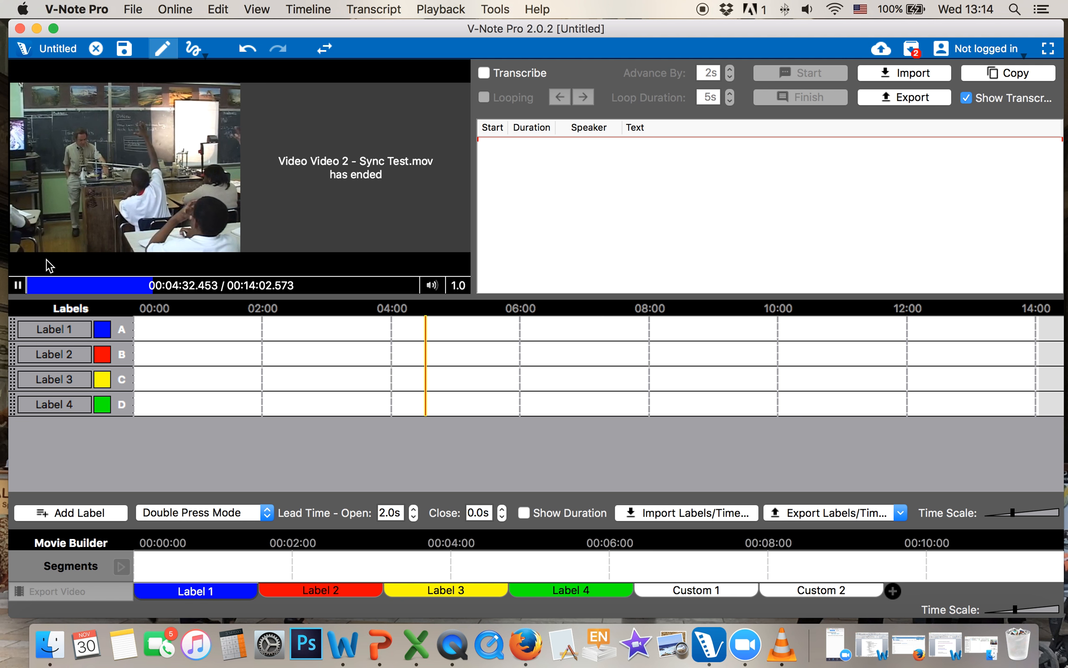
{"action": "left_click", "coordinate": [19, 285]}
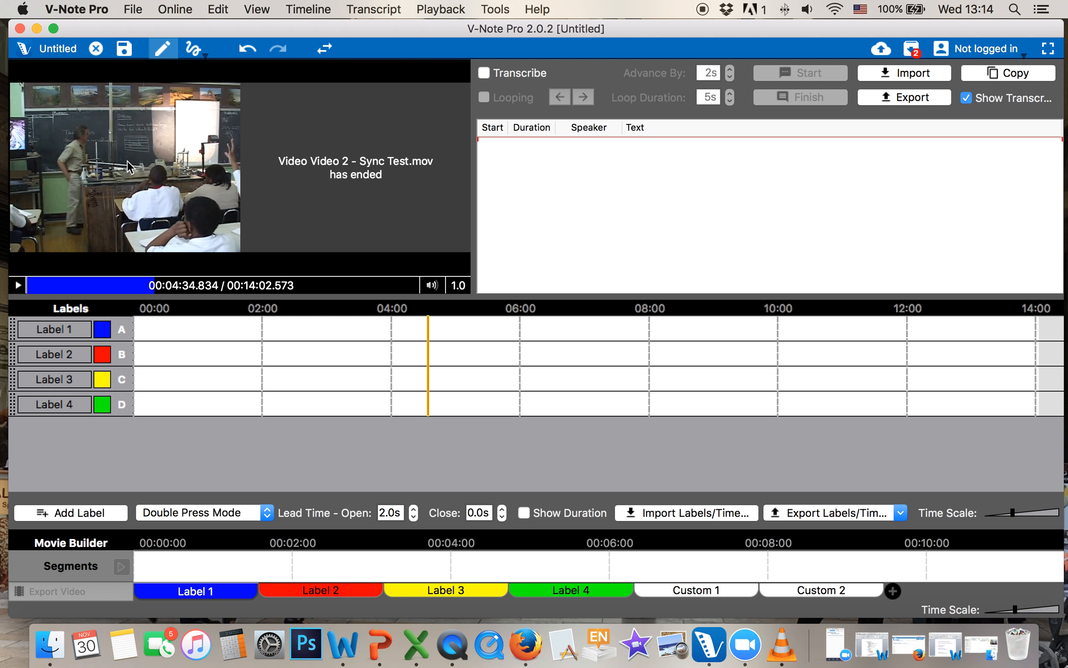
{"action": "left_click", "coordinate": [98, 49]}
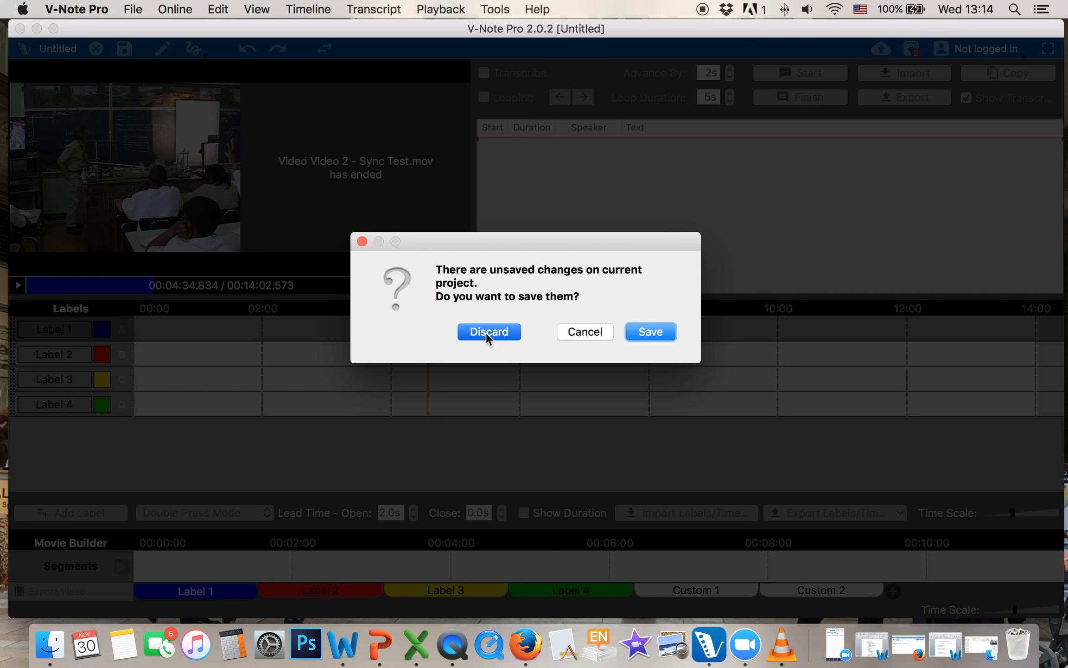
Discard the unsaved project and clear all multi-project workshop entries
{"action": "left_click", "coordinate": [486, 332]}
{"action": "left_click", "coordinate": [906, 48]}
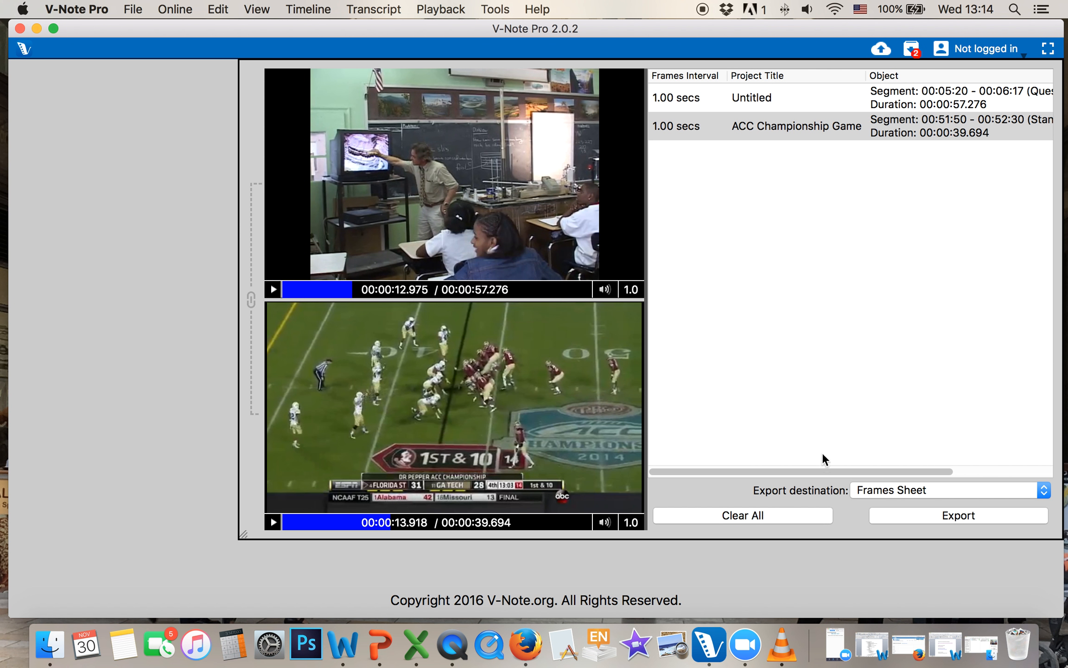
{"action": "left_click", "coordinate": [787, 518]}
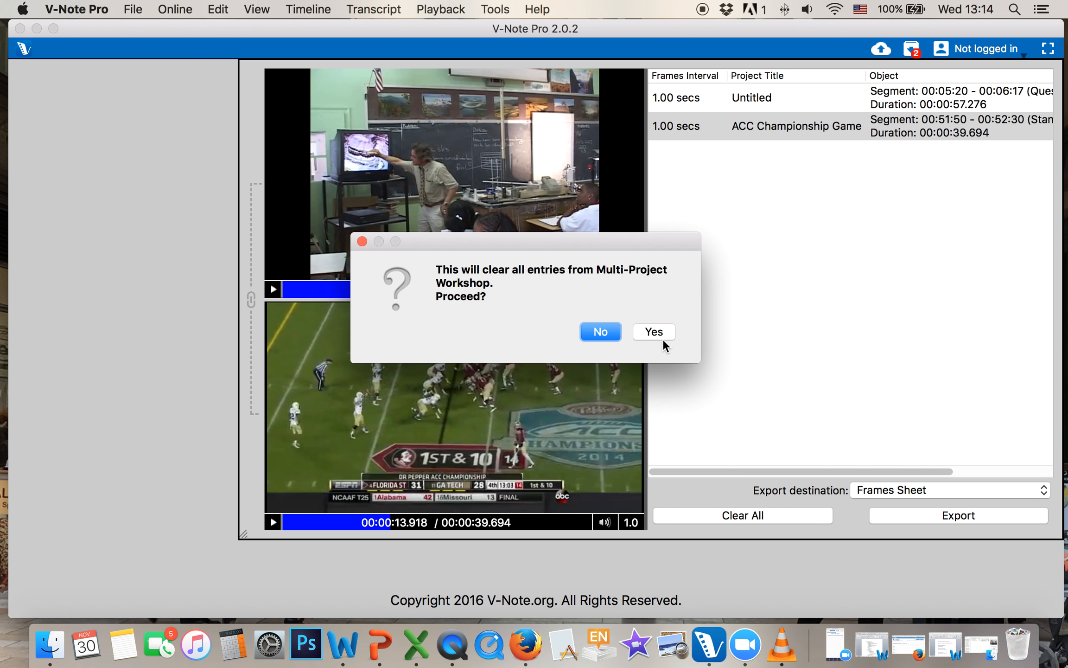
{"action": "left_click", "coordinate": [610, 331]}
{"action": "left_click", "coordinate": [186, 318]}
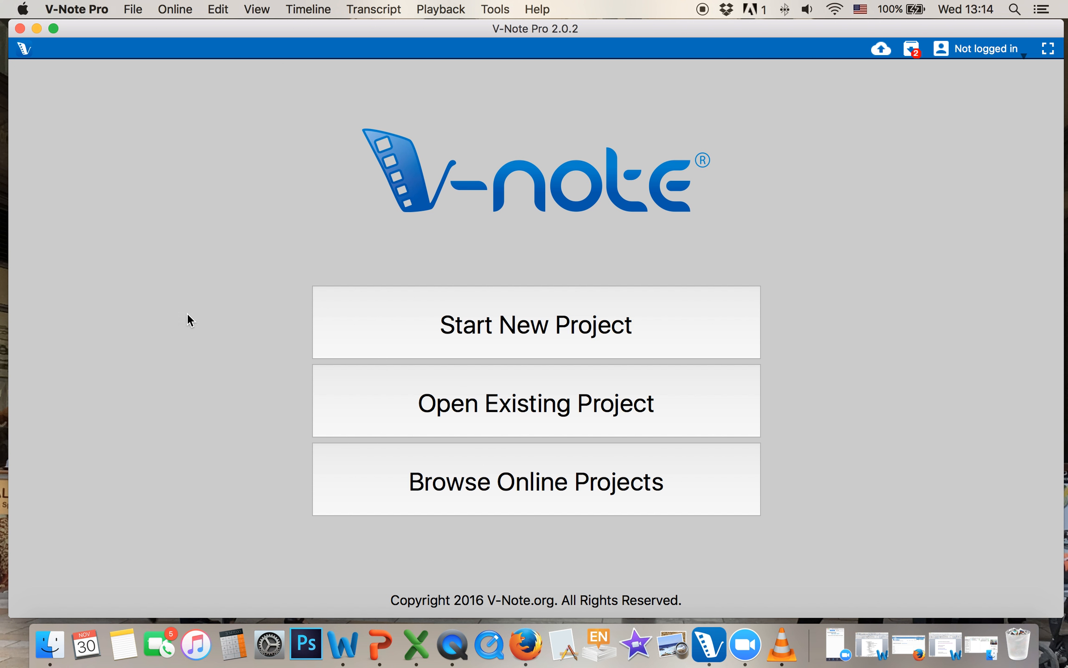
Log in to the online account, then start joining a project by passcode
{"action": "left_click", "coordinate": [985, 49]}
{"action": "left_click", "coordinate": [980, 70]}
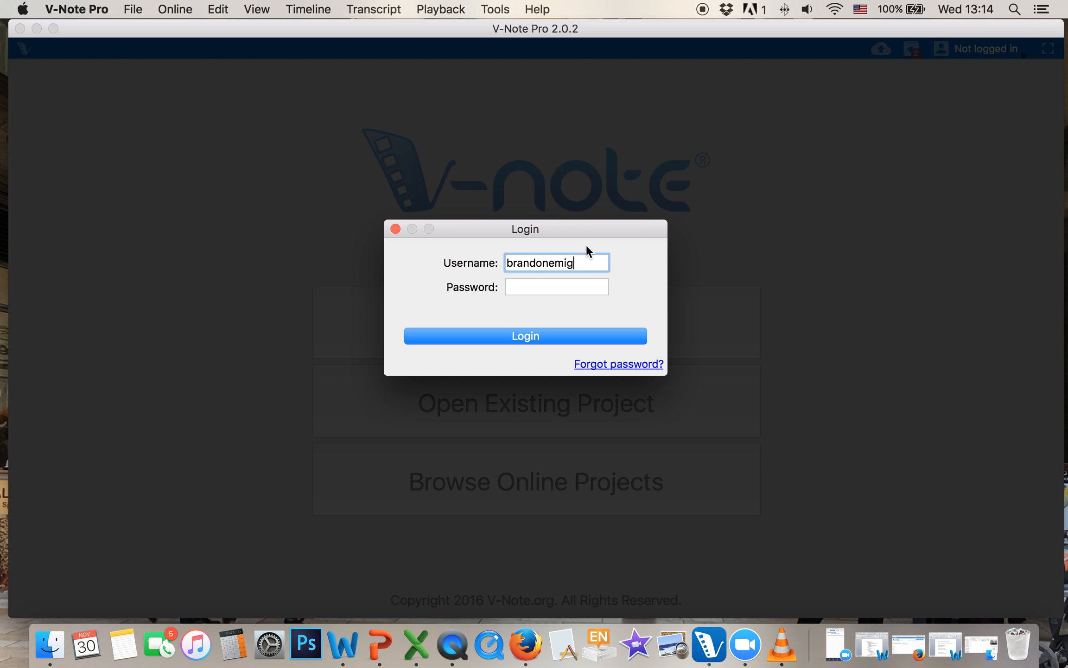
{"action": "left_click", "coordinate": [584, 285]}
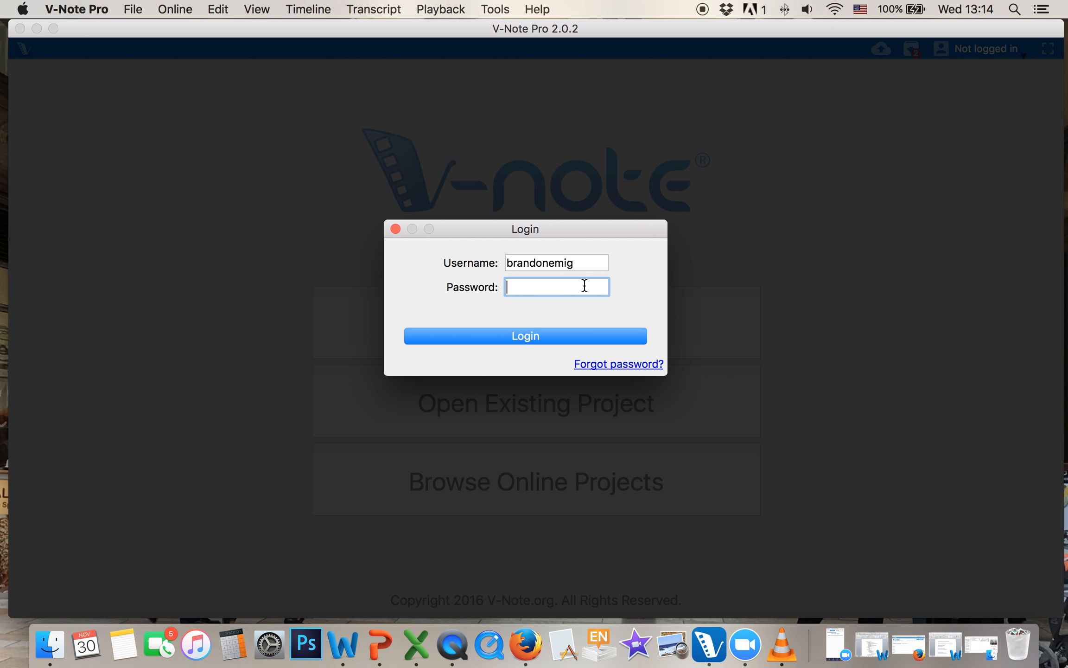
{"action": "left_click", "coordinate": [592, 263]}
{"action": "key", "text": "BackSpace"}
{"action": "key", "text": "BackSpace"}
{"action": "key", "text": "Tab"}
{"action": "key", "text": "Return"}
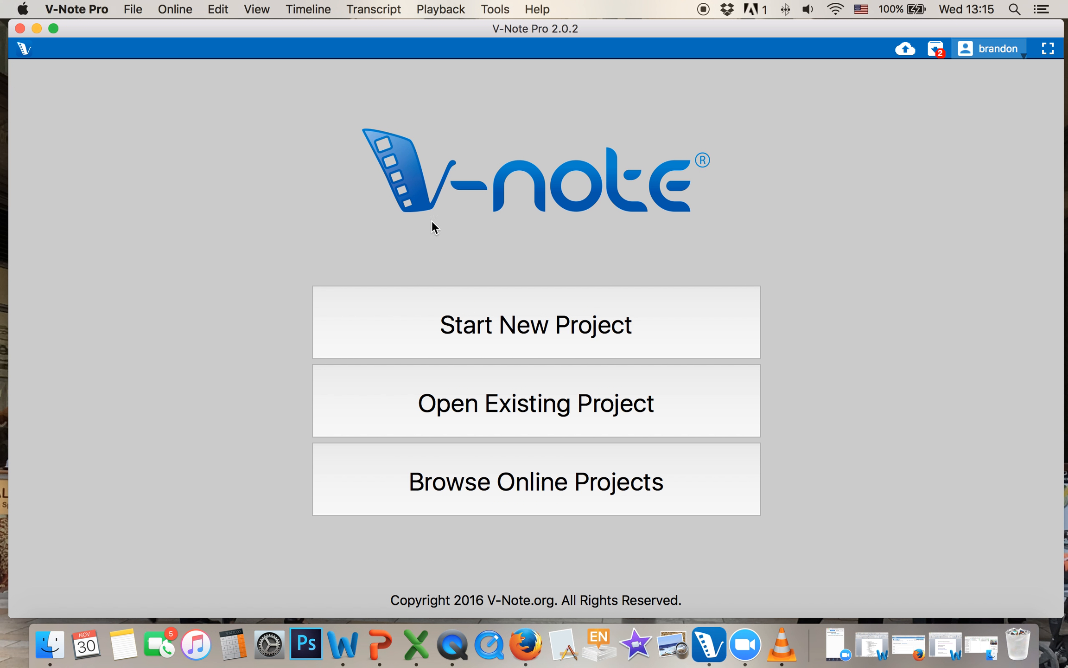
{"action": "left_click", "coordinate": [166, 5]}
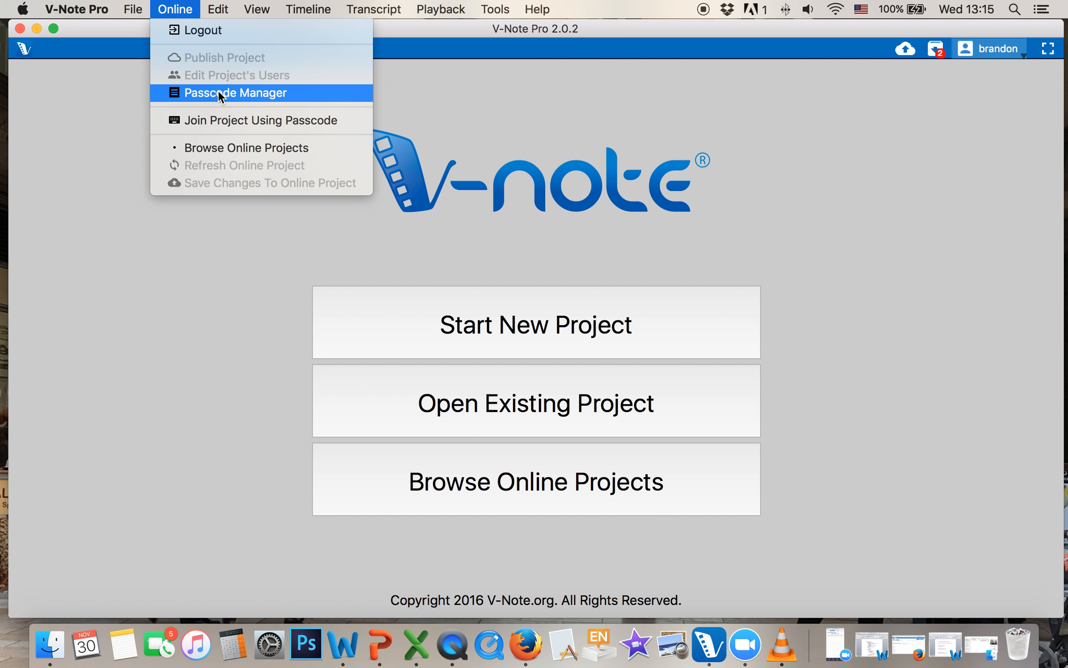
{"action": "left_click", "coordinate": [232, 120]}
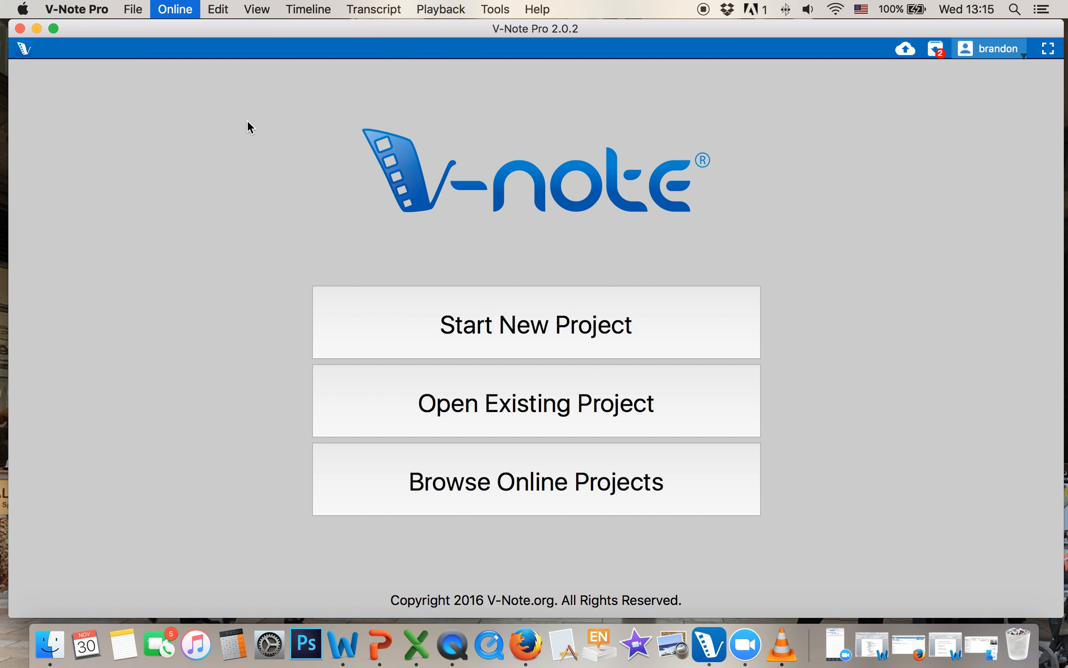
Open Useful Links for Training from Finder's Links and Such folder
{"action": "left_click", "coordinate": [981, 644]}
{"action": "left_click", "coordinate": [713, 173]}
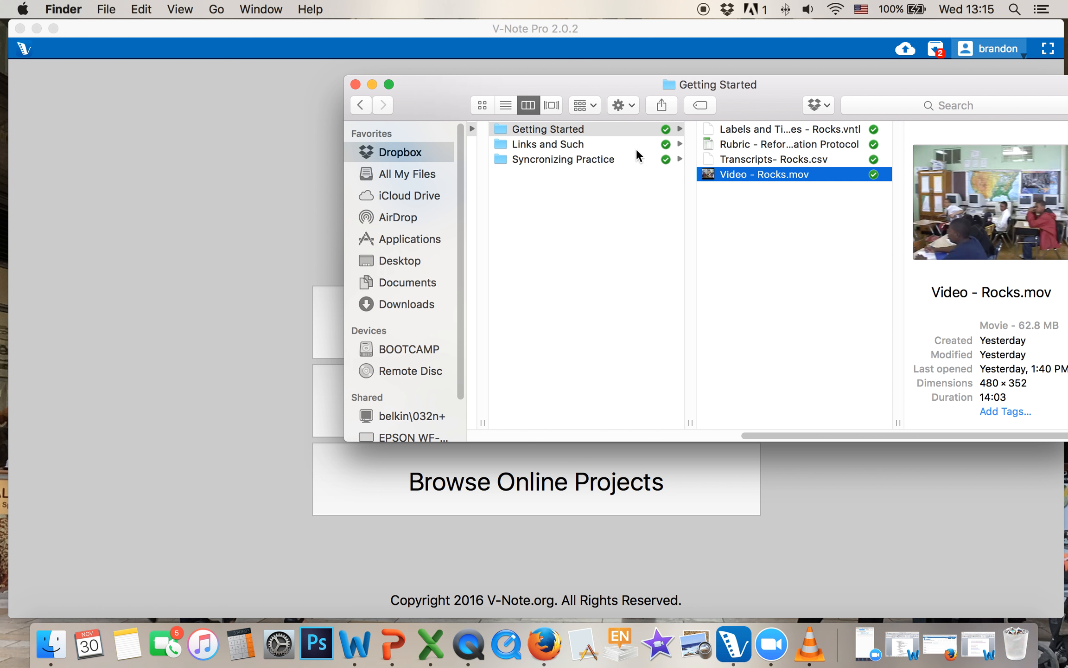
{"action": "left_click", "coordinate": [572, 143]}
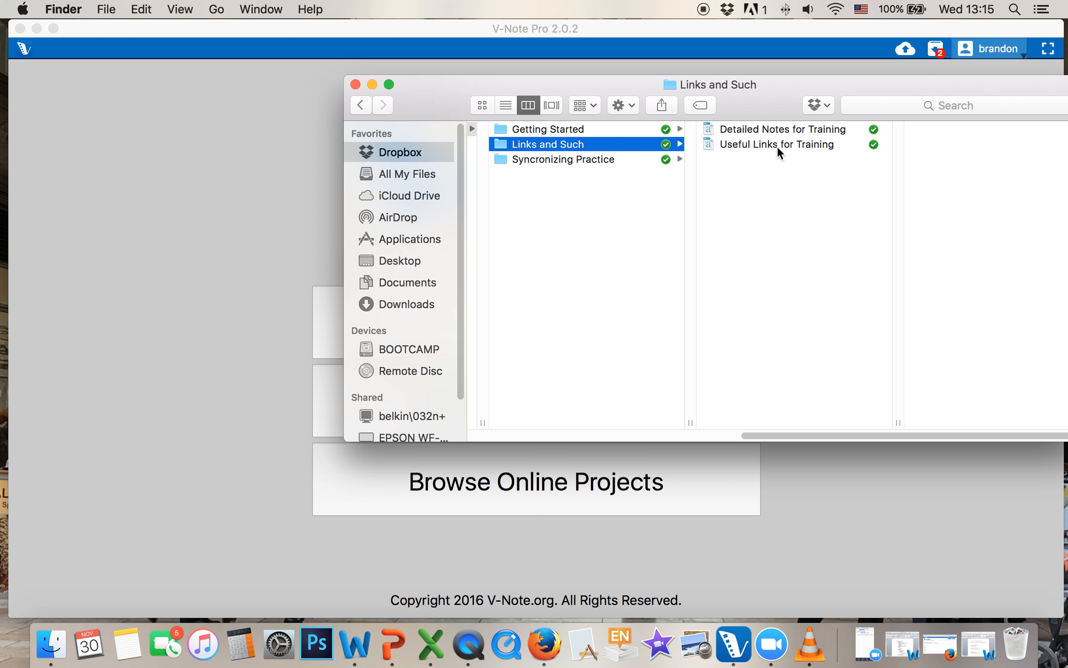
{"action": "left_click", "coordinate": [778, 144]}
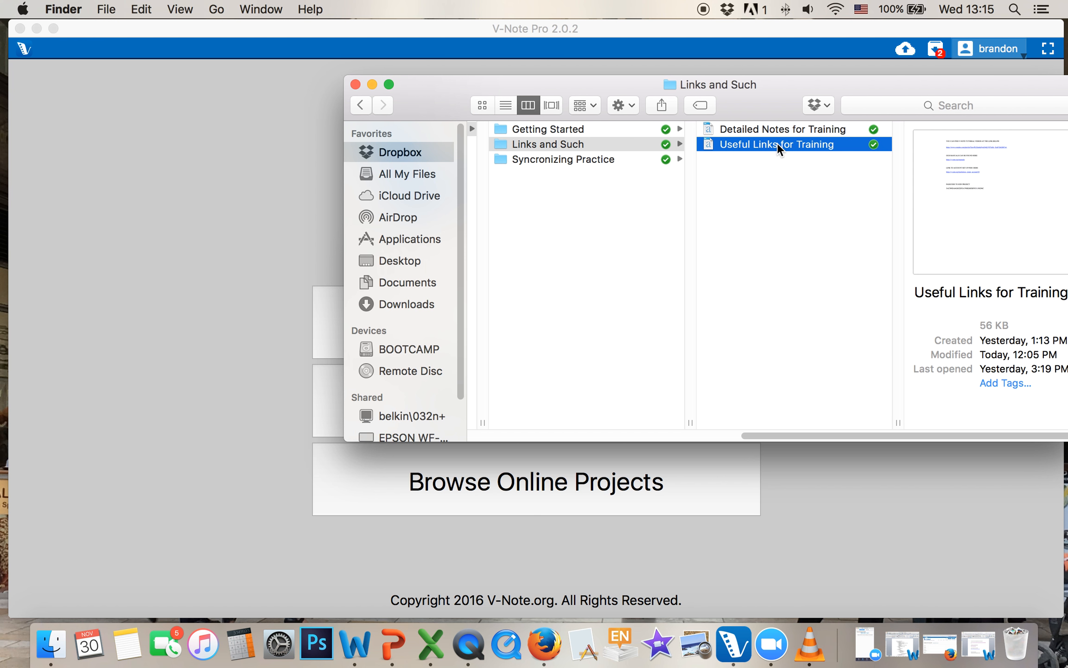
{"action": "double_click", "coordinate": [778, 144]}
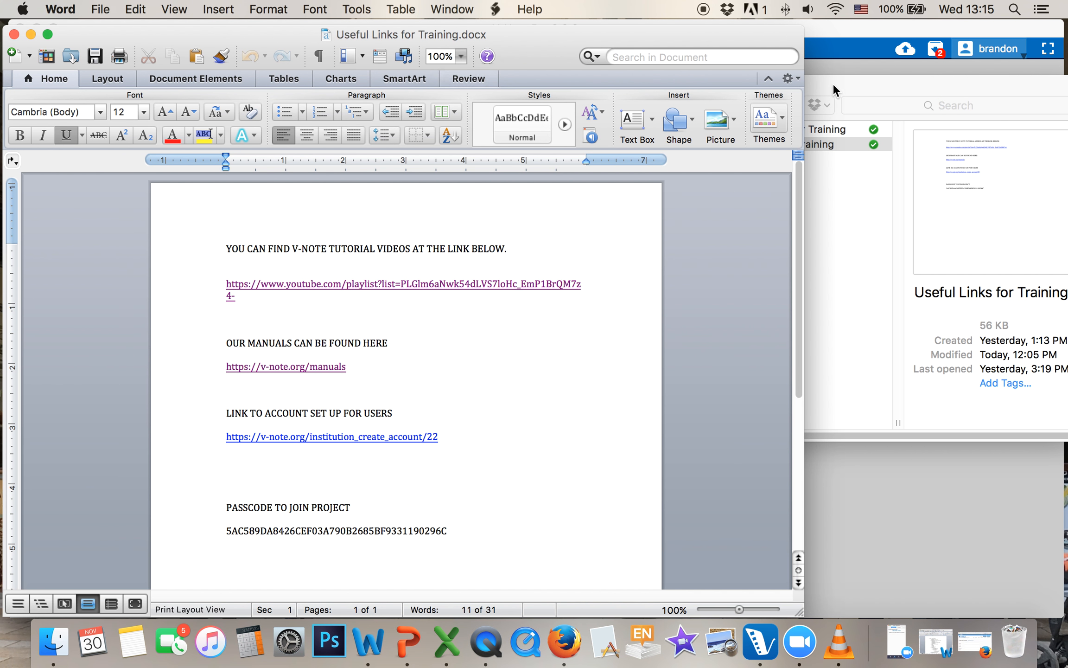
Copy the passcode line from the Useful Links for Training document
{"action": "left_click", "coordinate": [830, 83]}
{"action": "left_click", "coordinate": [372, 82]}
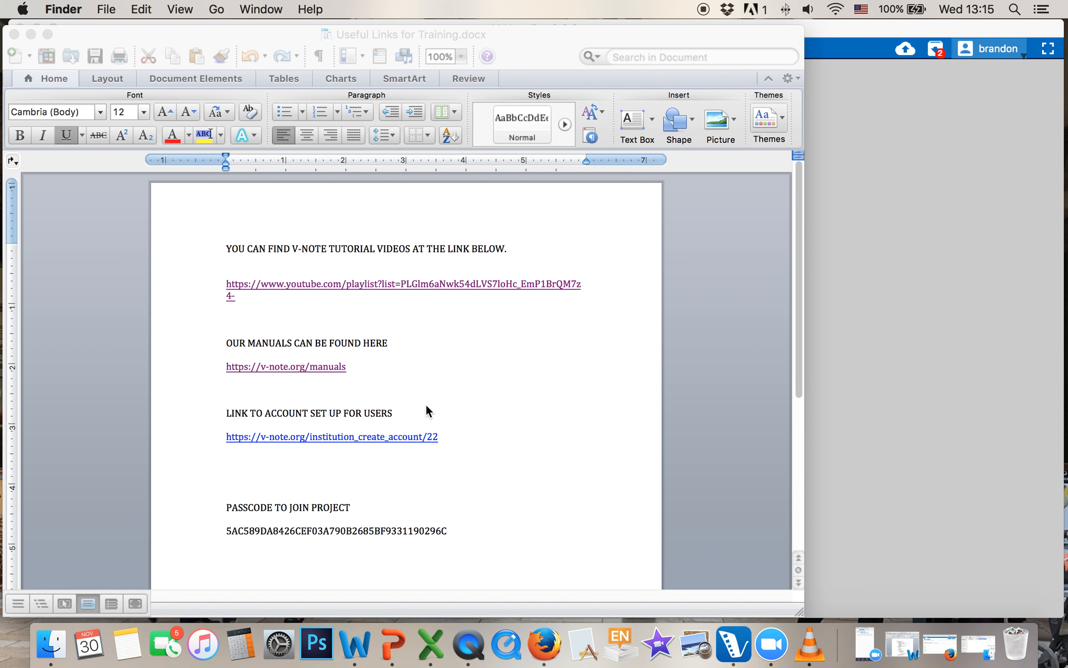
{"action": "left_click", "coordinate": [449, 538]}
{"action": "left_click_drag", "start_coordinate": [464, 530], "coordinate": [226, 532]}
{"action": "right_click", "coordinate": [261, 533]}
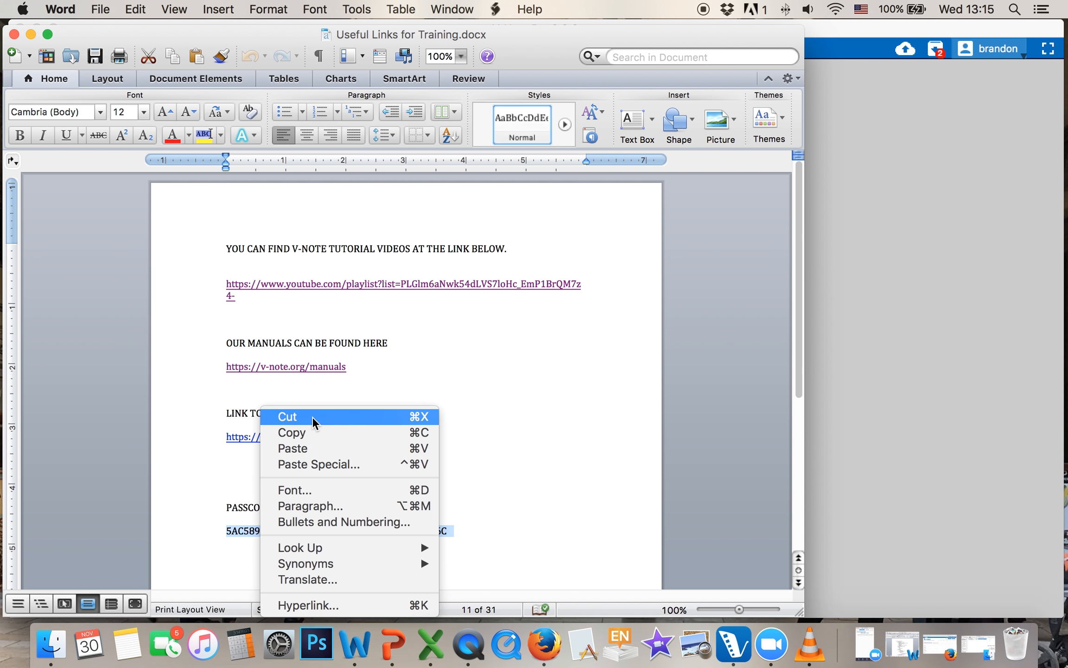
{"action": "left_click", "coordinate": [317, 433]}
Paste the passcode to join Monsters Test, then pause playback
{"action": "left_click", "coordinate": [920, 414]}
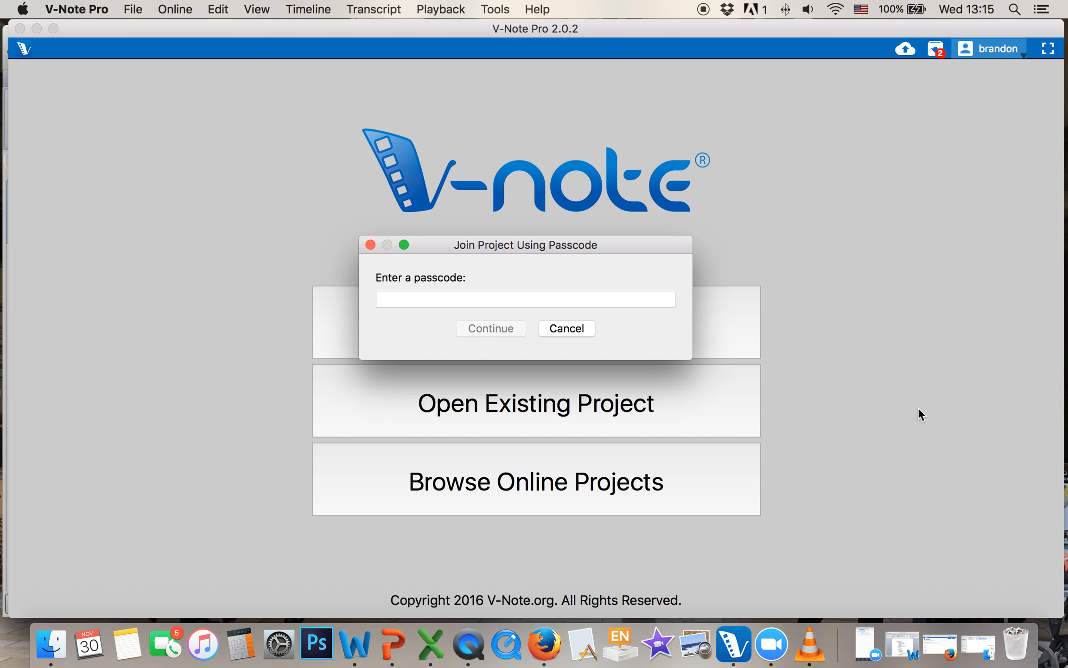
{"action": "right_click", "coordinate": [461, 300]}
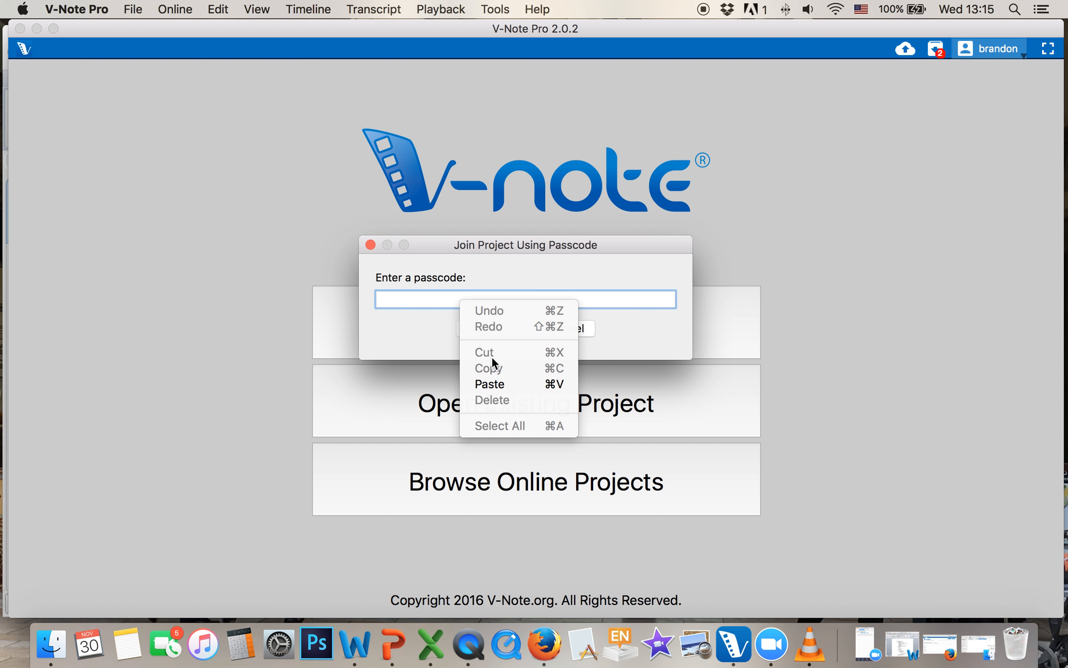
{"action": "left_click", "coordinate": [486, 381]}
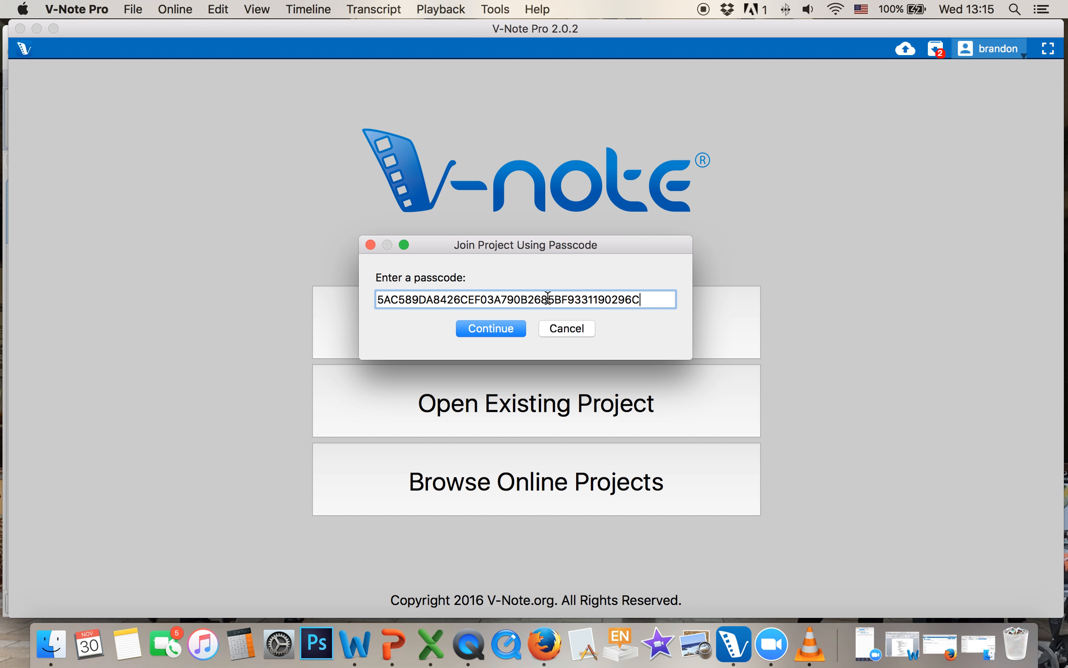
{"action": "left_click", "coordinate": [482, 328]}
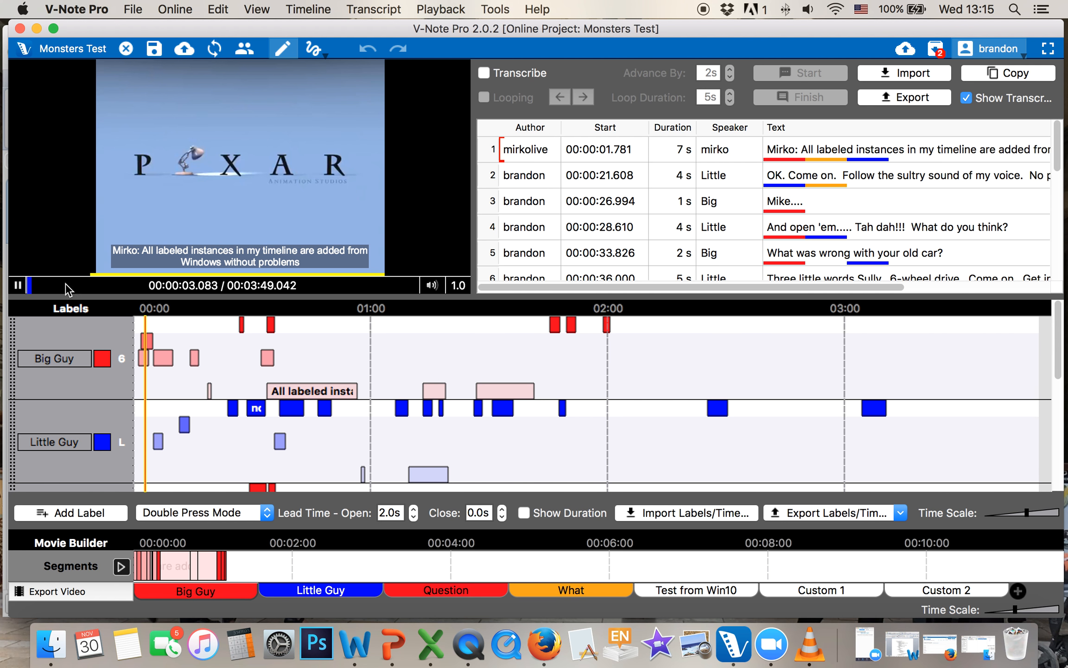
{"action": "key", "text": "space"}
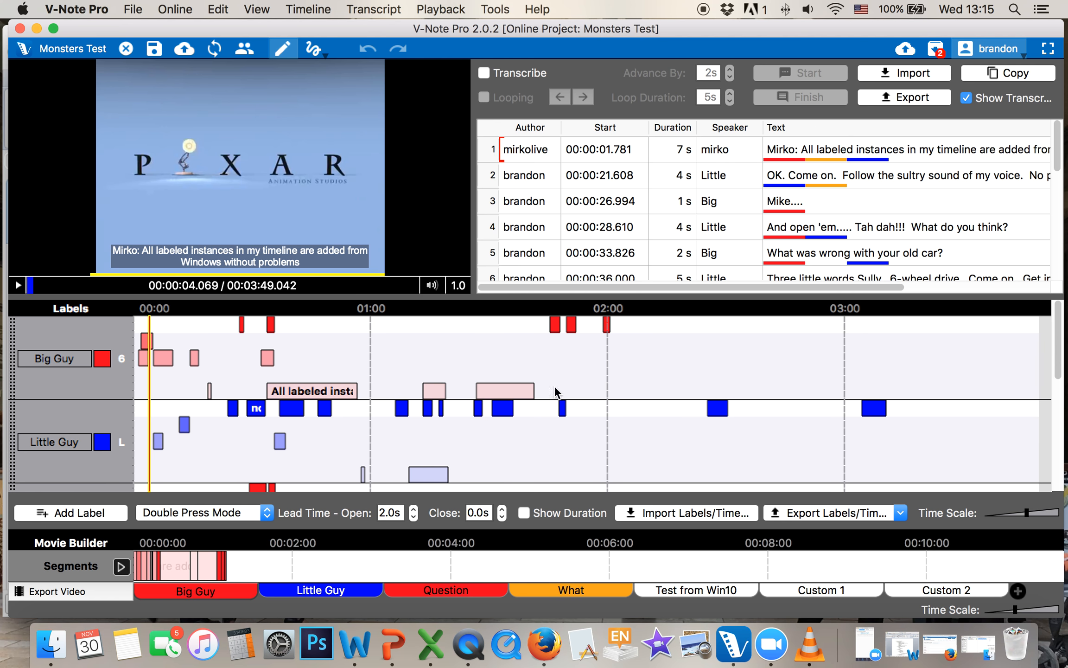
Change Big Guy's shortcut key to B and save to the online project
{"action": "left_click", "coordinate": [121, 358]}
{"action": "type", "text": "B"}
{"action": "left_click", "coordinate": [550, 424]}
{"action": "left_click", "coordinate": [188, 52]}
Filter timeline authors to only your own labels, then move the playhead to 1:00
{"action": "right_click", "coordinate": [627, 375]}
{"action": "mouse_move", "coordinate": [716, 468]}
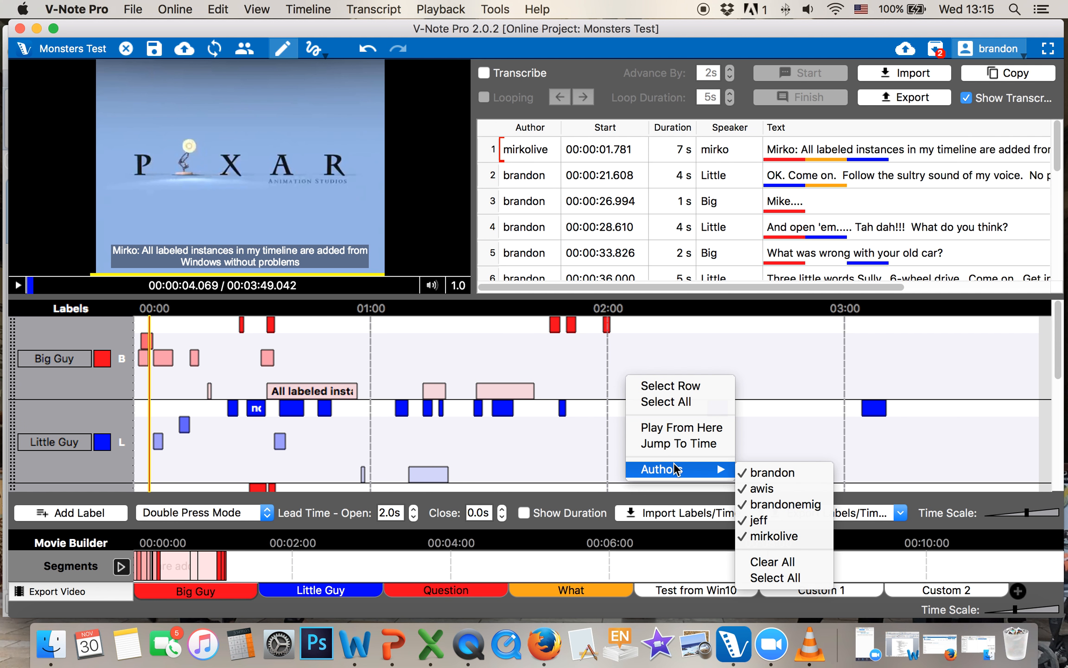
{"action": "left_click", "coordinate": [763, 561]}
{"action": "left_click", "coordinate": [765, 472]}
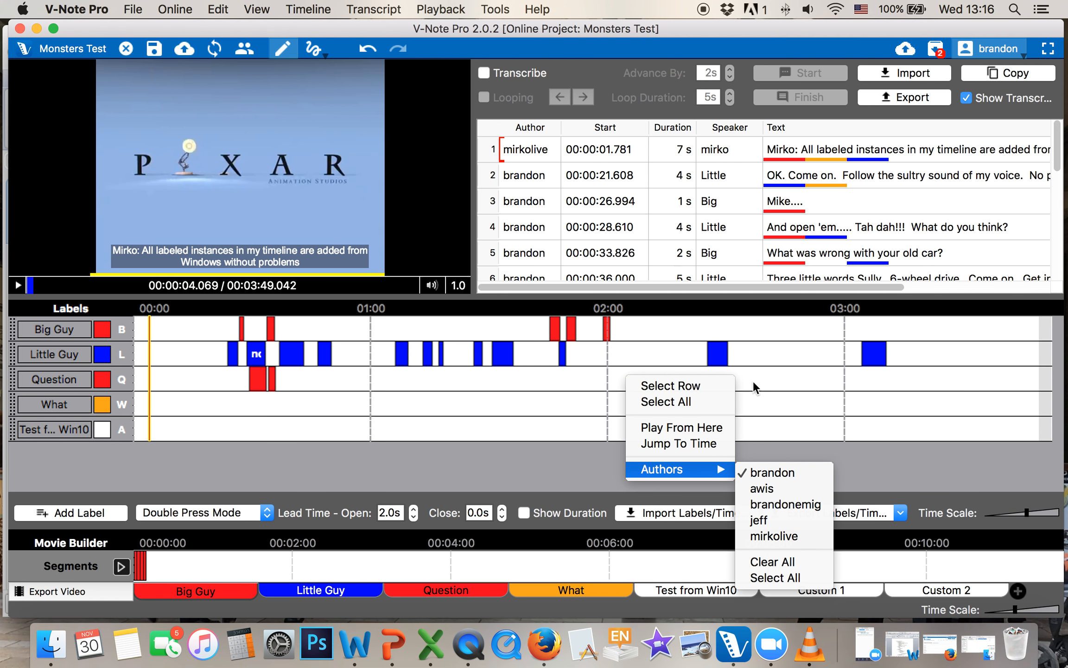
{"action": "left_click", "coordinate": [763, 371]}
{"action": "left_click_drag", "start_coordinate": [1026, 513], "coordinate": [1029, 515]}
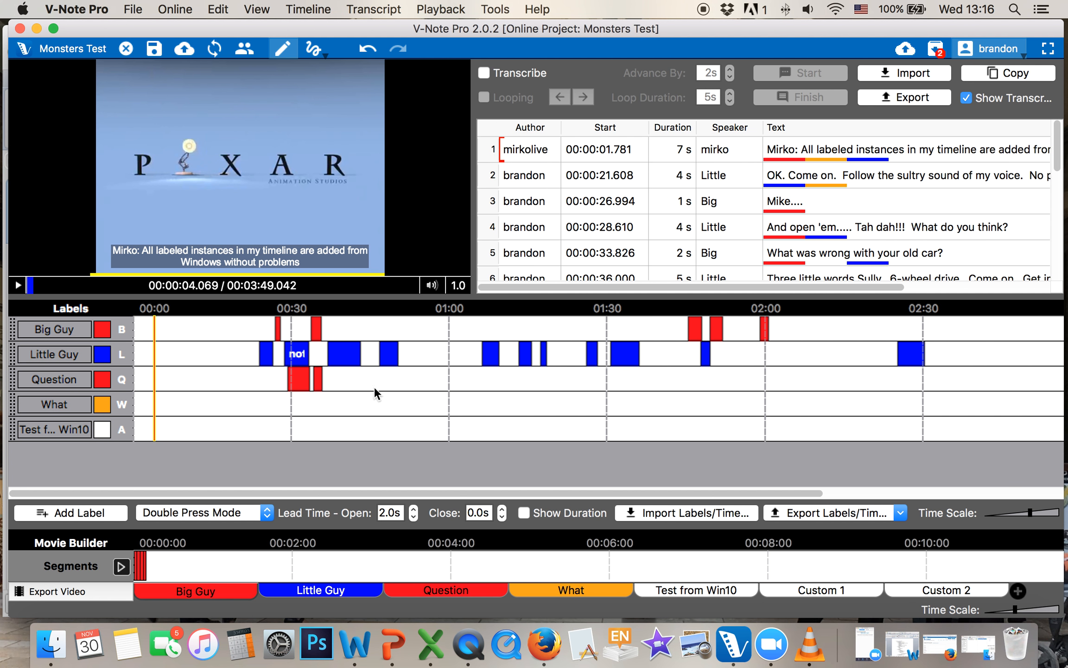
{"action": "left_click_drag", "start_coordinate": [96, 287], "coordinate": [115, 286]}
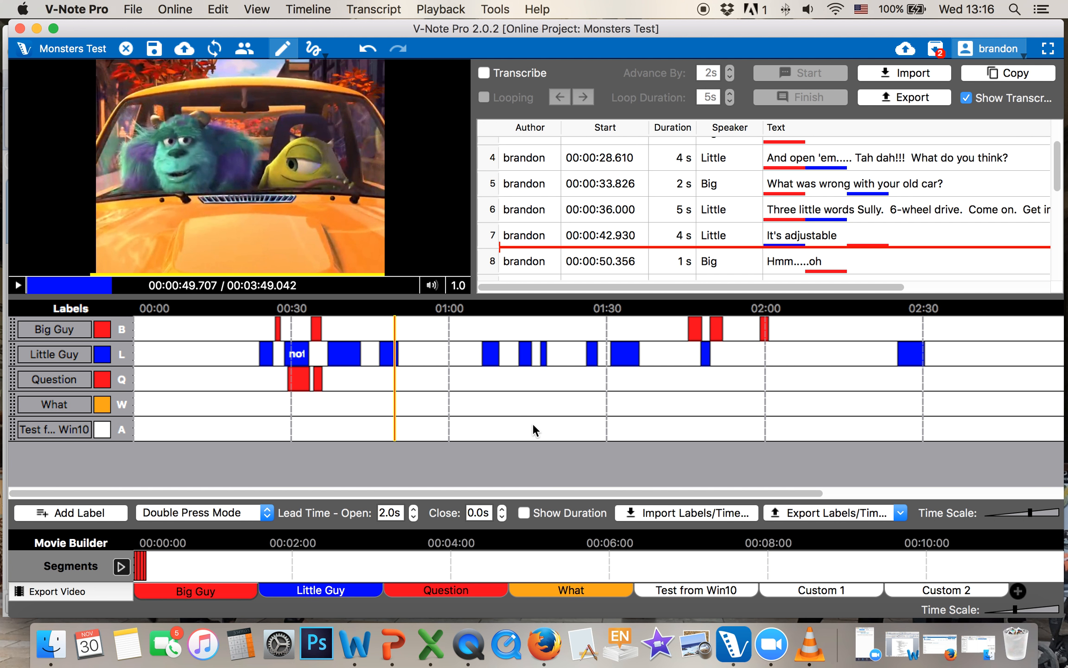
{"action": "left_click", "coordinate": [453, 402]}
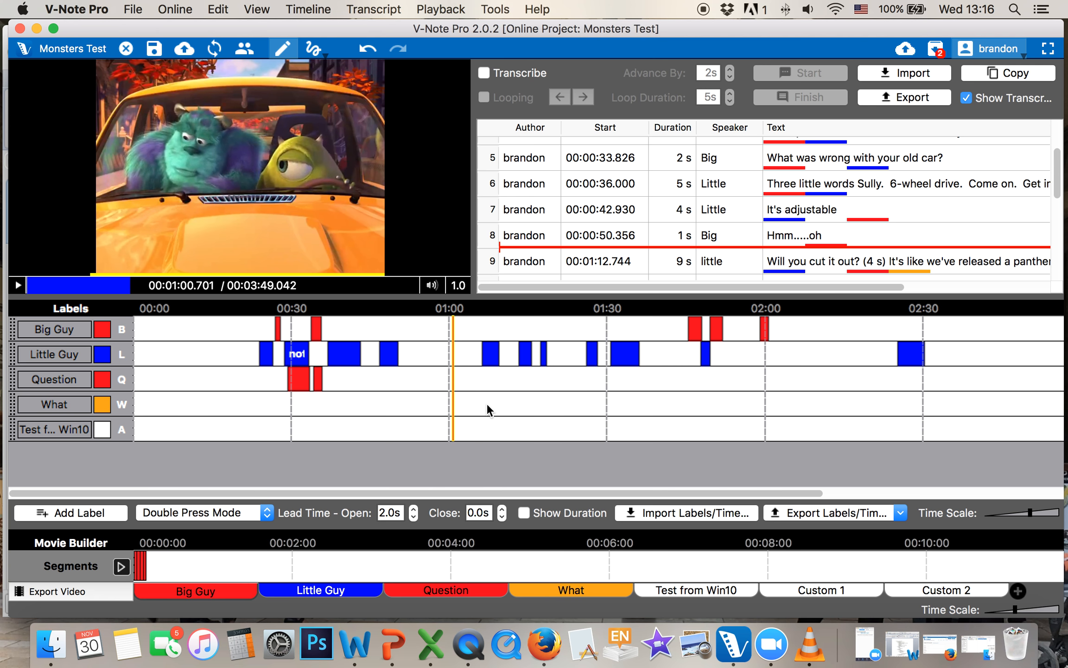
Try showing another author's labels, then show every author's labels
{"action": "right_click", "coordinate": [625, 396]}
{"action": "mouse_move", "coordinate": [684, 490]}
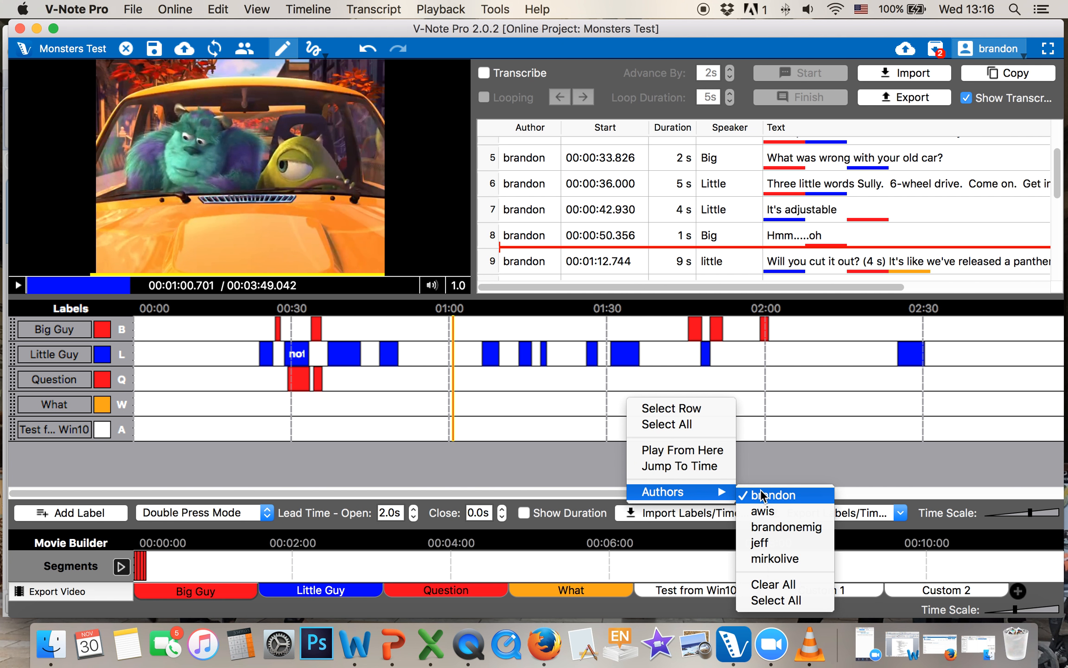
{"action": "left_click", "coordinate": [783, 558]}
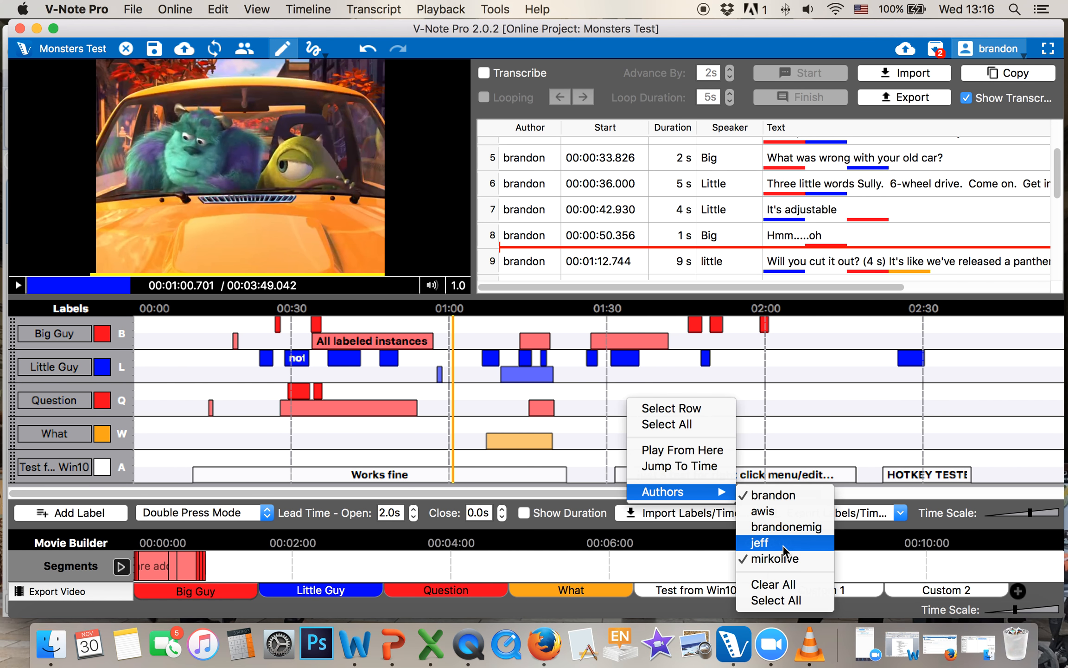
{"action": "left_click", "coordinate": [794, 414]}
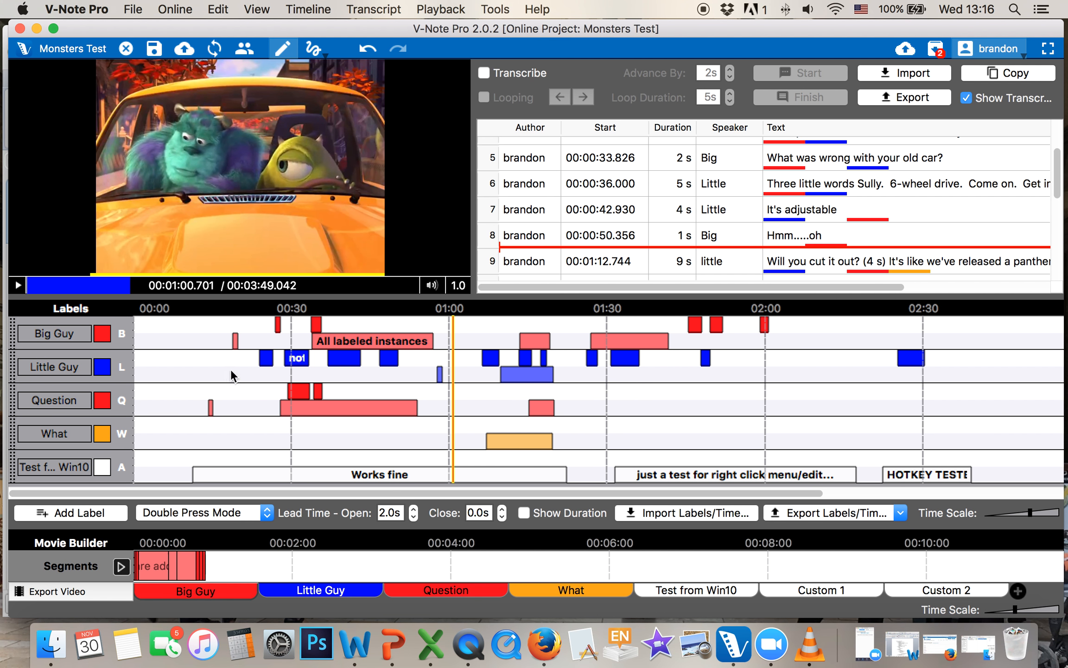
{"action": "right_click", "coordinate": [655, 417]}
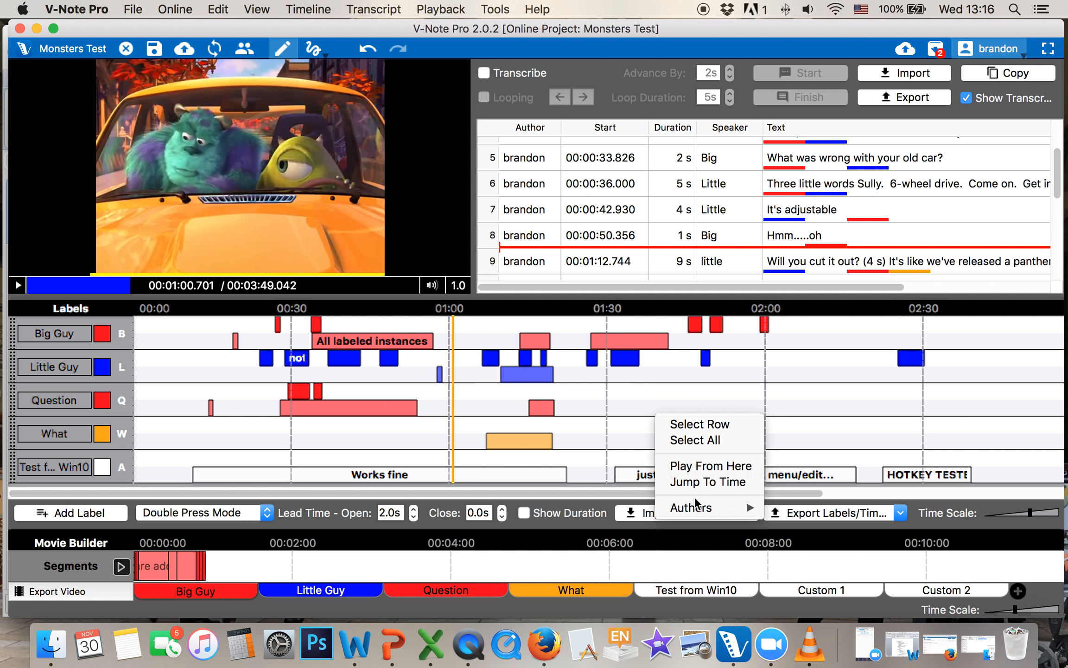
{"action": "left_click", "coordinate": [804, 426]}
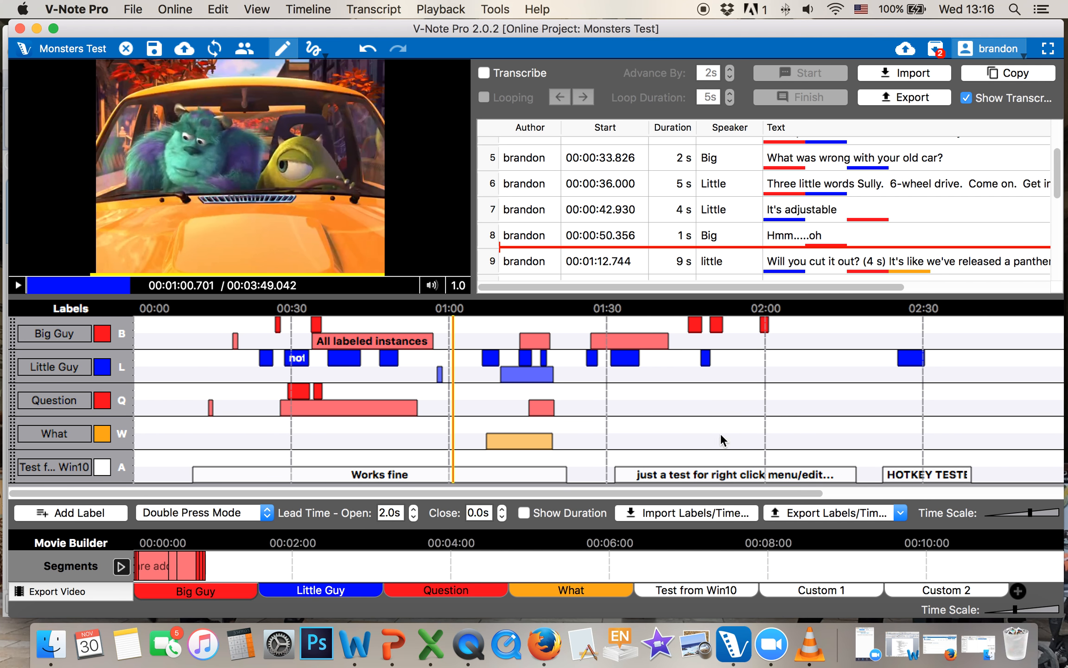
{"action": "right_click", "coordinate": [695, 416]}
{"action": "mouse_move", "coordinate": [754, 510]}
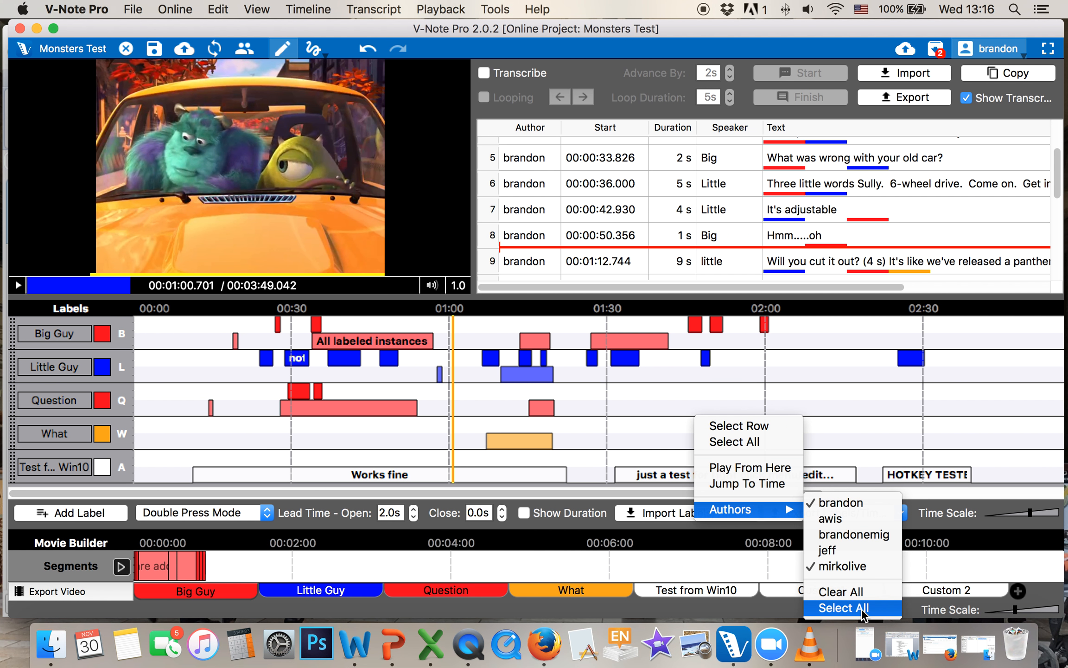
{"action": "left_click", "coordinate": [841, 607]}
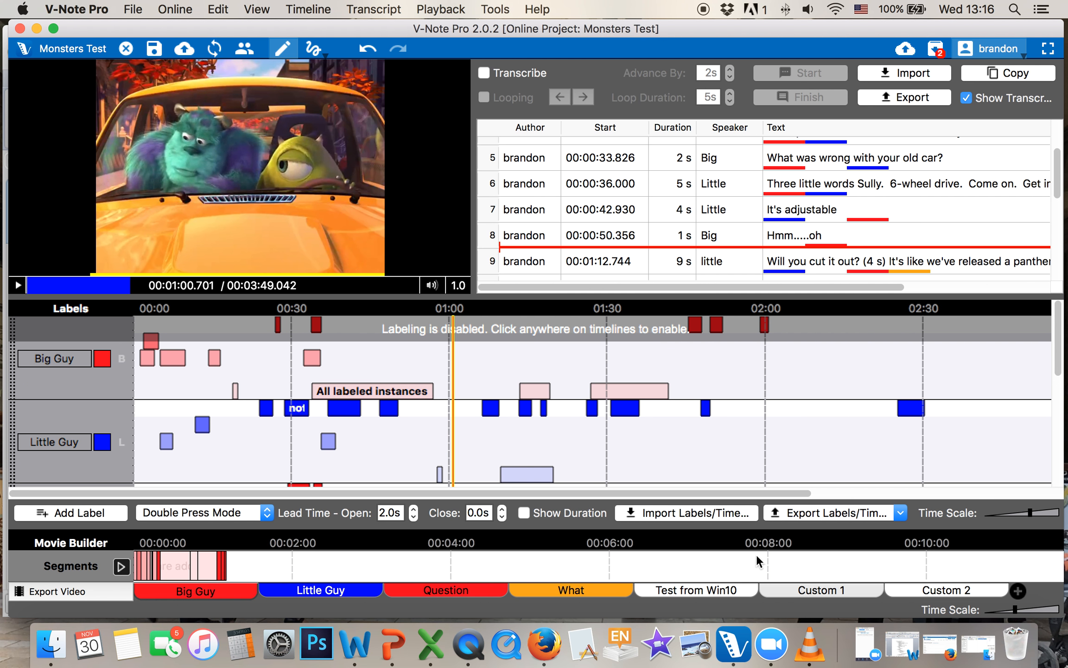
Refilter to only your own labels, zoom the ruler to 10-second ticks, and re-enable labeling
{"action": "right_click", "coordinate": [716, 448]}
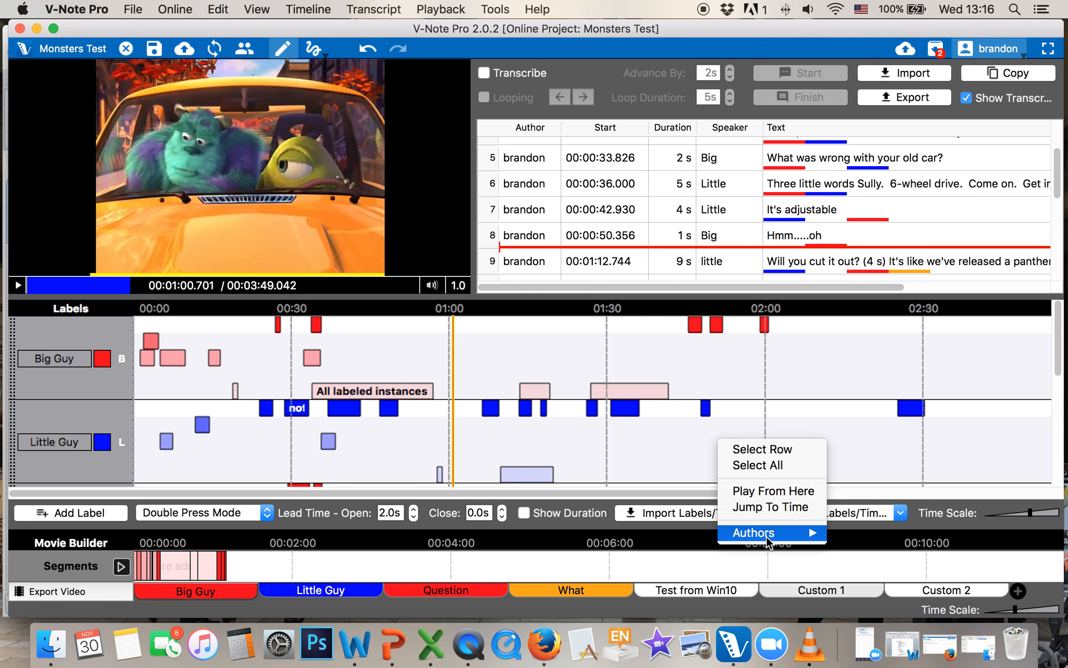
{"action": "mouse_move", "coordinate": [769, 533]}
{"action": "left_click", "coordinate": [876, 592]}
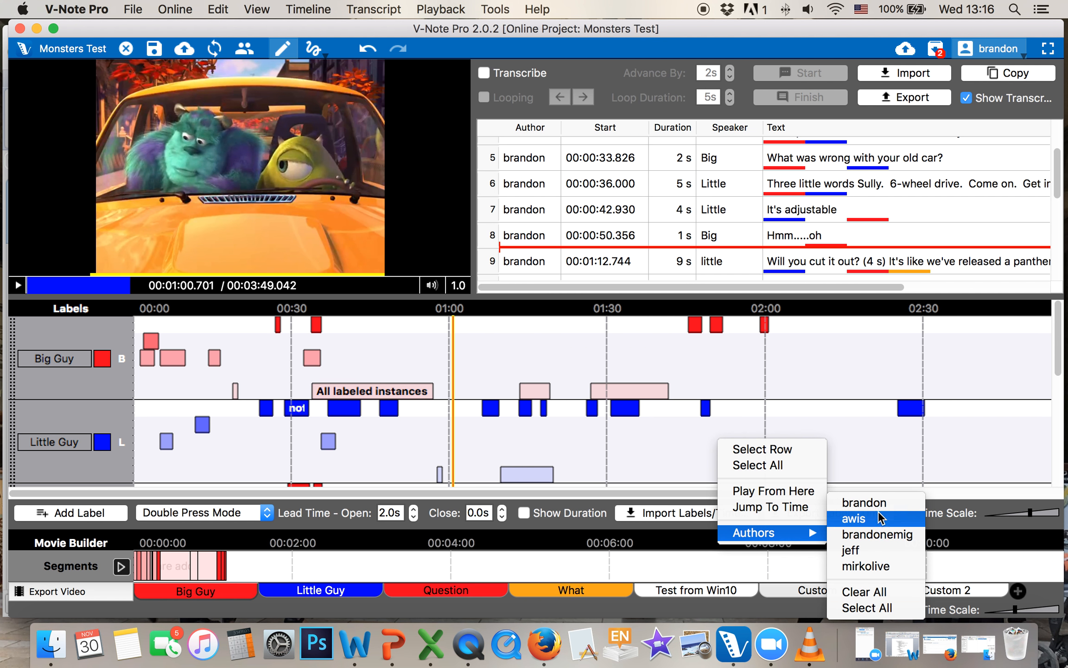
{"action": "left_click", "coordinate": [867, 502]}
{"action": "left_click", "coordinate": [812, 419]}
{"action": "left_click_drag", "start_coordinate": [1015, 608], "coordinate": [1047, 611]}
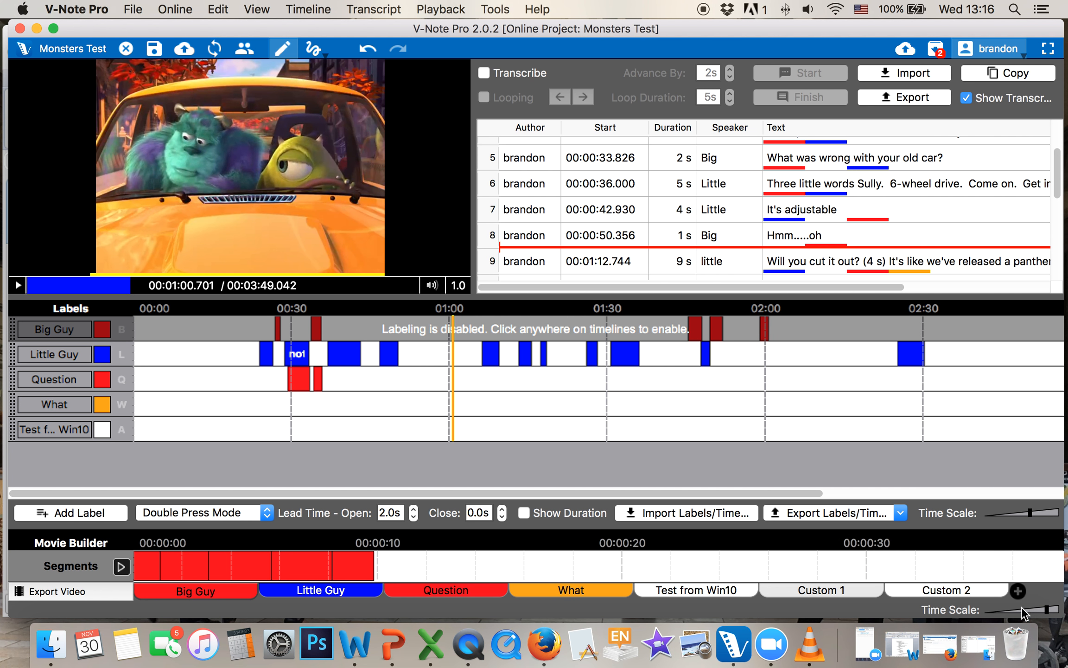
{"action": "left_click", "coordinate": [362, 421]}
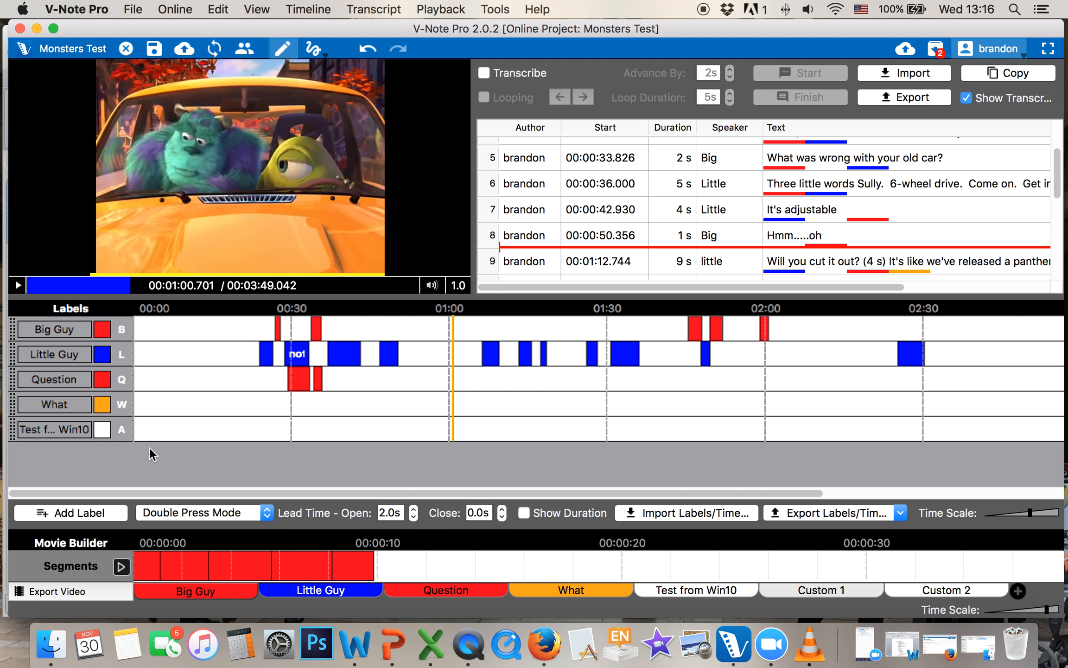
Review the Monsters Test entries in the Passcode Manager, then close it
{"action": "left_click", "coordinate": [136, 11]}
{"action": "mouse_move", "coordinate": [168, 7]}
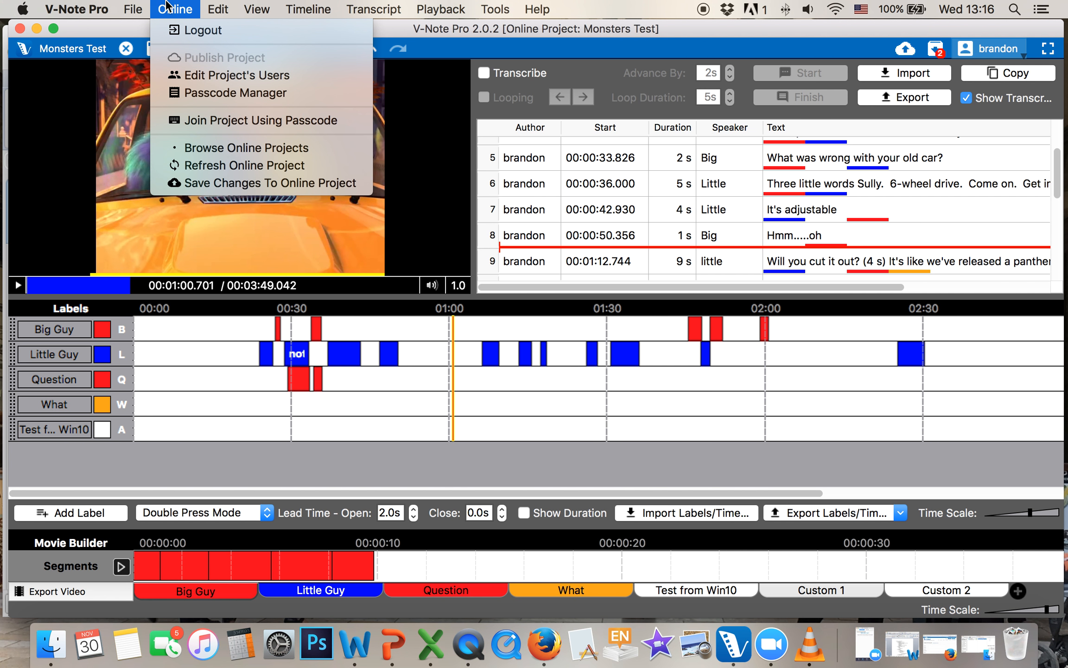
{"action": "left_click", "coordinate": [202, 96]}
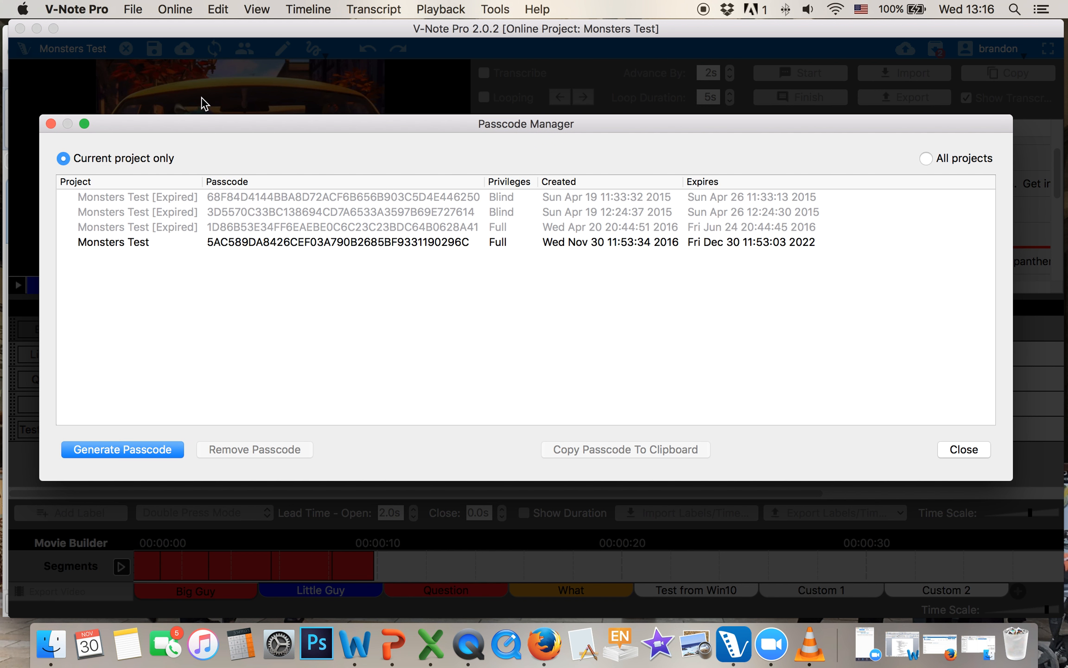
{"action": "left_click", "coordinate": [241, 242]}
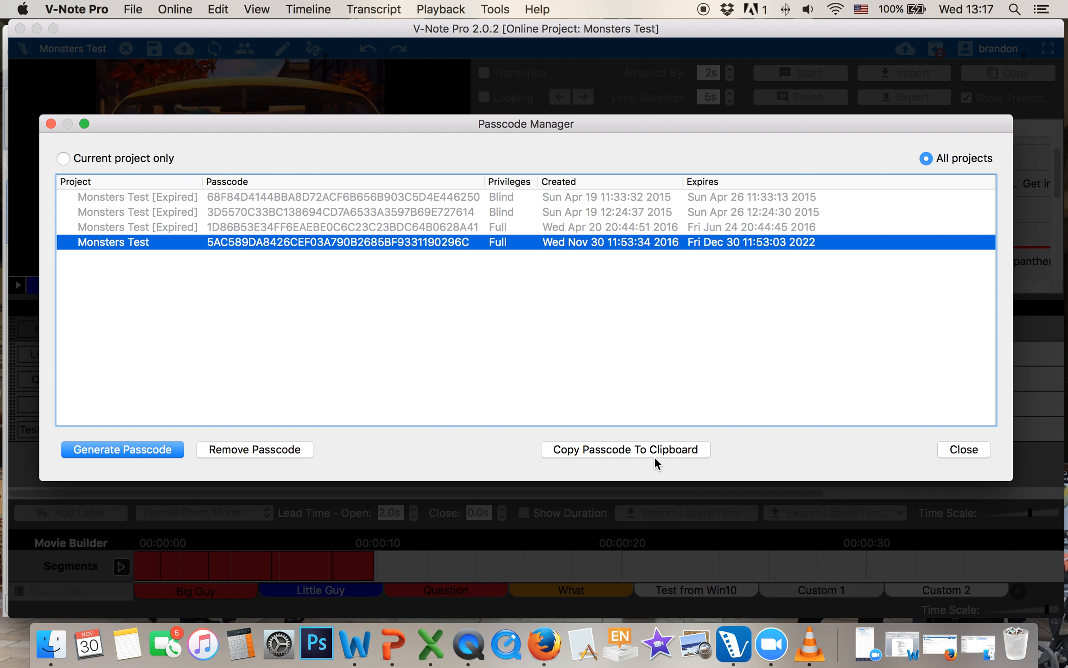
{"action": "left_click", "coordinate": [970, 451]}
{"action": "left_click", "coordinate": [175, 8]}
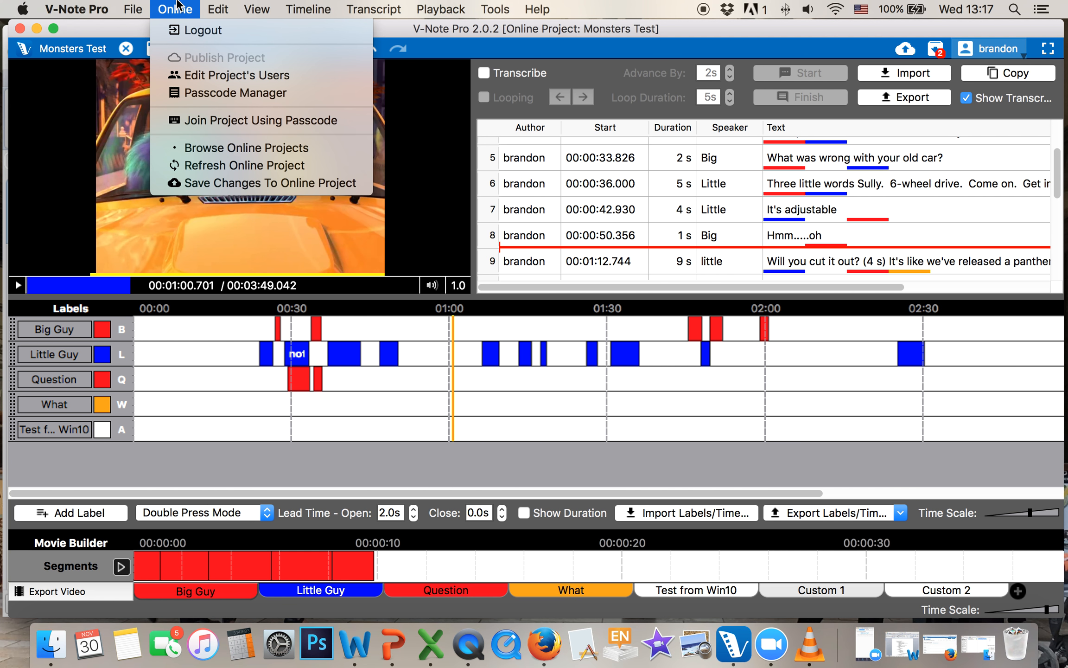
{"action": "left_click", "coordinate": [186, 75]}
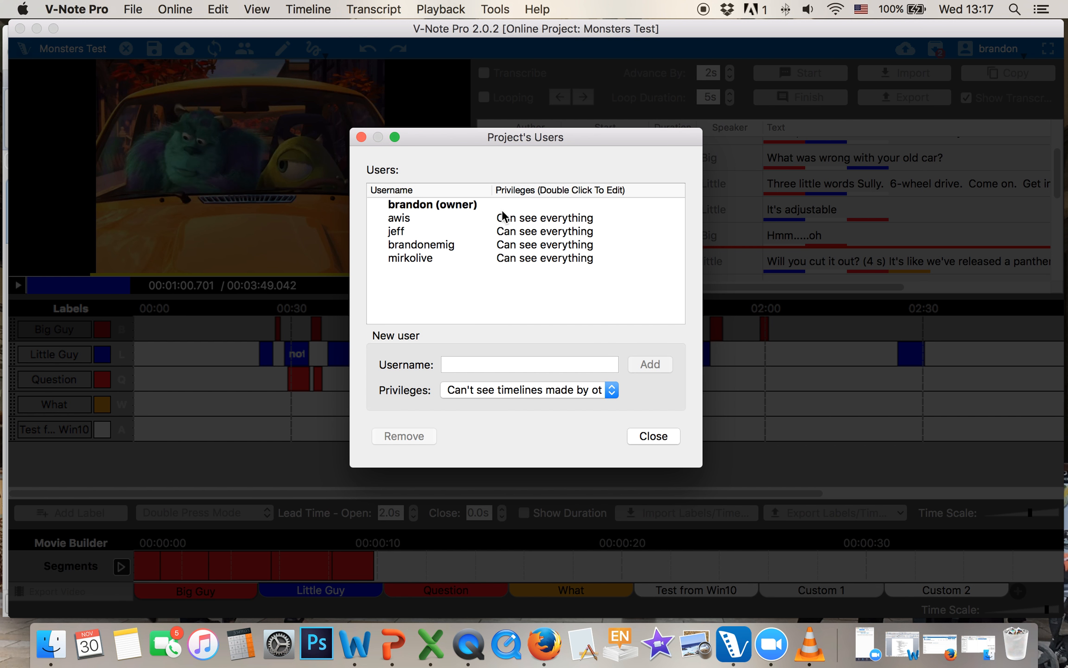
{"action": "left_click", "coordinate": [528, 387]}
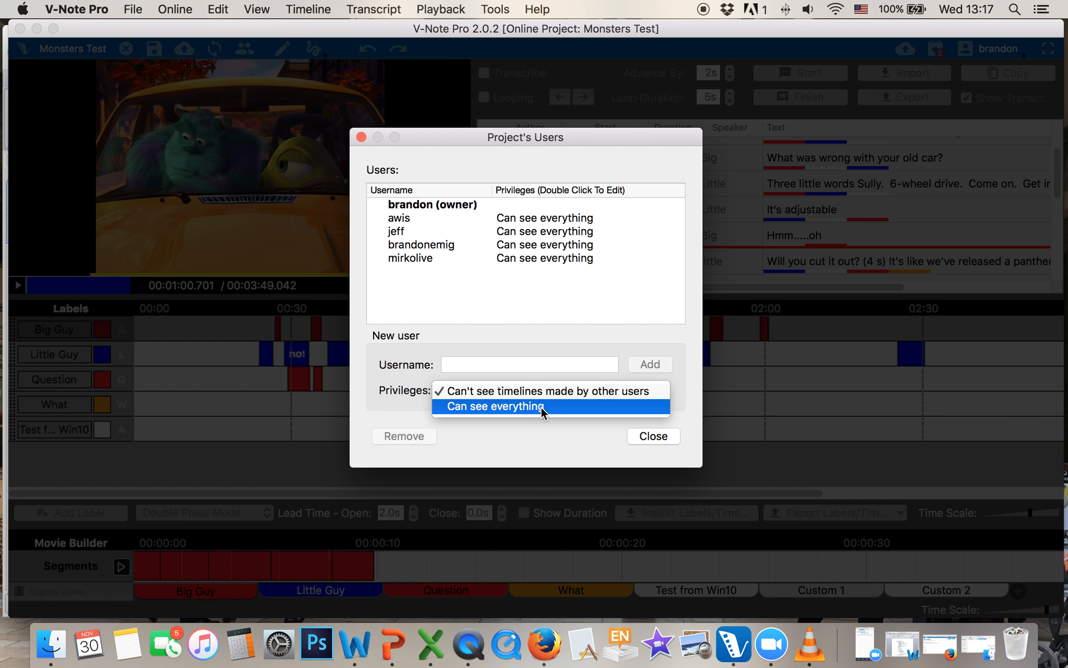
{"action": "left_click", "coordinate": [541, 406]}
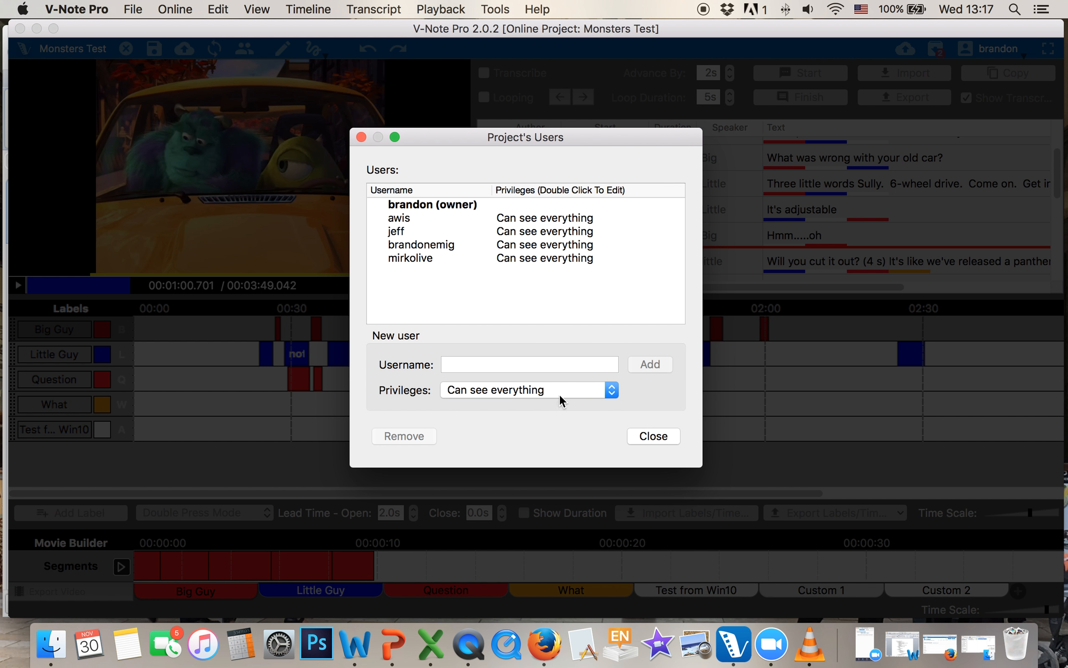
{"action": "left_click", "coordinate": [515, 364]}
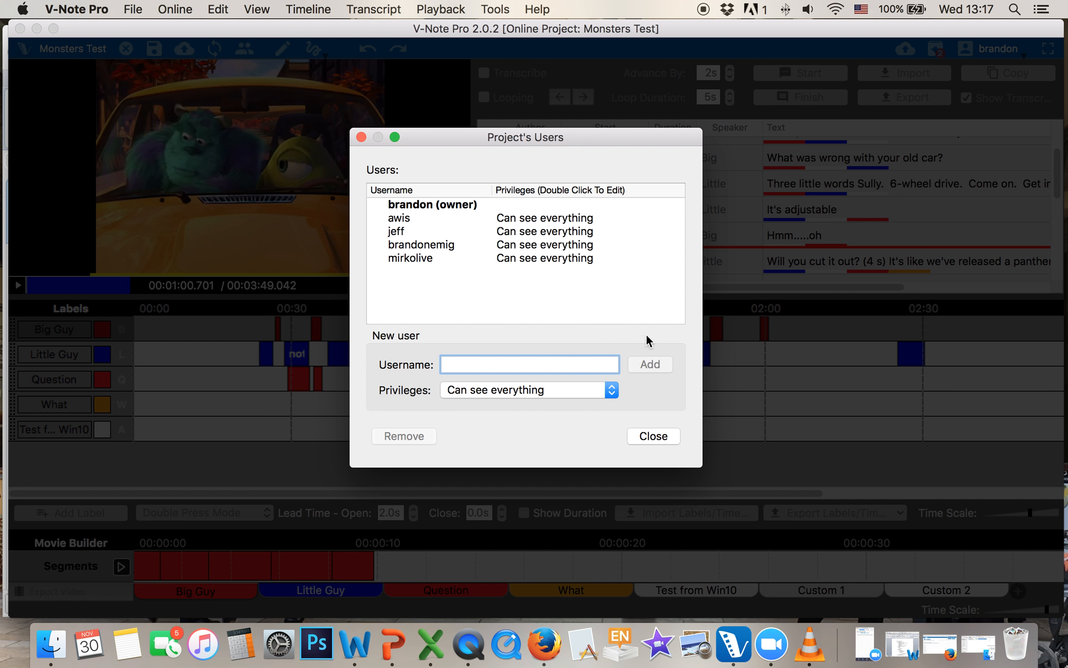
{"action": "type", "text": "brandon"}
{"action": "key", "text": "BackSpace"}
{"action": "key", "text": "BackSpace"}
{"action": "key", "text": "BackSpace"}
{"action": "key", "text": "BackSpace"}
{"action": "key", "text": "BackSpace"}
{"action": "key", "text": "BackSpace"}
{"action": "key", "text": "BackSpace"}
{"action": "left_click", "coordinate": [652, 437]}
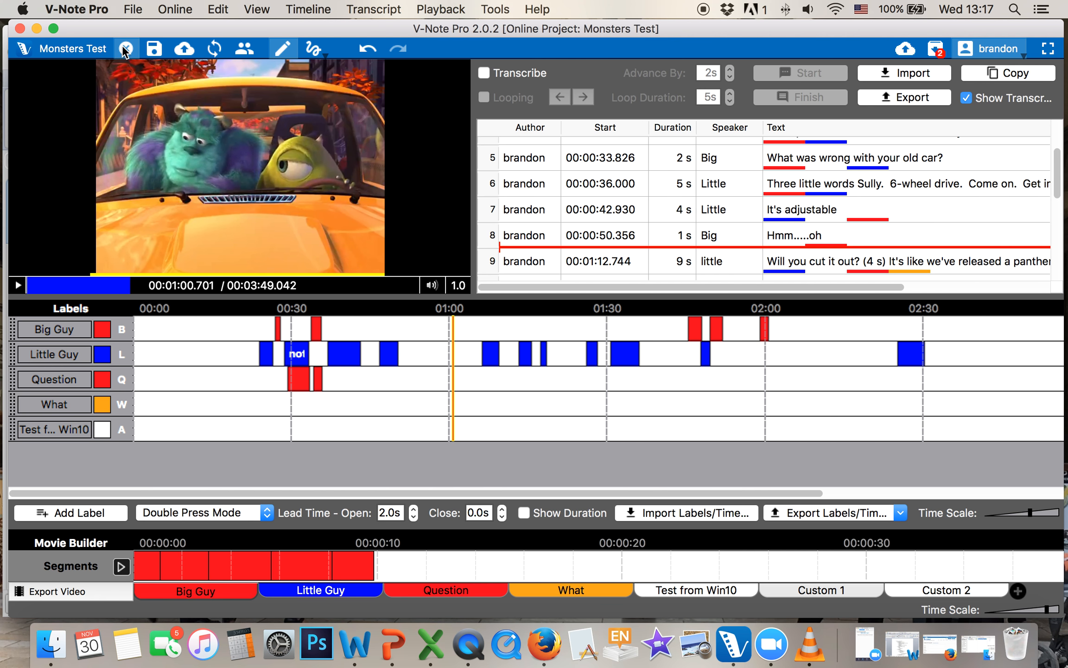
Close the Monsters Test project
{"action": "left_click", "coordinate": [132, 9]}
{"action": "mouse_move", "coordinate": [153, 11]}
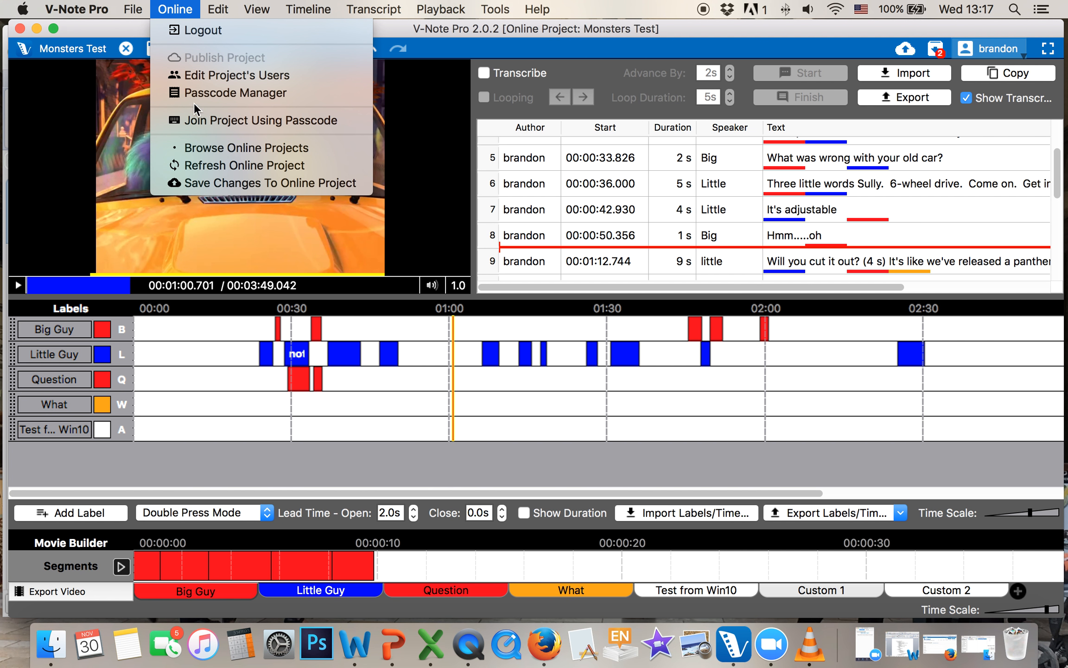
{"action": "left_click", "coordinate": [116, 36]}
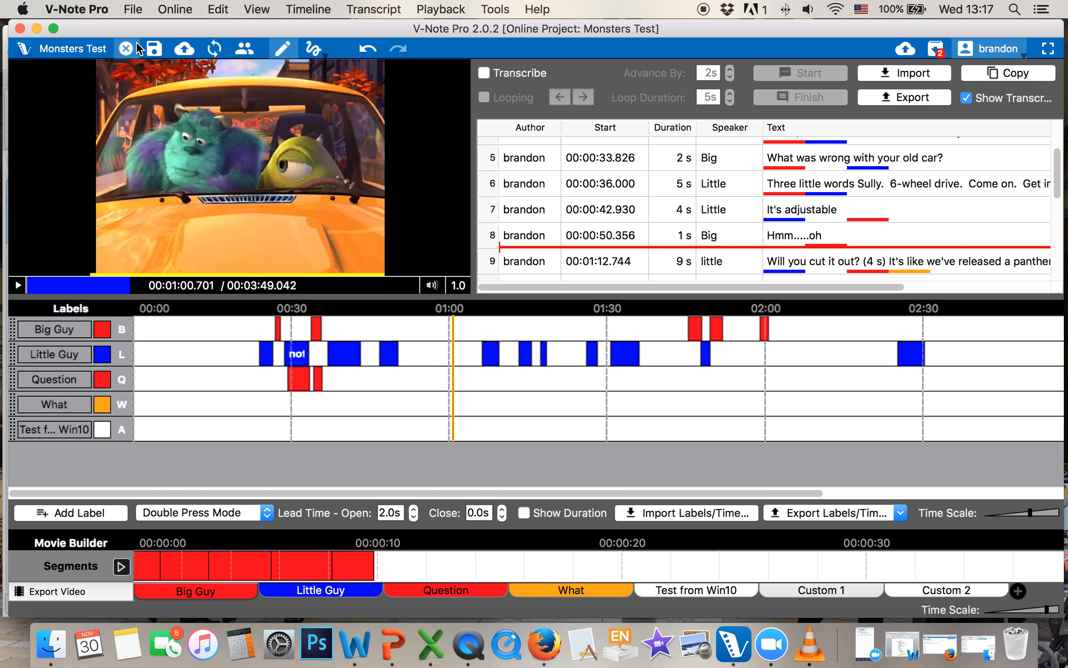
{"action": "left_click", "coordinate": [126, 48]}
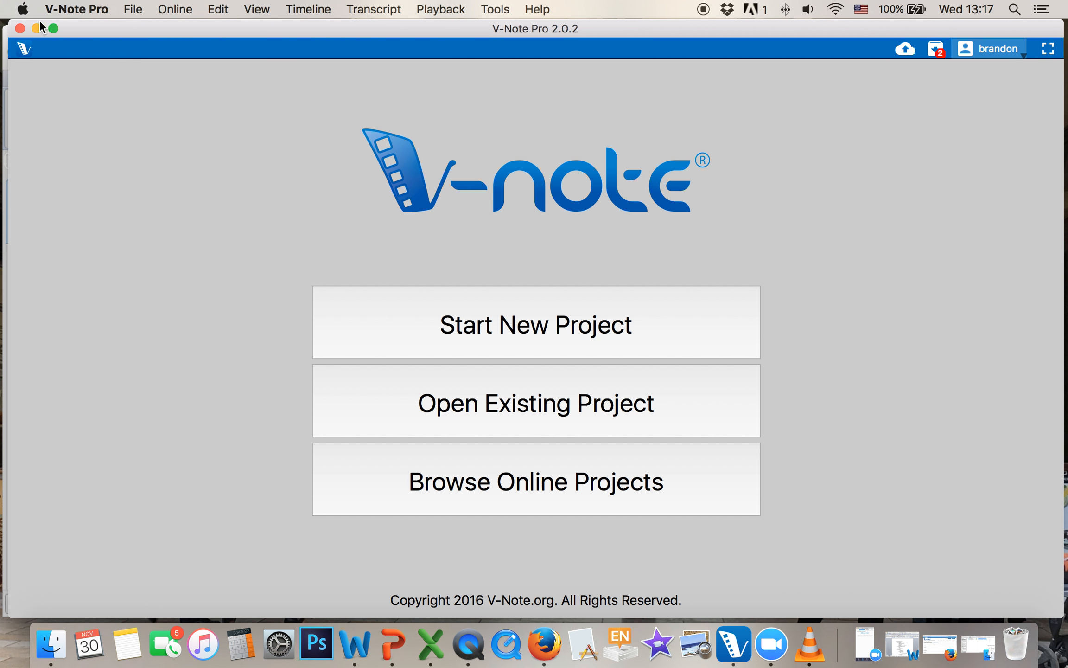
Reopen Monsters Test from the online projects, pause at 00:00:26.892, and close it
{"action": "left_click", "coordinate": [551, 489]}
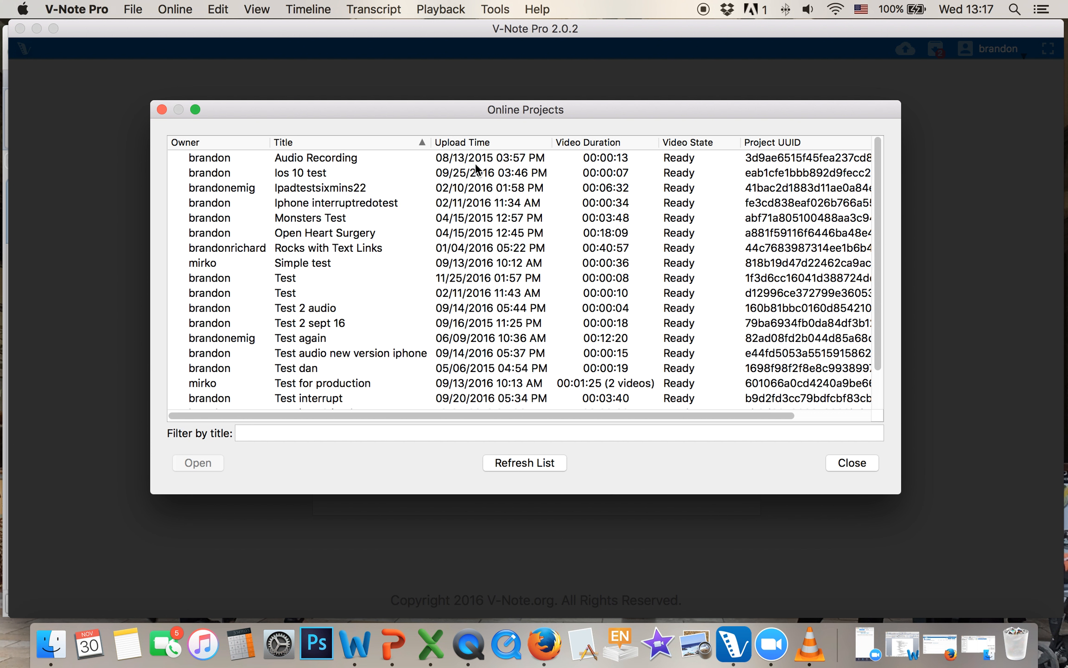
{"action": "left_click", "coordinate": [393, 217]}
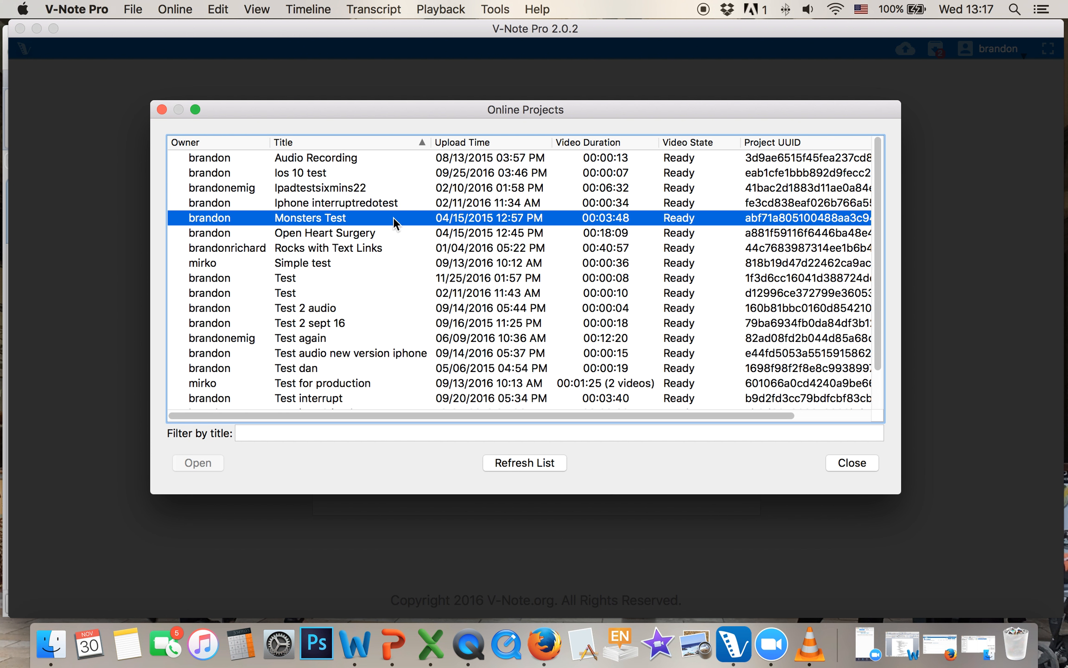
{"action": "double_click", "coordinate": [334, 218]}
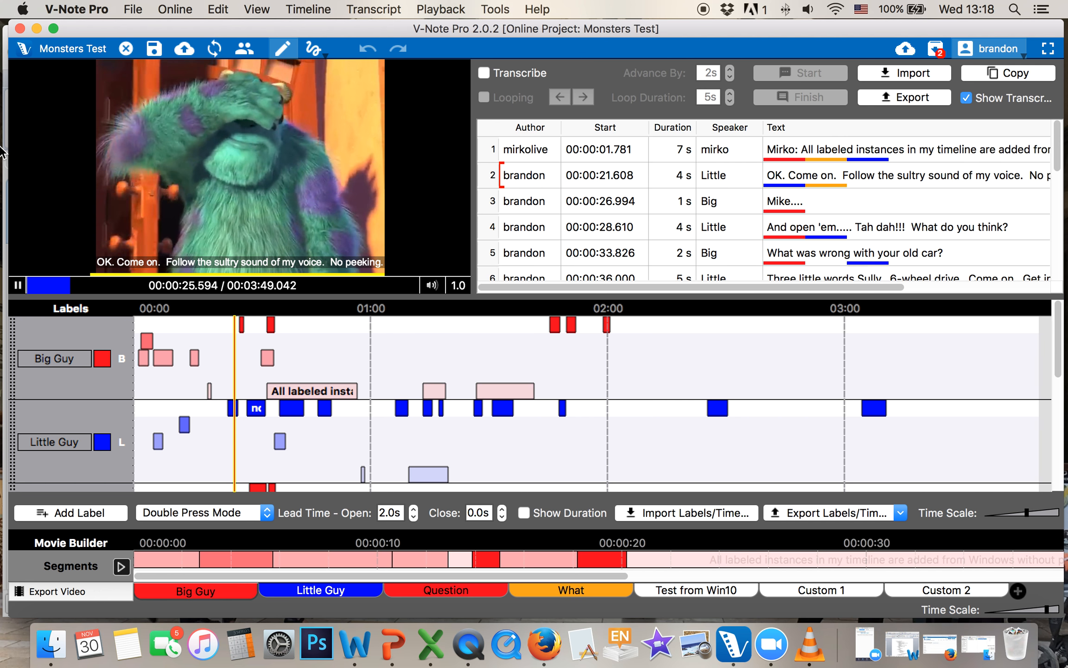
{"action": "left_click", "coordinate": [17, 285]}
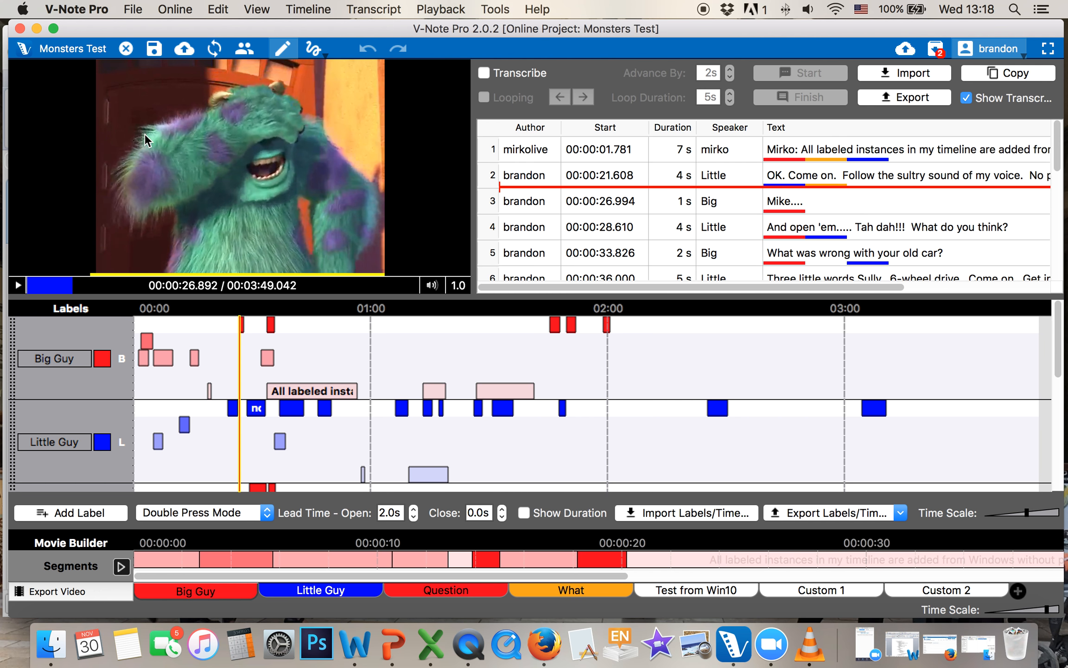
{"action": "left_click", "coordinate": [125, 48]}
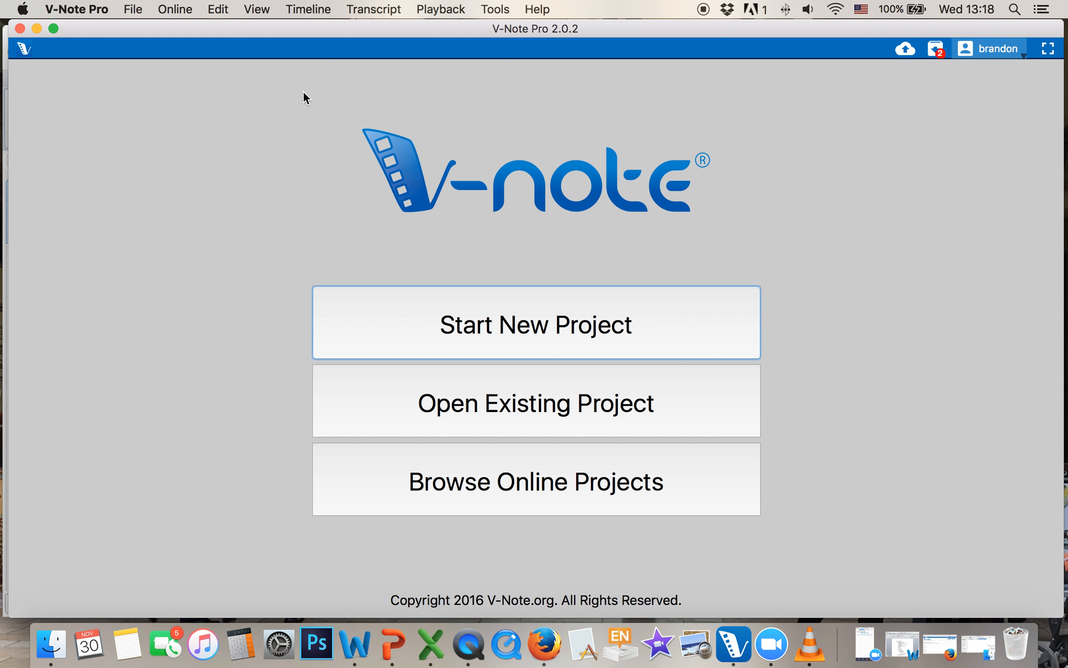
Start a new project in Add Video Later mode and rename Label 1 to Question
{"action": "left_click", "coordinate": [545, 328]}
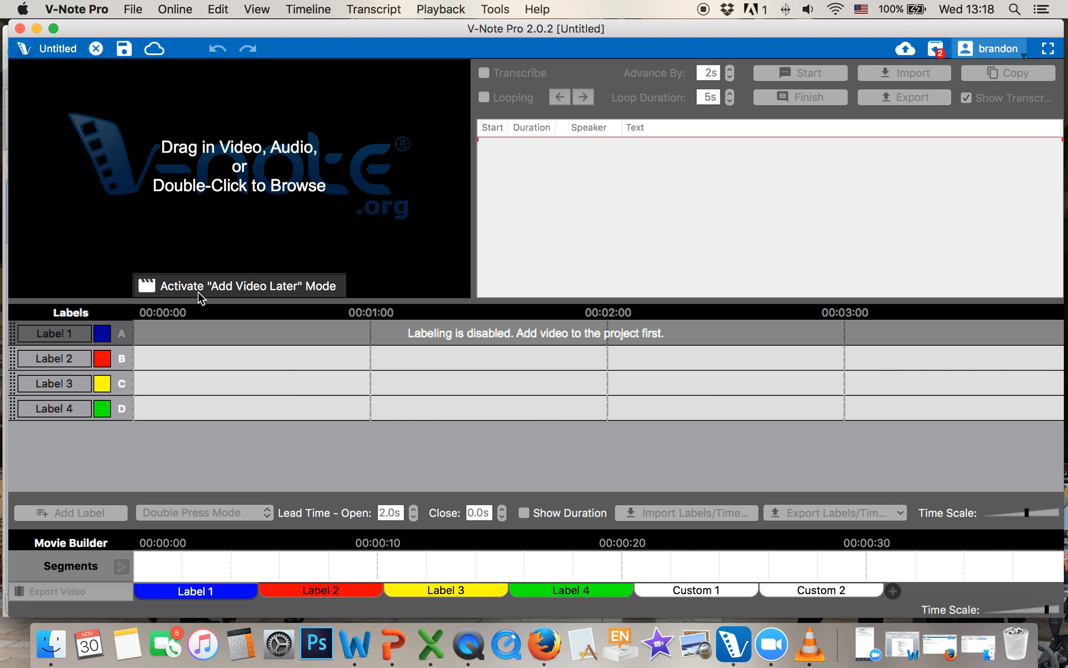
{"action": "left_click", "coordinate": [261, 287]}
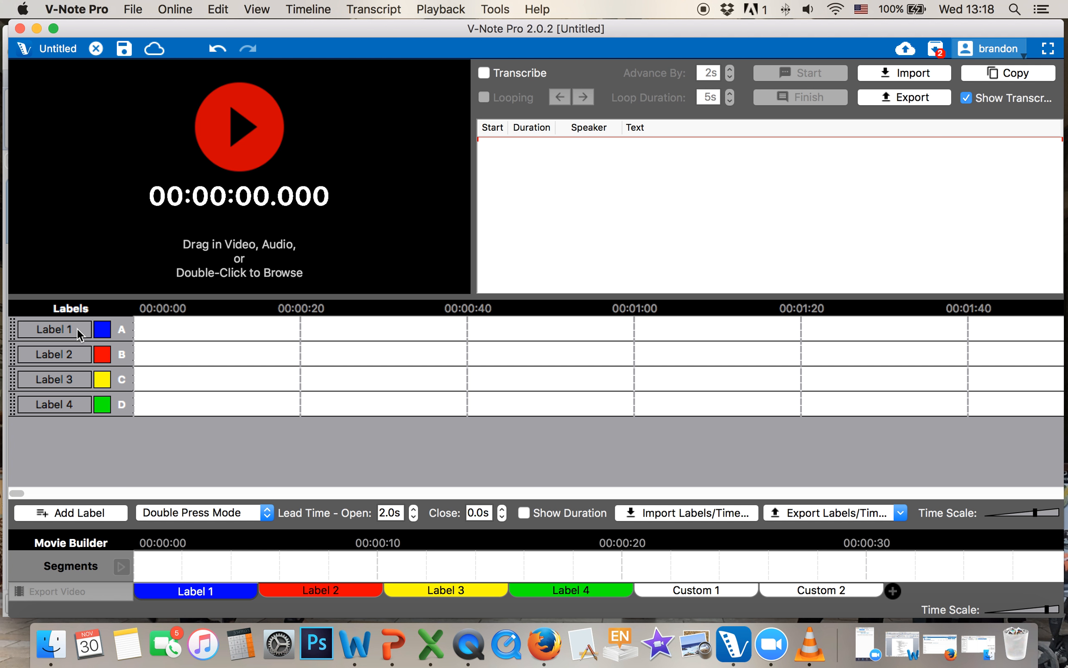
{"action": "double_click", "coordinate": [77, 328]}
{"action": "left_click_drag", "start_coordinate": [77, 329], "coordinate": [21, 328]}
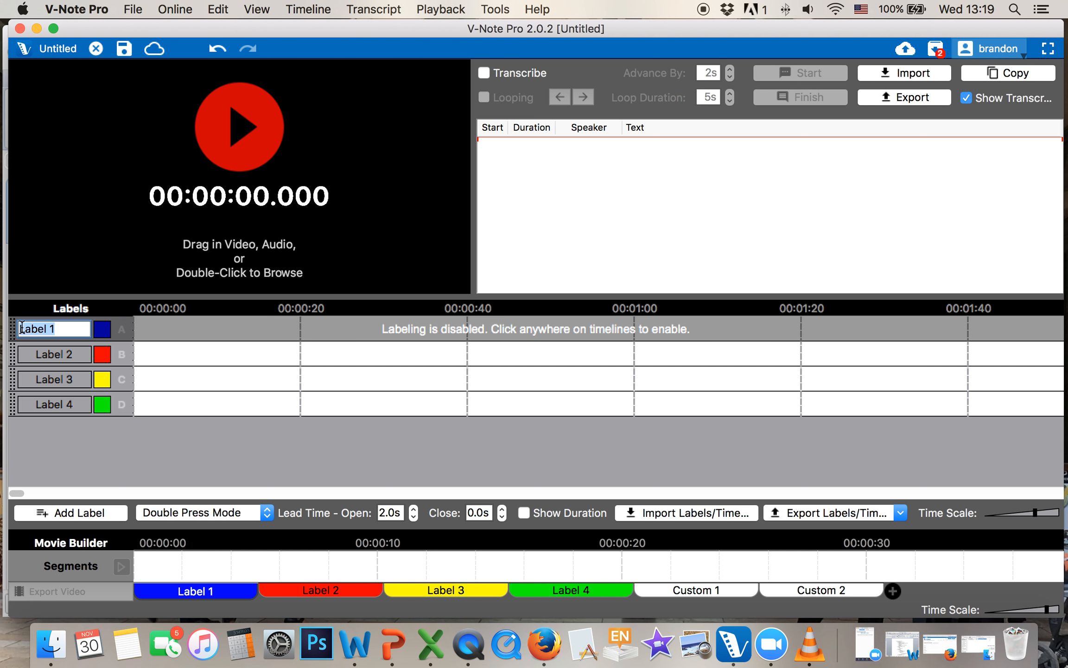
{"action": "type", "text": "q"}
{"action": "left_click", "coordinate": [409, 353]}
Give the Question label shortcut Q and colour it red
{"action": "left_click", "coordinate": [122, 329]}
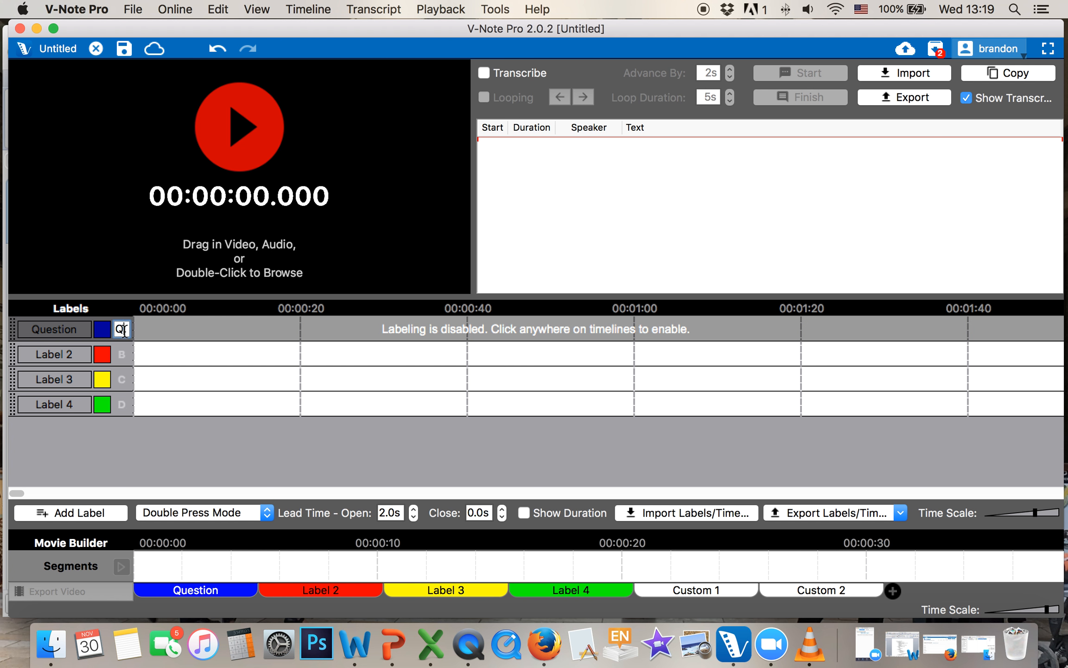
{"action": "type", "text": "Q"}
{"action": "left_click", "coordinate": [220, 358]}
{"action": "left_click", "coordinate": [102, 329]}
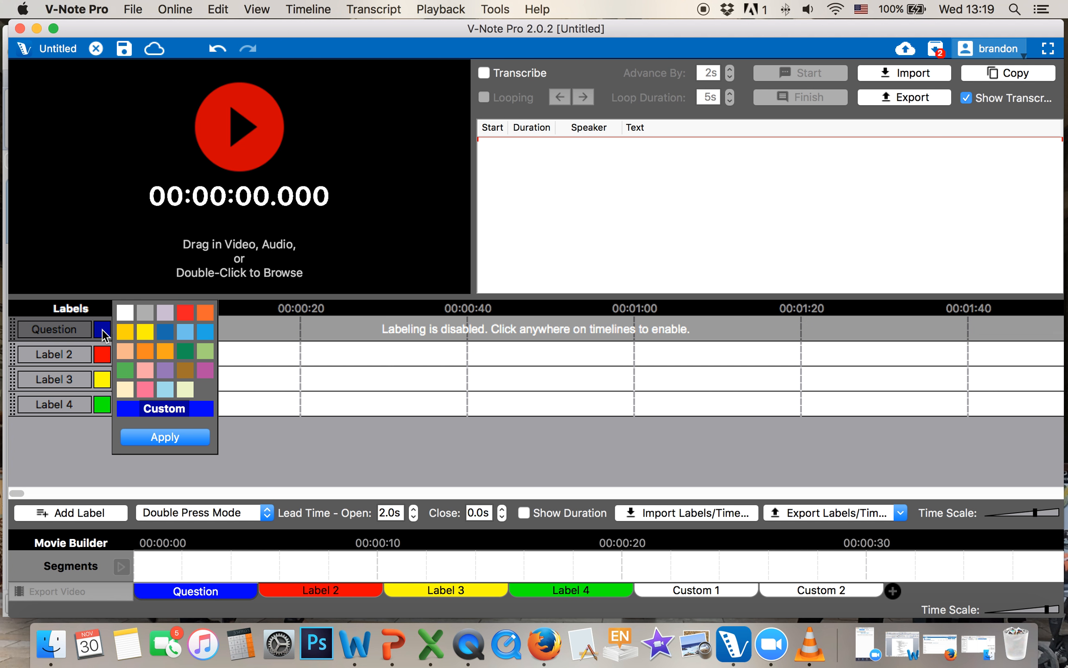
{"action": "left_click", "coordinate": [186, 312]}
{"action": "left_click", "coordinate": [172, 439]}
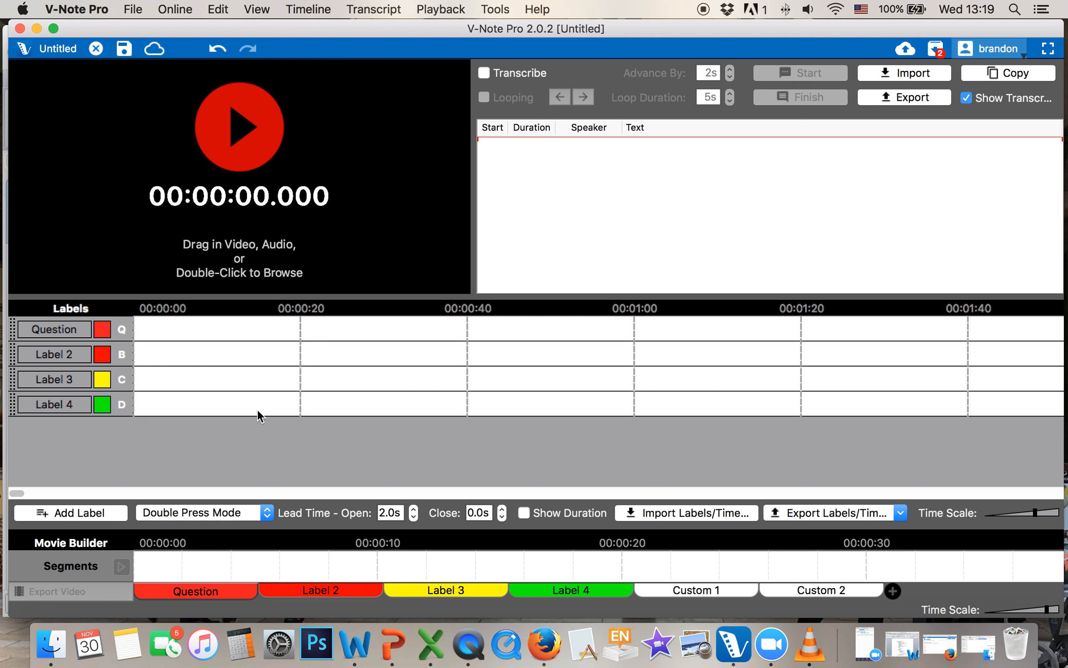
Rename Label 2 to Interesting with shortcut I
{"action": "double_click", "coordinate": [19, 354]}
{"action": "key", "text": "super+a"}
{"action": "key", "text": "BackSpace"}
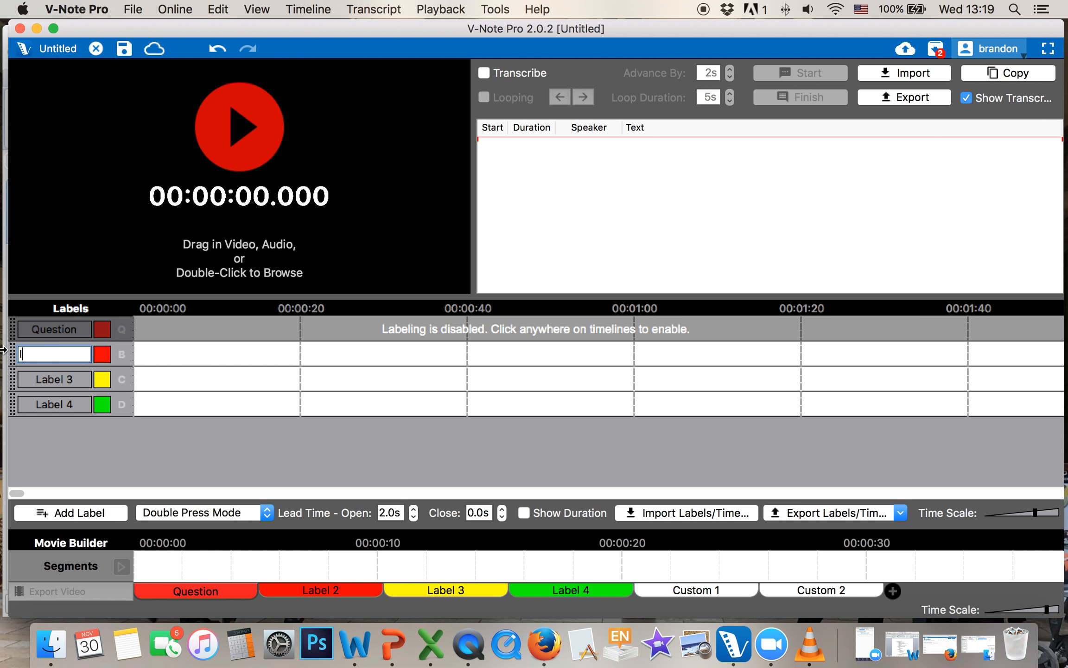
{"action": "key", "text": "Return"}
{"action": "double_click", "coordinate": [122, 354]}
{"action": "type", "text": "ing"}
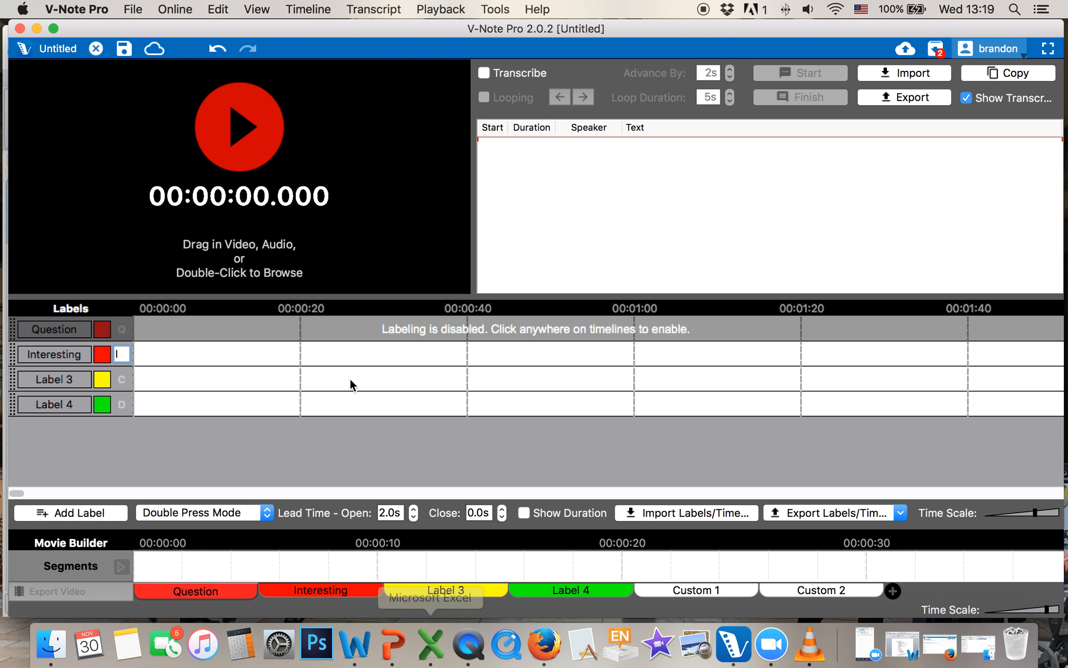
{"action": "key", "text": "Return"}
Delete Label 3 and Label 4 from the label list
{"action": "right_click", "coordinate": [17, 378]}
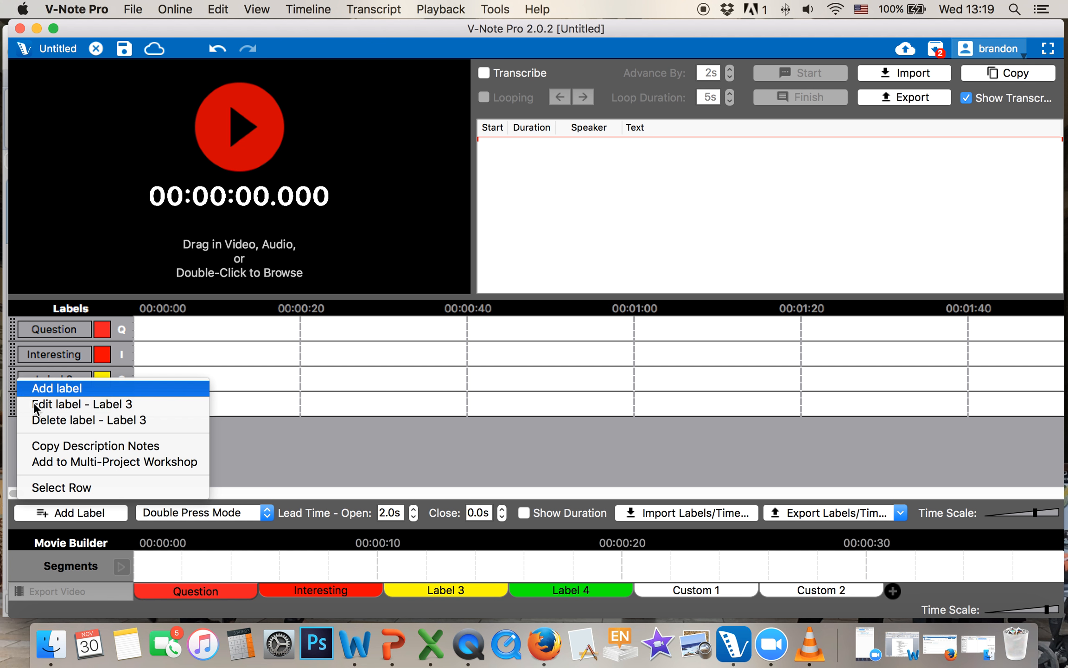
{"action": "left_click", "coordinate": [37, 417]}
{"action": "left_click", "coordinate": [581, 331]}
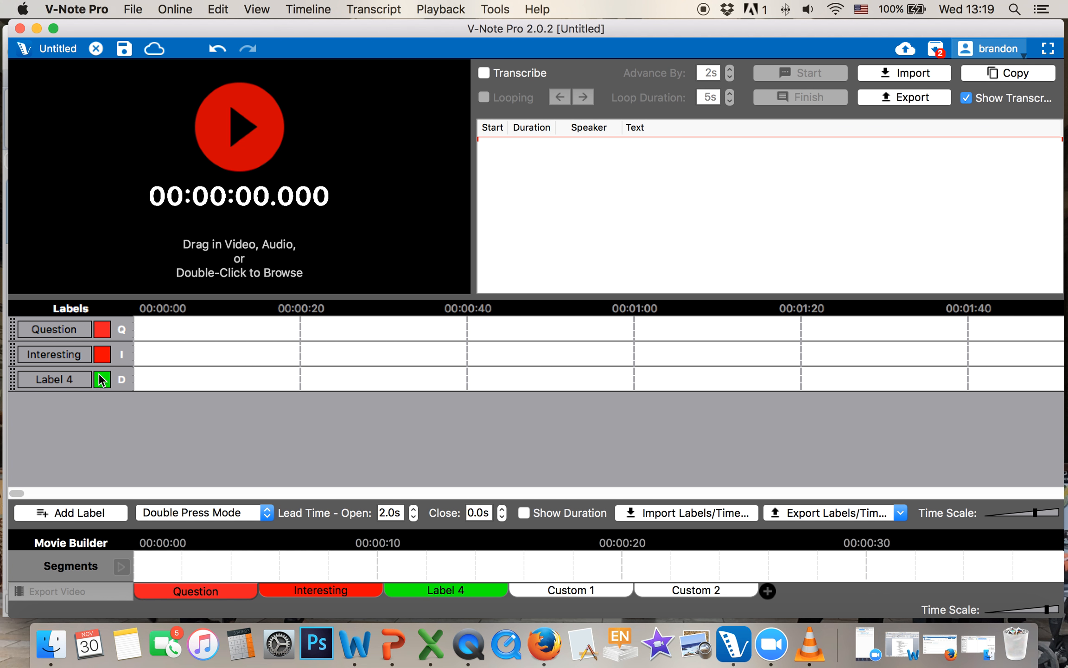
{"action": "right_click", "coordinate": [21, 388]}
{"action": "left_click", "coordinate": [55, 427]}
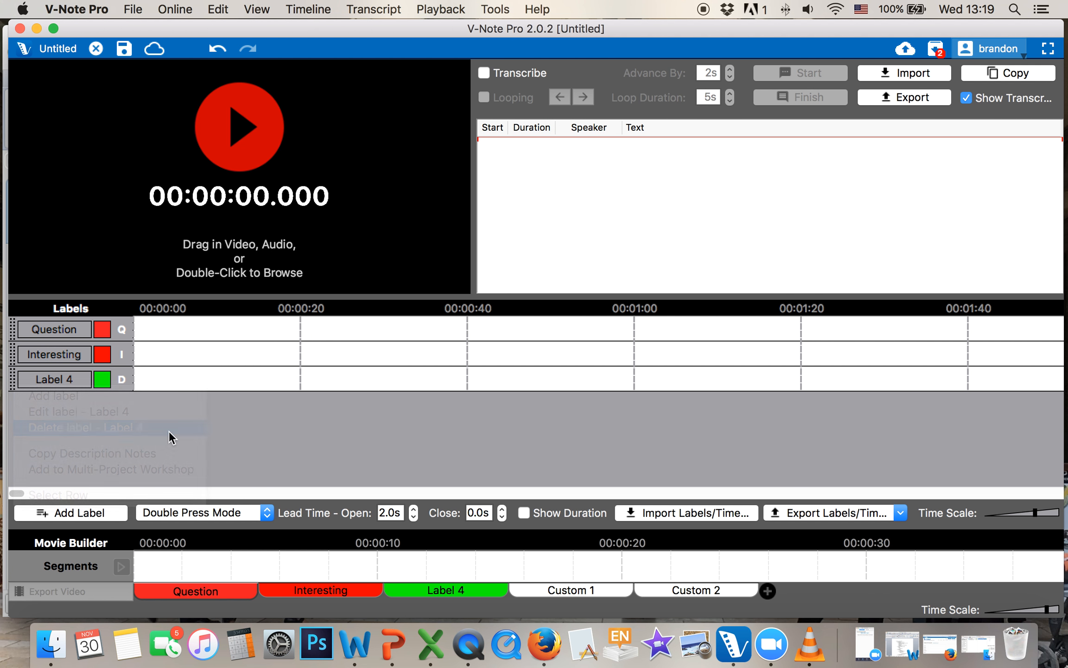
{"action": "left_click", "coordinate": [568, 332]}
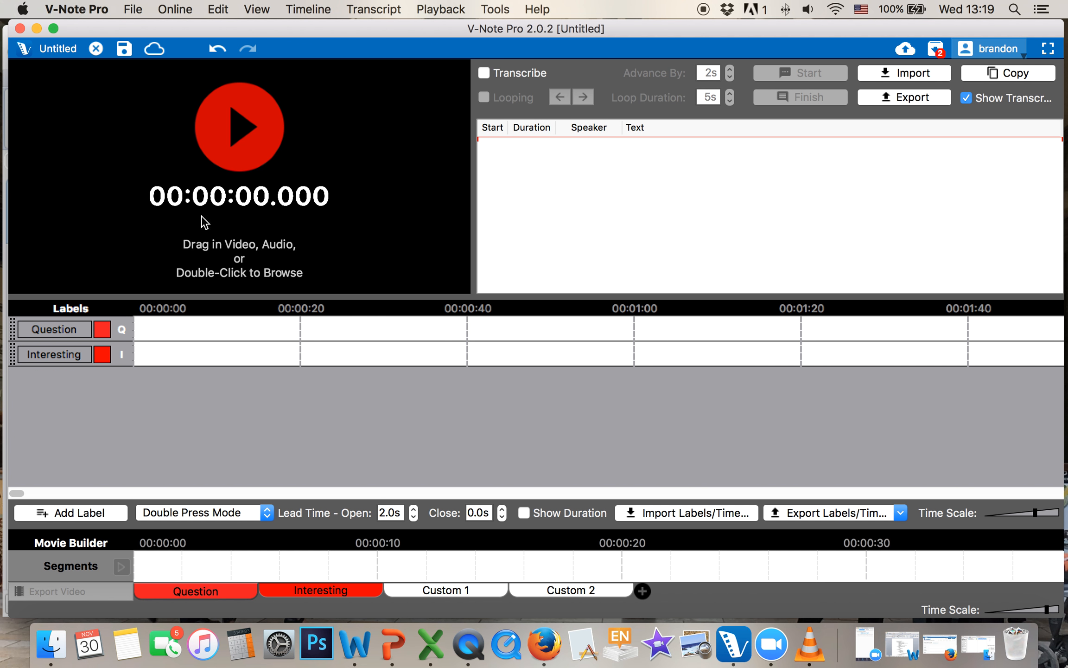
Start the timer from zero, code a Question moment, then begin an Interesting moment
{"action": "left_click", "coordinate": [229, 136]}
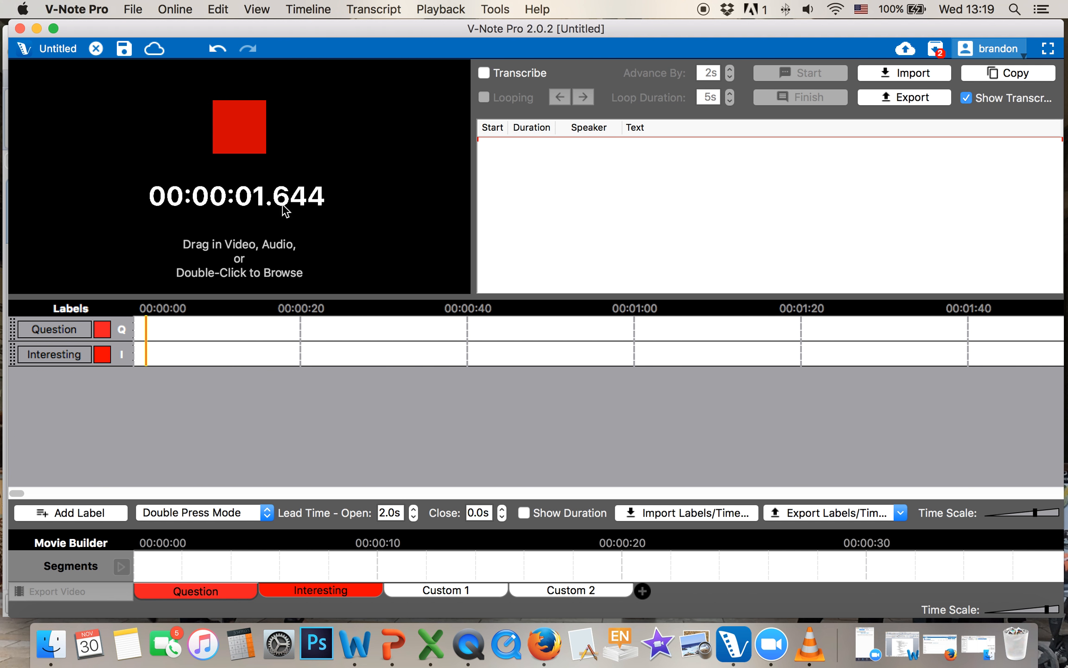
{"action": "key", "text": "q"}
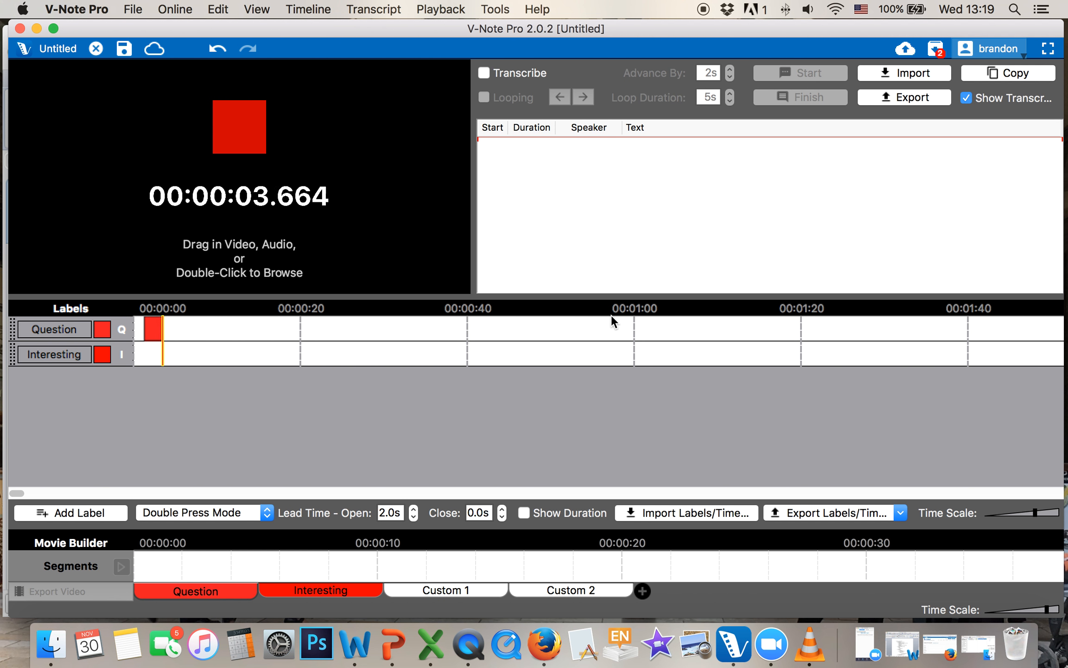
{"action": "key", "text": "q"}
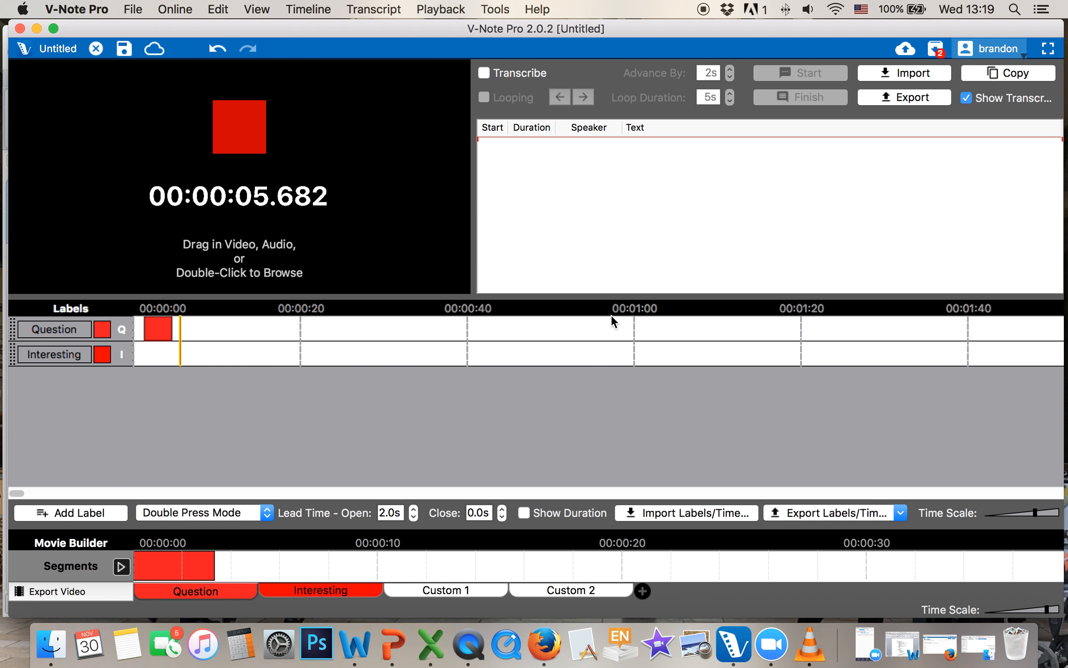
{"action": "key", "text": "i"}
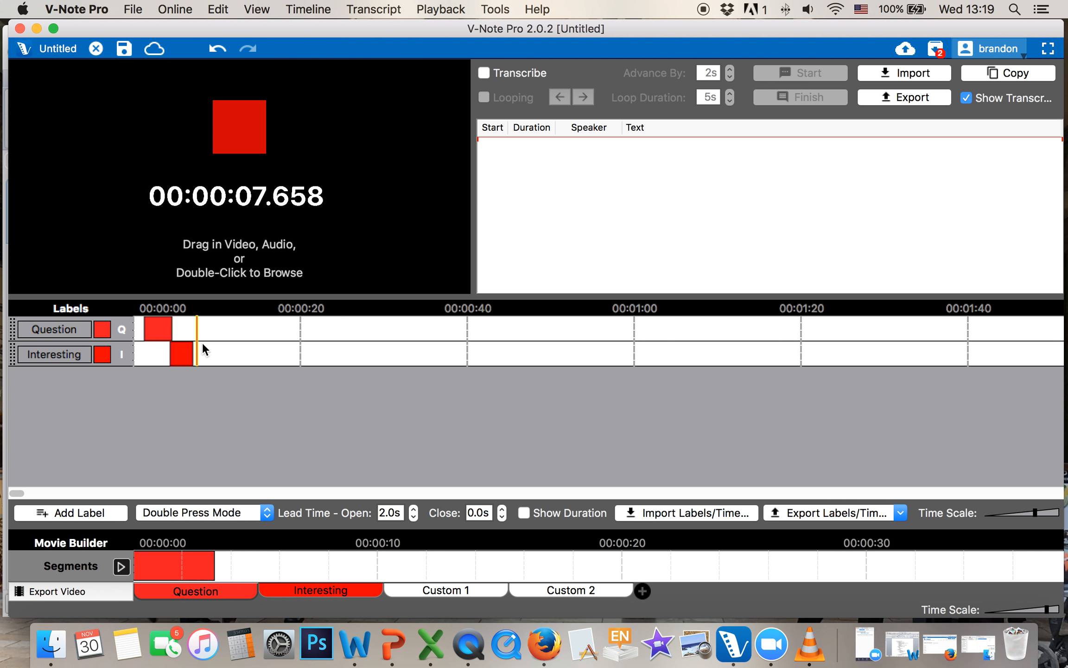
Recolour the Interesting label dark blue
{"action": "left_click", "coordinate": [102, 329]}
{"action": "left_click", "coordinate": [165, 332]}
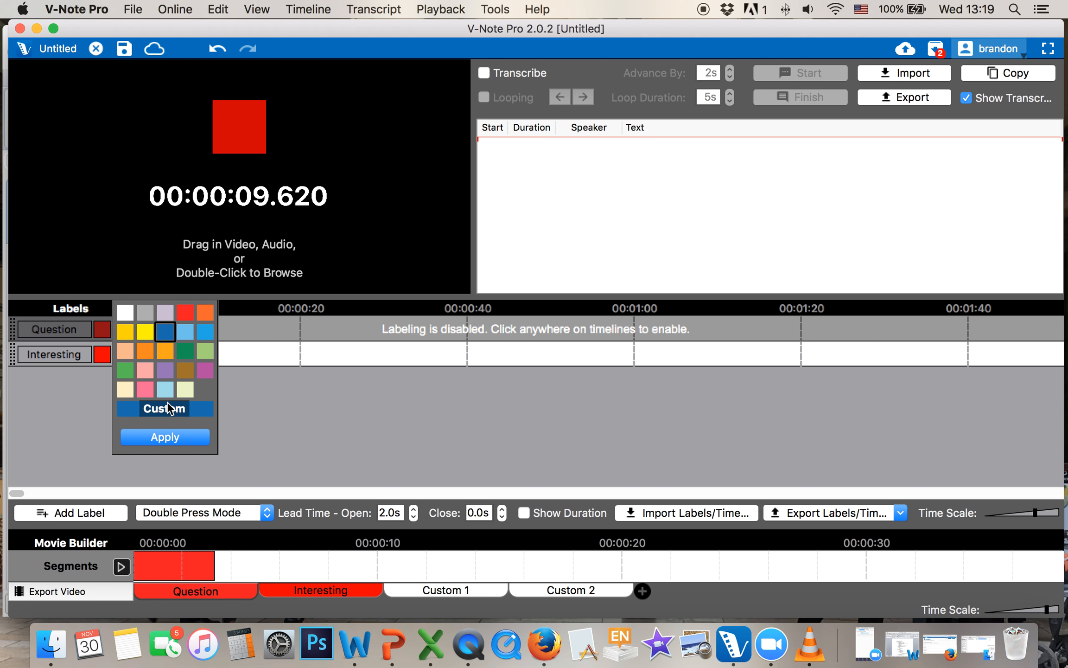
{"action": "left_click", "coordinate": [165, 438]}
Code another Question, jump ahead to about 39 seconds, mark one more Question, and stop
{"action": "key", "text": "q"}
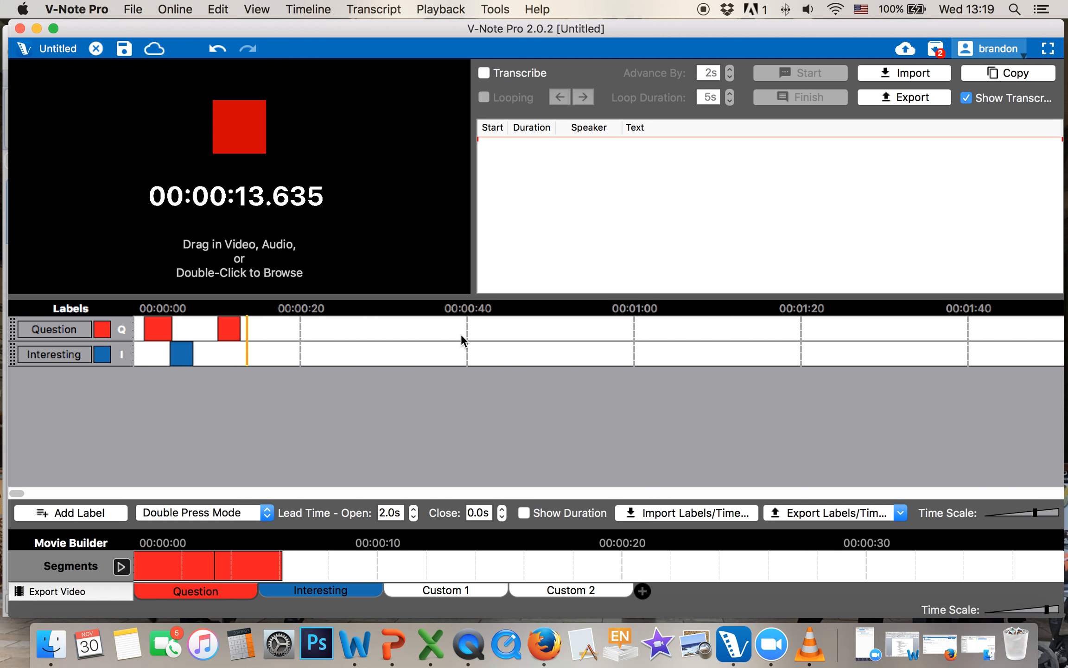
{"action": "left_click", "coordinate": [461, 334]}
{"action": "key", "text": "q"}
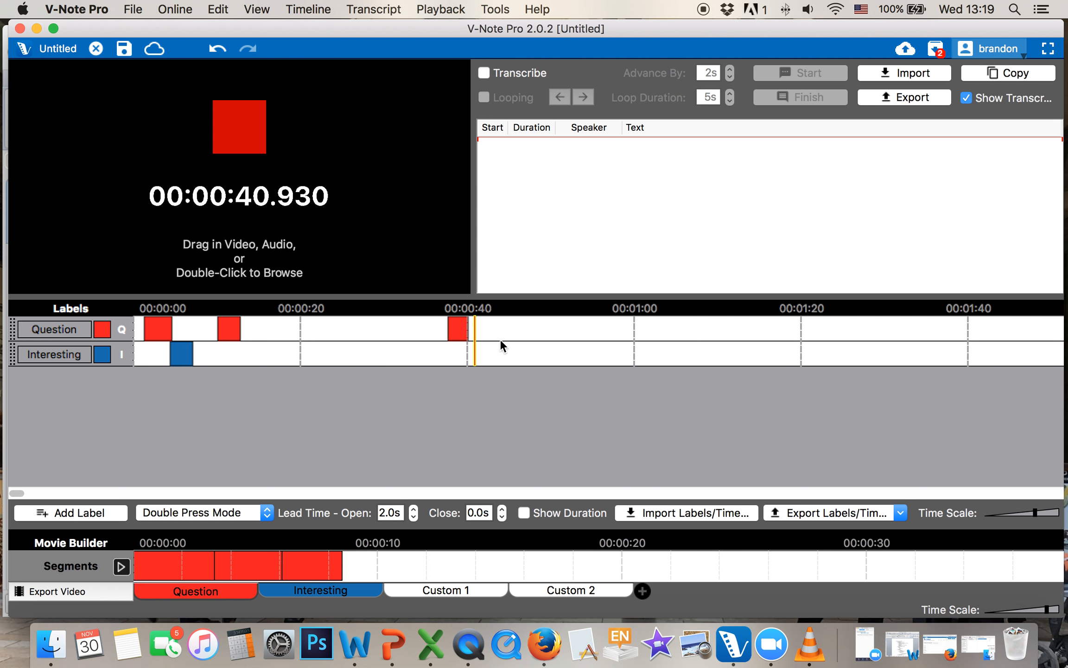
{"action": "left_click", "coordinate": [230, 133]}
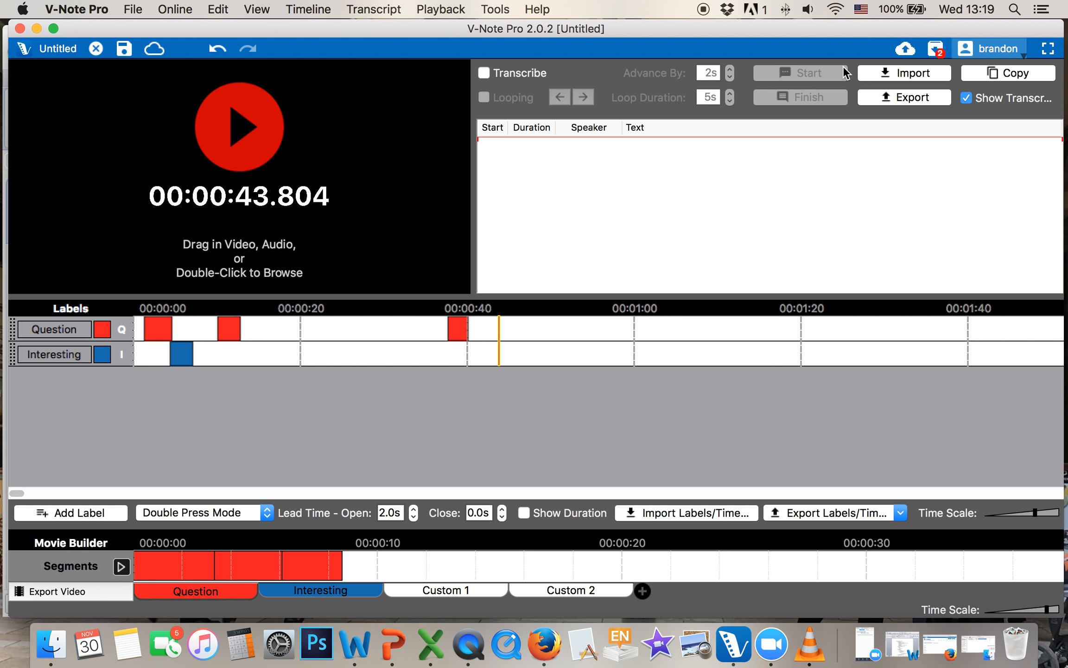
In File > Edit Playback Sources, switch the playback mode to Parallel Mode
{"action": "left_click", "coordinate": [133, 9]}
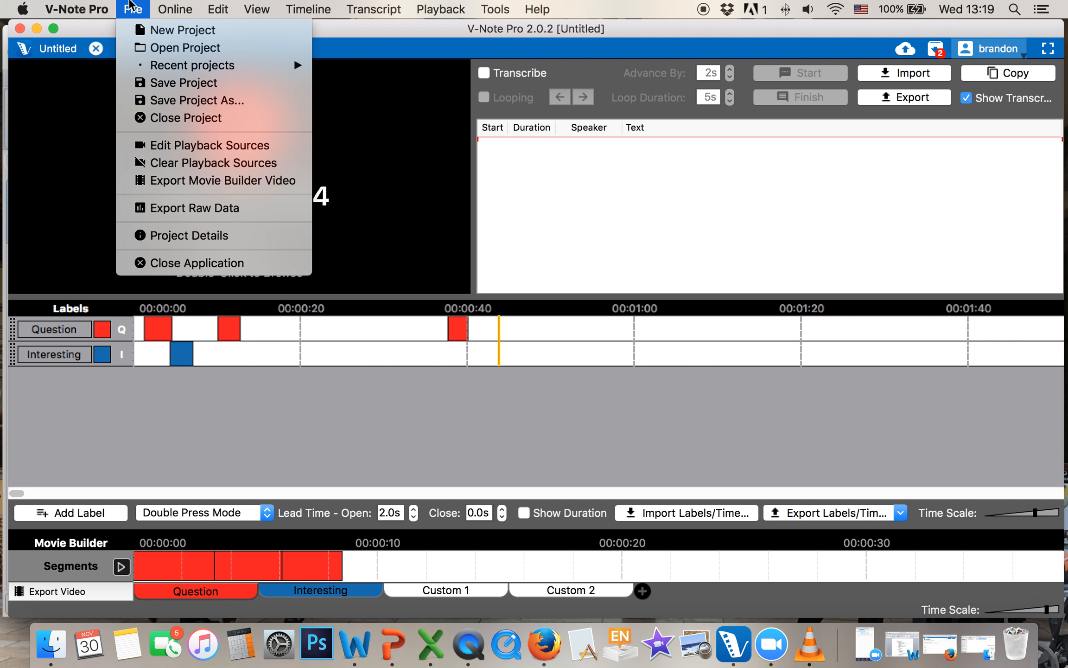
{"action": "left_click", "coordinate": [185, 149]}
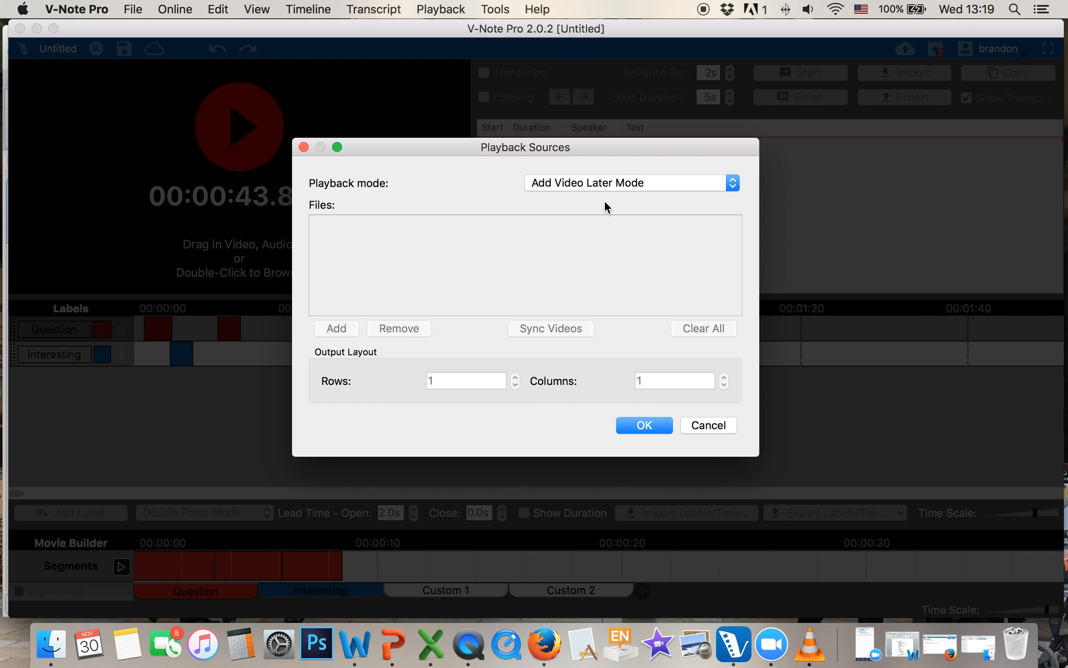
{"action": "left_click", "coordinate": [607, 185]}
{"action": "left_click", "coordinate": [588, 156]}
Begin adding a video from the Dropbox folder, then cancel the file chooser
{"action": "left_click", "coordinate": [342, 327]}
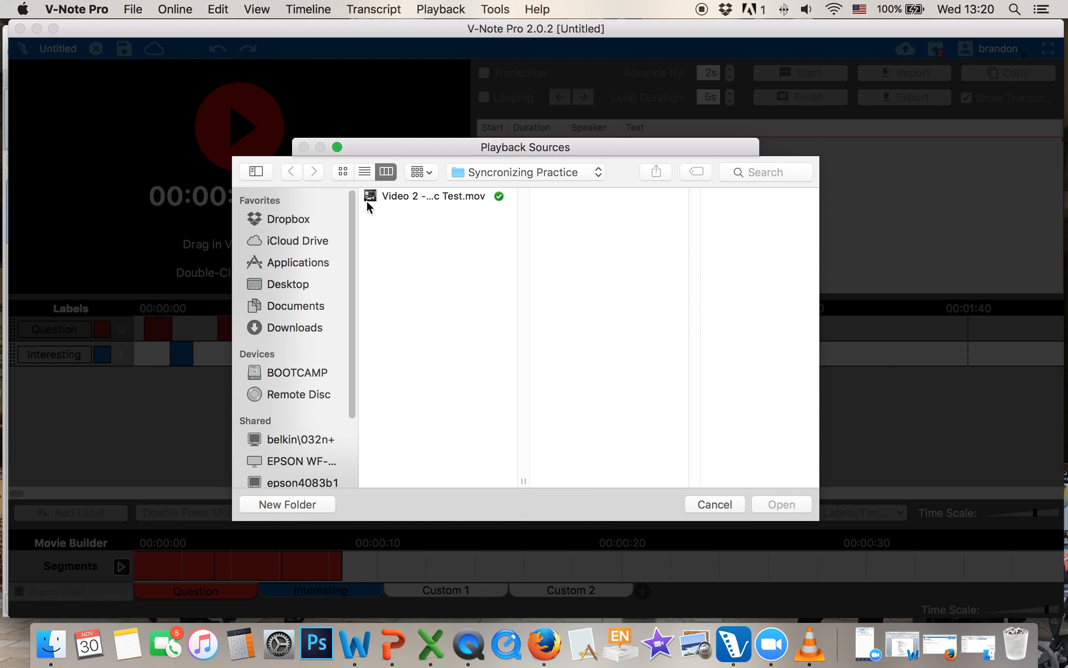
{"action": "left_click", "coordinate": [303, 215]}
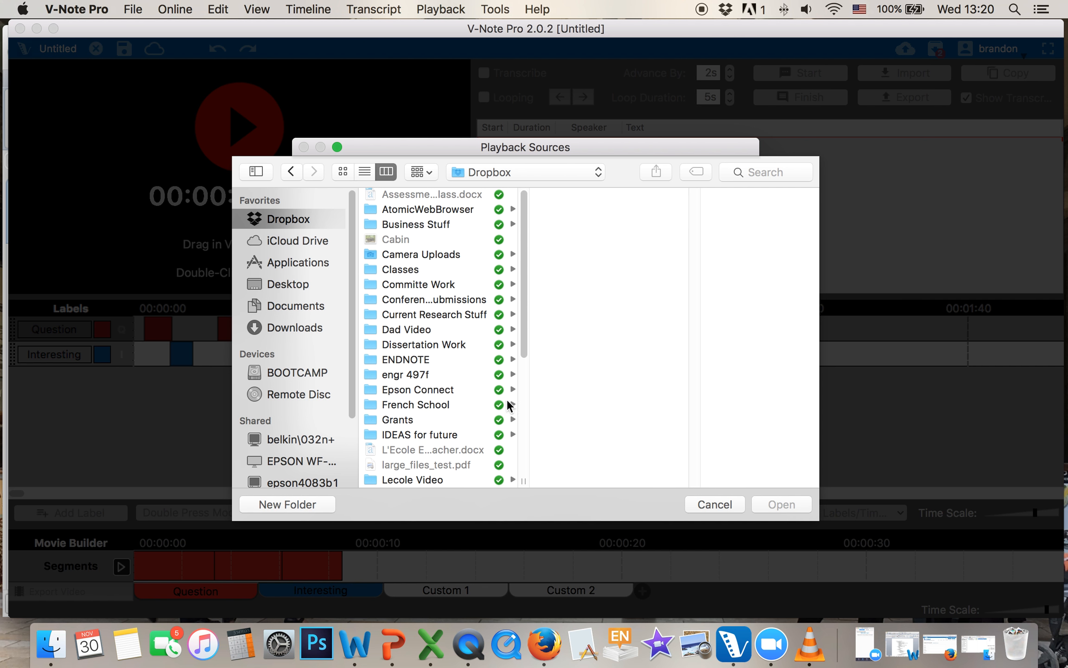
{"action": "left_click", "coordinate": [698, 502]}
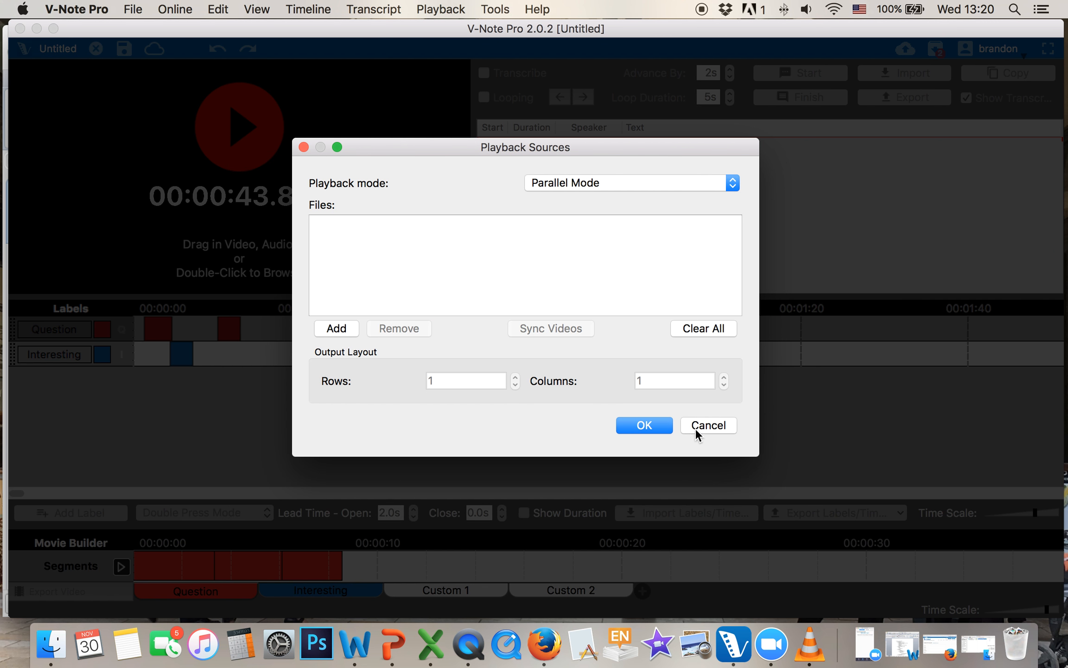
Drag Video - Rocks.mov from Finder's Getting Started folder onto the V-Note player and pause it
{"action": "left_click", "coordinate": [707, 425]}
{"action": "left_click", "coordinate": [978, 644]}
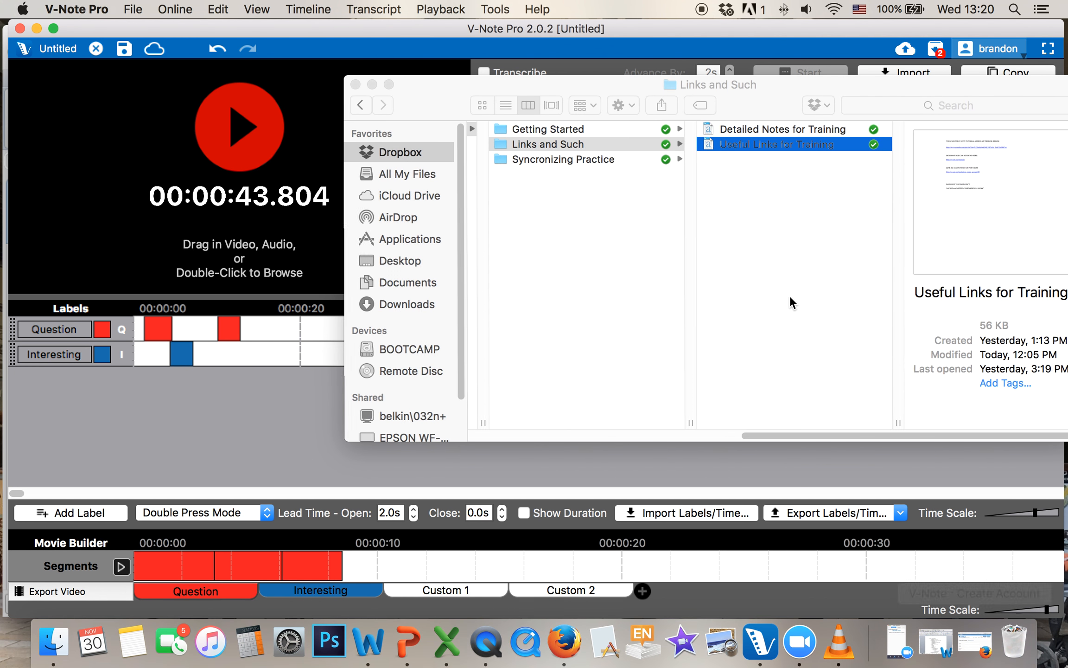
{"action": "left_click", "coordinate": [586, 129]}
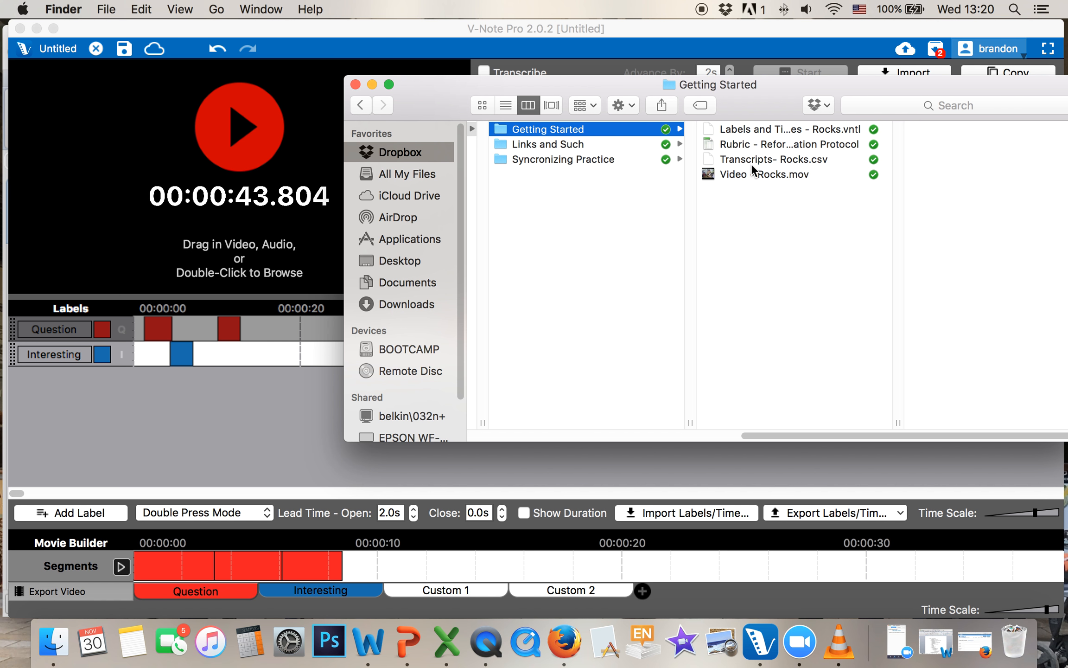
{"action": "left_click", "coordinate": [761, 173]}
{"action": "left_click_drag", "start_coordinate": [761, 174], "coordinate": [175, 154]}
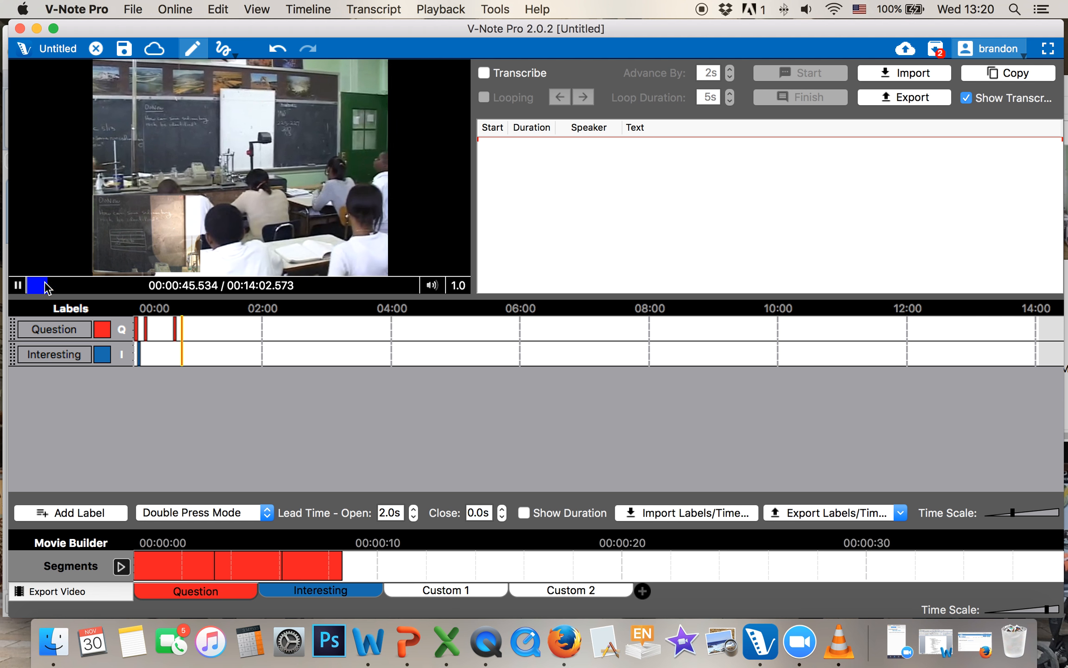
{"action": "key", "text": "space"}
Zoom the timeline in with the Time Scale slider and look through the Timeline, Playback and Transcript menus
{"action": "left_click_drag", "start_coordinate": [1012, 512], "coordinate": [1025, 516]}
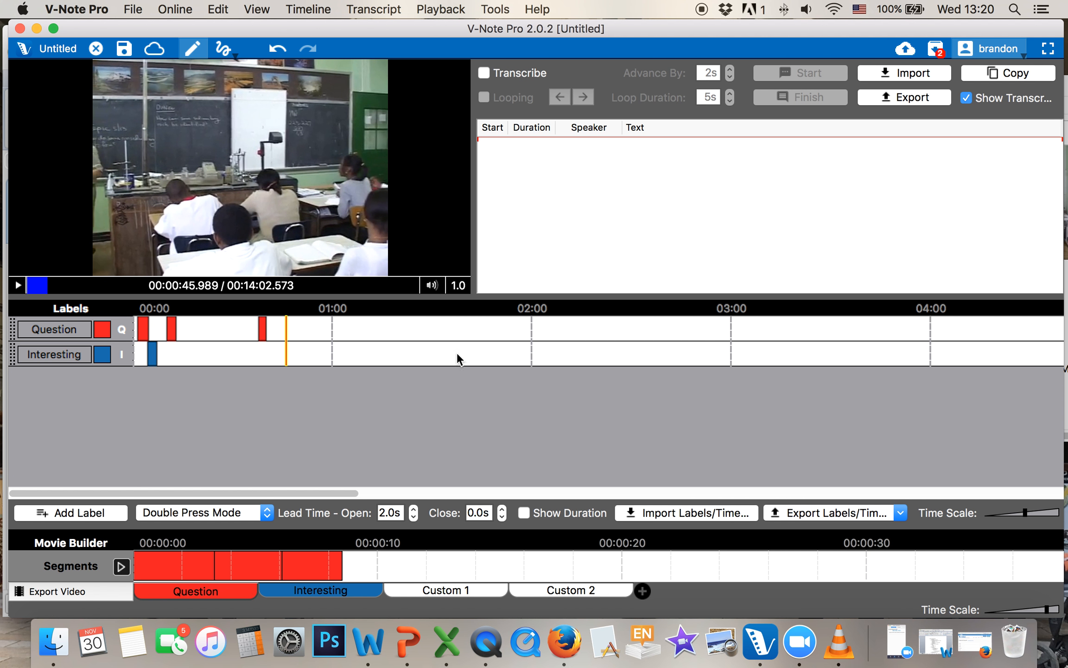
{"action": "left_click", "coordinate": [308, 9]}
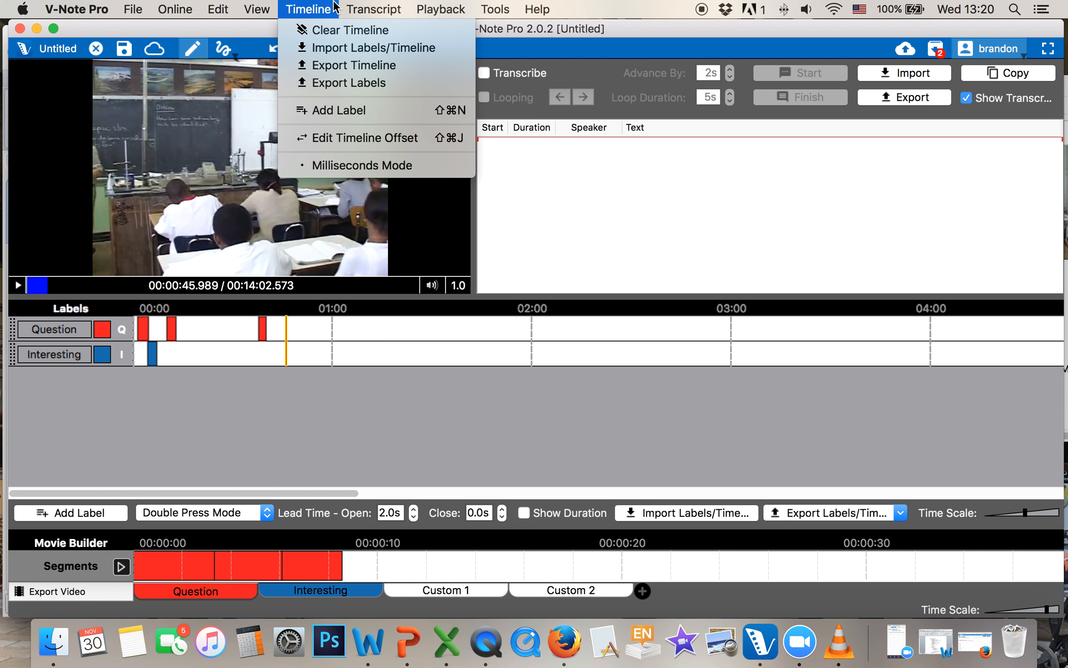
{"action": "mouse_move", "coordinate": [449, 7]}
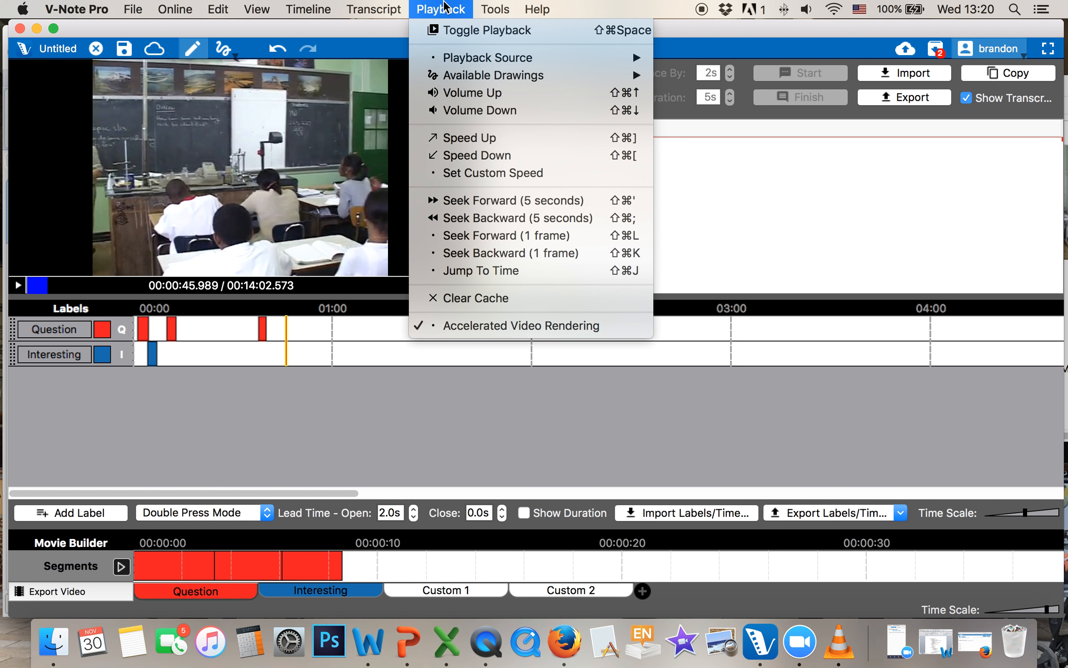
{"action": "mouse_move", "coordinate": [371, 6]}
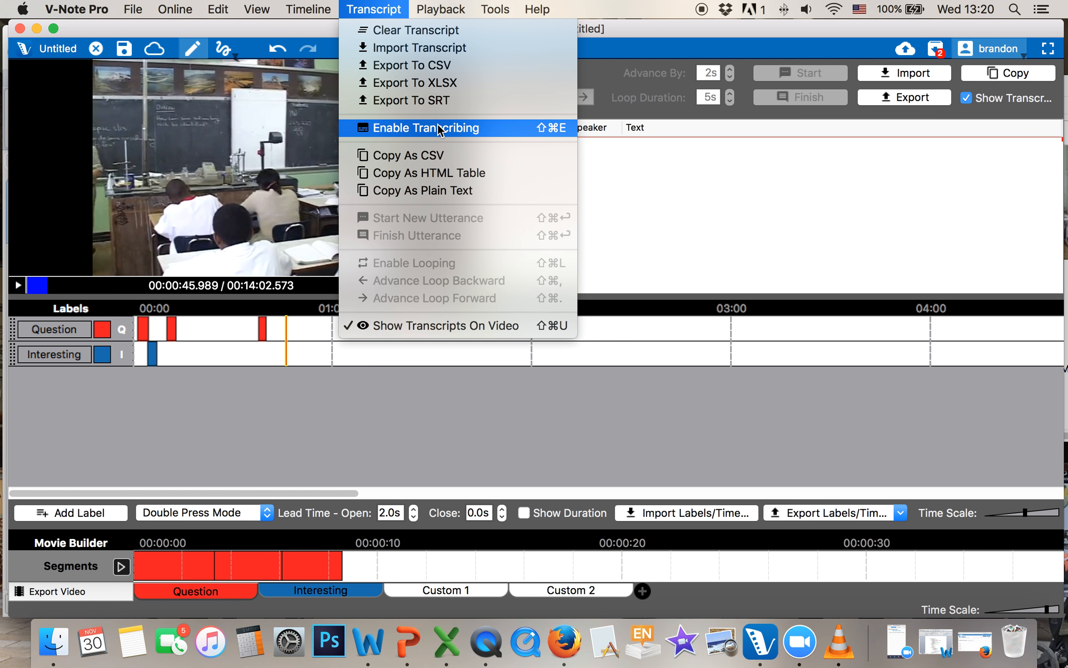
Set the timeline offset to 35.000 seconds via Edit Timeline Offset and confirm
{"action": "mouse_move", "coordinate": [318, 3]}
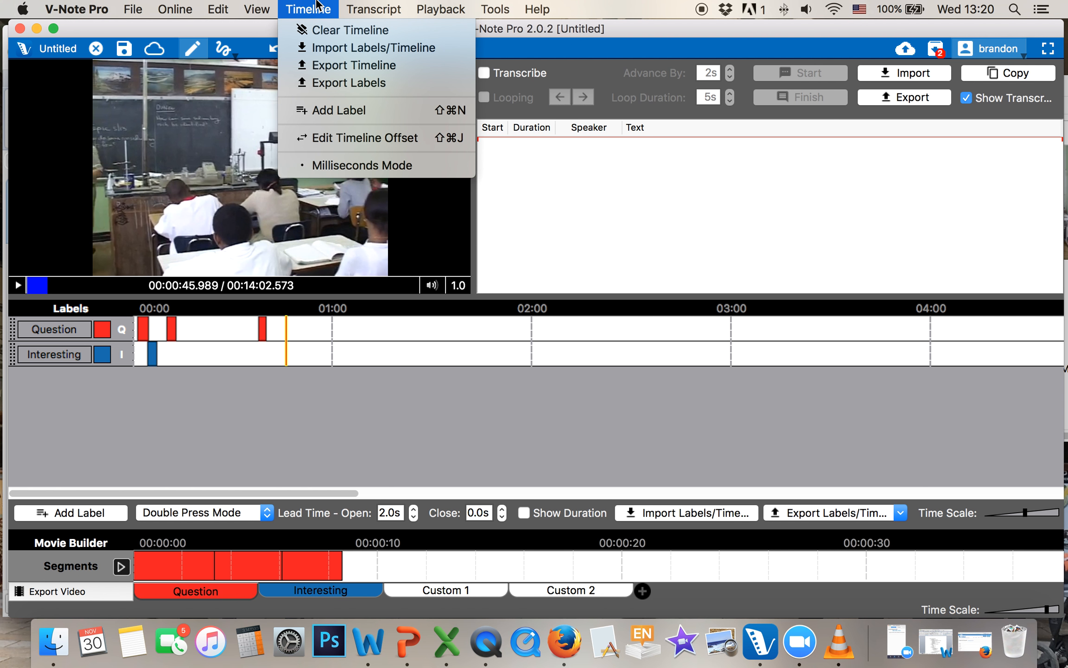
{"action": "left_click", "coordinate": [342, 138]}
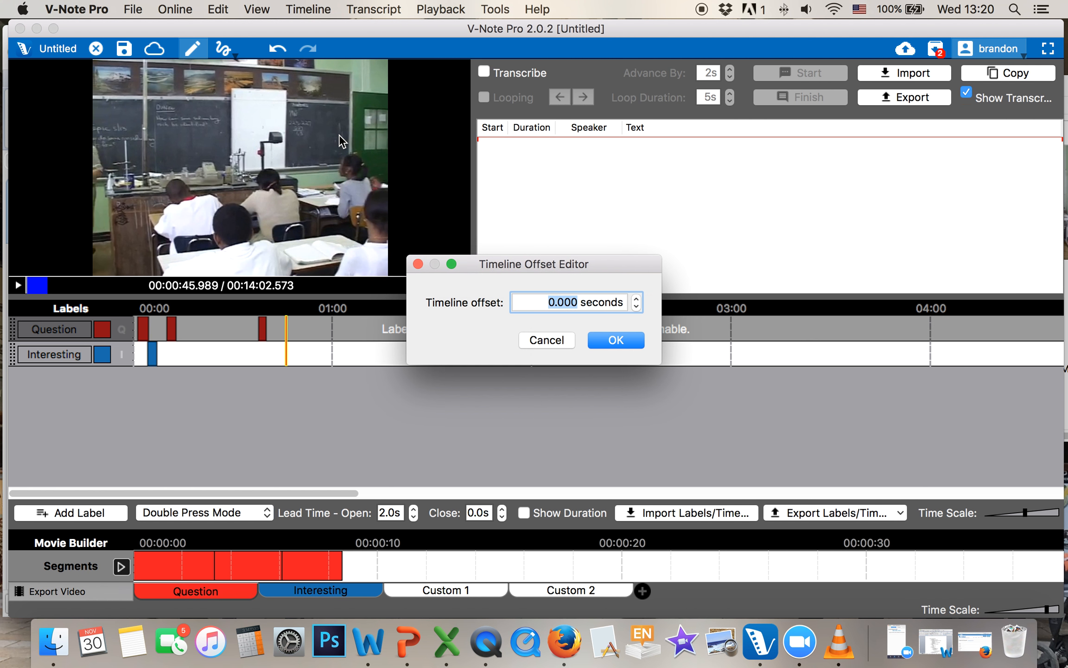
{"action": "left_click", "coordinate": [636, 299]}
{"action": "left_click", "coordinate": [636, 299]}
{"action": "left_click", "coordinate": [636, 299]}
{"action": "left_click", "coordinate": [636, 299]}
{"action": "left_click", "coordinate": [636, 299]}
{"action": "left_click", "coordinate": [636, 299]}
{"action": "left_click", "coordinate": [636, 299]}
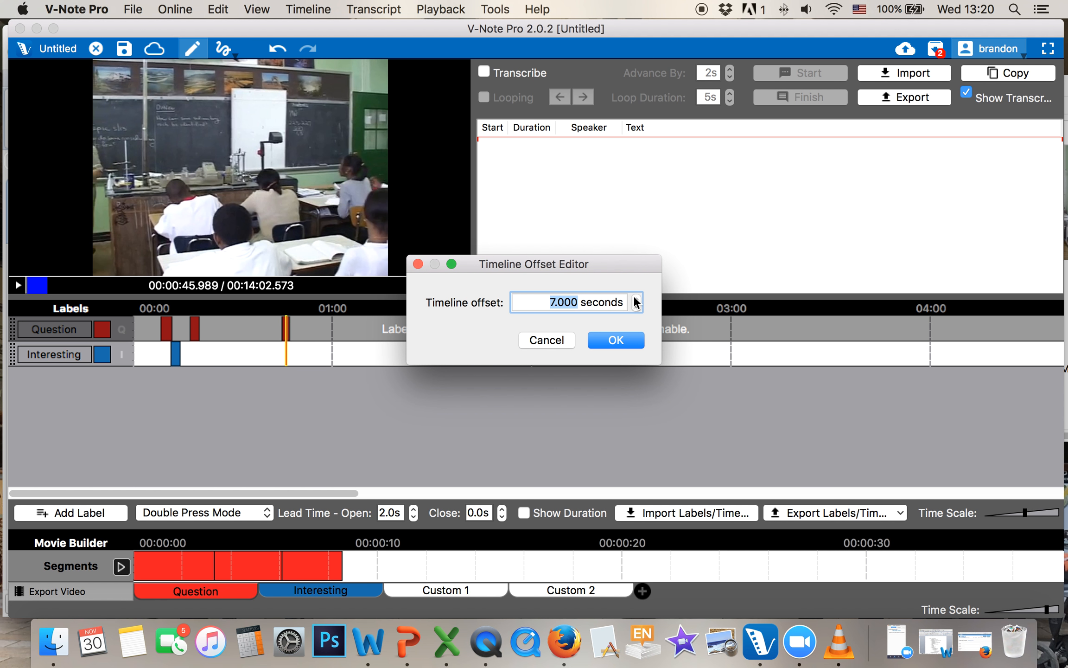
{"action": "triple_click", "coordinate": [636, 299]}
{"action": "left_click", "coordinate": [636, 299]}
{"action": "triple_click", "coordinate": [636, 299]}
{"action": "triple_click", "coordinate": [636, 299]}
{"action": "triple_click", "coordinate": [636, 299]}
{"action": "triple_click", "coordinate": [636, 299]}
{"action": "triple_click", "coordinate": [636, 299]}
{"action": "triple_click", "coordinate": [636, 299]}
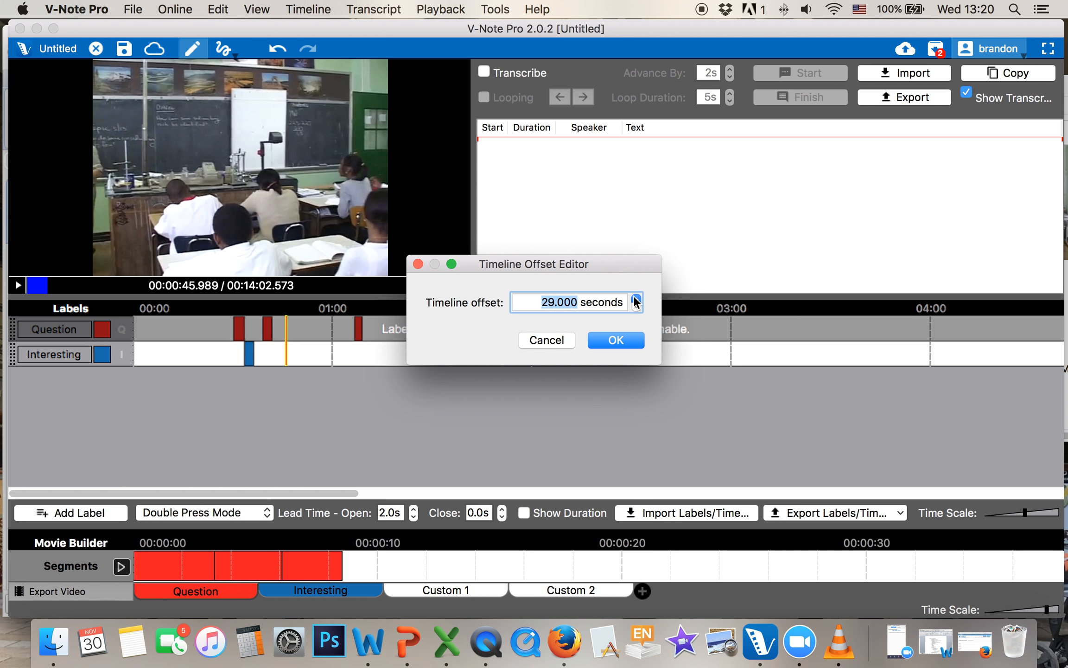
{"action": "double_click", "coordinate": [636, 299]}
{"action": "triple_click", "coordinate": [636, 299]}
{"action": "left_click", "coordinate": [636, 299]}
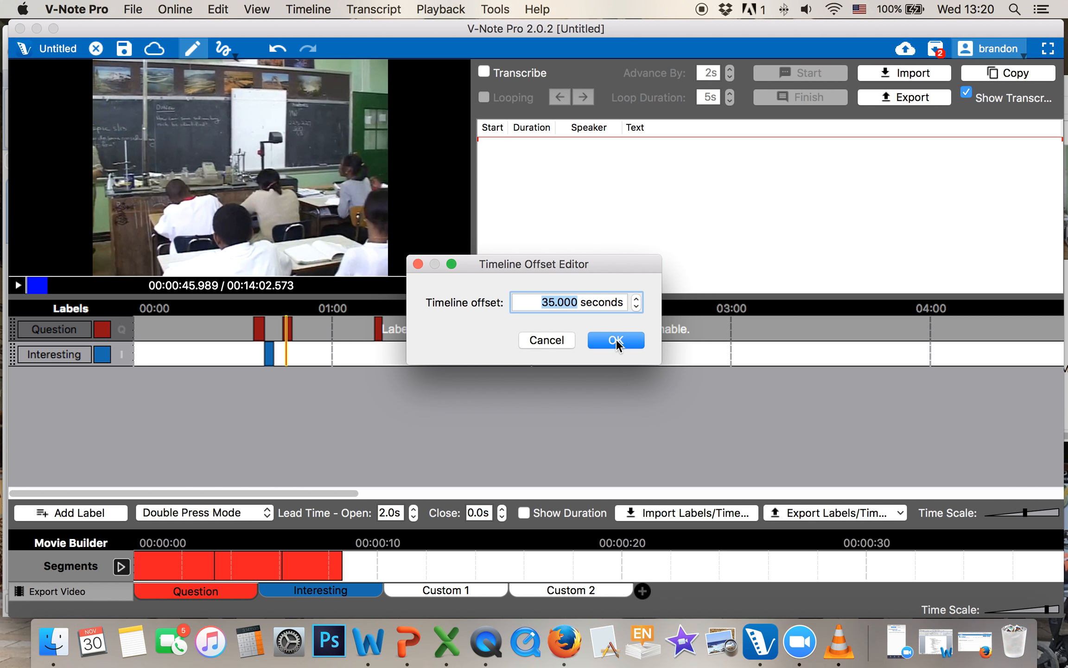
{"action": "left_click", "coordinate": [616, 340]}
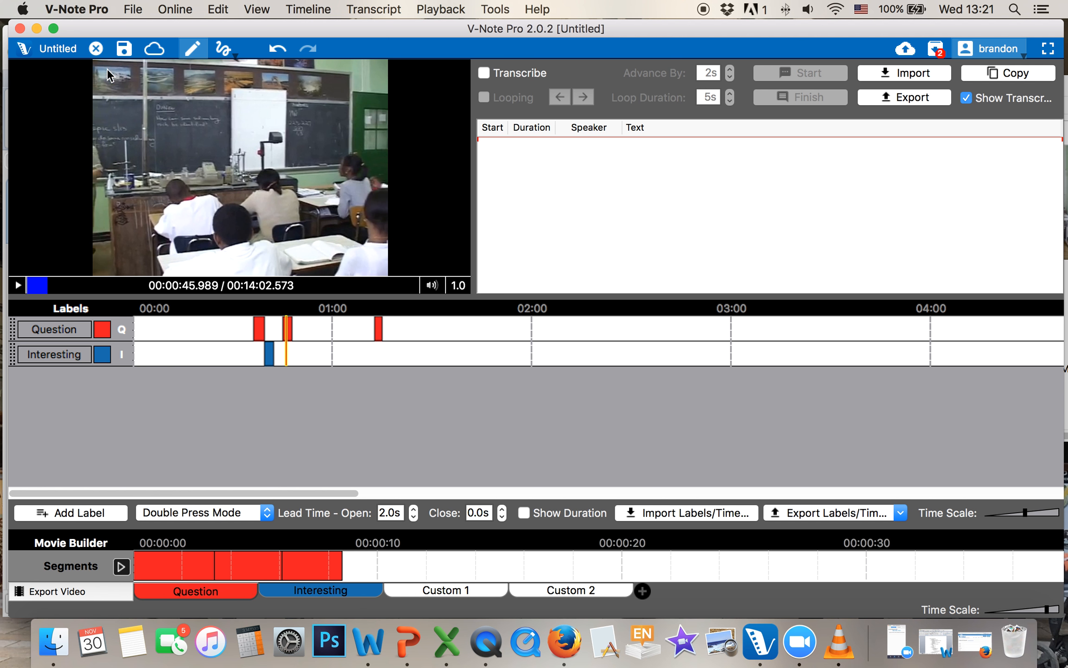
Turn on transcribing with looping, then switch transcribing back off
{"action": "left_click", "coordinate": [483, 73]}
{"action": "left_click", "coordinate": [483, 98]}
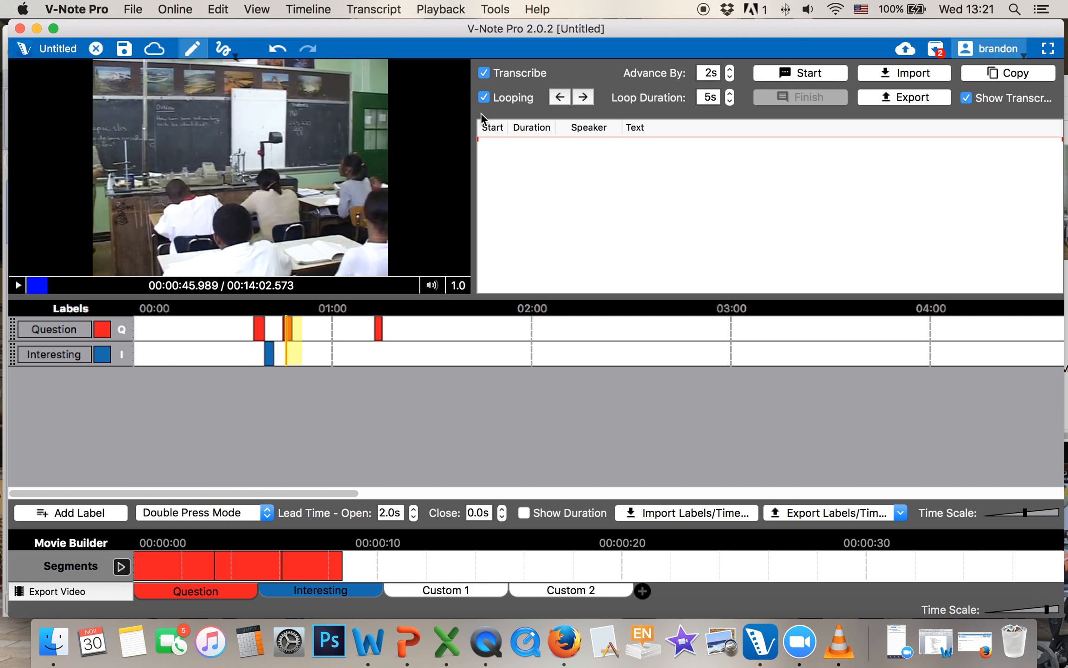
{"action": "left_click", "coordinate": [483, 74]}
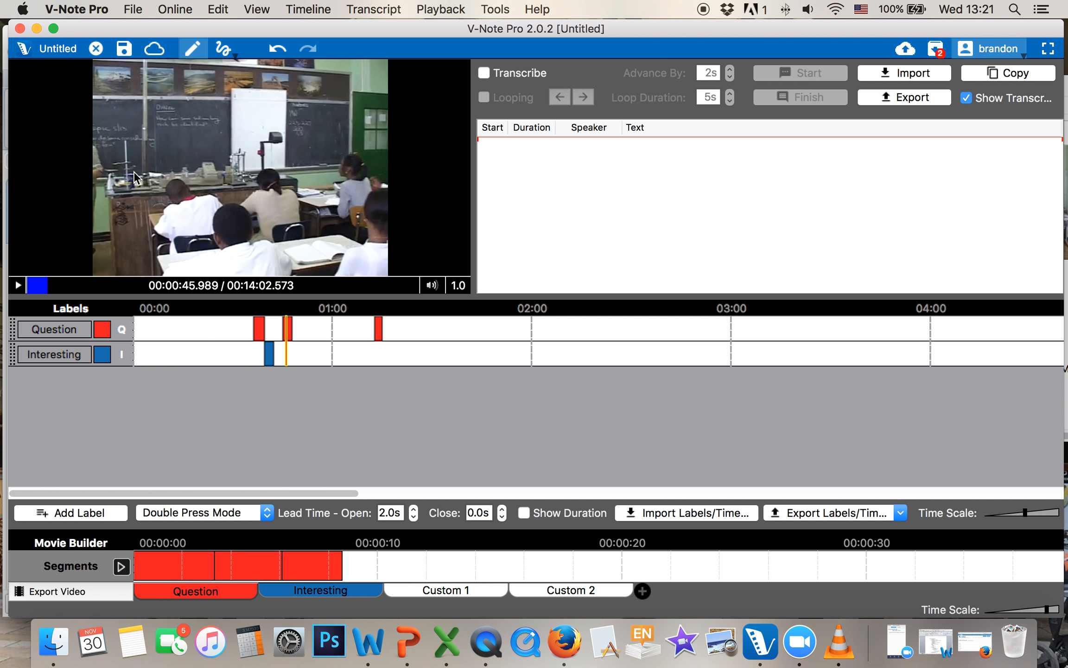